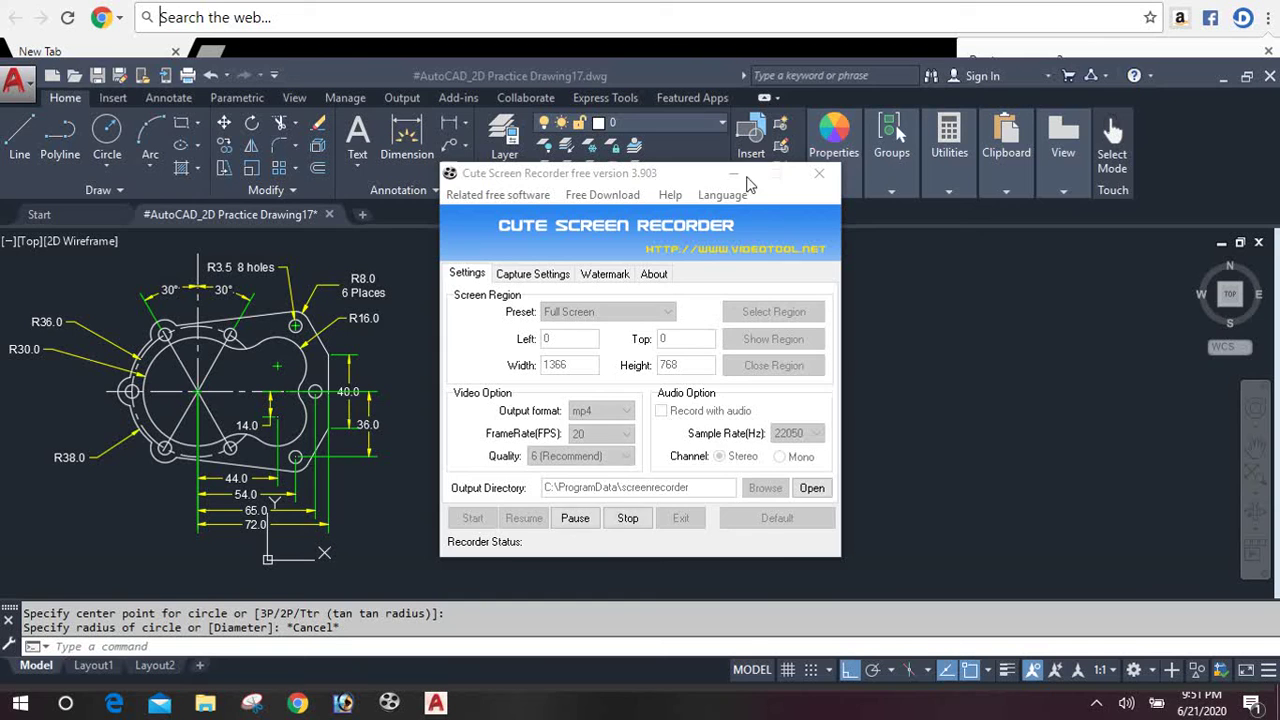
Step: Draw a radius-30 circle to the right of the reference flange drawing
left_click(733, 174)
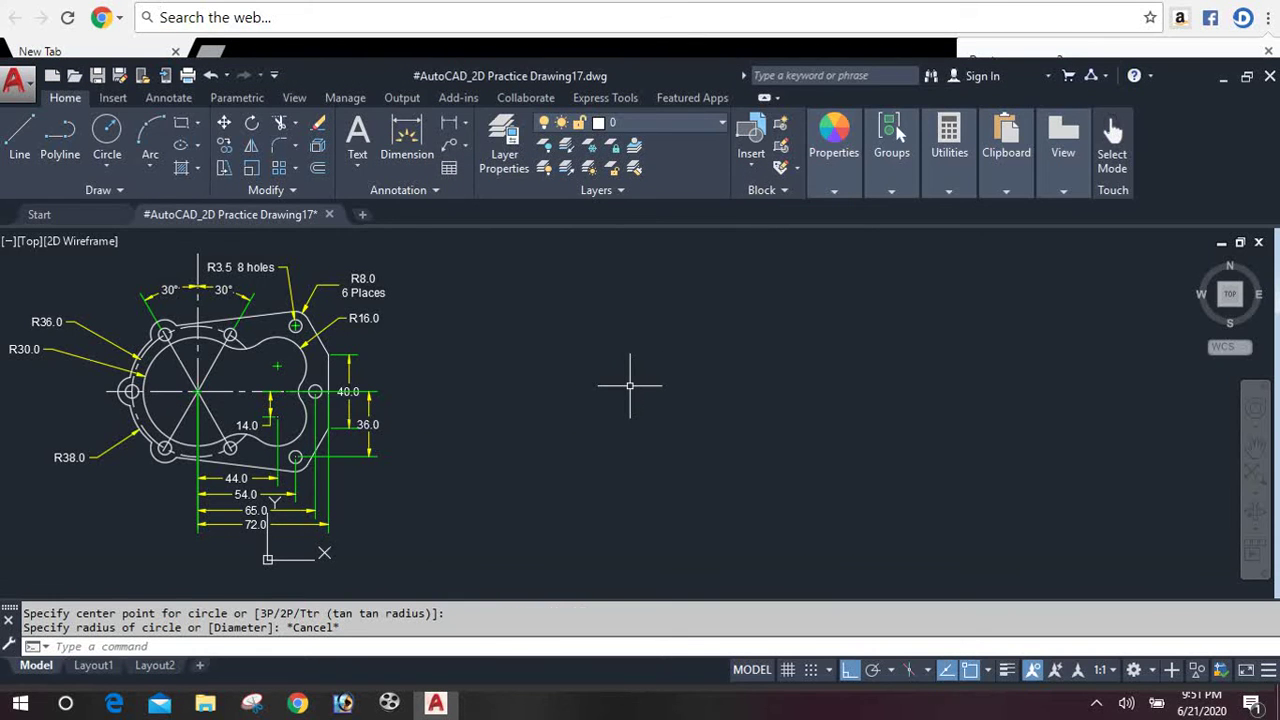
type("c")
key("Return")
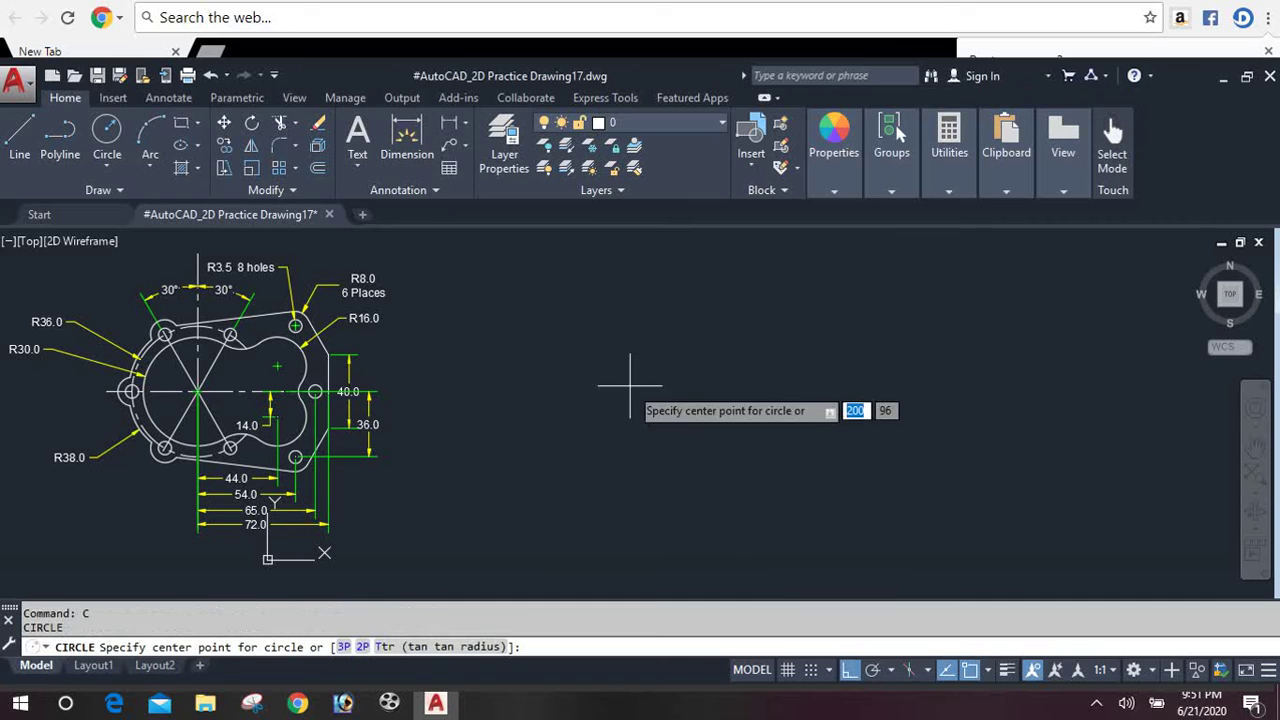
left_click(620, 415)
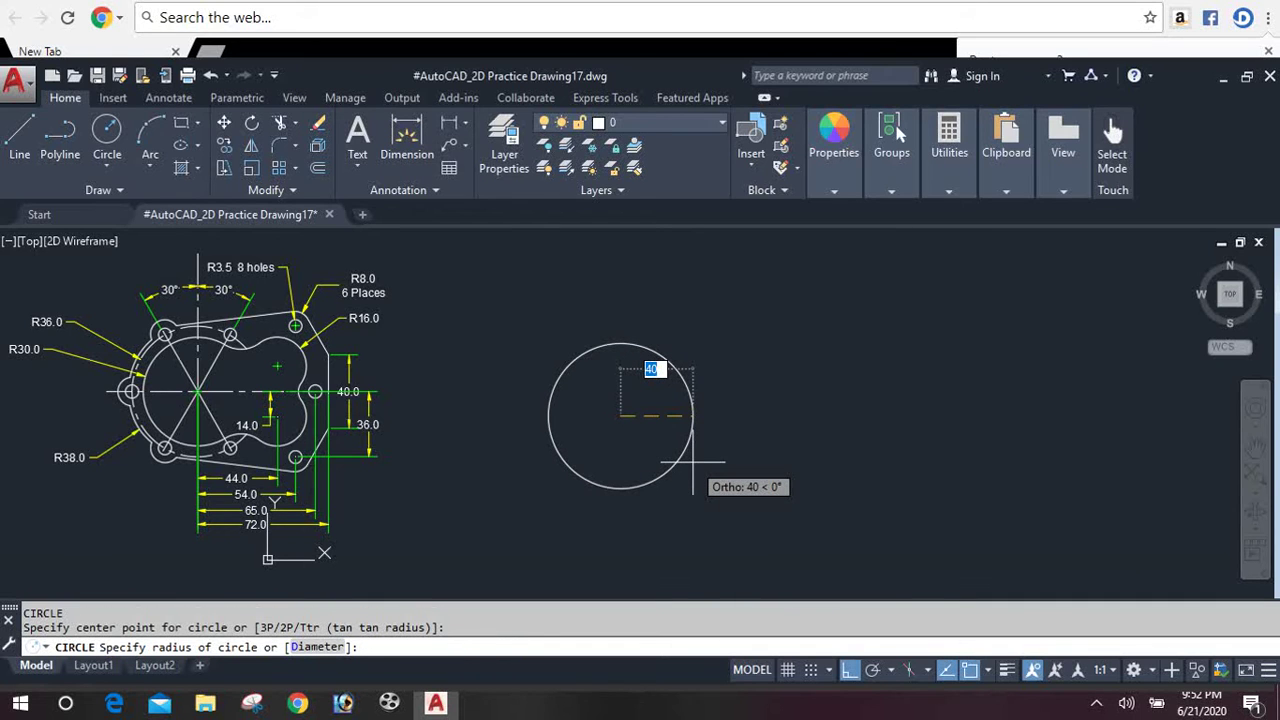
type("30")
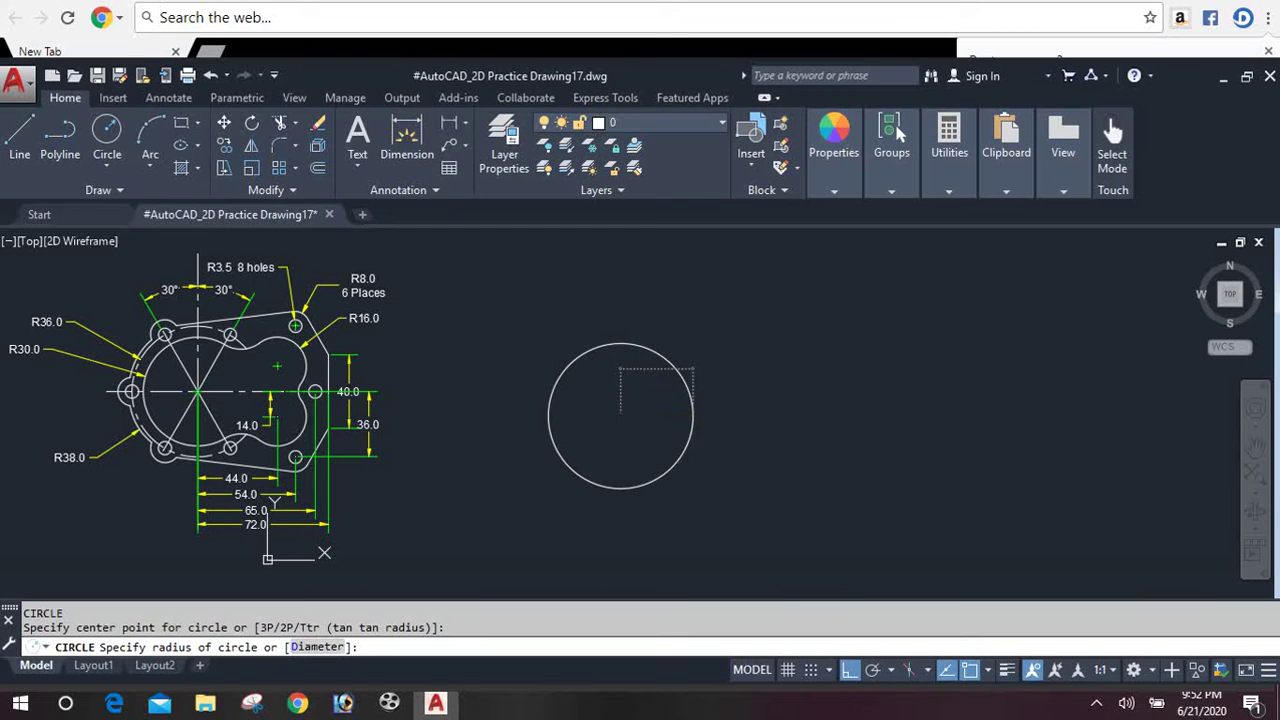
key("Return")
key("Return")
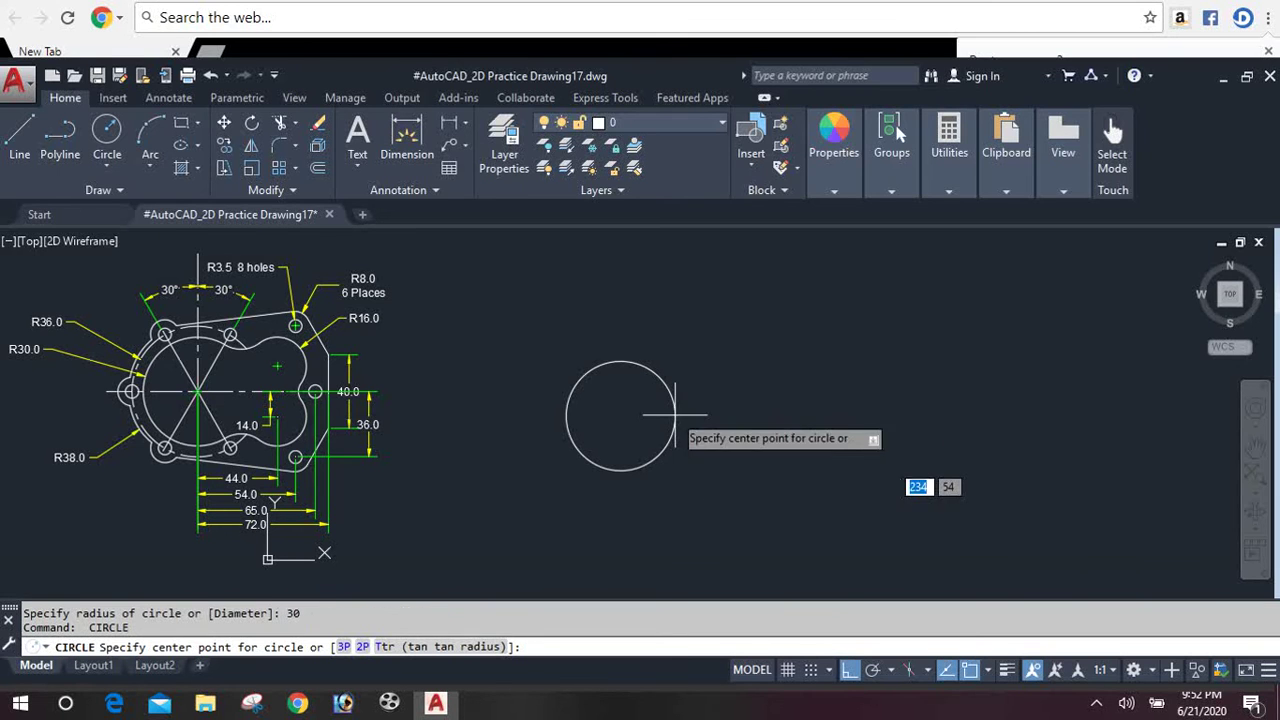
Step: Add concentric circles of radius 36 and 38 on the same centre, then select the outer circle
left_click(620, 415)
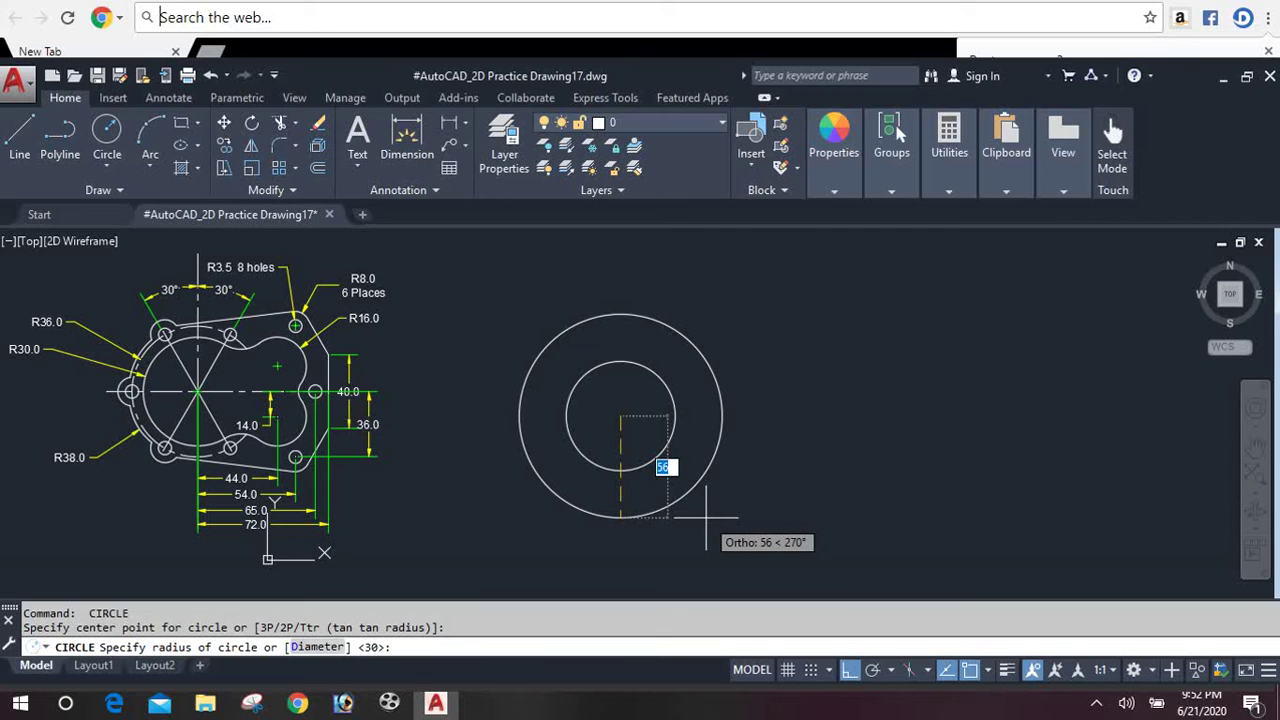
type("36")
key("Return")
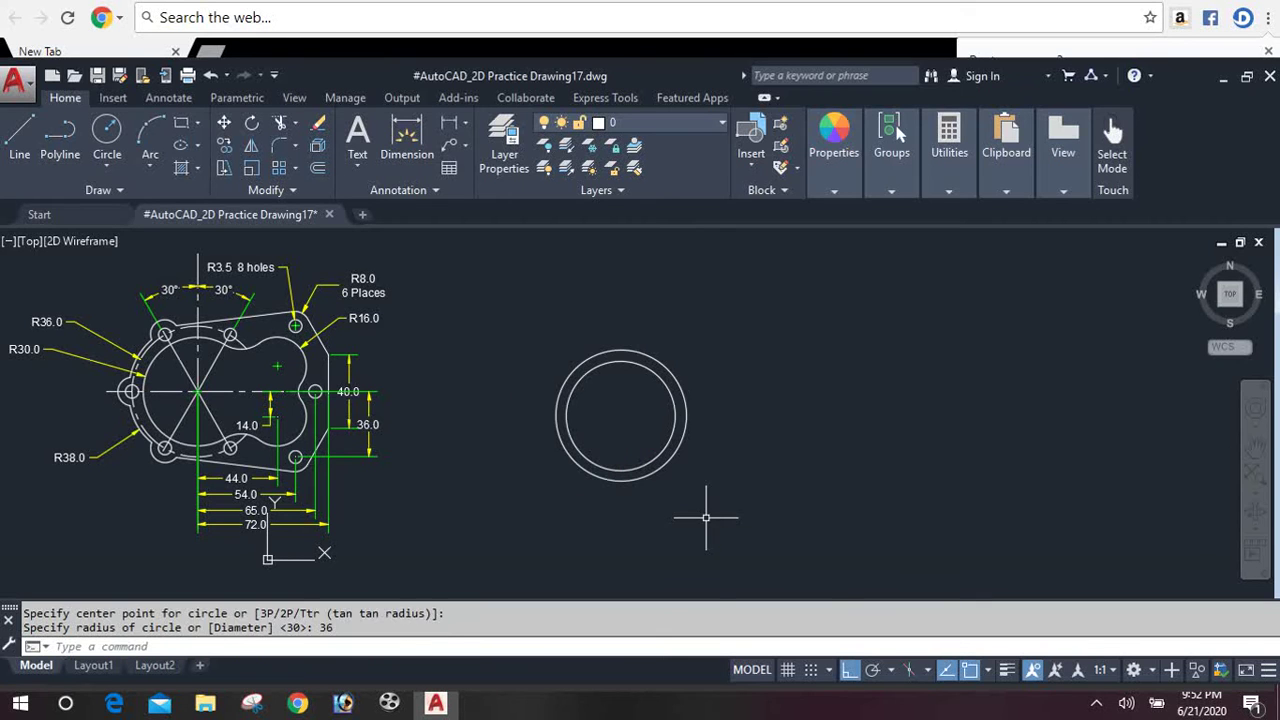
key("Return")
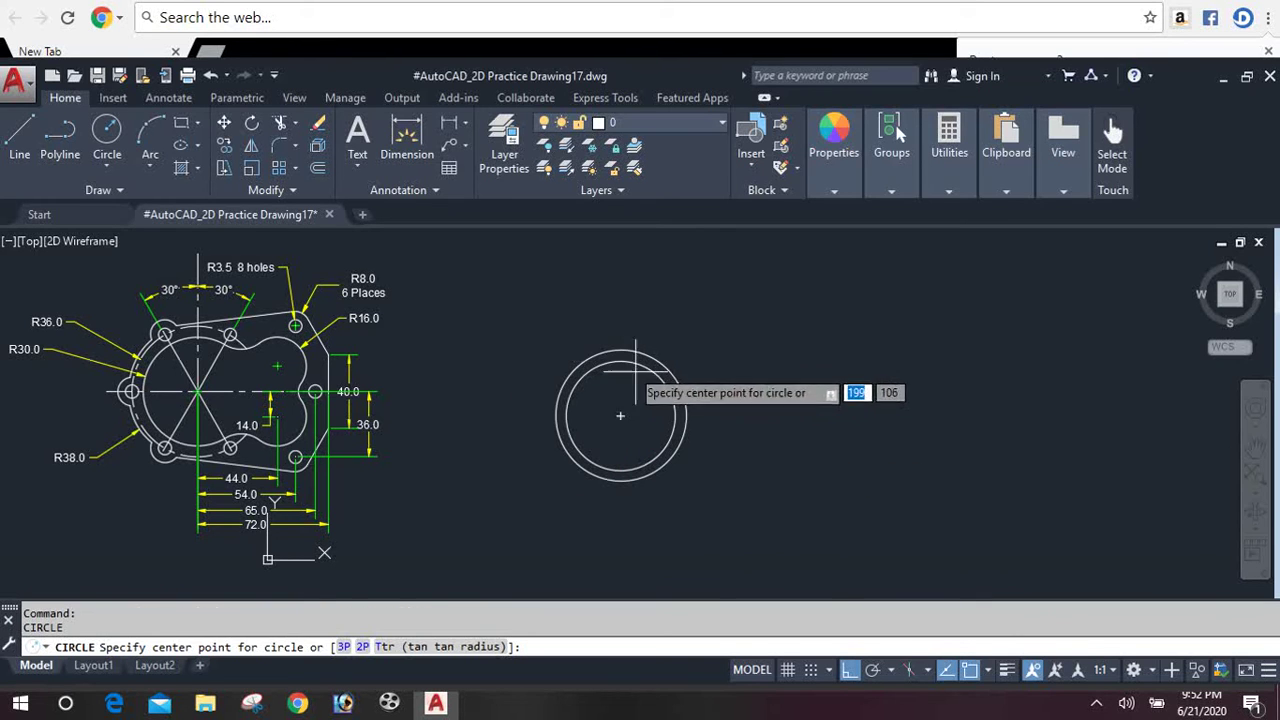
left_click(620, 415)
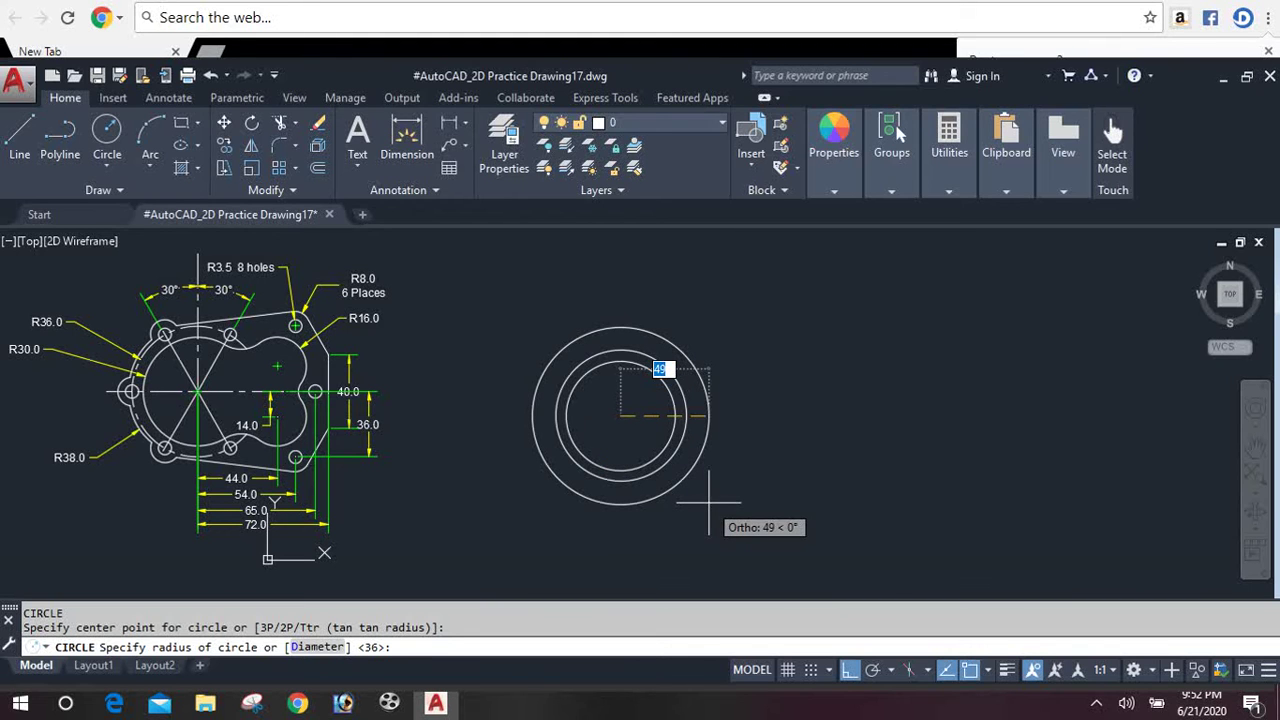
type("38")
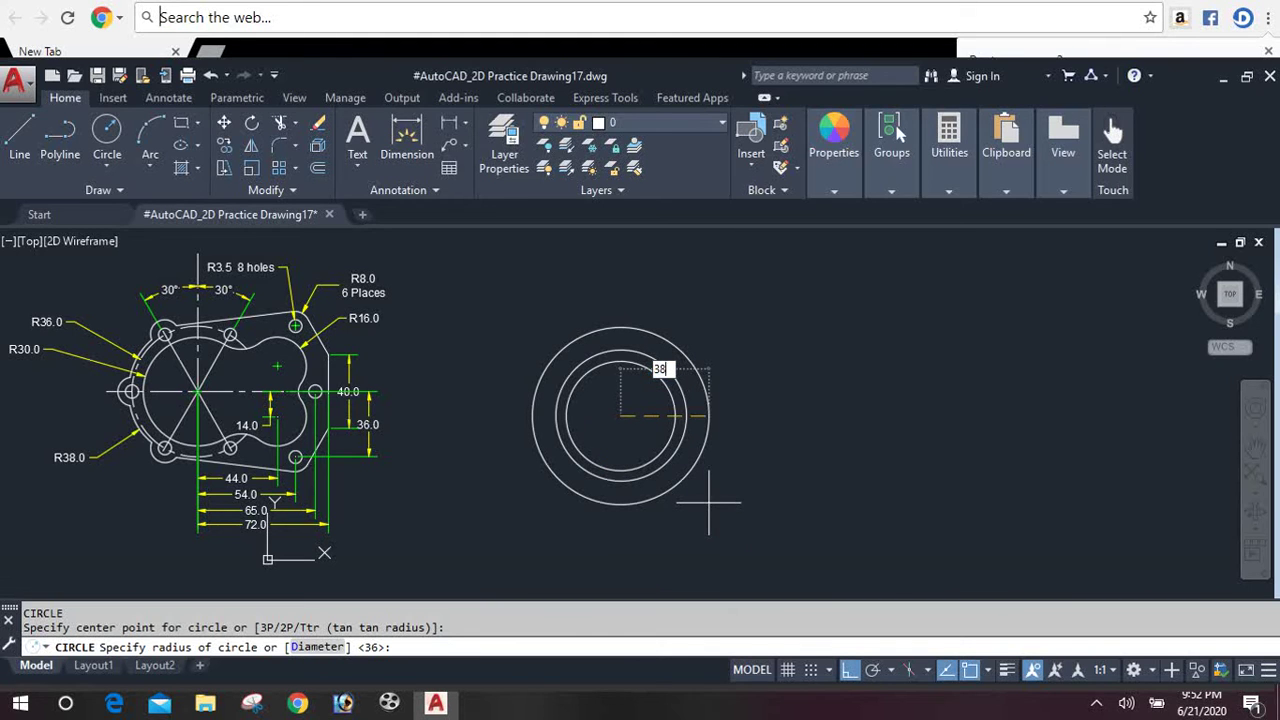
key("Return")
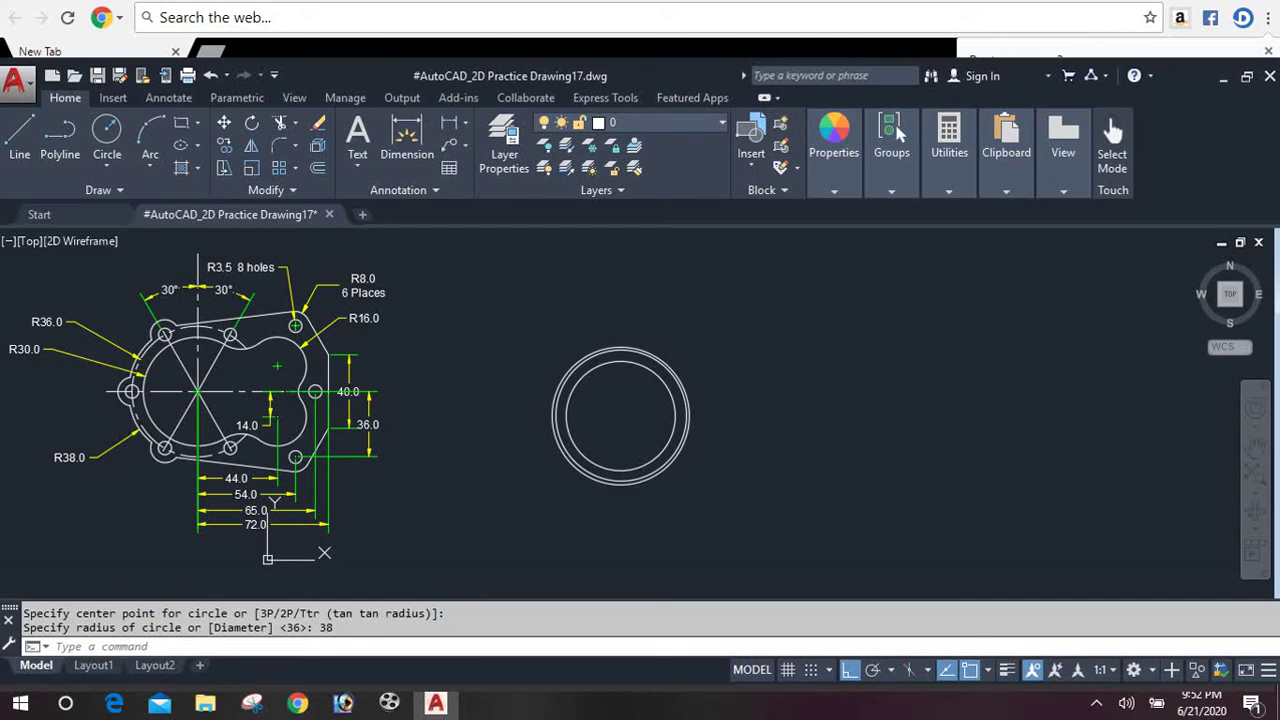
key("Return")
left_click(602, 352)
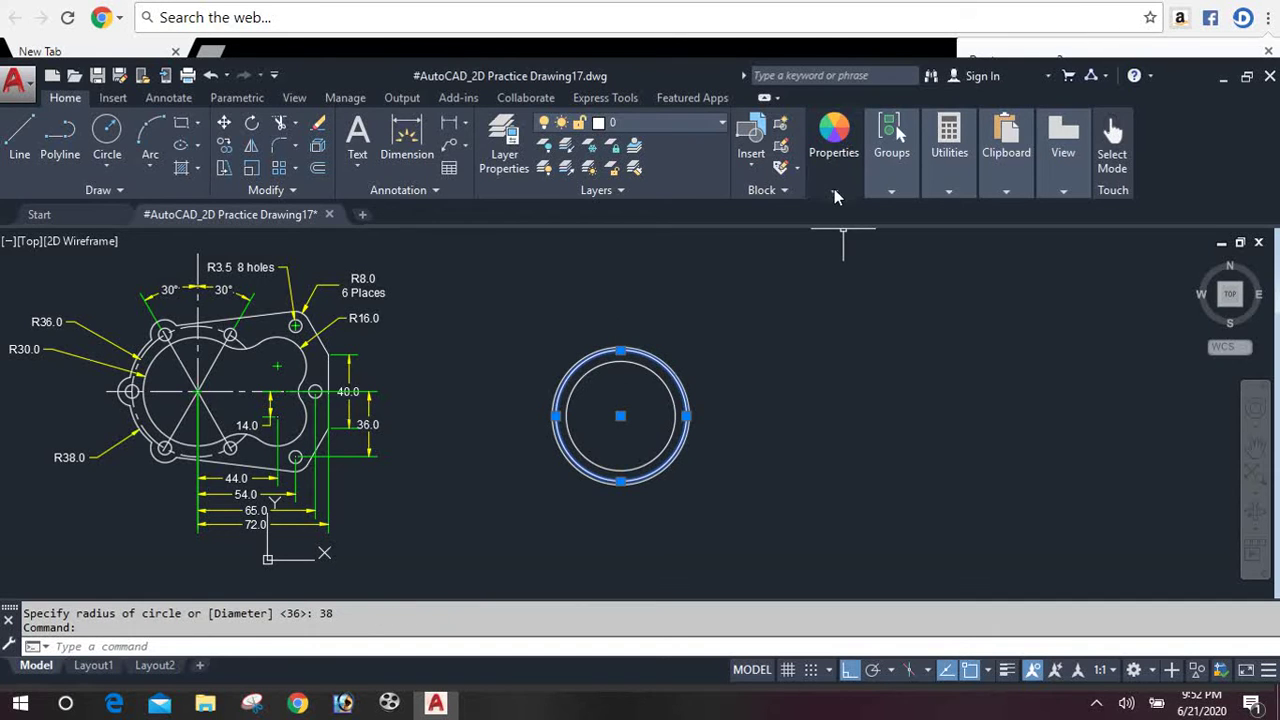
Step: Change the selected outer circle's linetype to CENTERX2 and deselect it
left_click(834, 190)
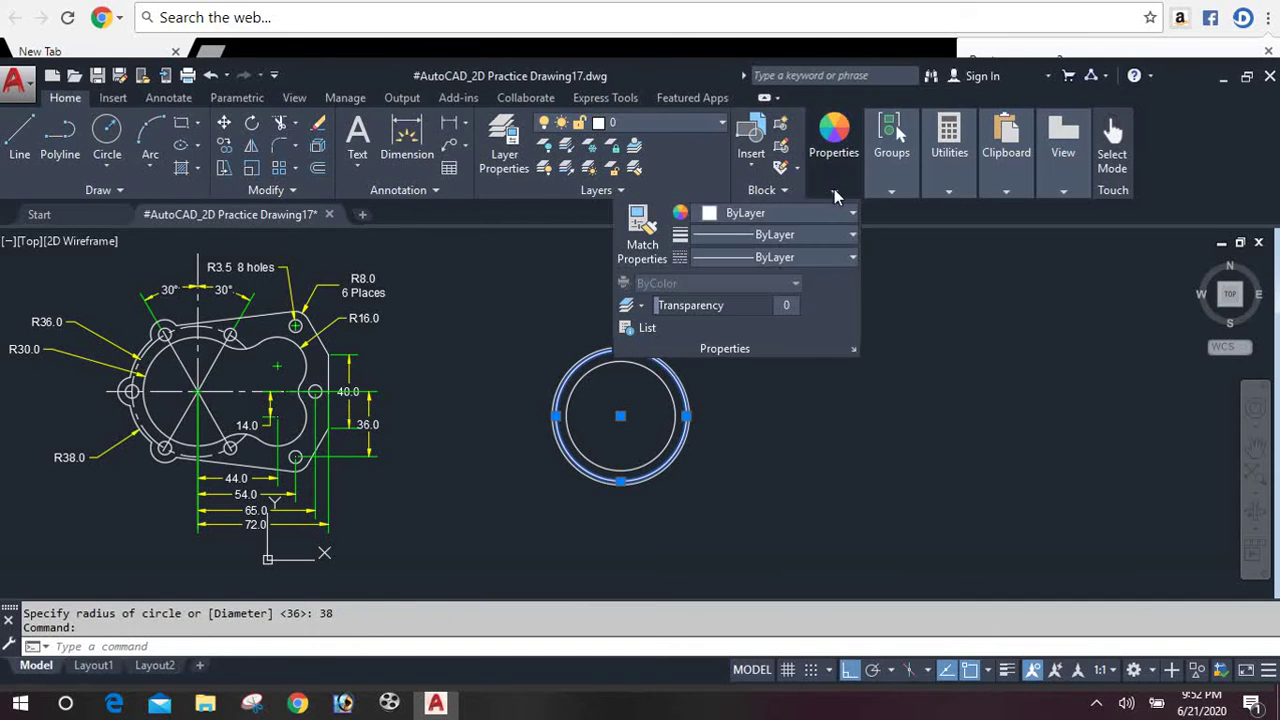
left_click(781, 258)
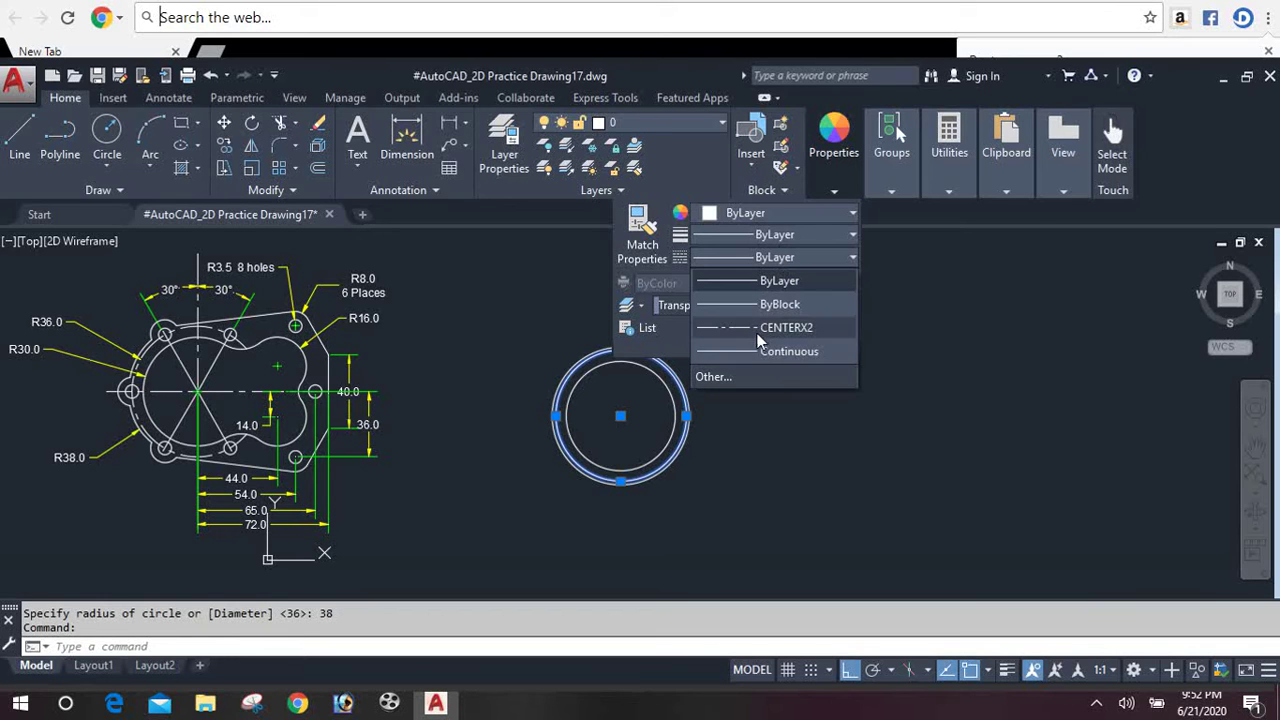
left_click(759, 327)
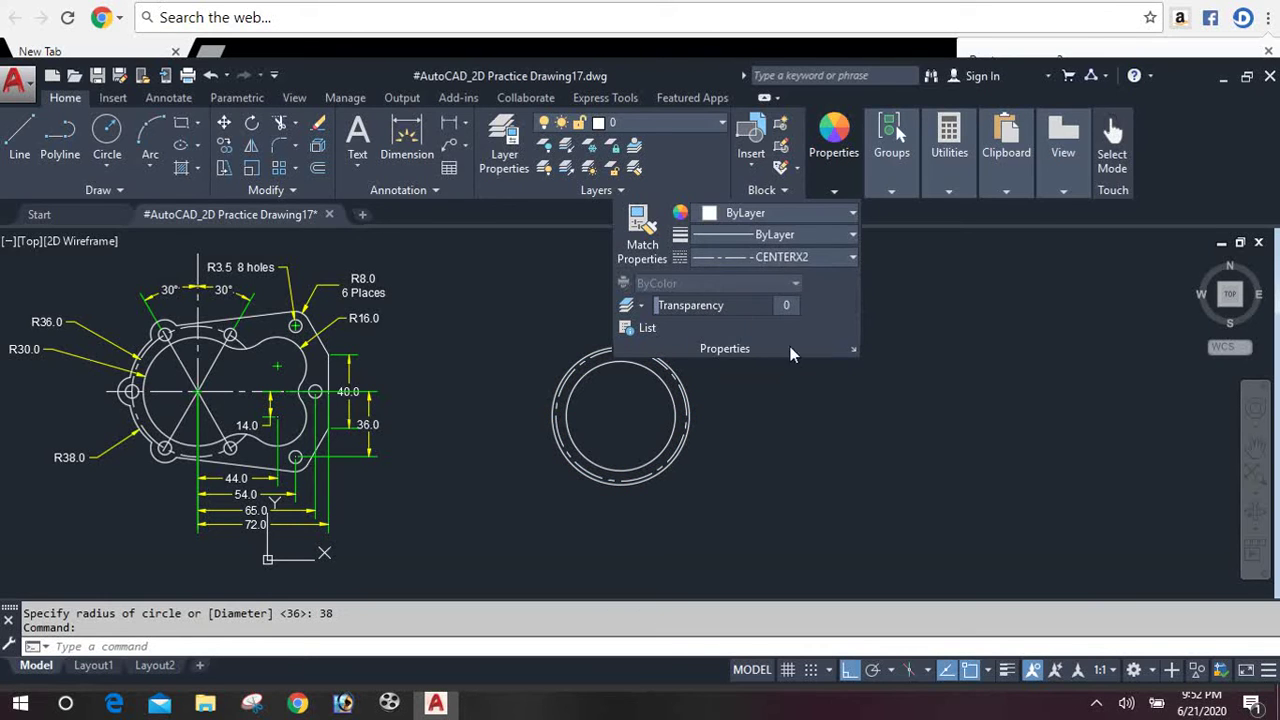
key("Escape")
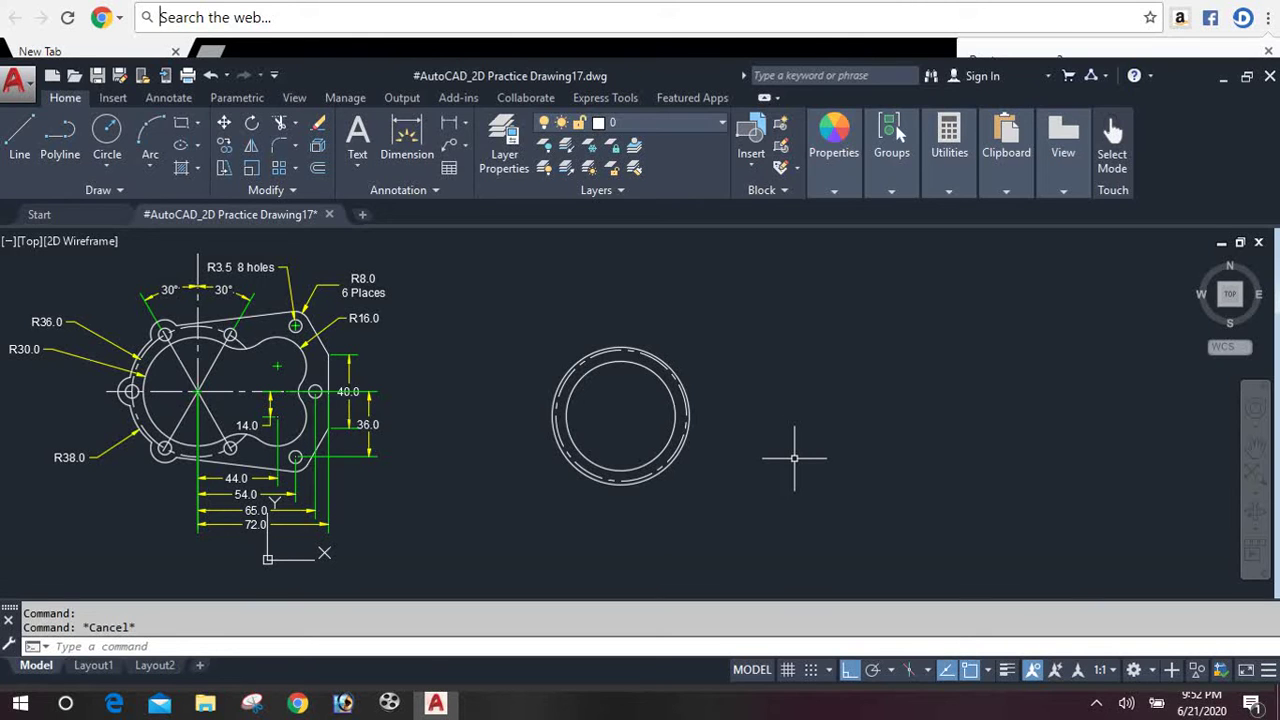
Step: Draw a line from the circles' centre 72 units right, then 20 units up
type("l")
key("Return")
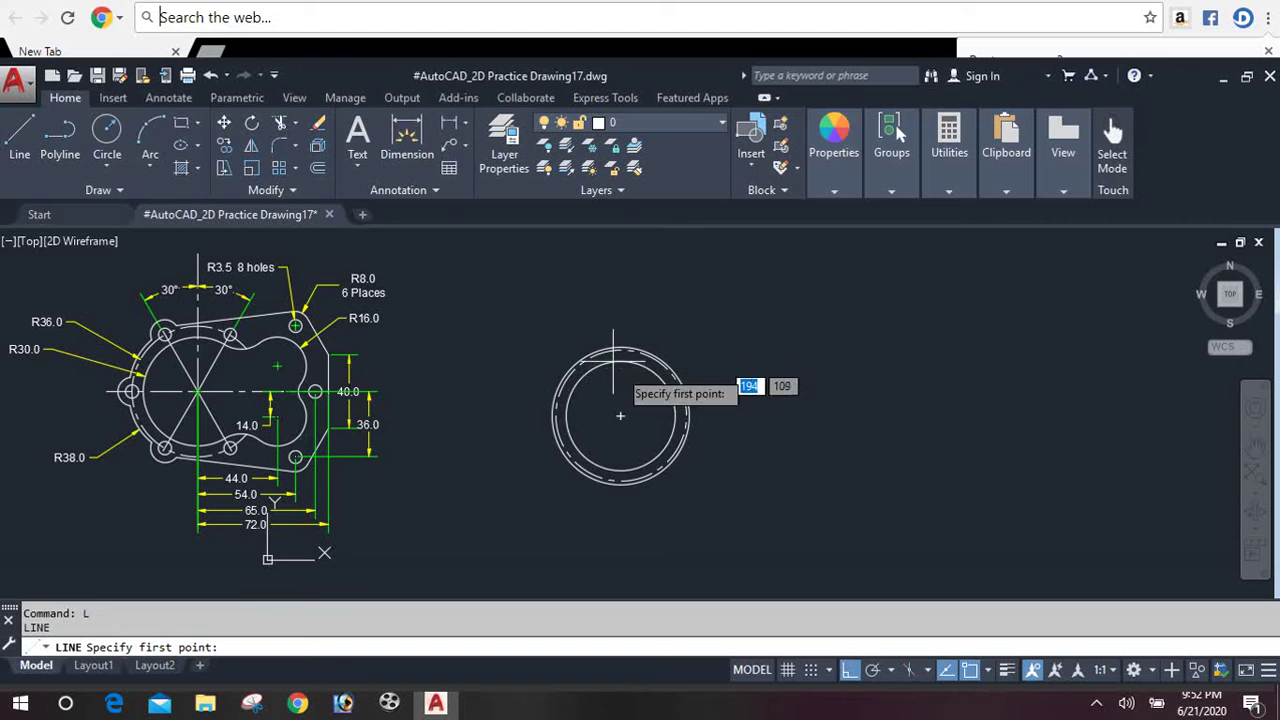
left_click(620, 415)
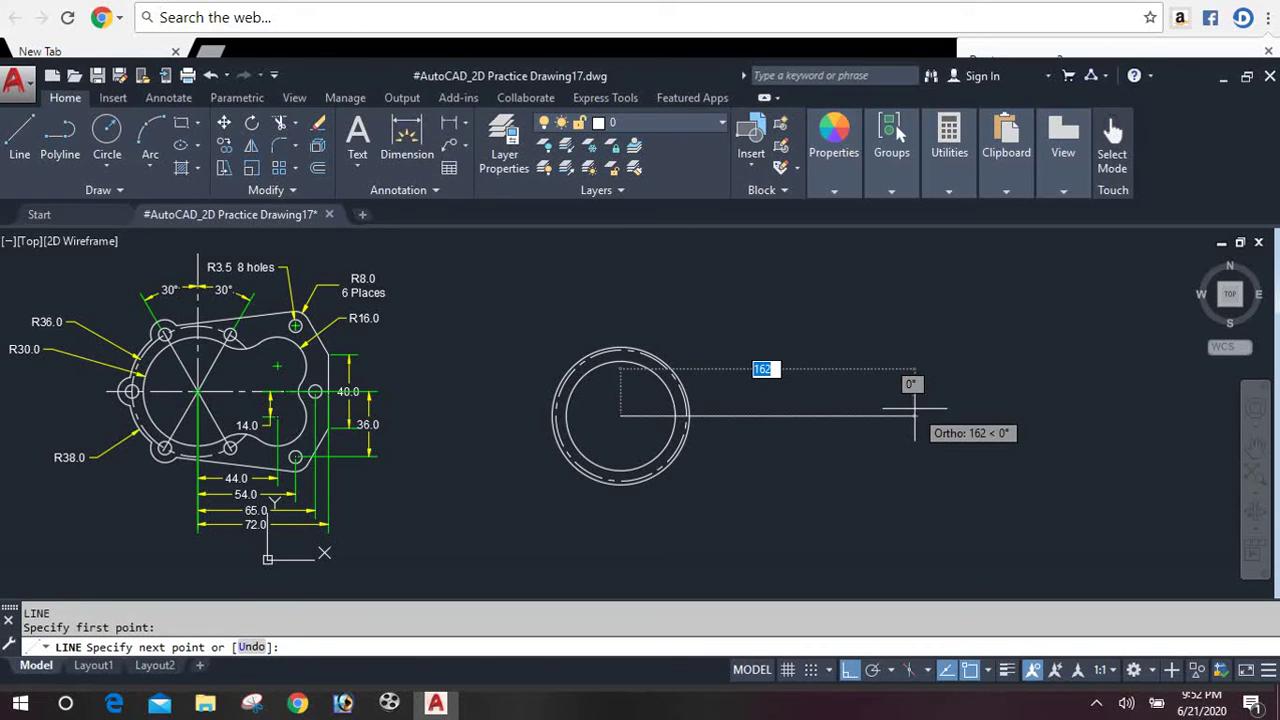
type("7")
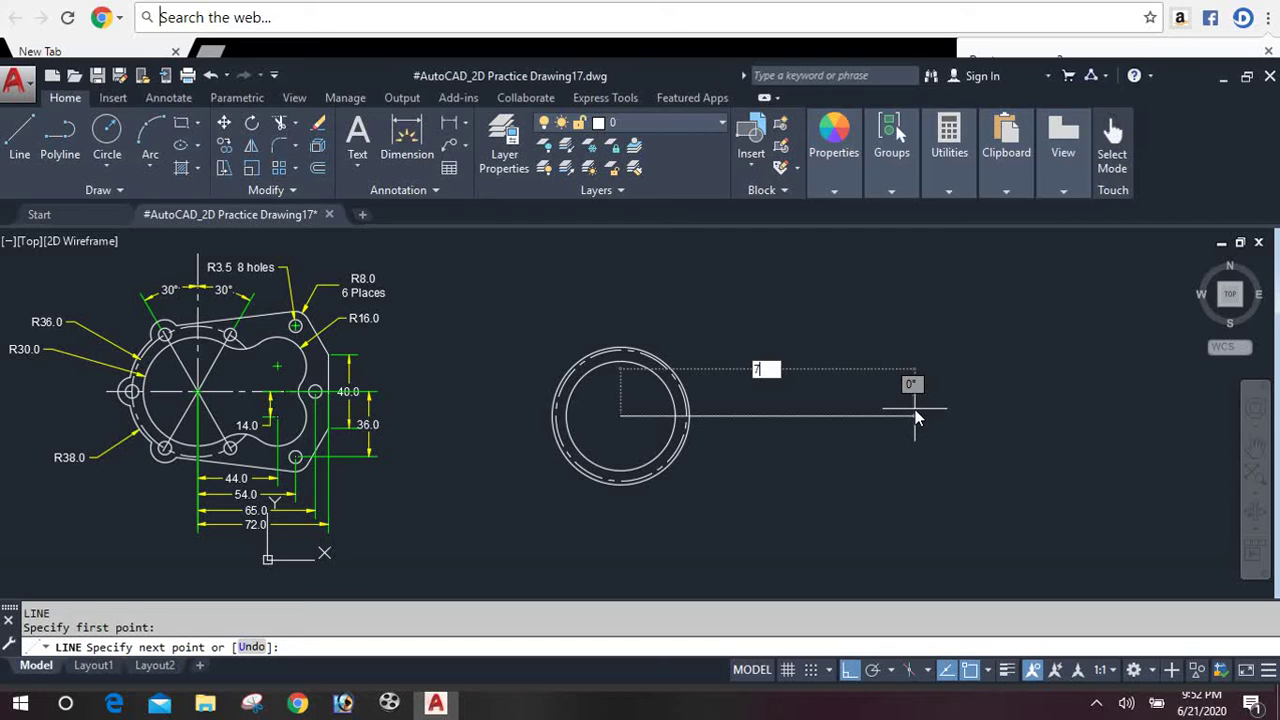
type("2")
key("Return")
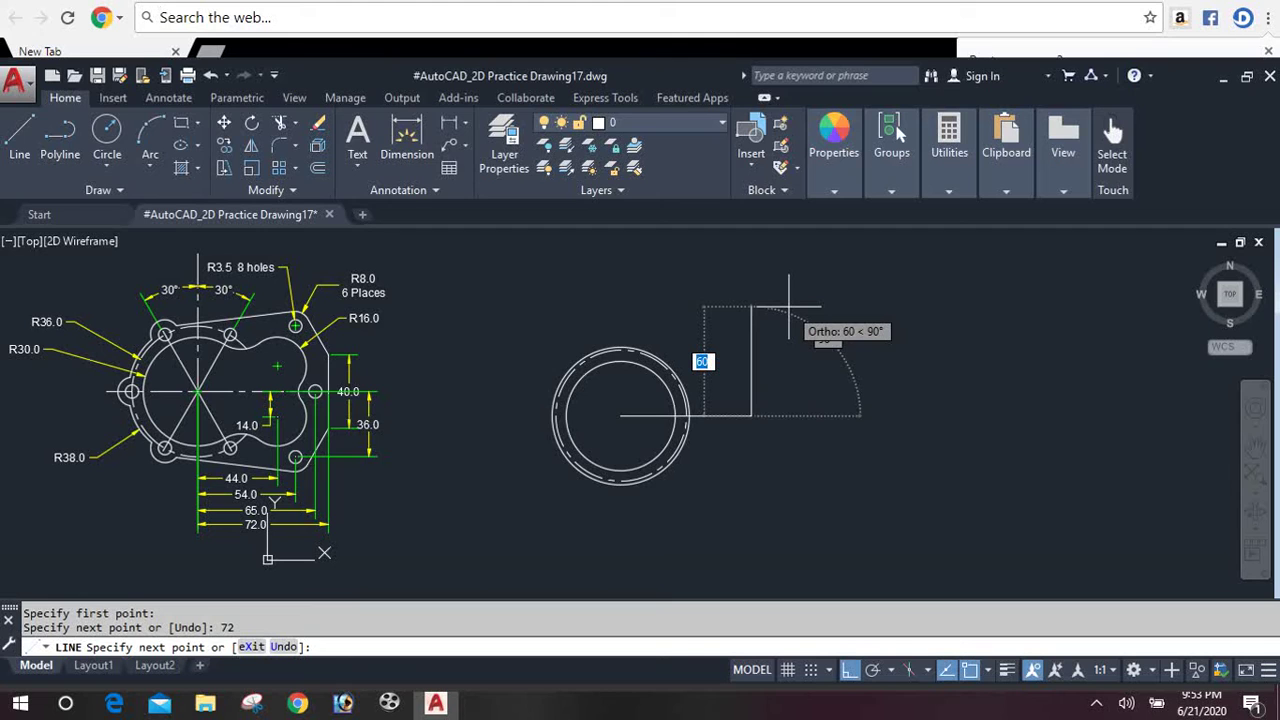
type("20")
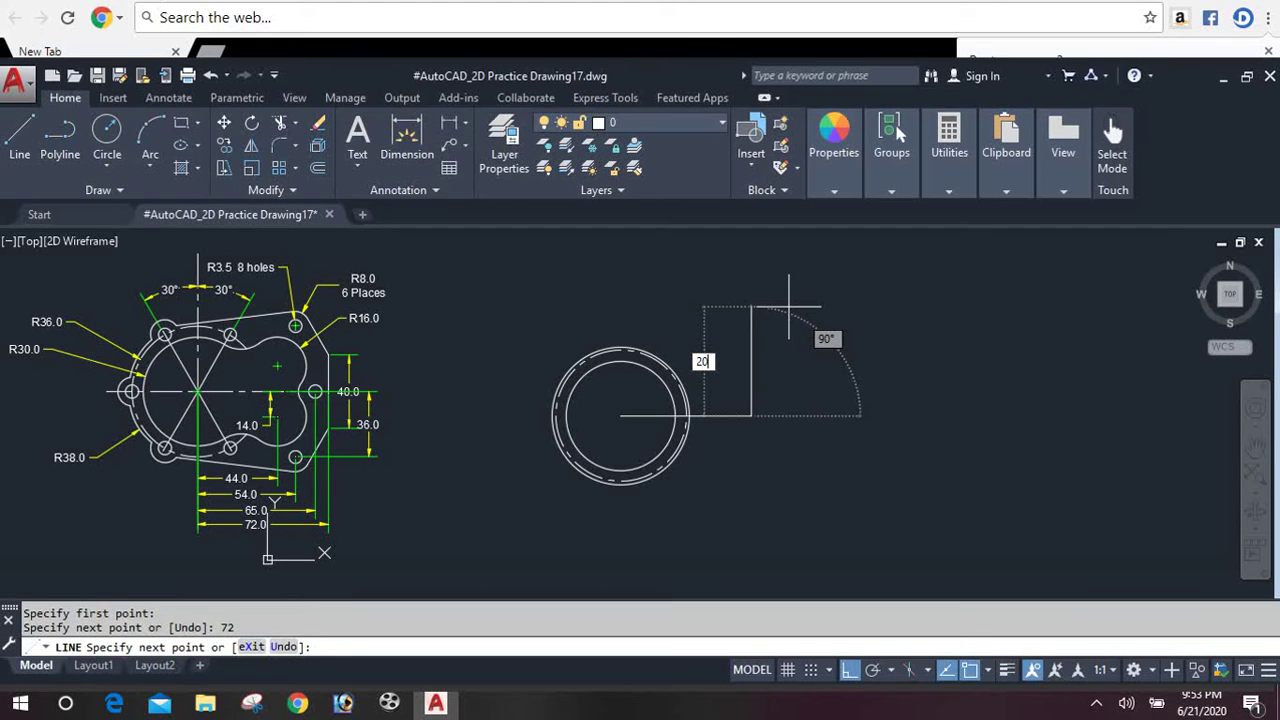
key("Return")
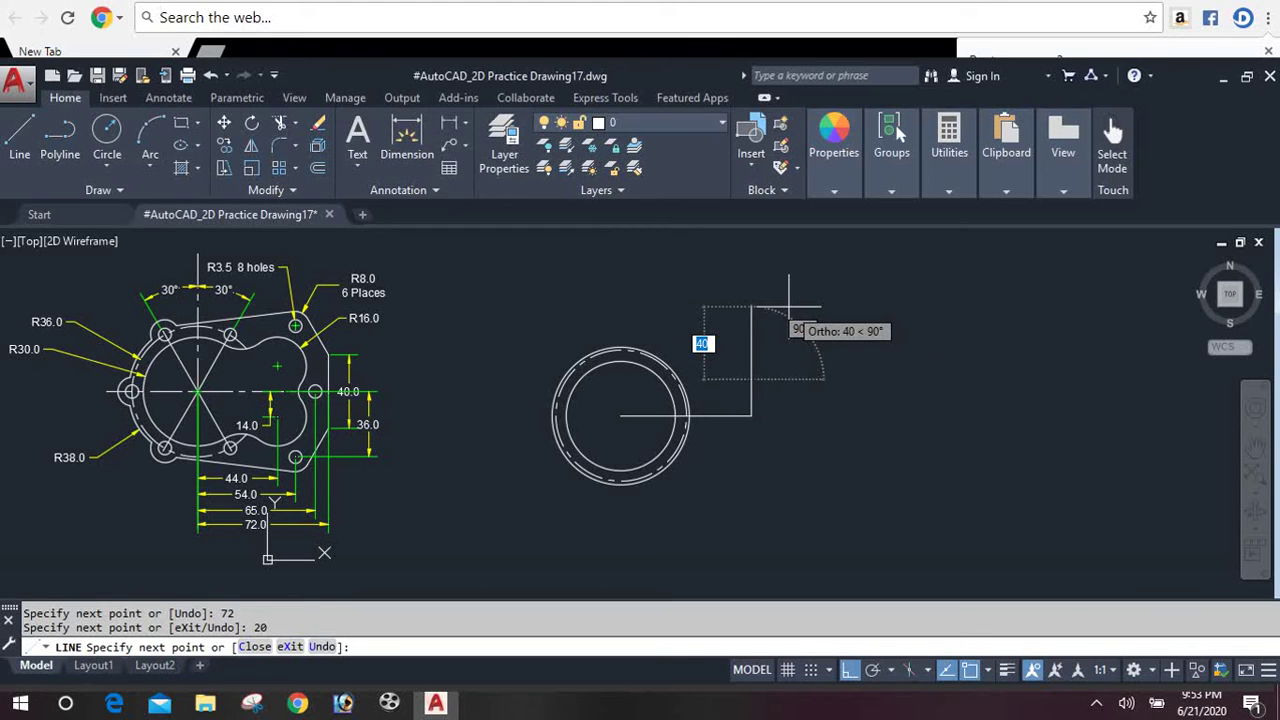
key("Return")
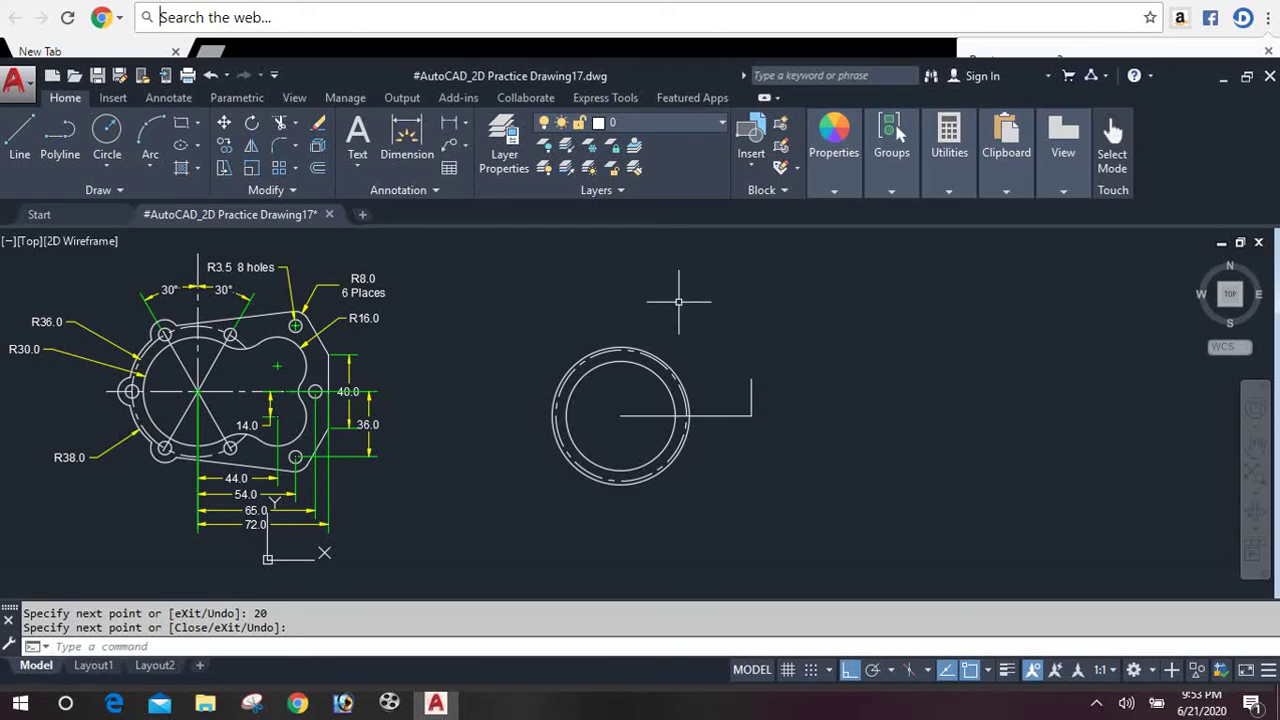
Step: Check the 72.0 horizontal distance with a linear dimension, then delete that dimension
left_click(449, 128)
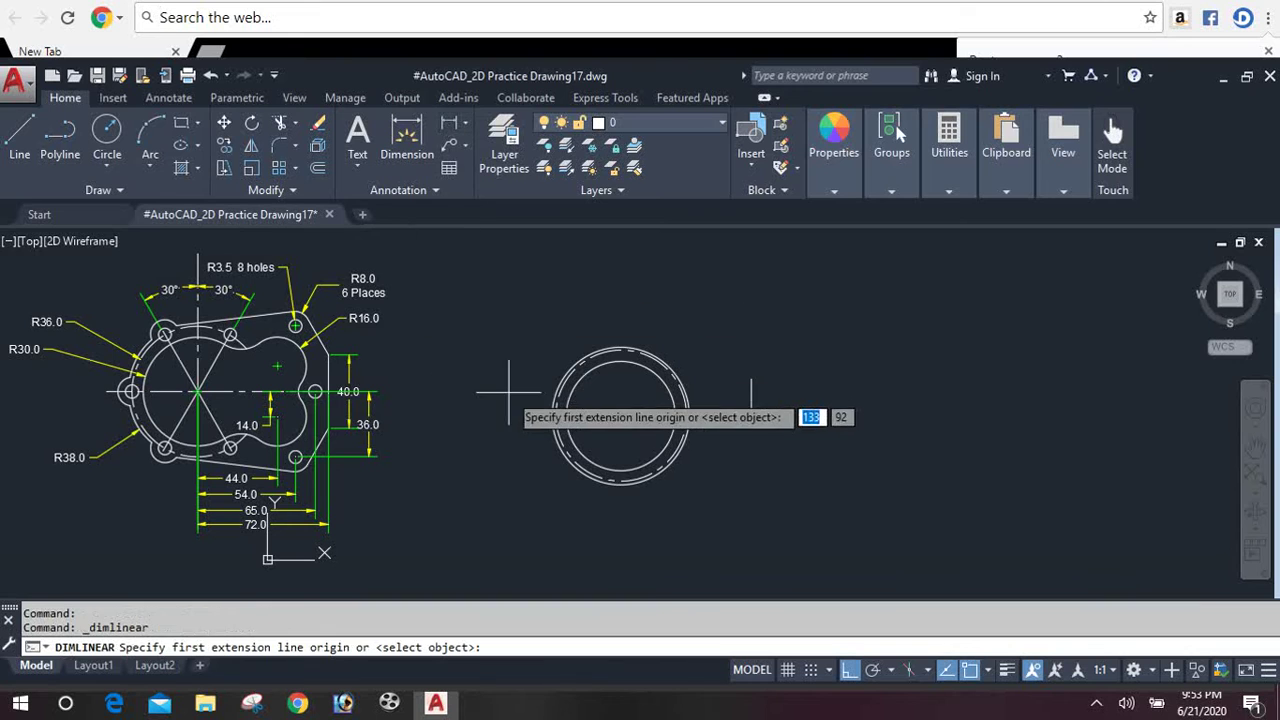
left_click(620, 415)
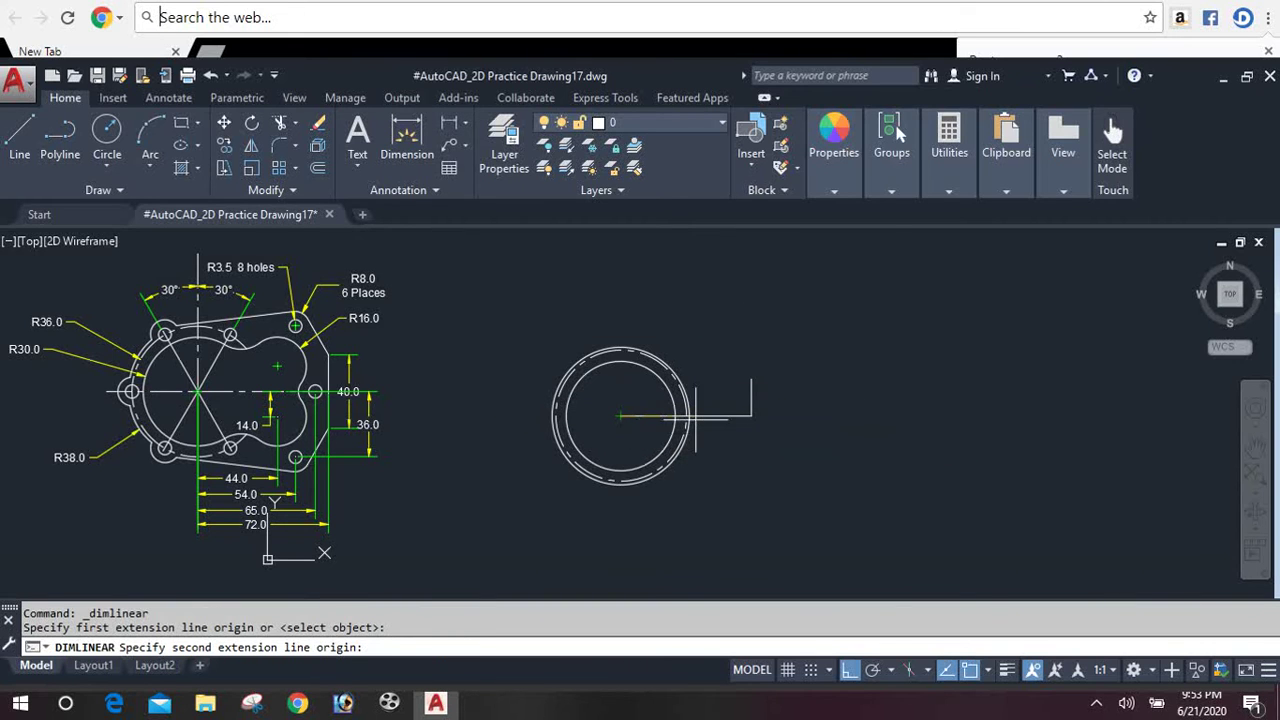
left_click(751, 415)
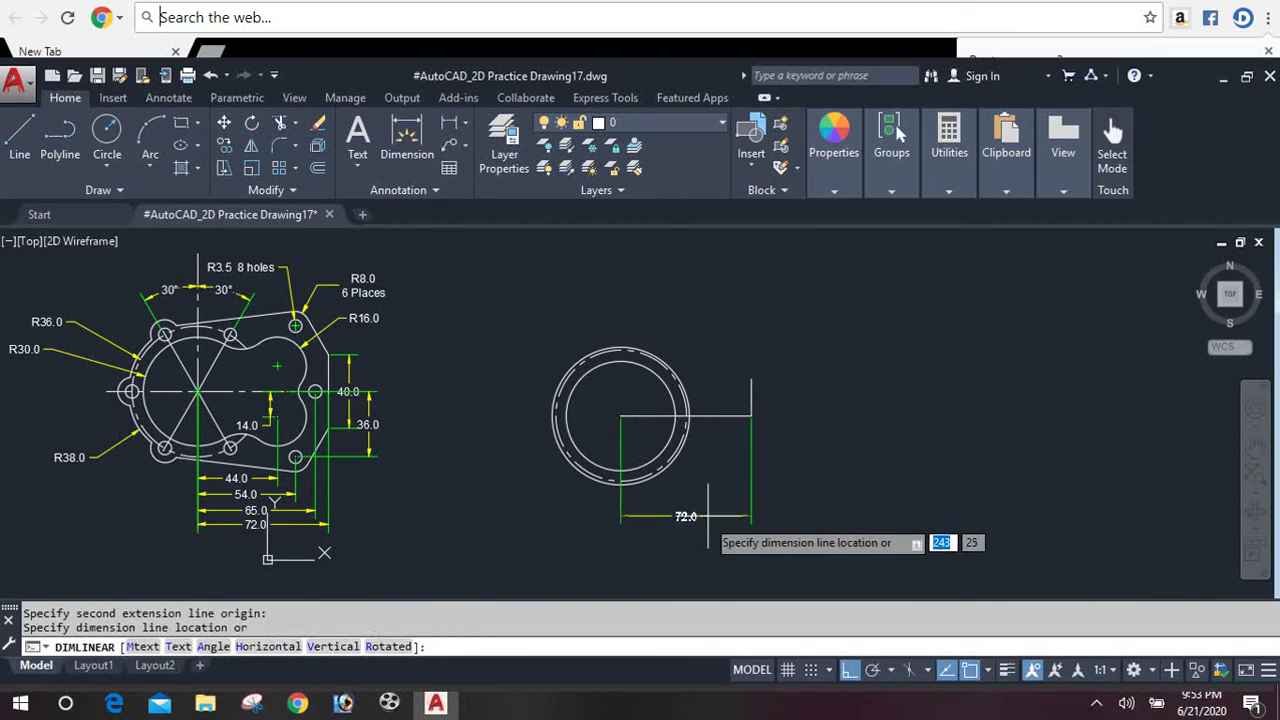
left_click(699, 509)
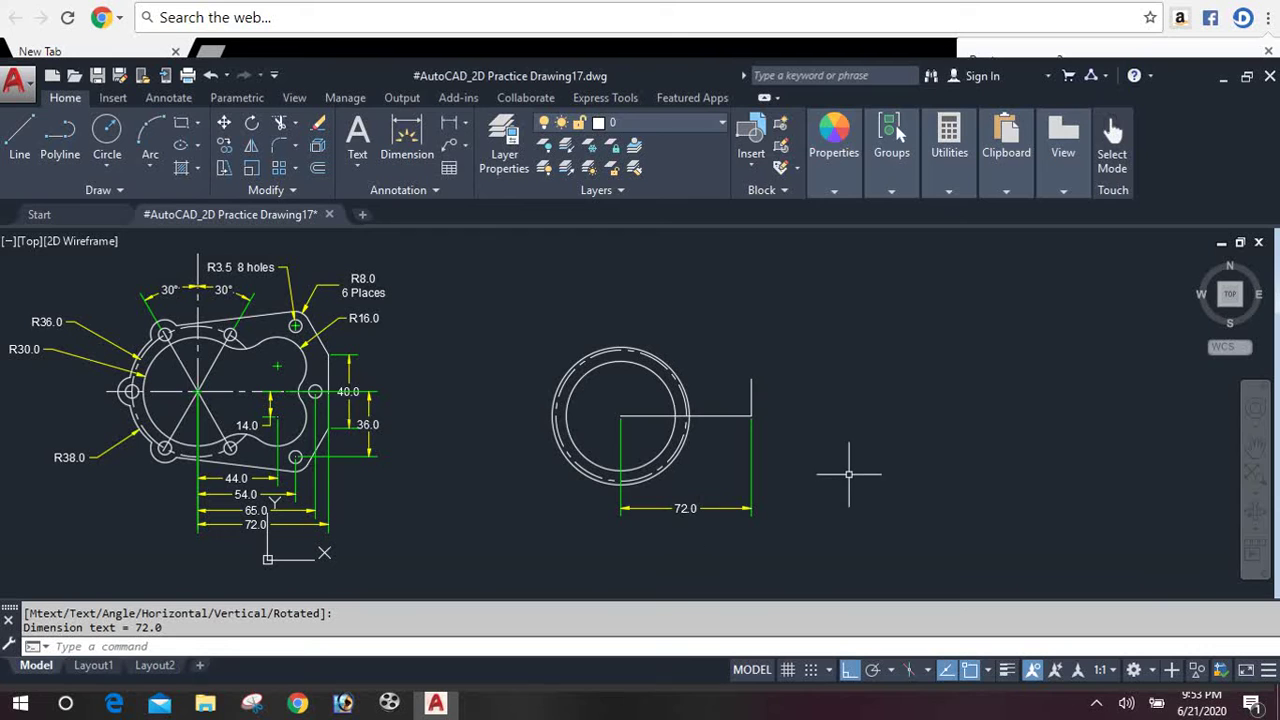
left_click(686, 509)
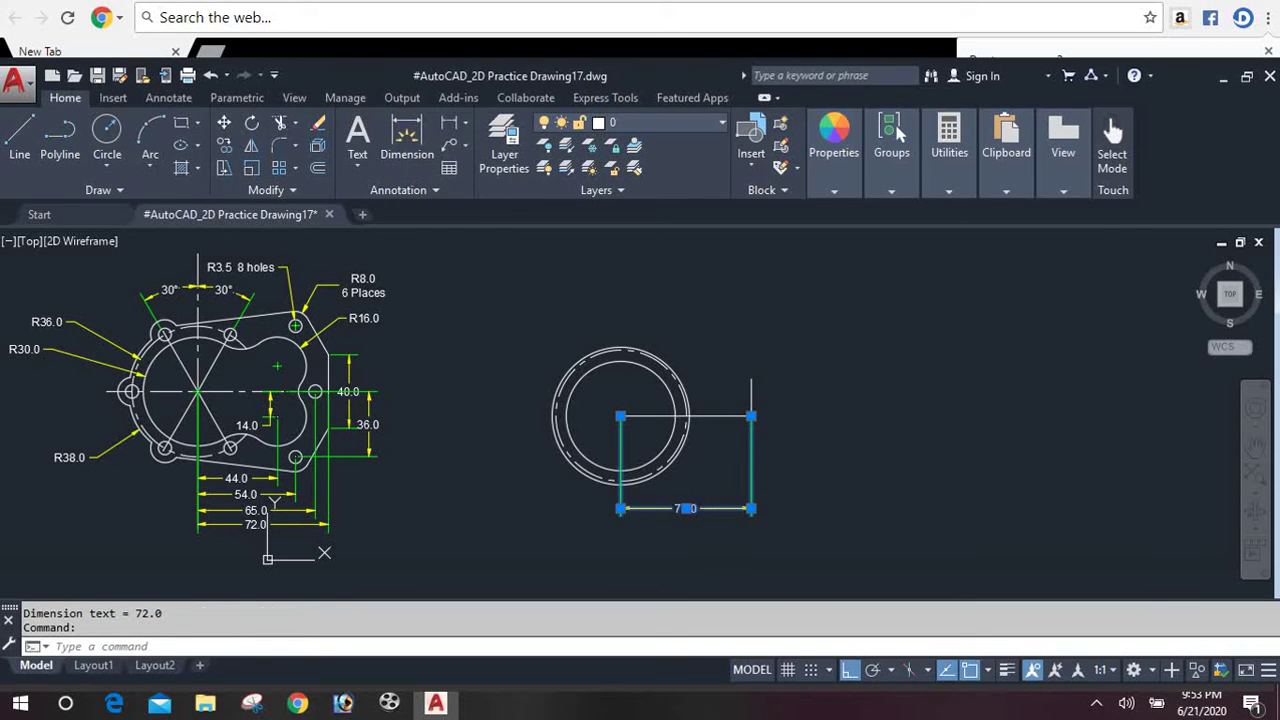
key("Delete")
Step: Mirror the short vertical line about the horizontal through the circle centre, keeping the original
type("mi")
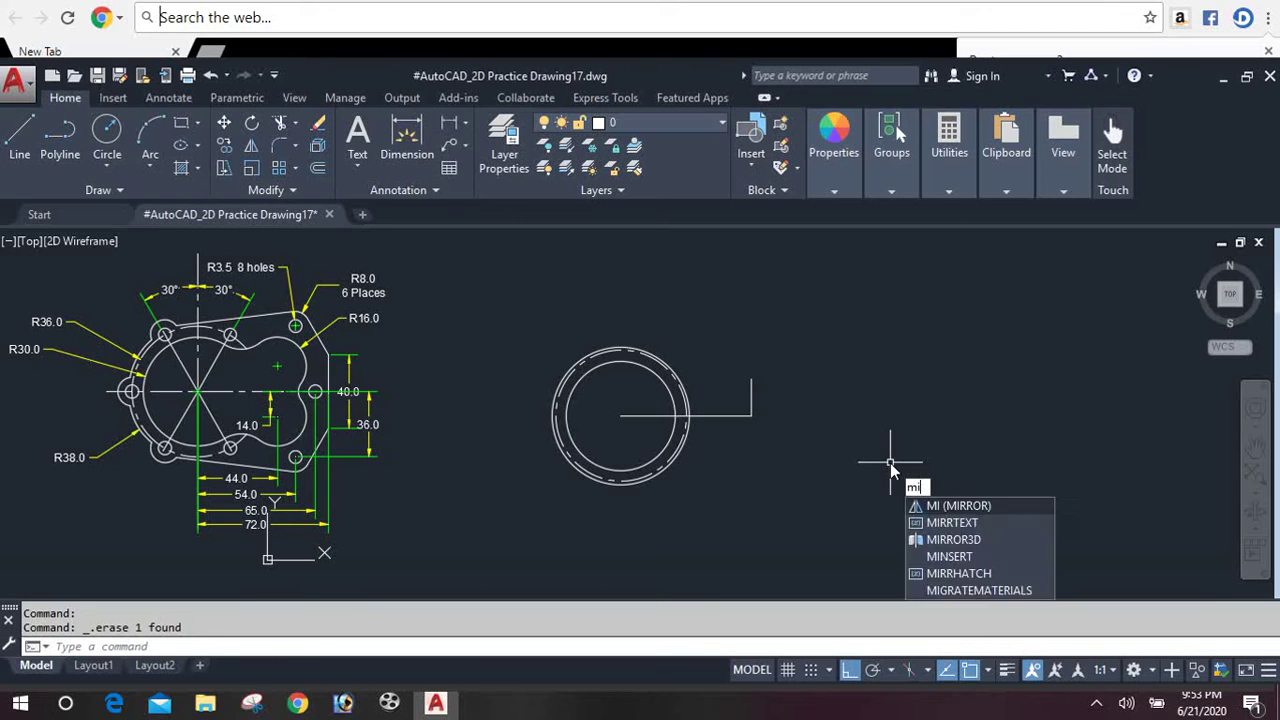
key("Return")
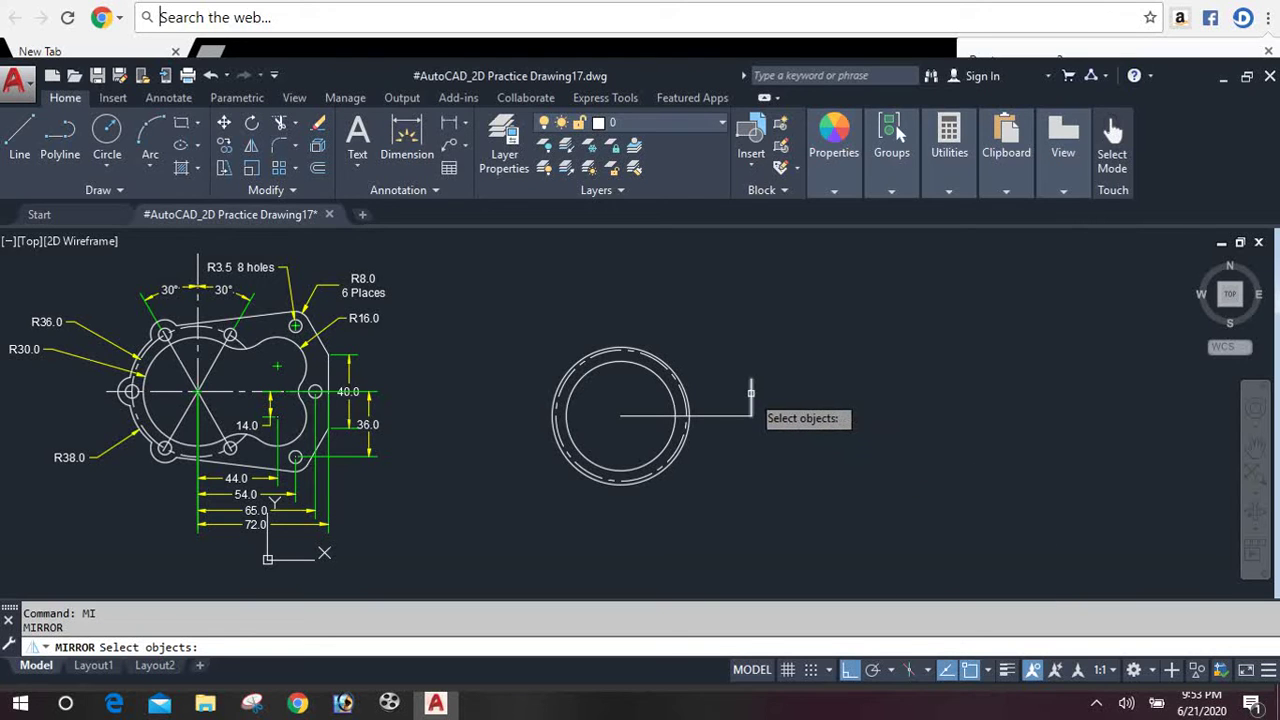
left_click(751, 395)
key("Return")
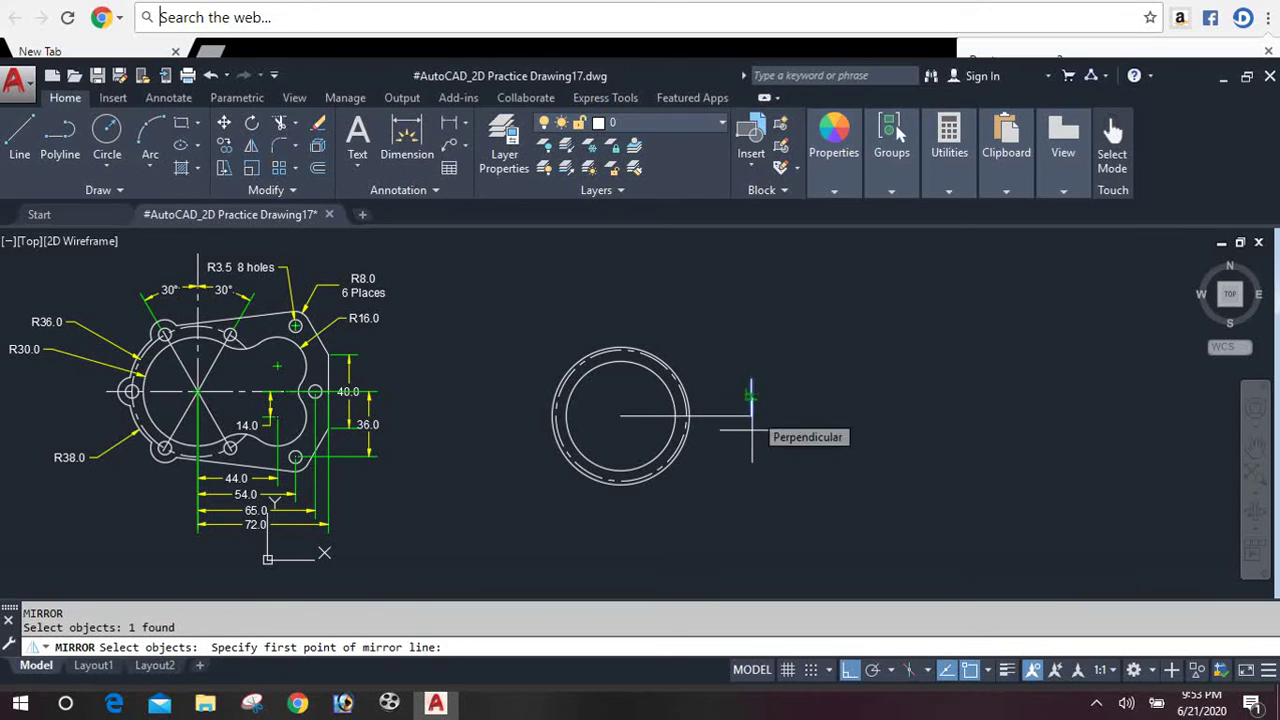
left_click(620, 416)
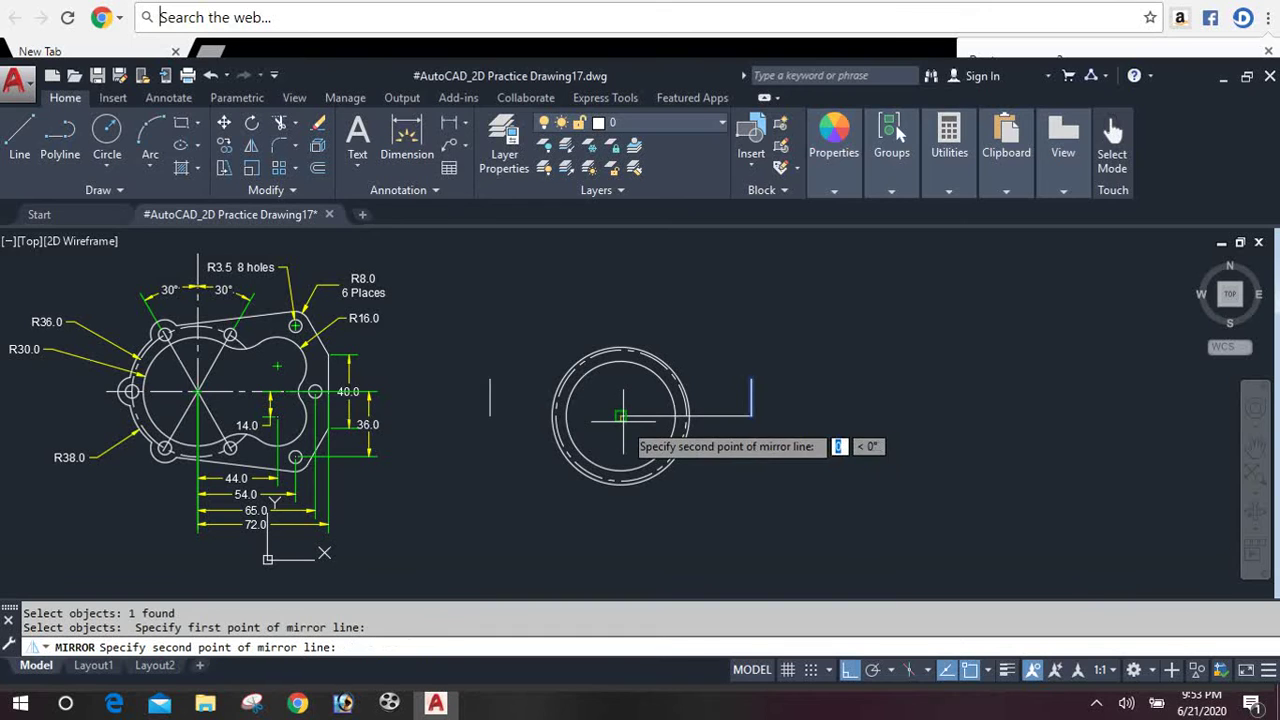
left_click(751, 416)
key("Return")
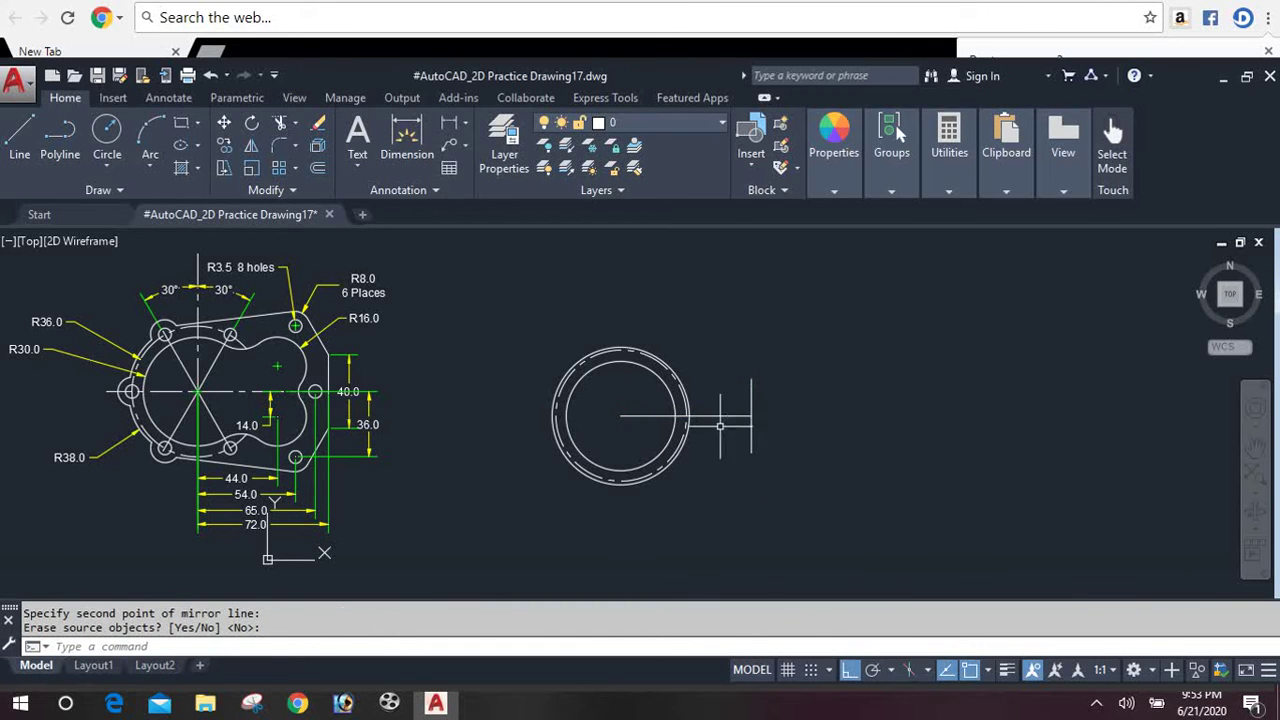
Step: Erase the horizontal construction line and join the two vertical segments into one line
left_click_drag(724, 404, 731, 432)
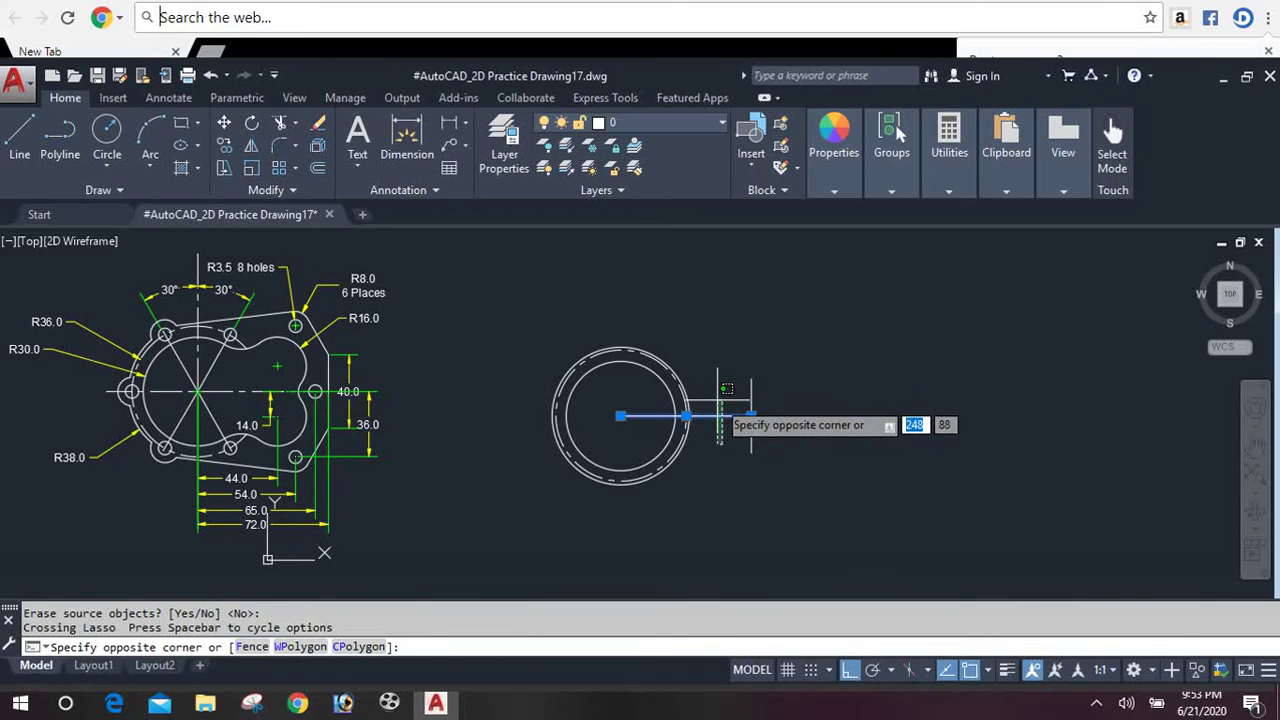
left_click_drag(731, 432, 717, 400)
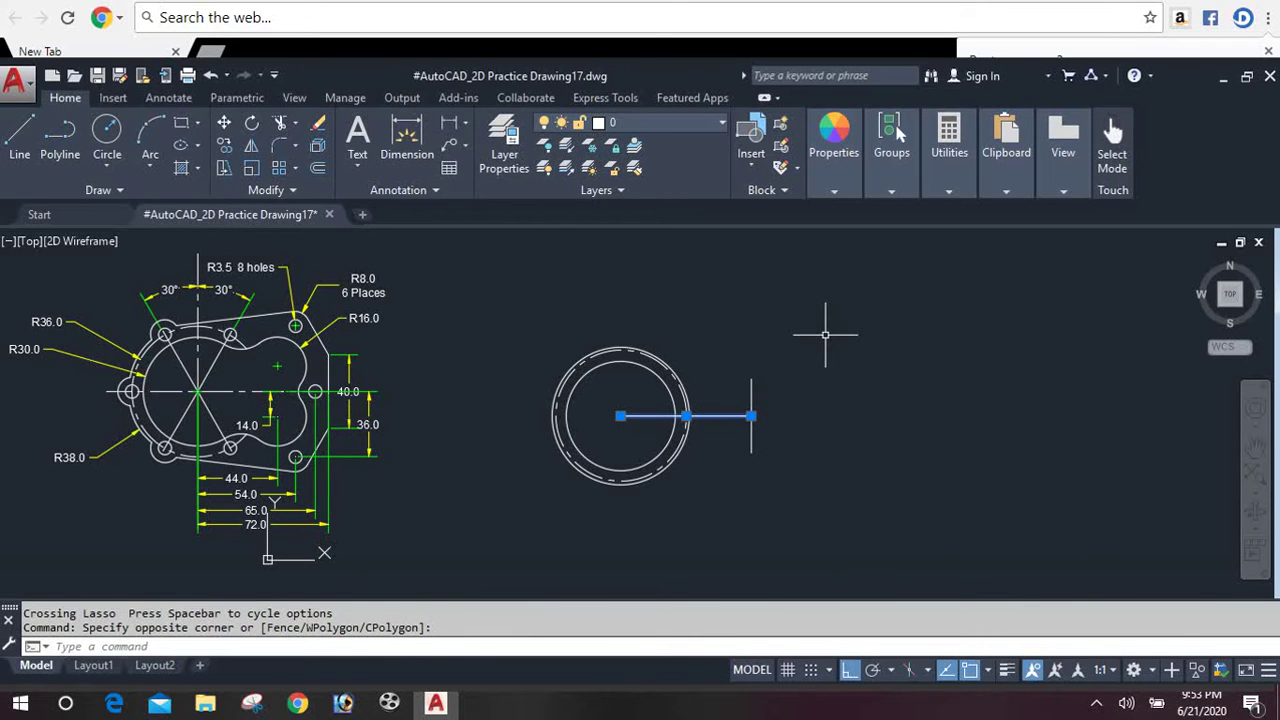
key("Delete")
type("j")
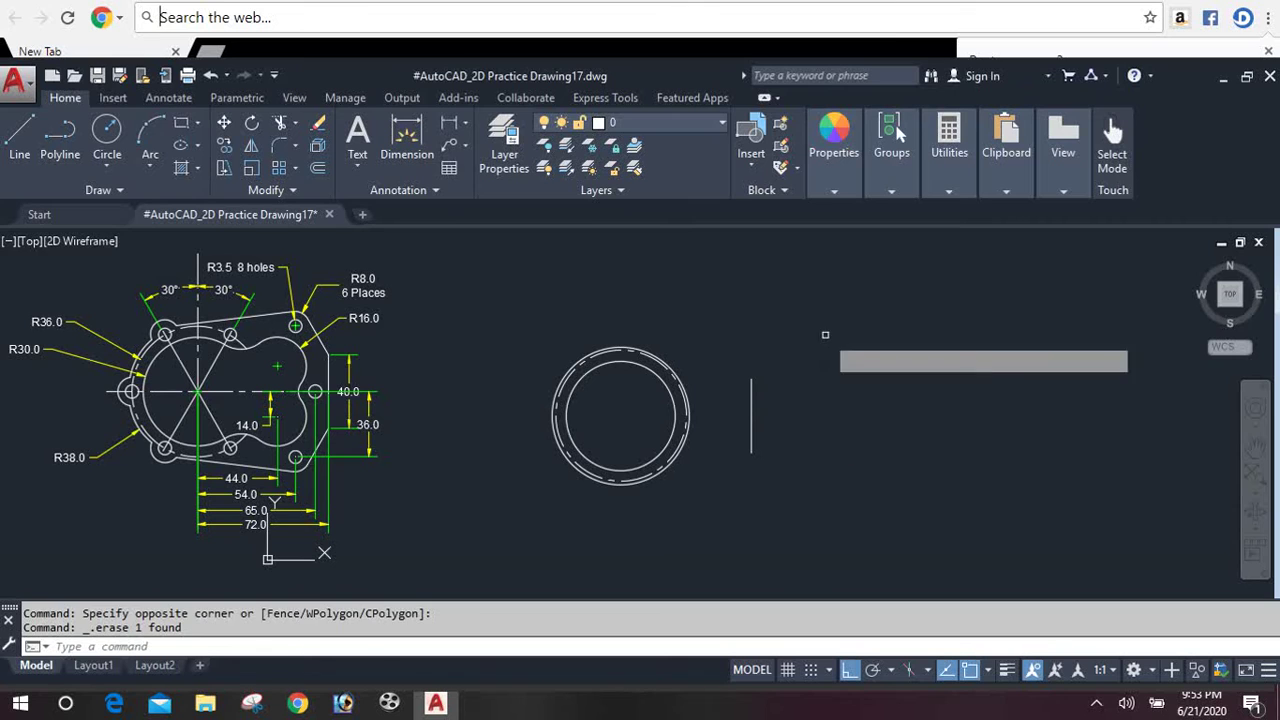
key("Return")
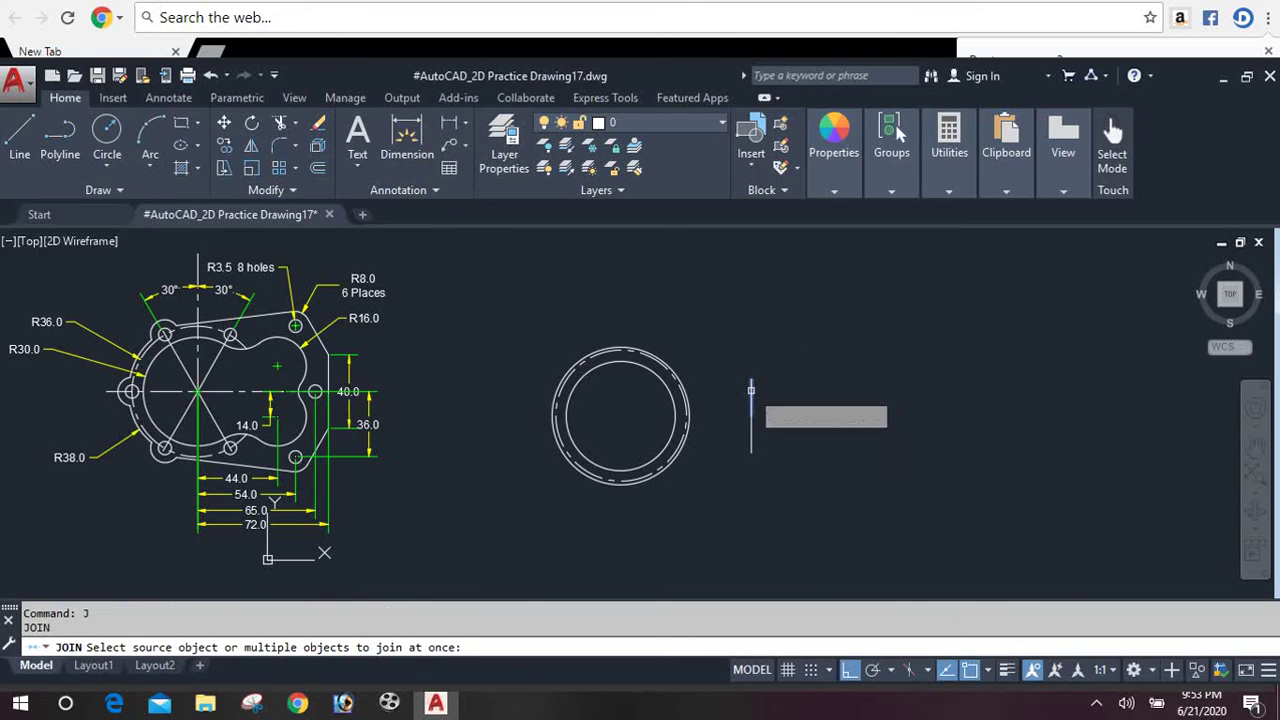
left_click(753, 392)
left_click(751, 438)
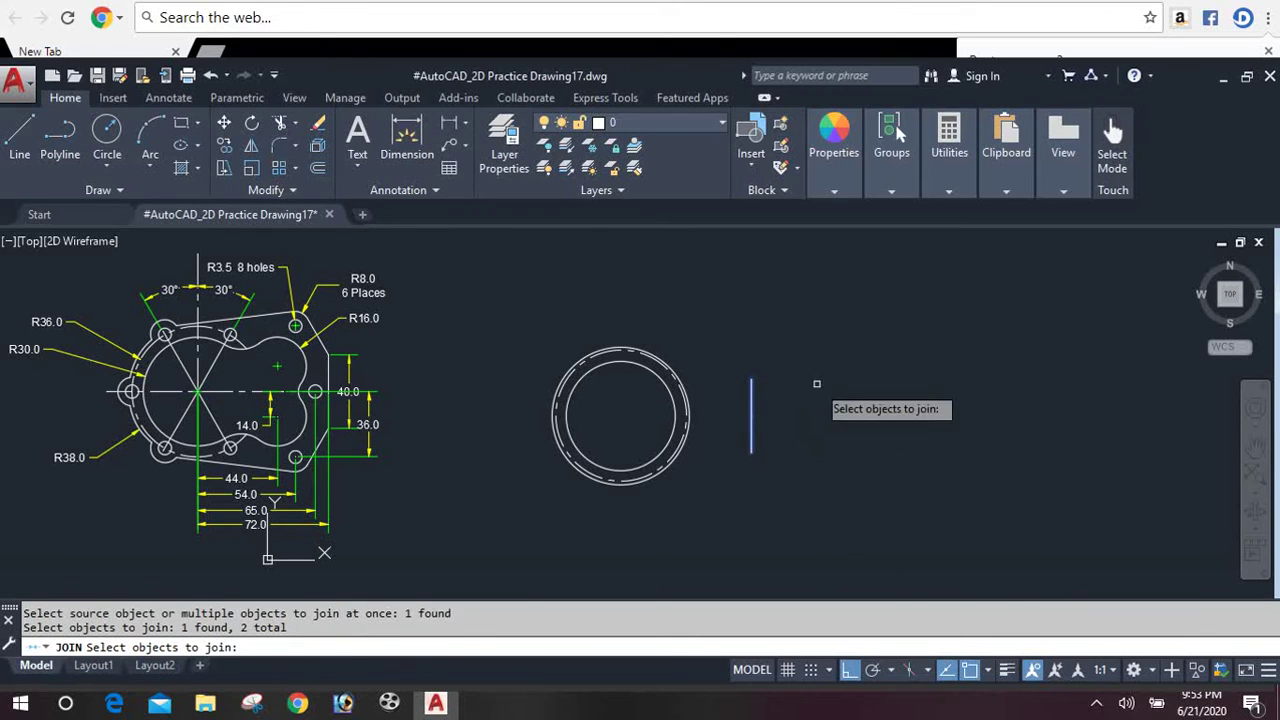
key("Return")
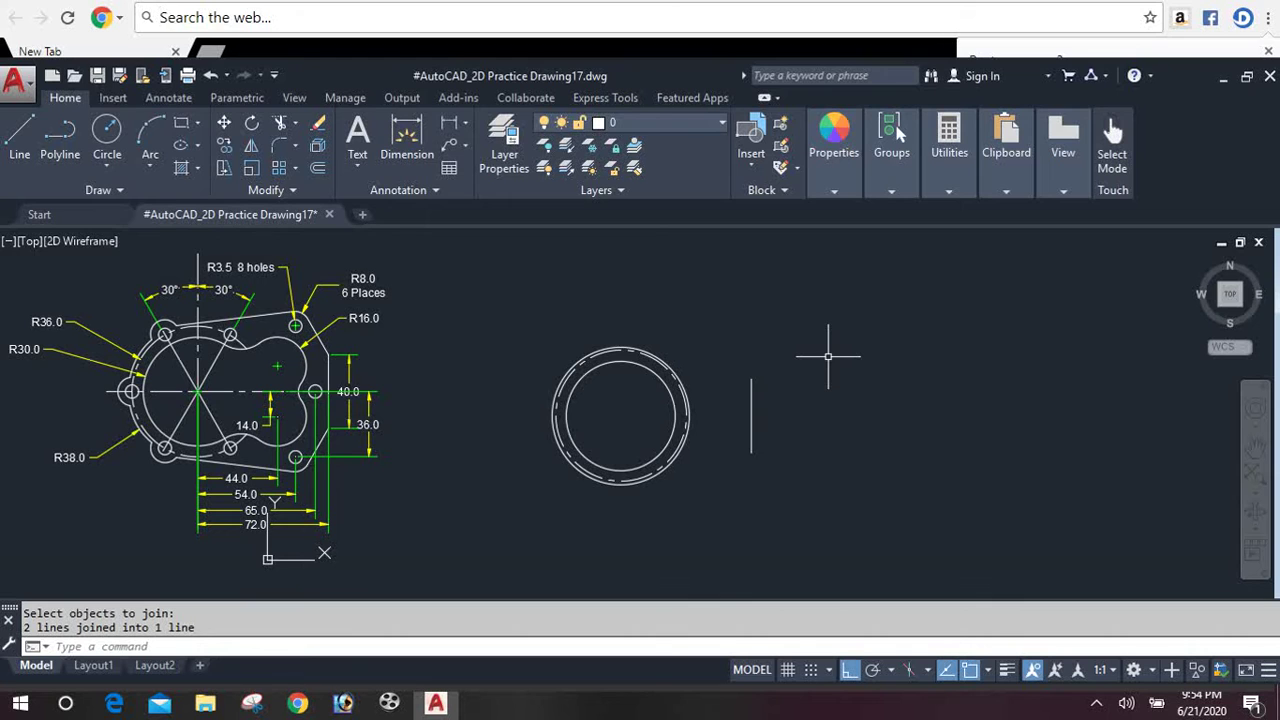
Step: Begin a new line from the circles' centre
type("L")
key("Return")
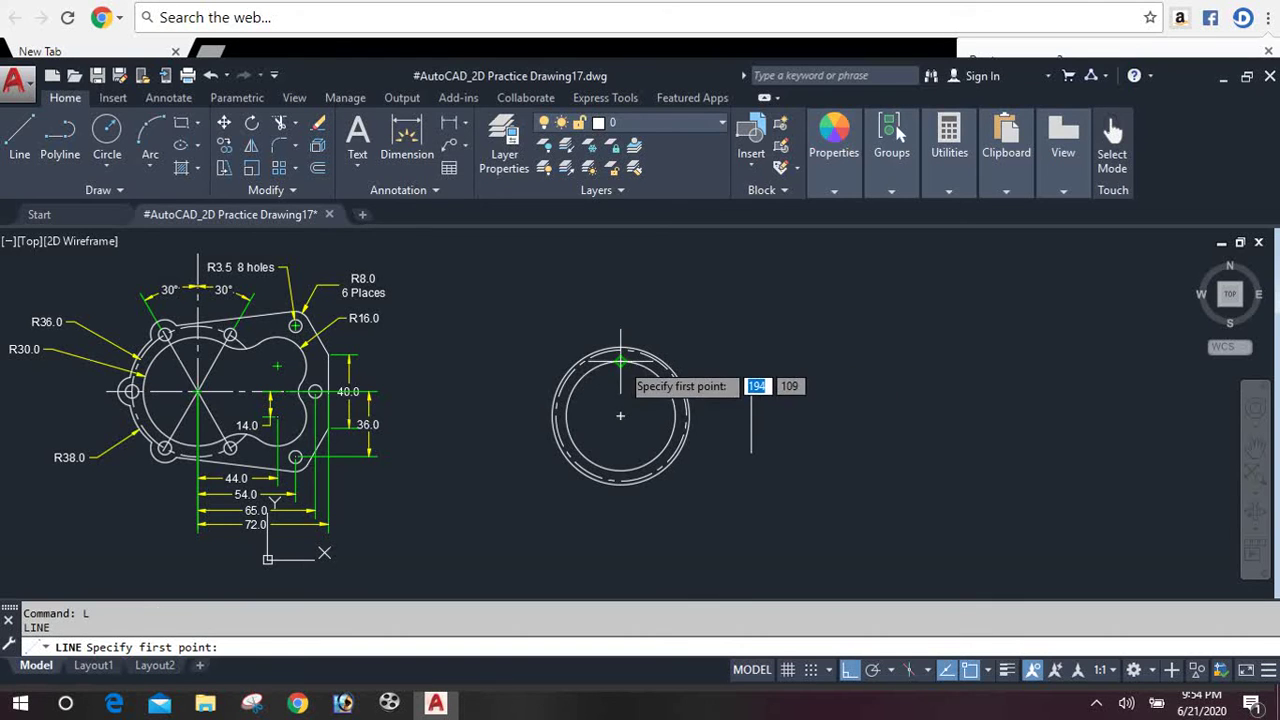
left_click(621, 417)
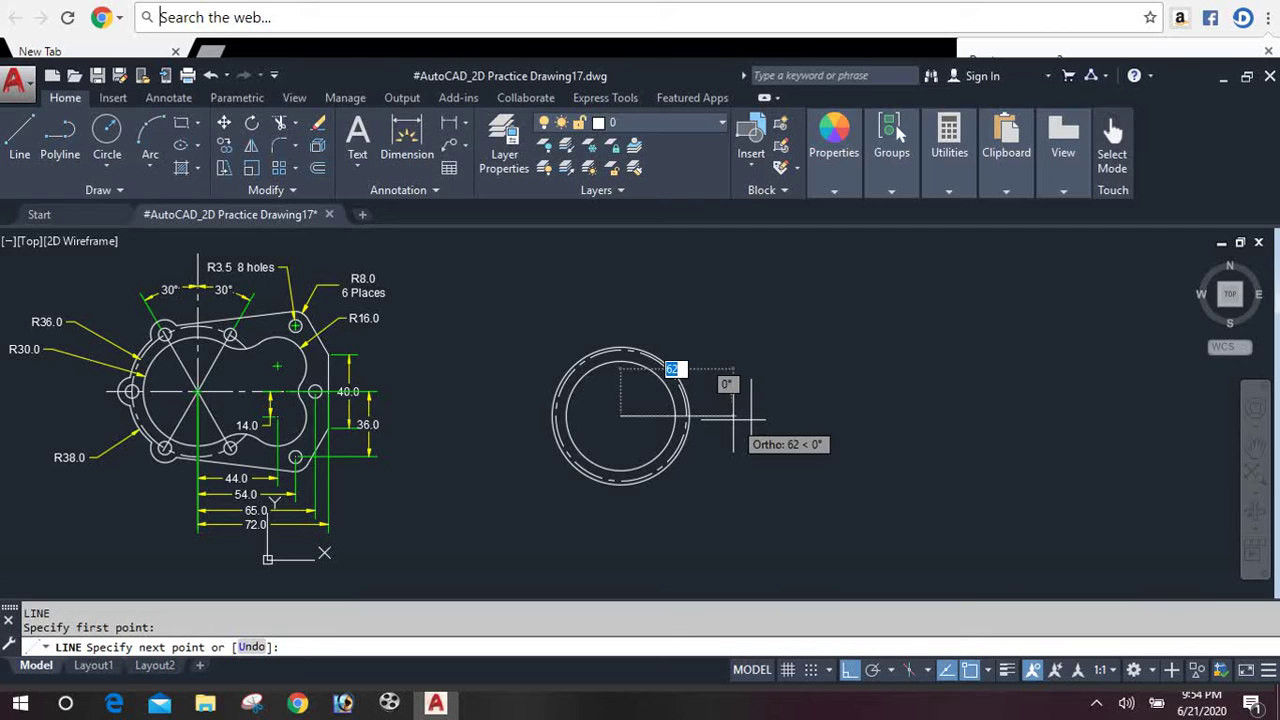
Step: Place a radius-3.5 circle at the end of a 65-unit guide line, then erase the guide
type("65")
key("Return")
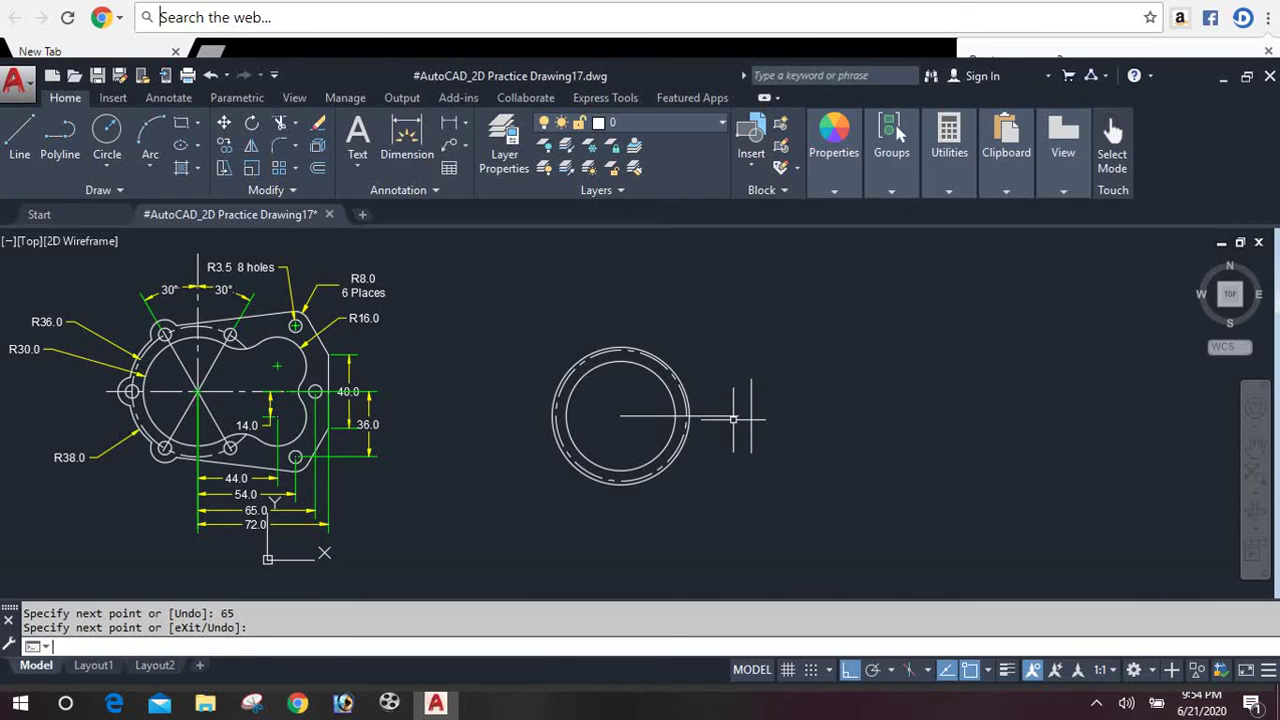
key("Return")
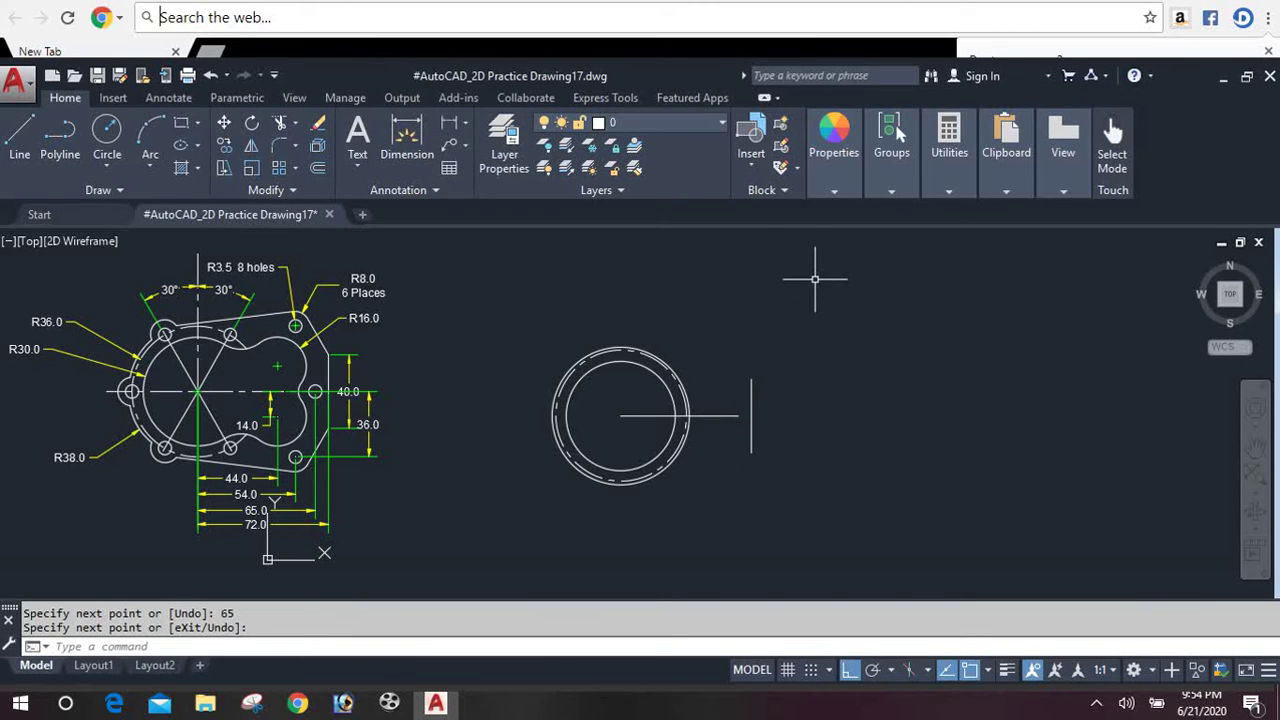
type("c")
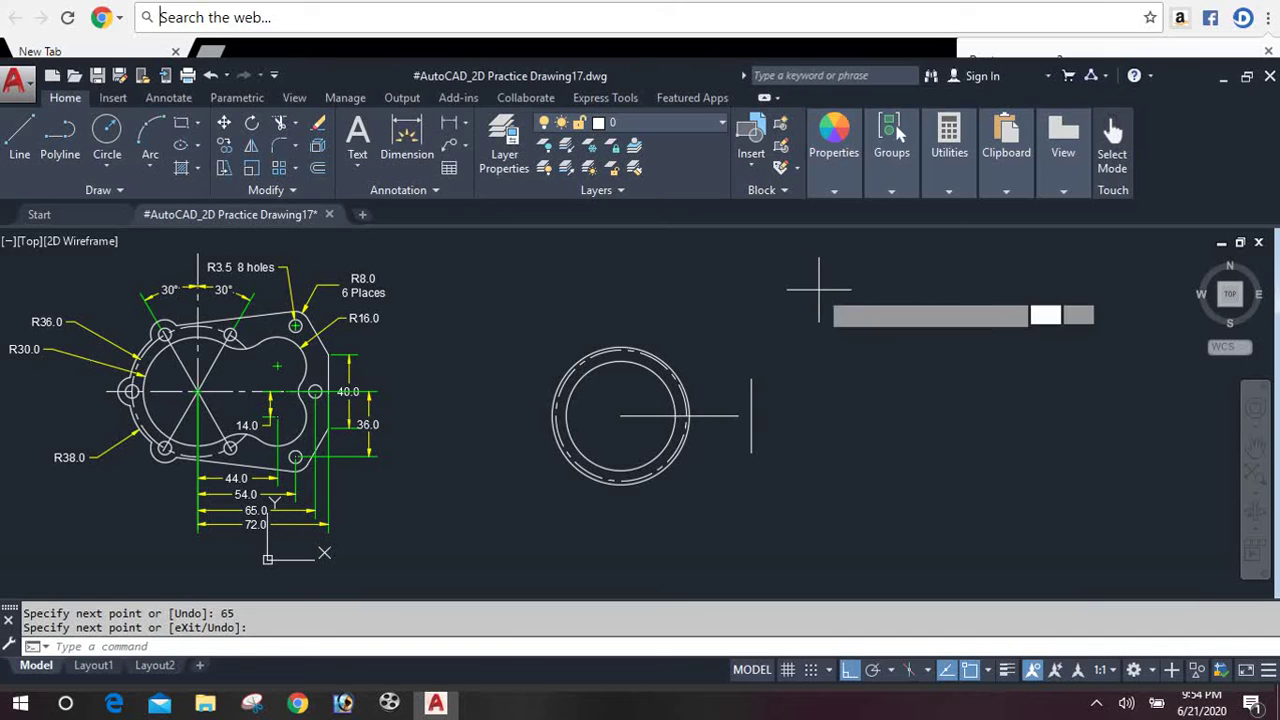
key("Return")
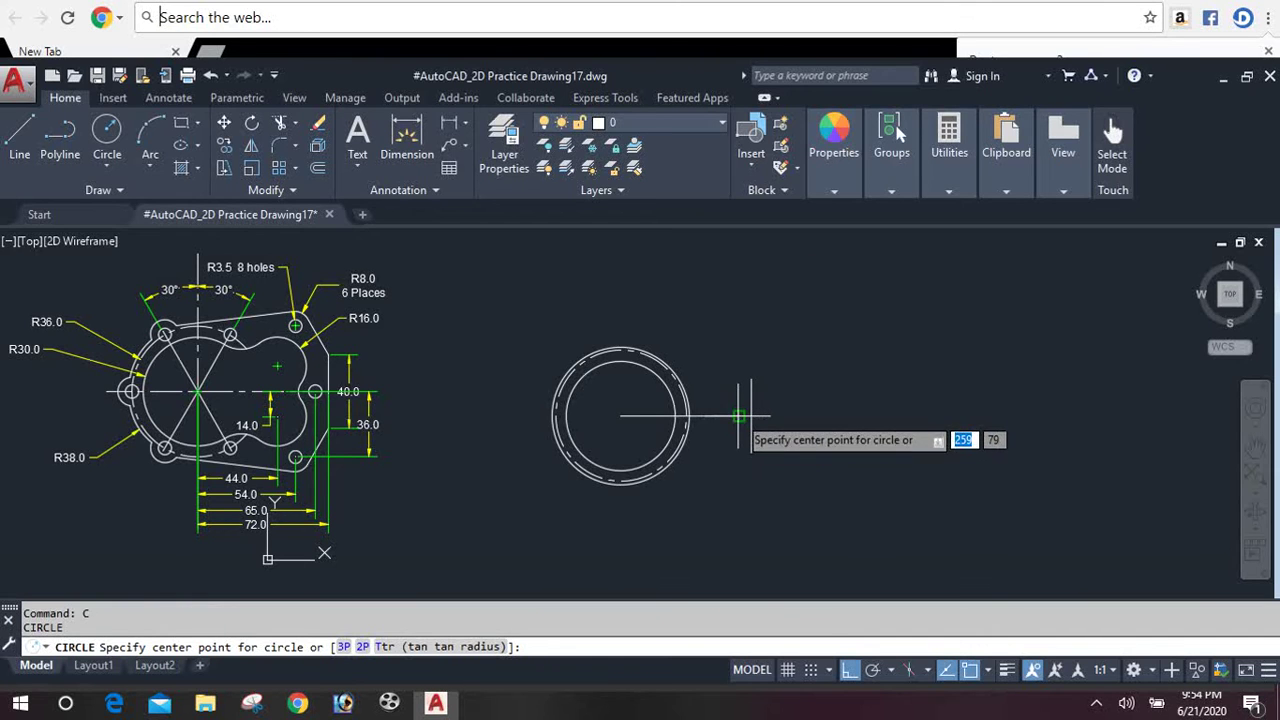
left_click(739, 415)
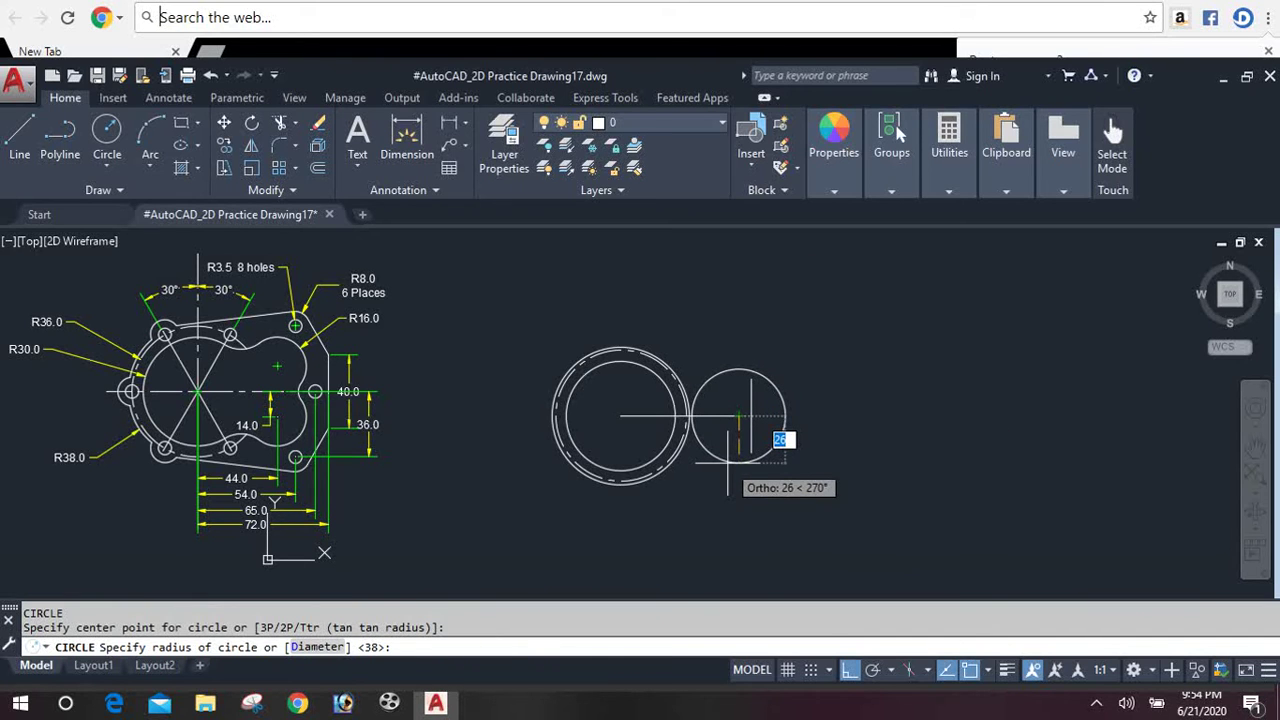
type("3.5")
key("Return")
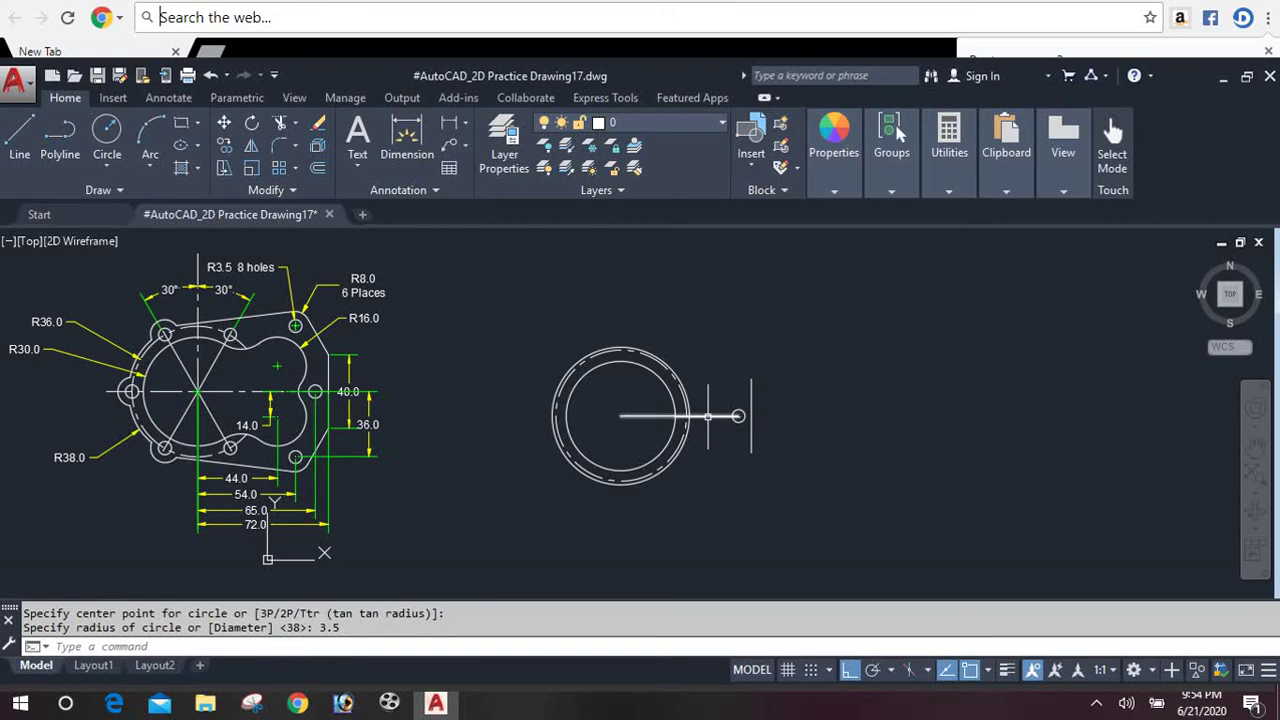
left_click(708, 416)
key("Delete")
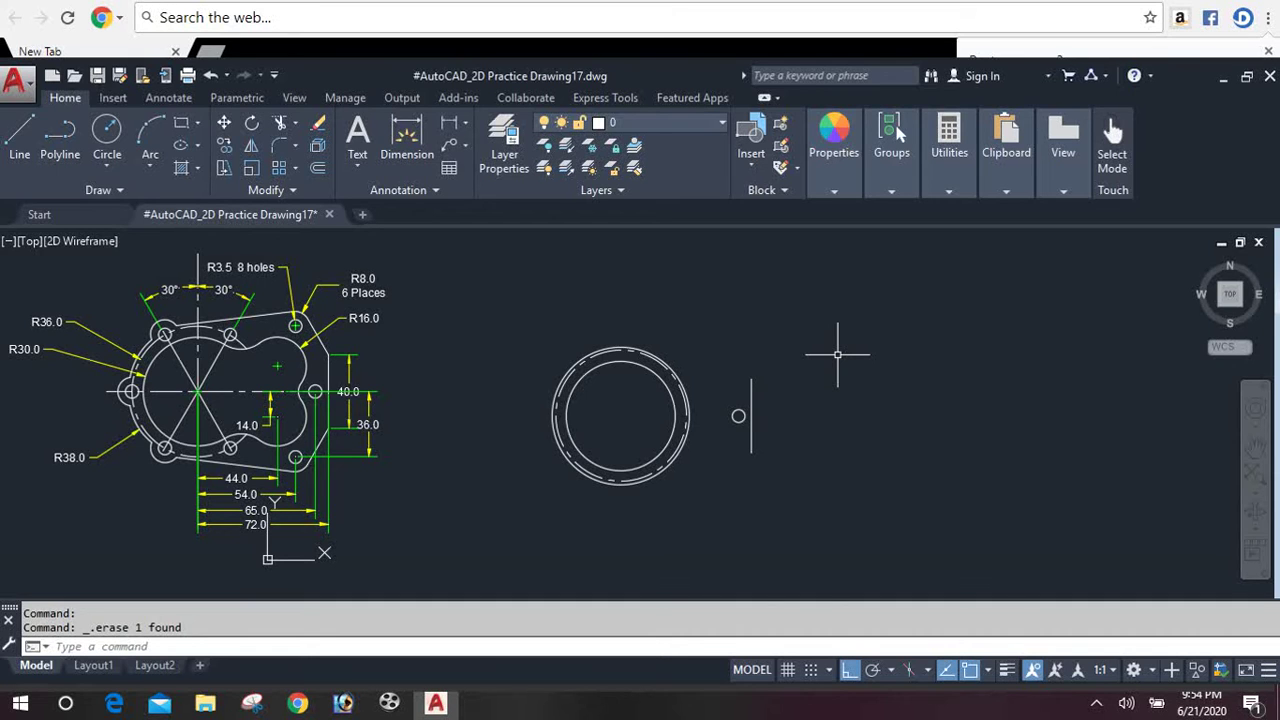
Step: Draw a guide line 54 right and 36 up from the centre, with a radius-3.5 circle at its end
type("l")
key("Return")
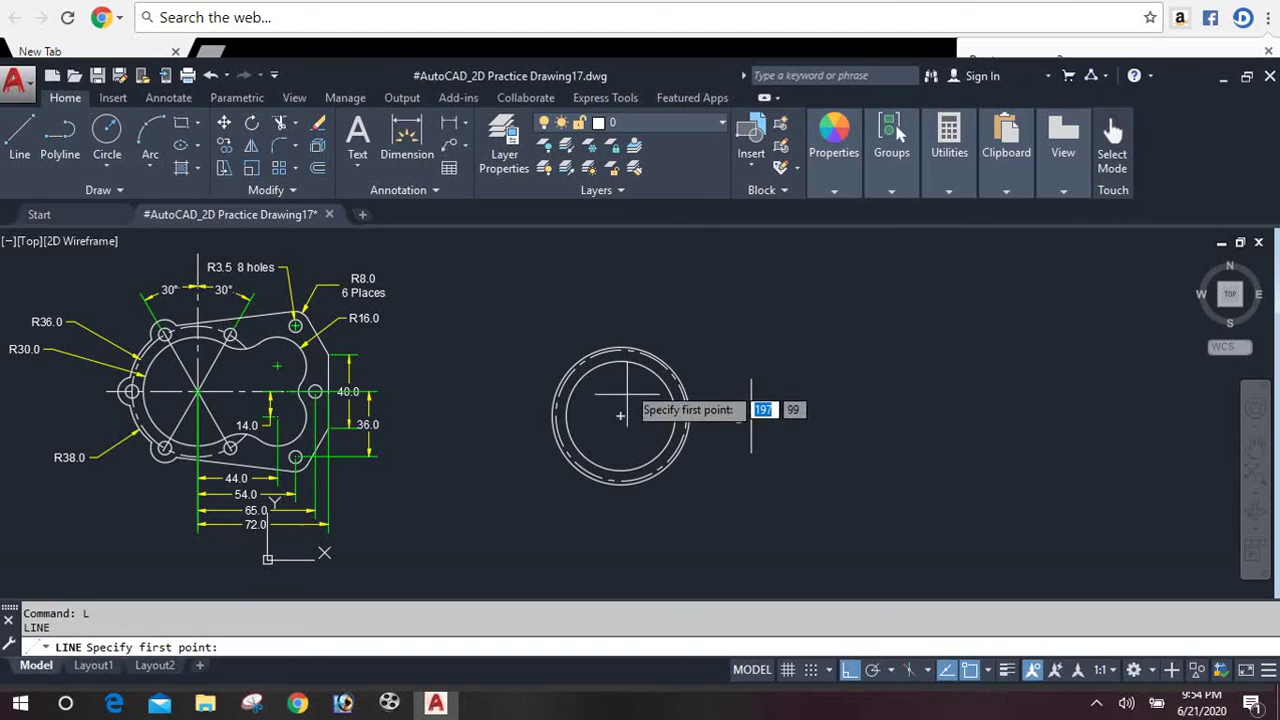
left_click(620, 415)
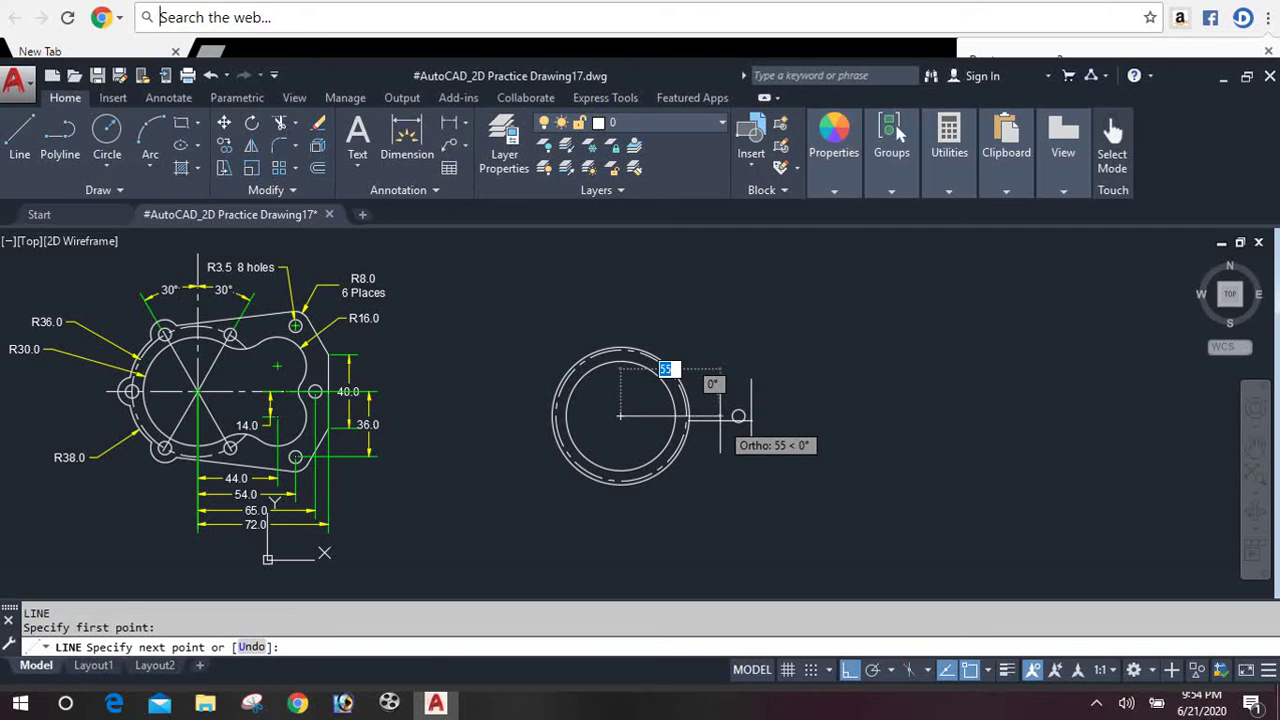
type("54")
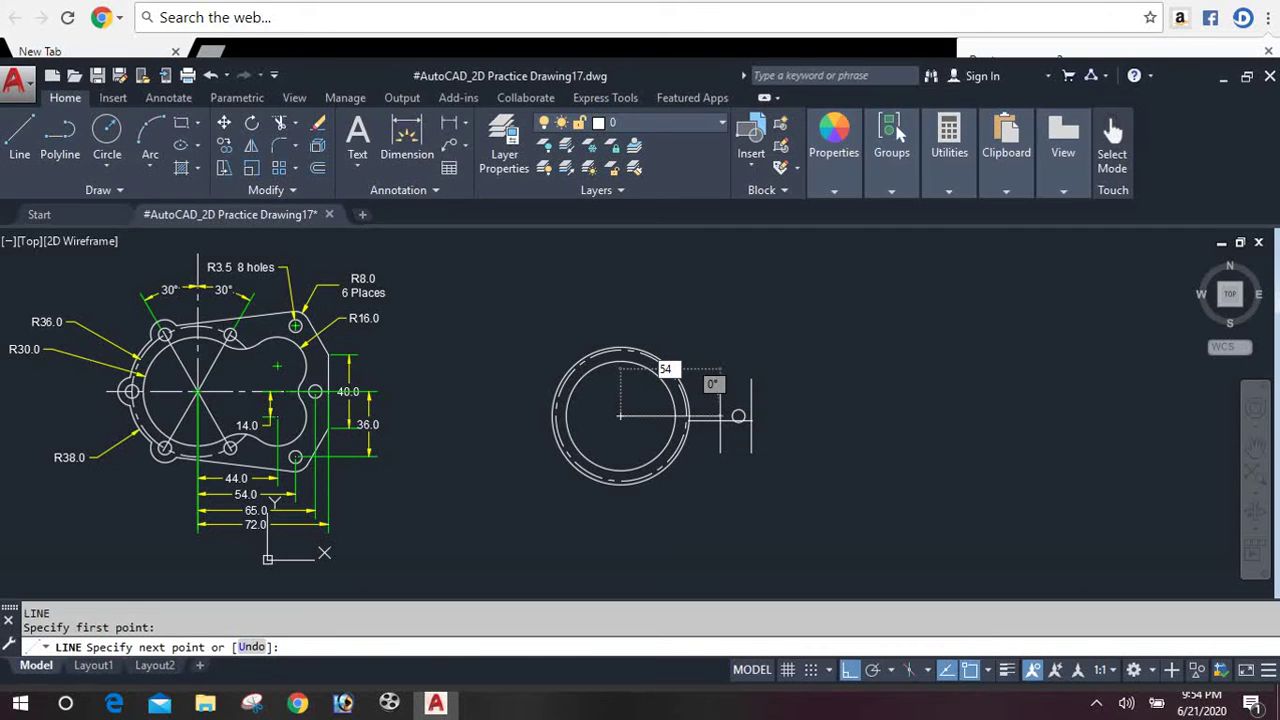
key("Return")
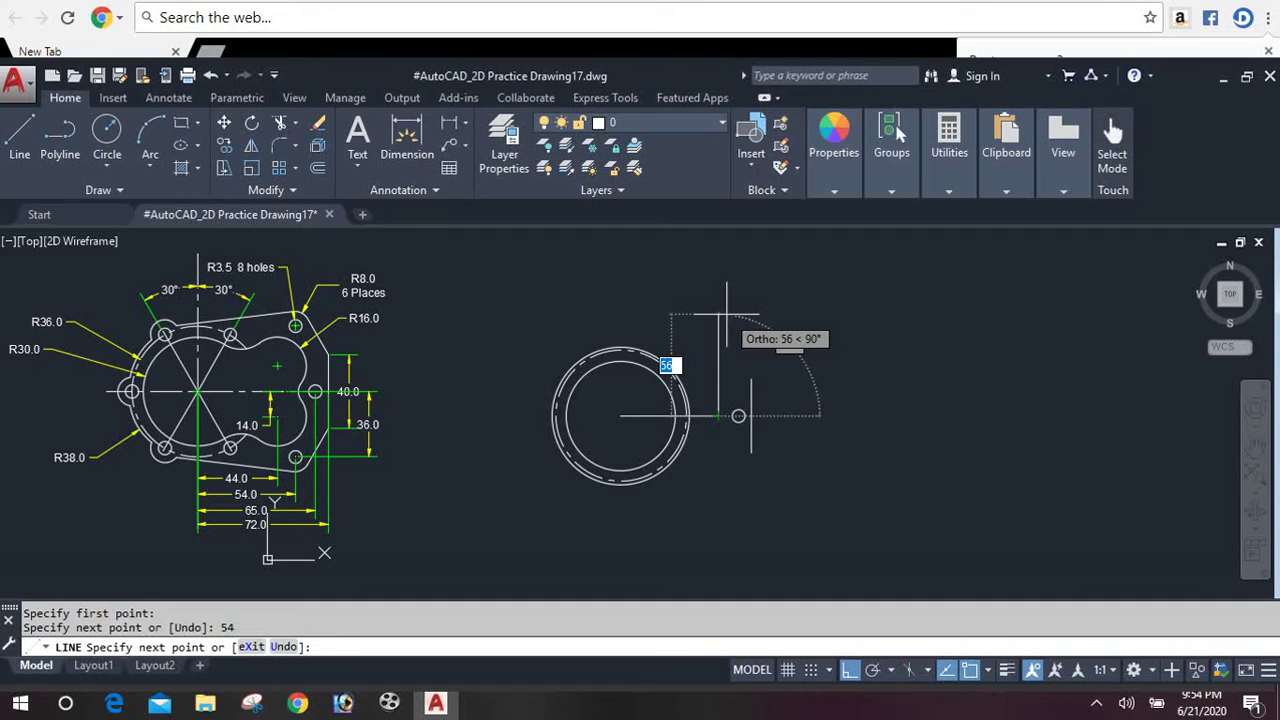
type("36")
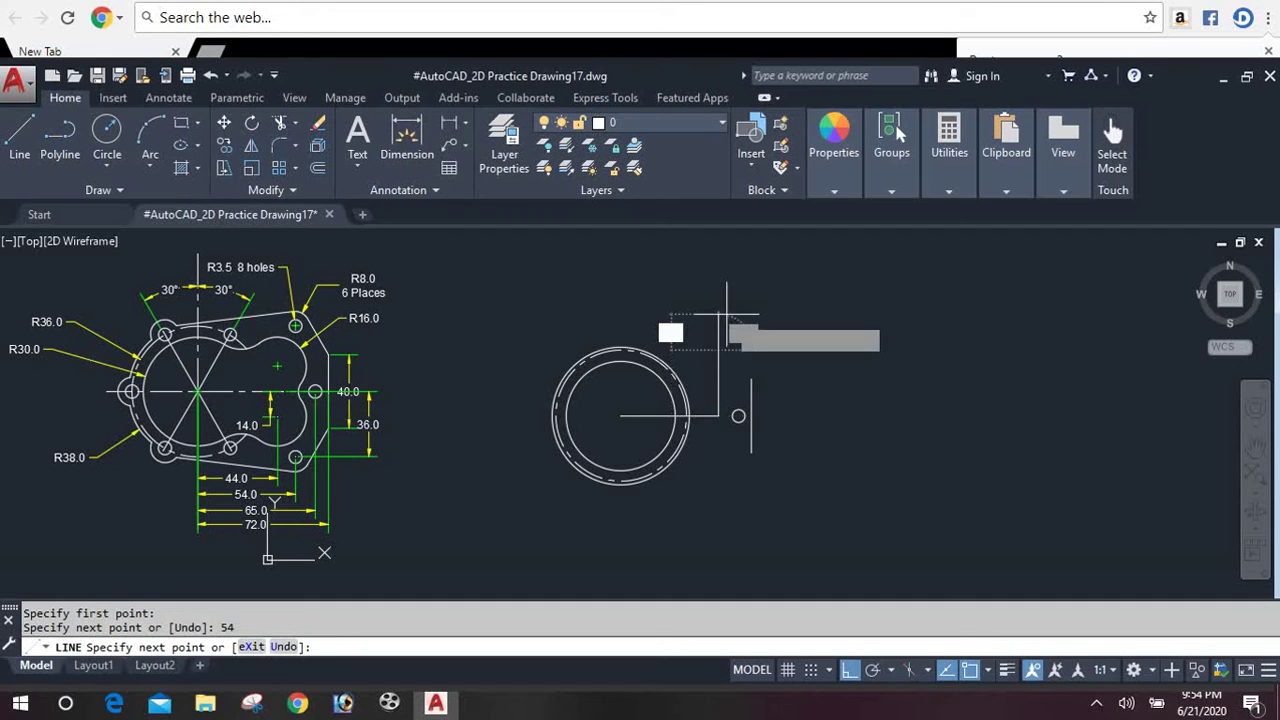
key("Return")
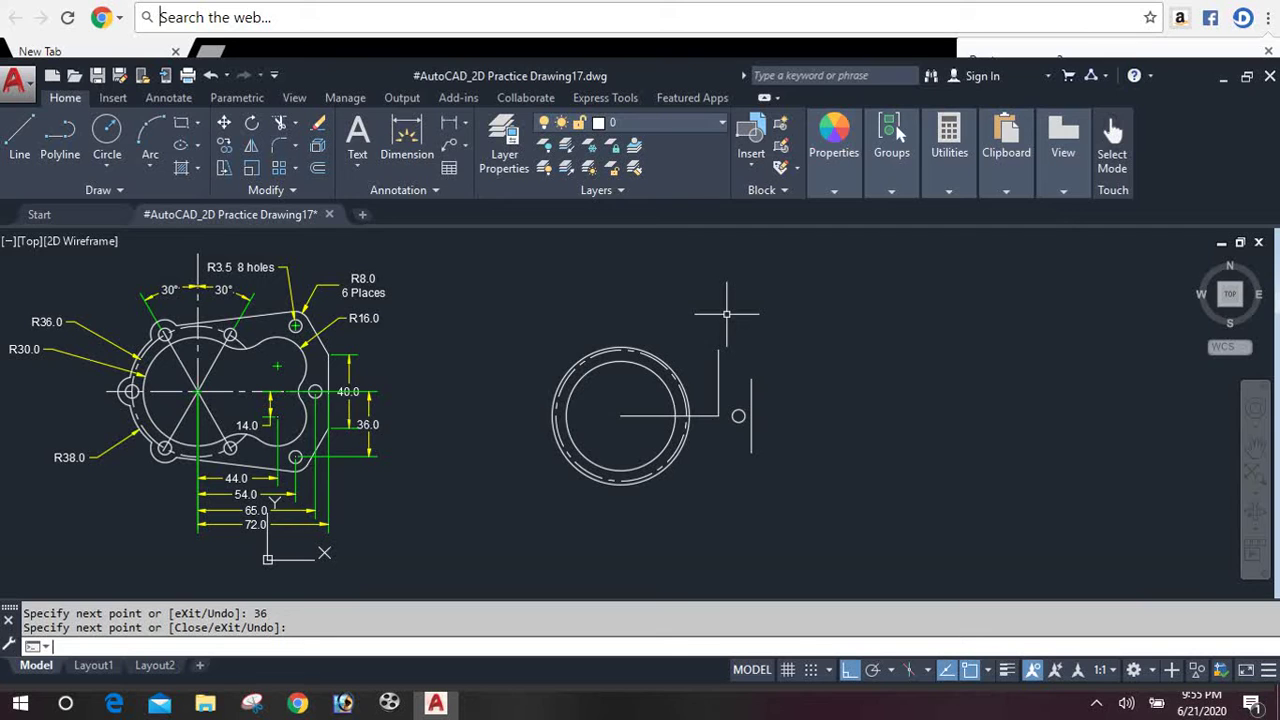
key("Return")
type("c")
key("Return")
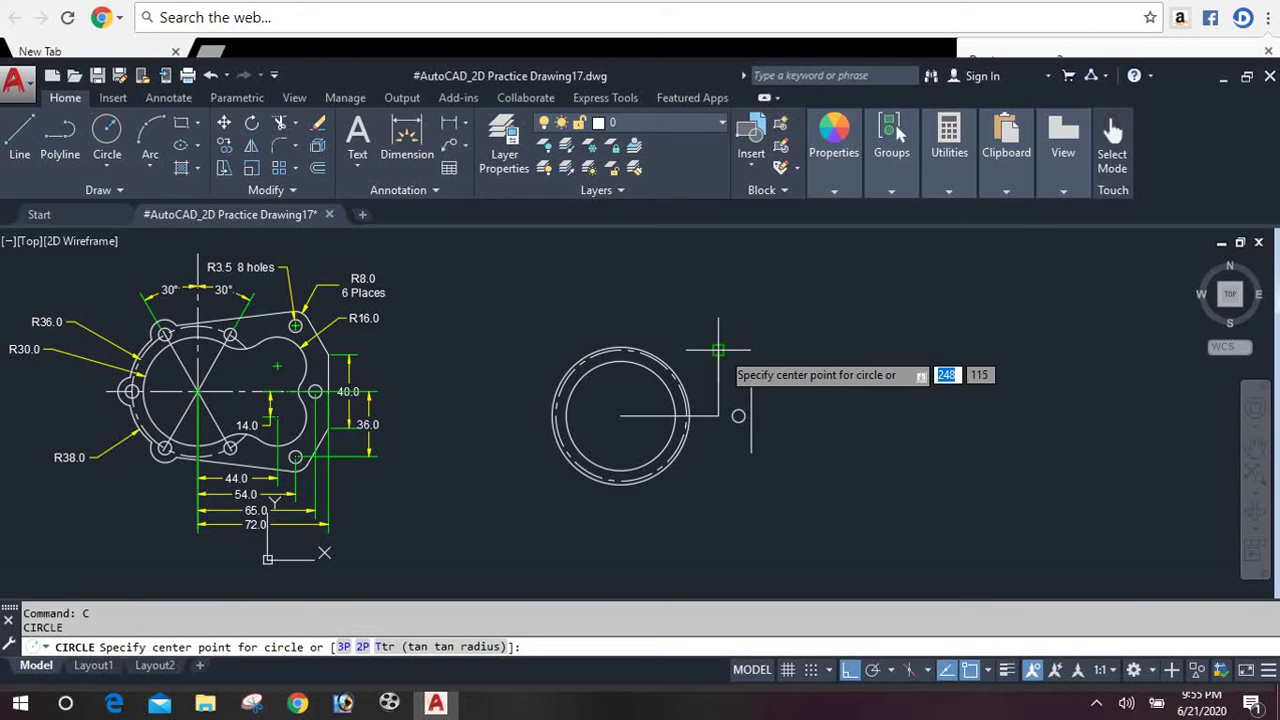
left_click(718, 350)
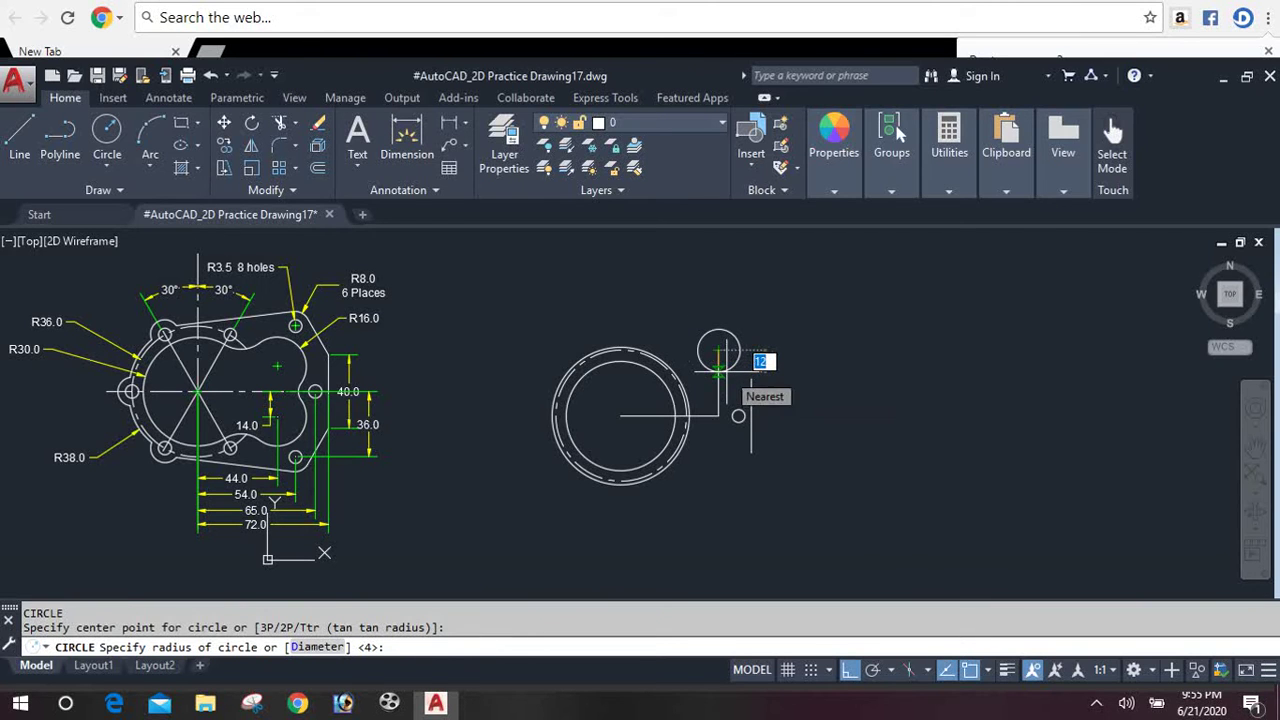
type("3.5")
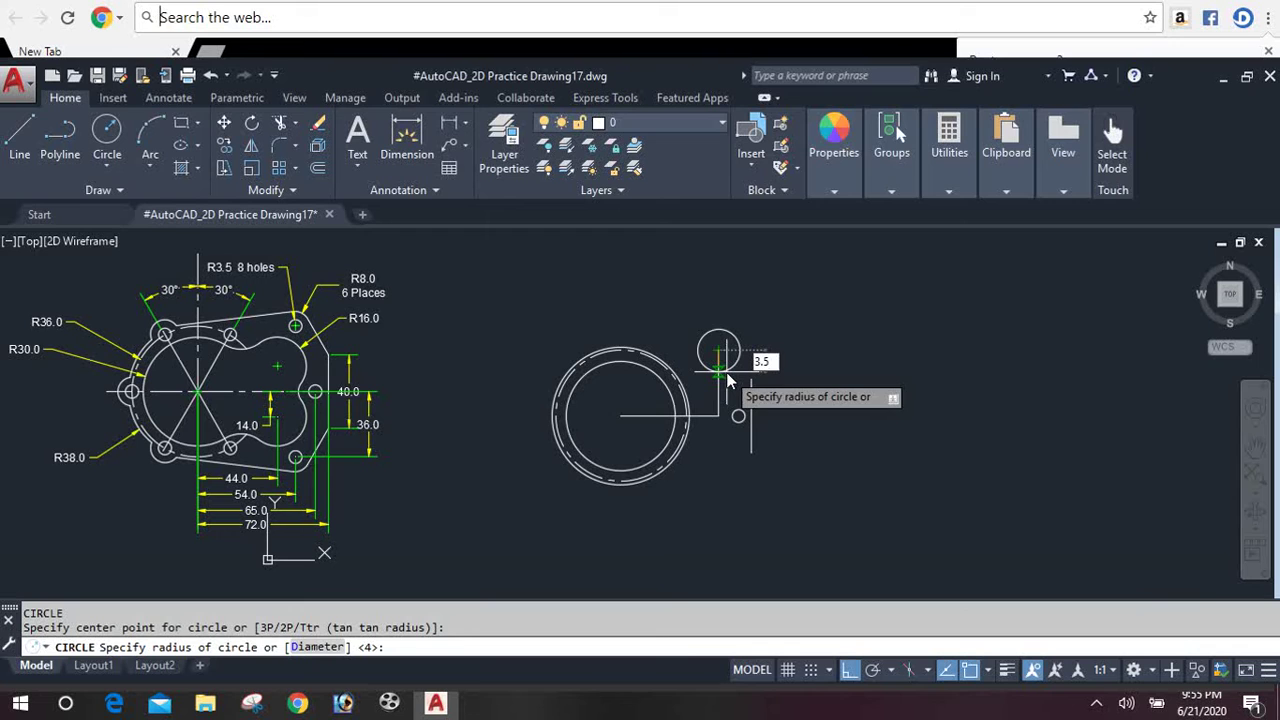
key("Return")
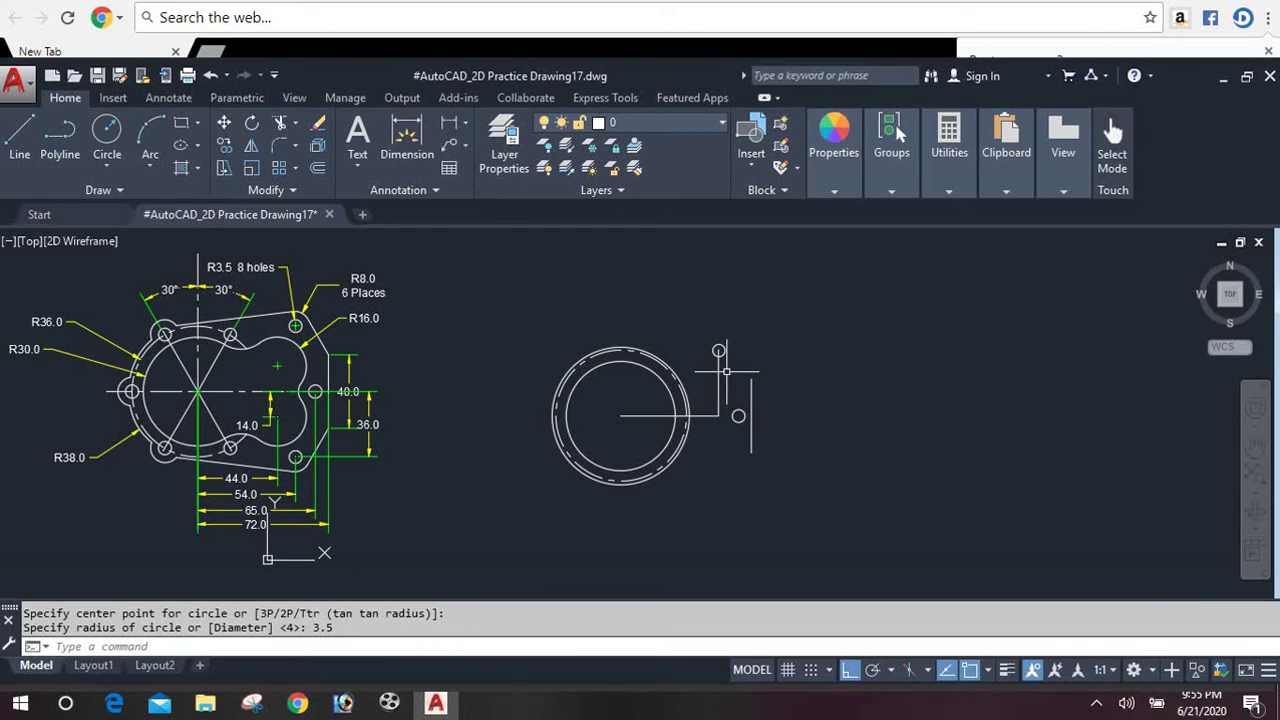
Step: Erase both guide lines and begin another line
left_click(716, 412)
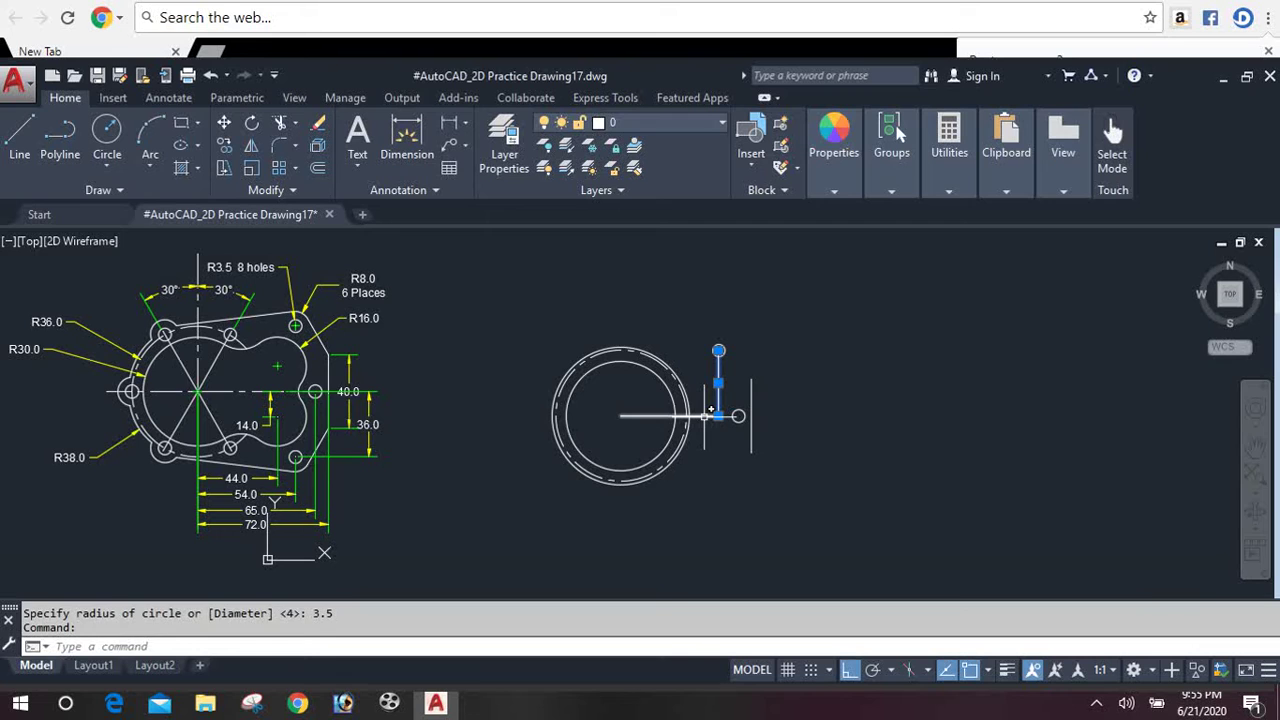
left_click(711, 412)
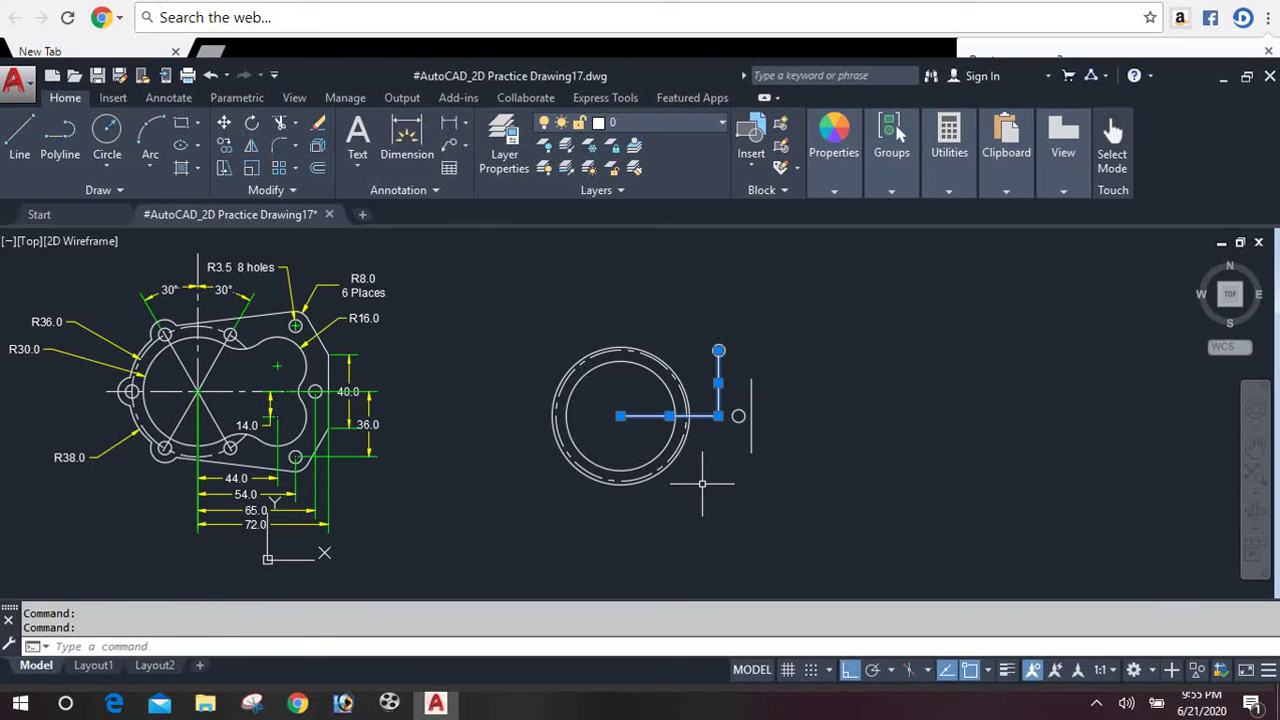
key("Delete")
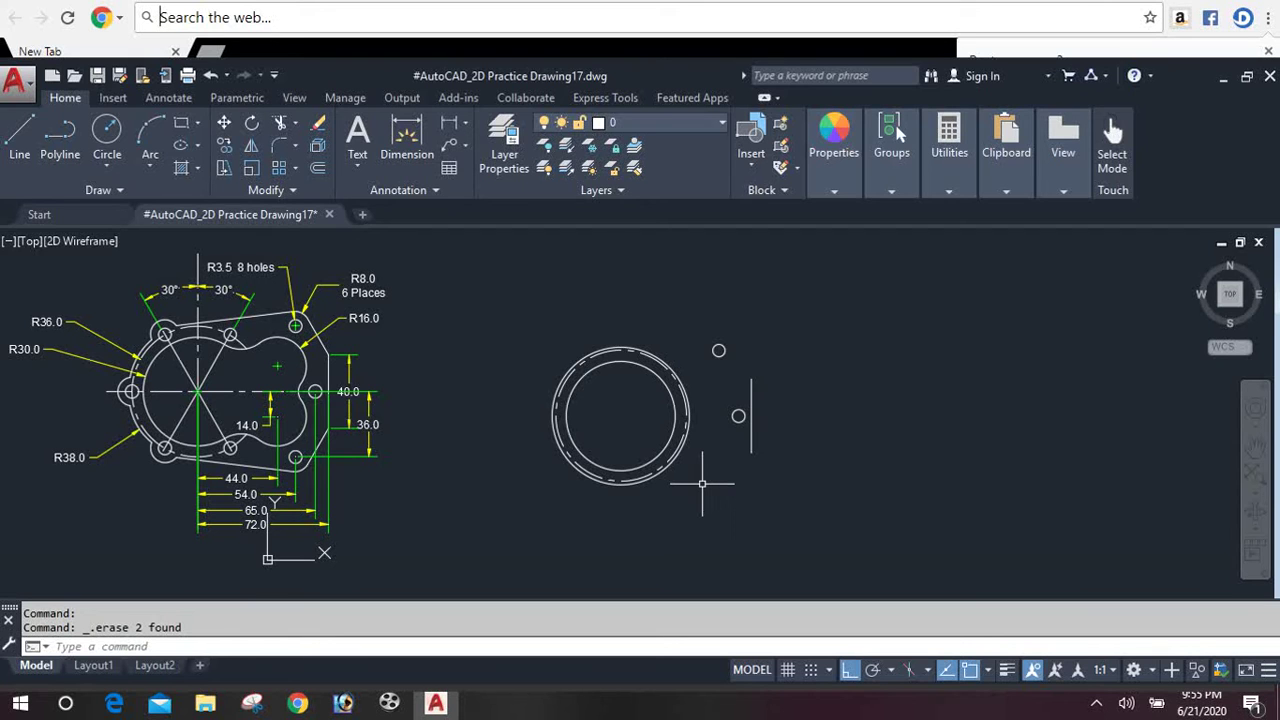
type("l")
key("Return")
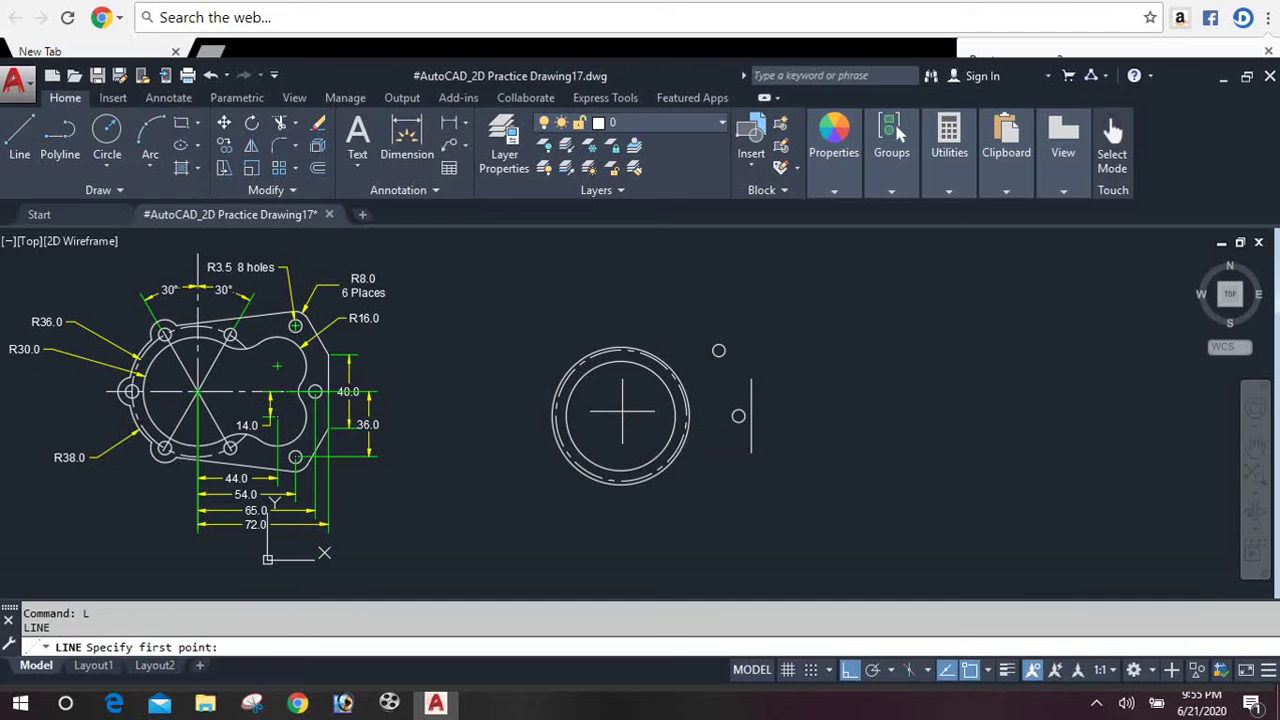
Step: Draw a construction line from the large circle's centre 44 units right, then 14 units up
left_click(620, 416)
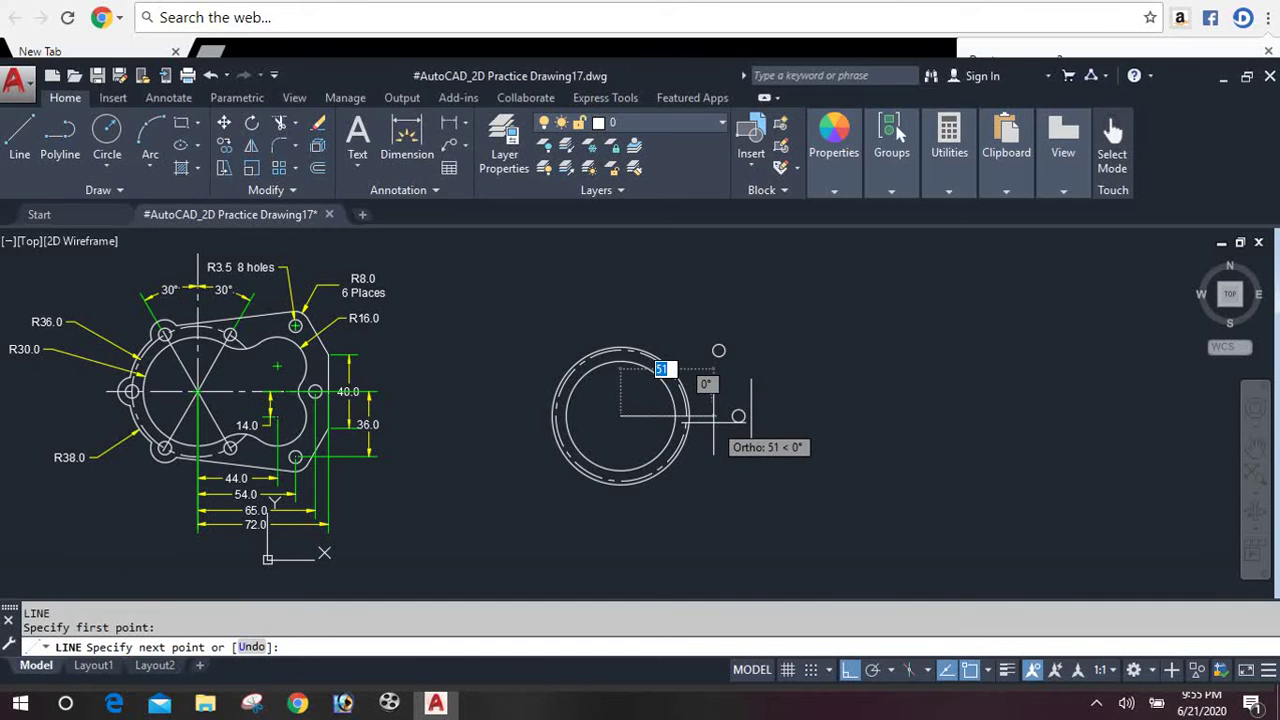
type("44")
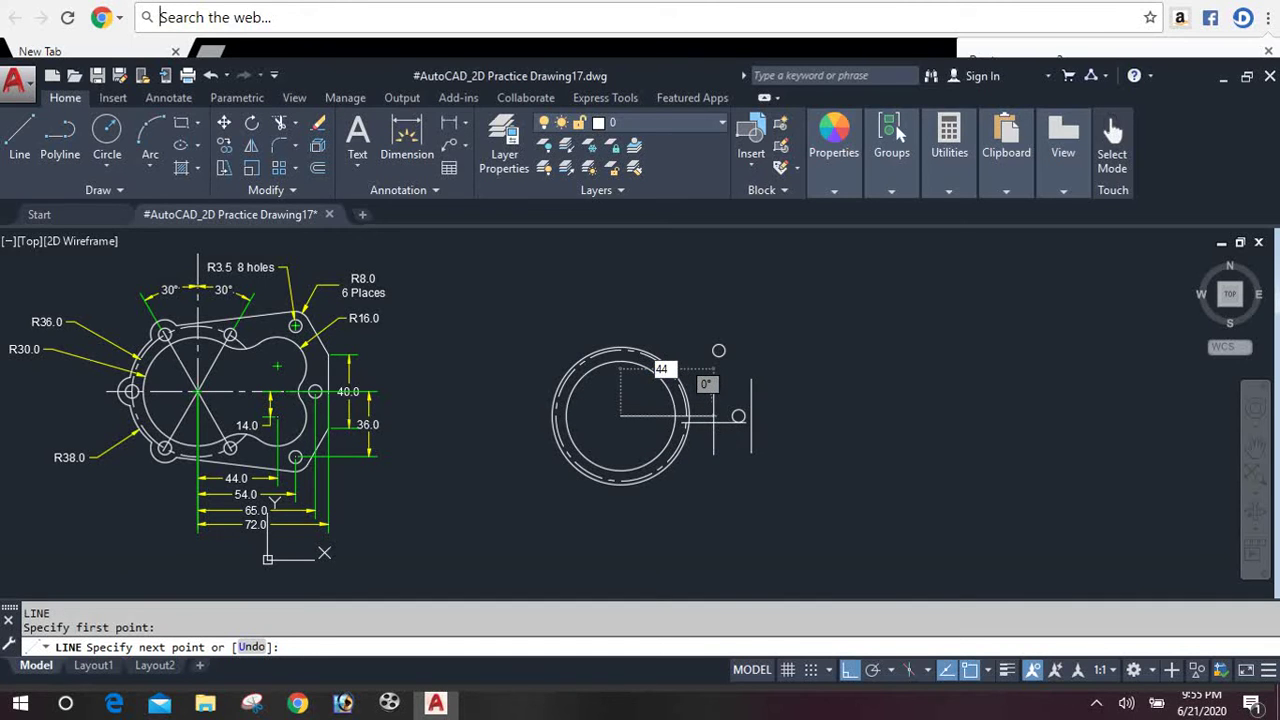
key("Return")
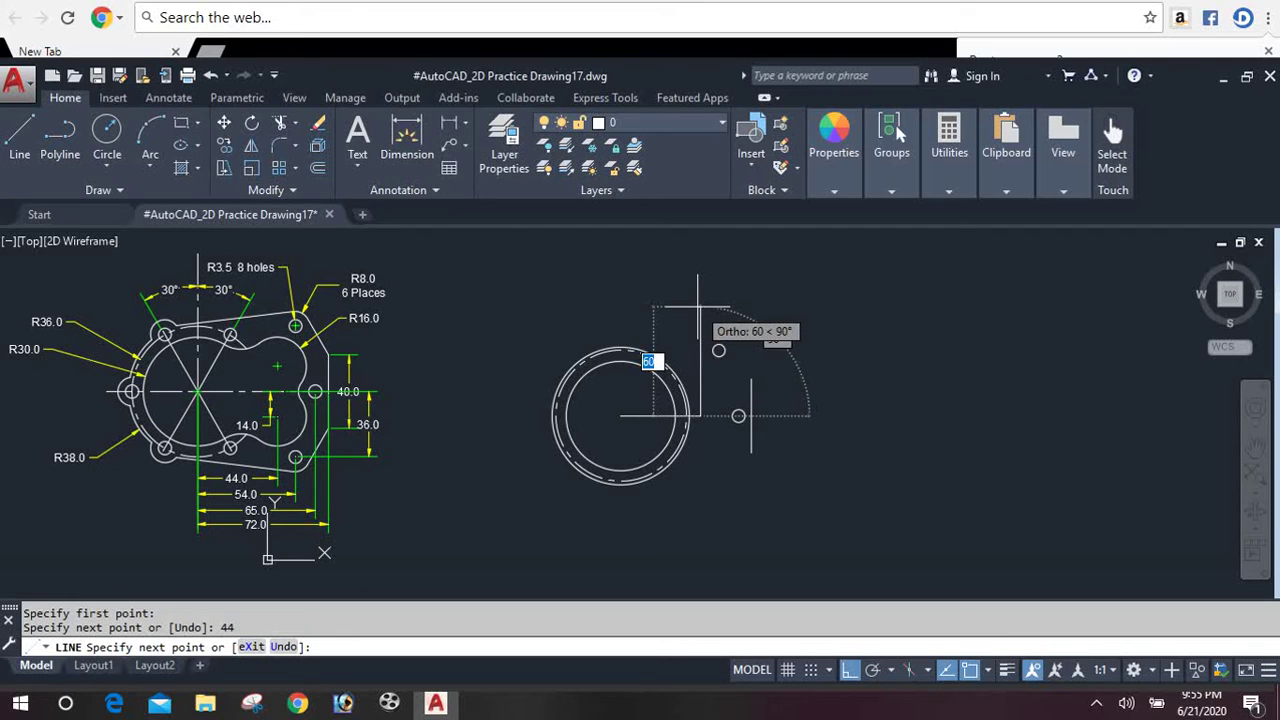
type("14")
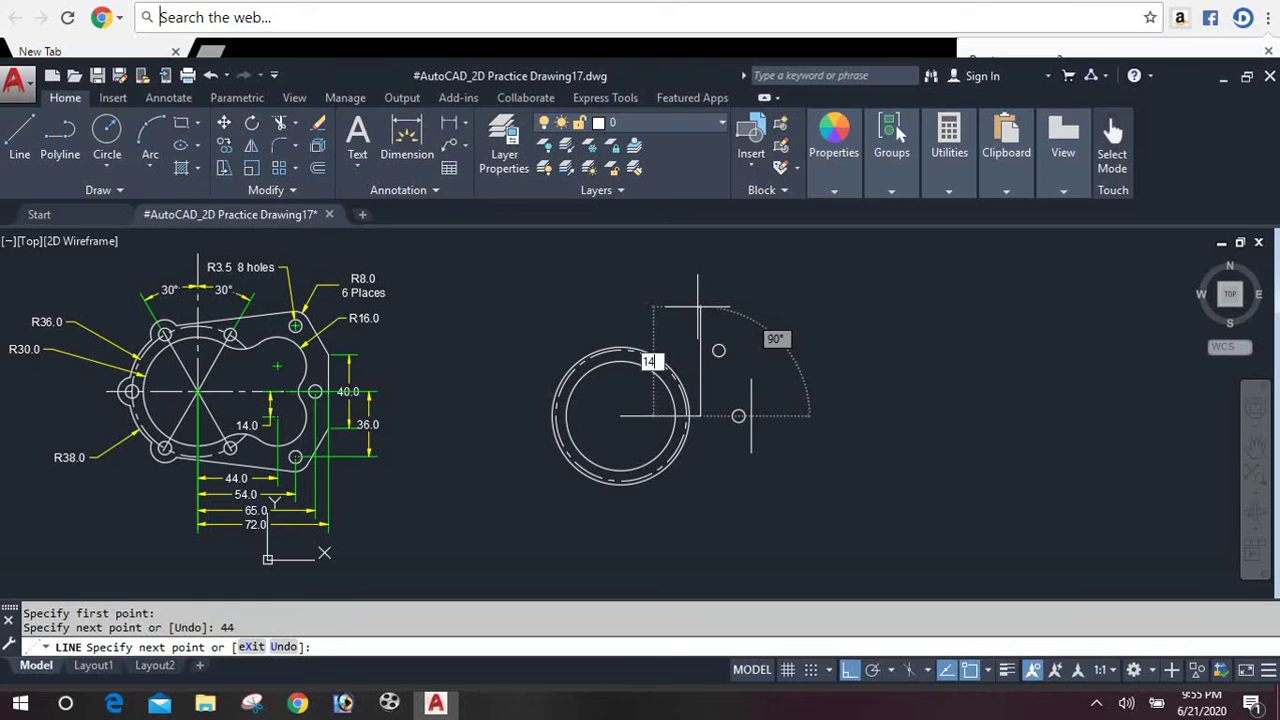
key("Return")
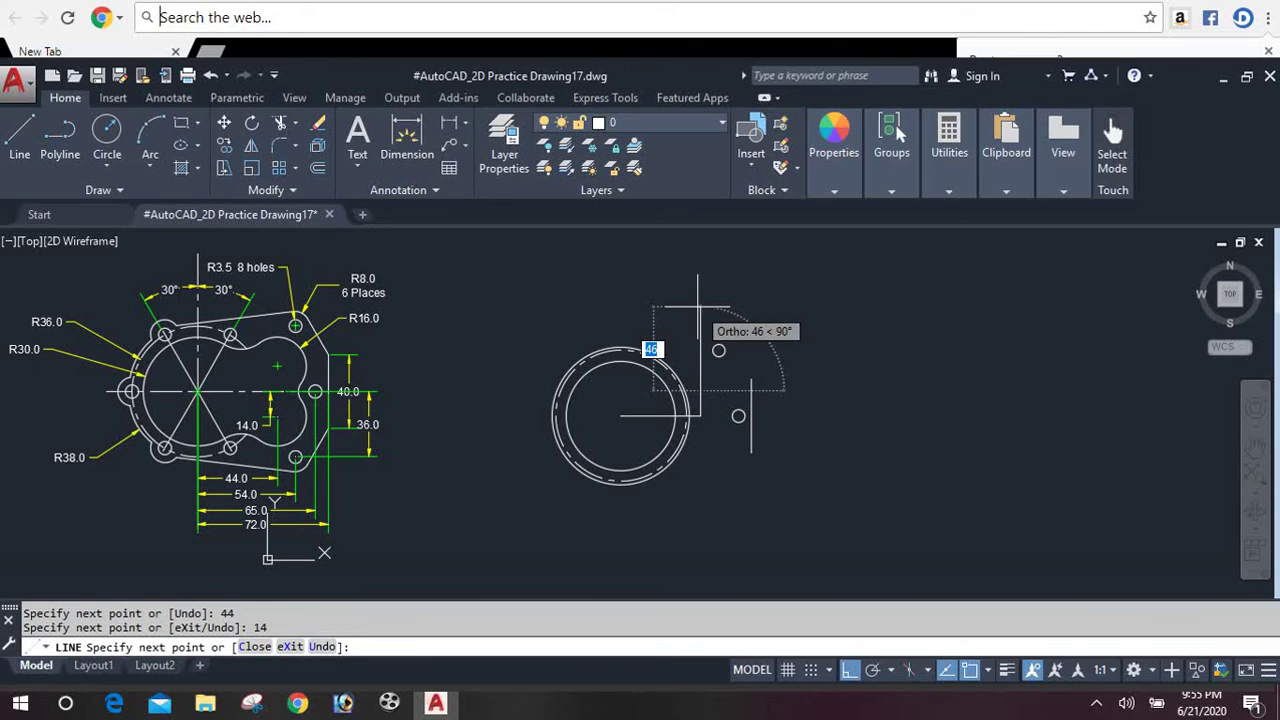
key("Return")
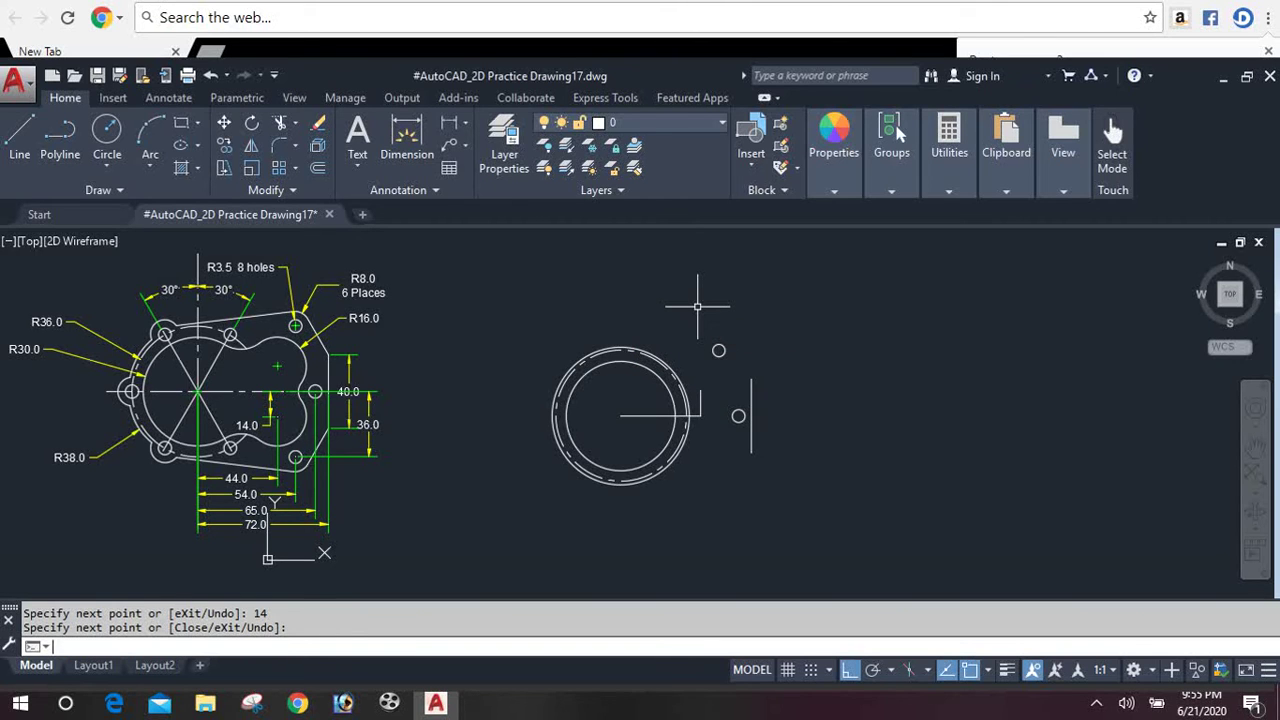
Step: Draw a radius-16 circle centred at the construction line's upper end
type("c")
key("Return")
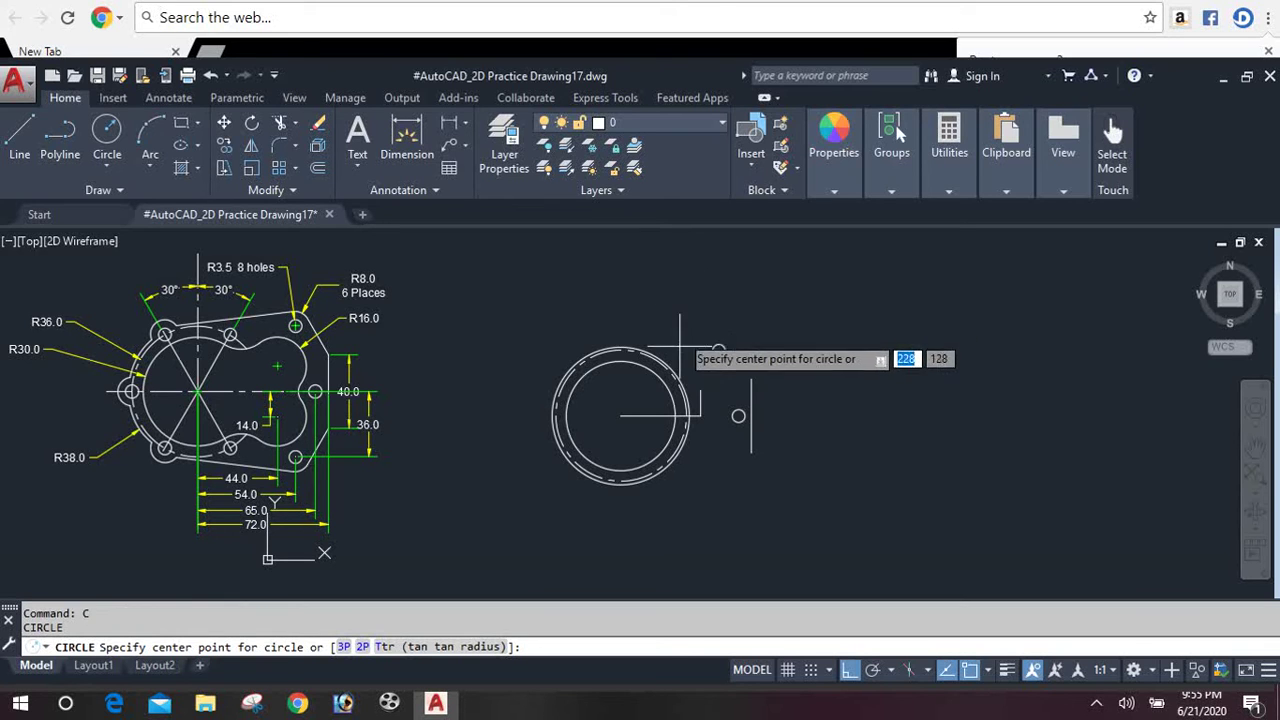
left_click(700, 390)
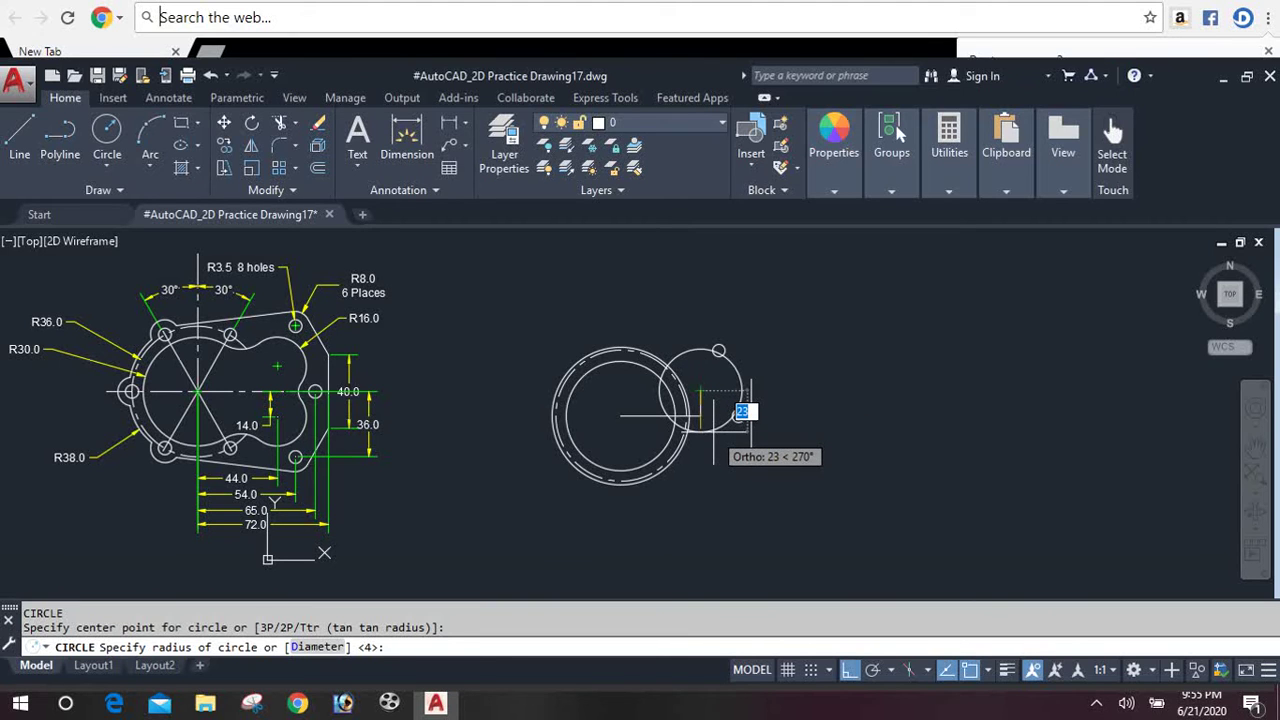
type("16")
key("Return")
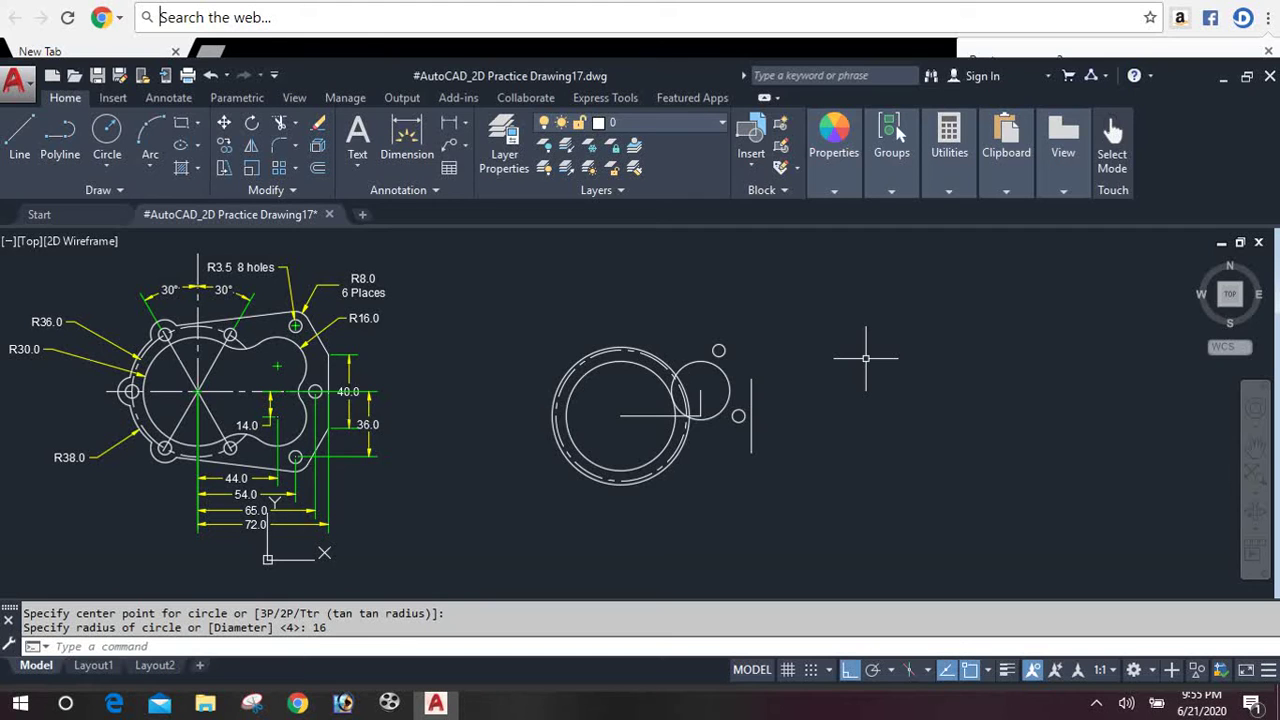
Step: Mirror the radius-16 circle about the horizontal through the large circle's centre, keeping the original
type("mi")
key("Return")
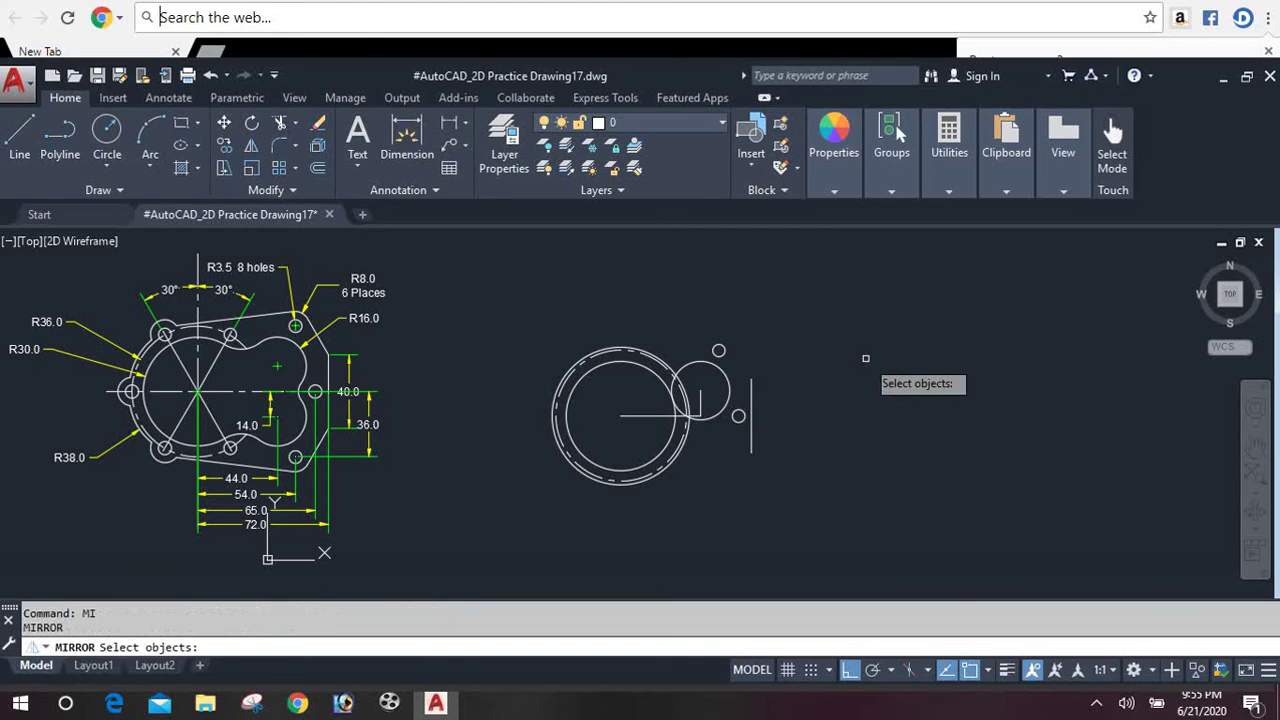
left_click(718, 412)
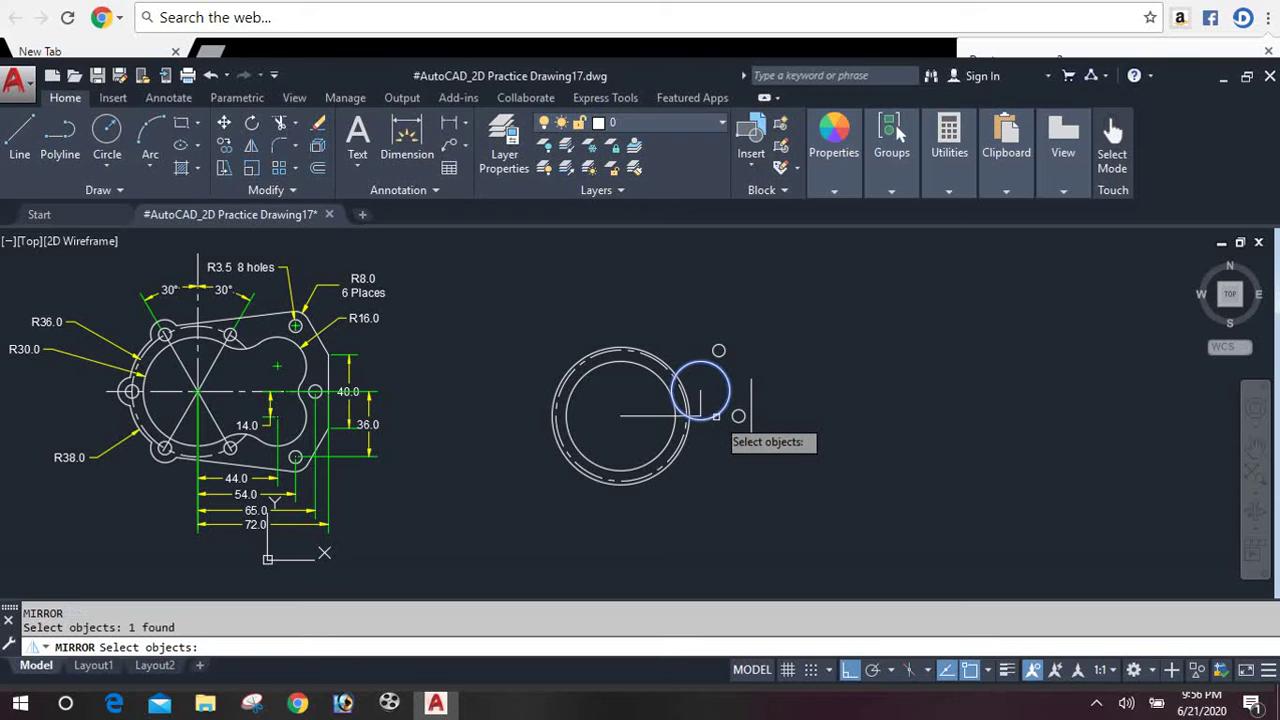
key("Return")
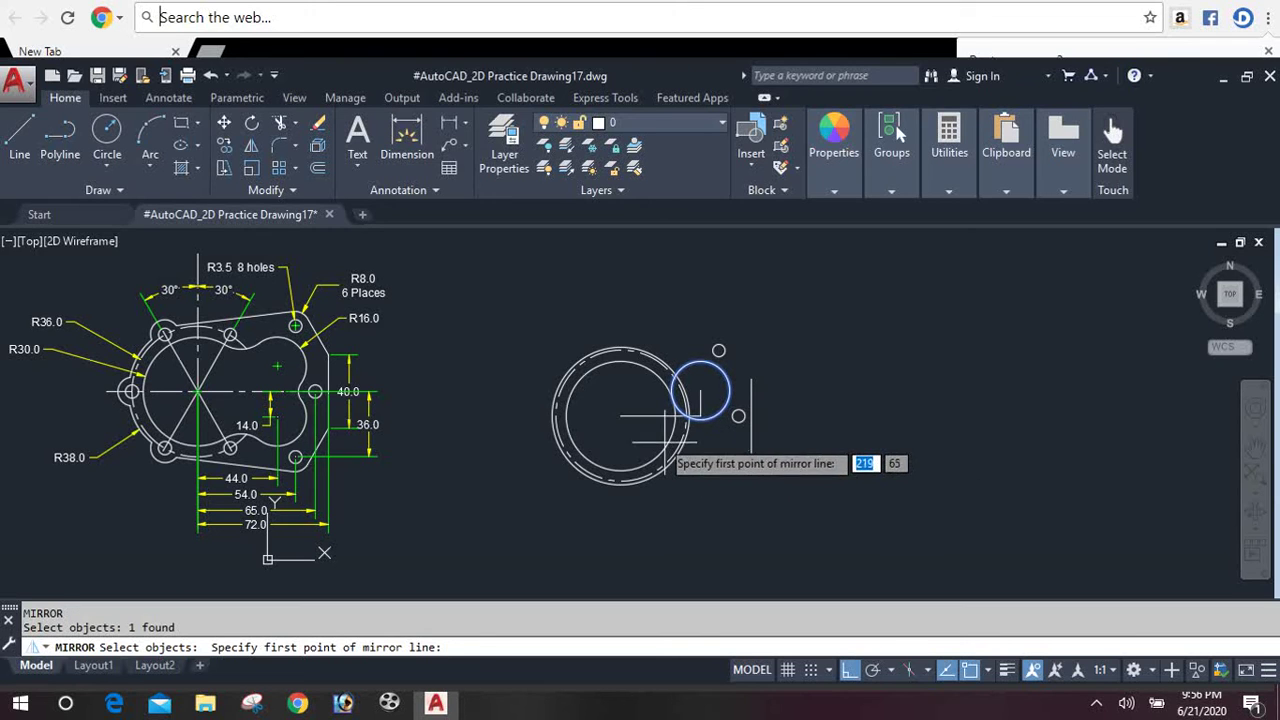
left_click(620, 415)
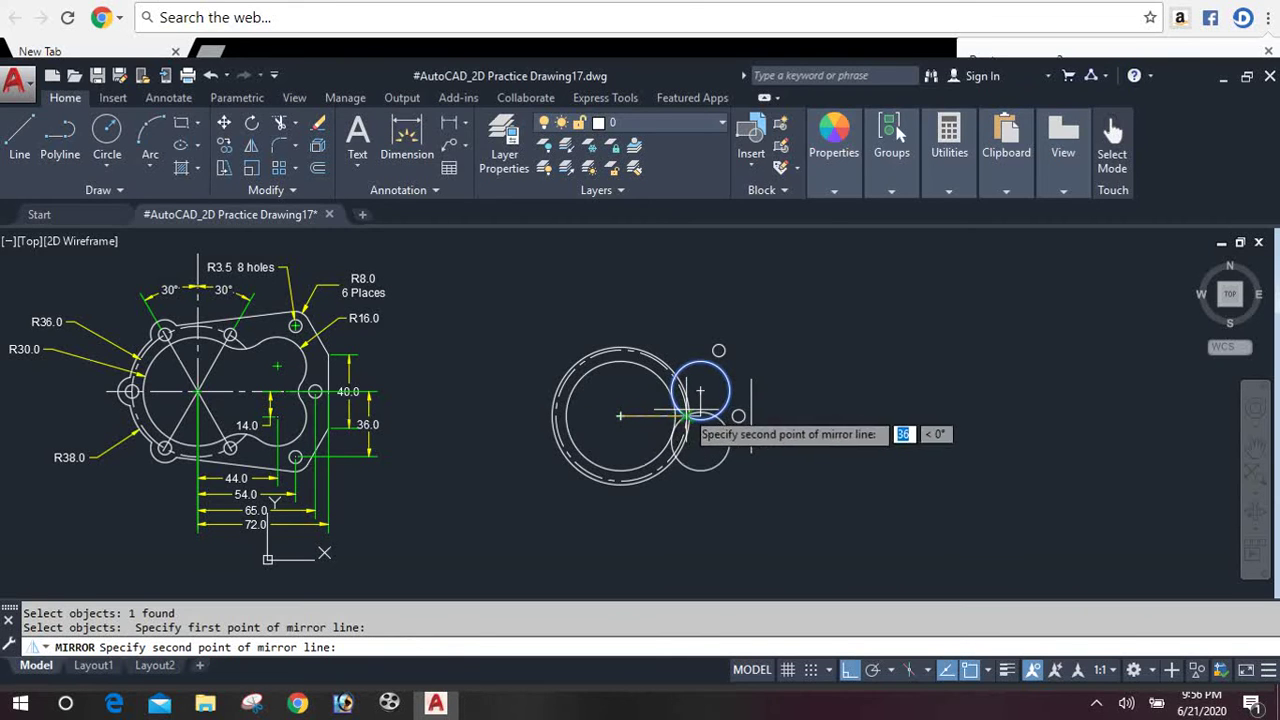
left_click(700, 415)
key("Return")
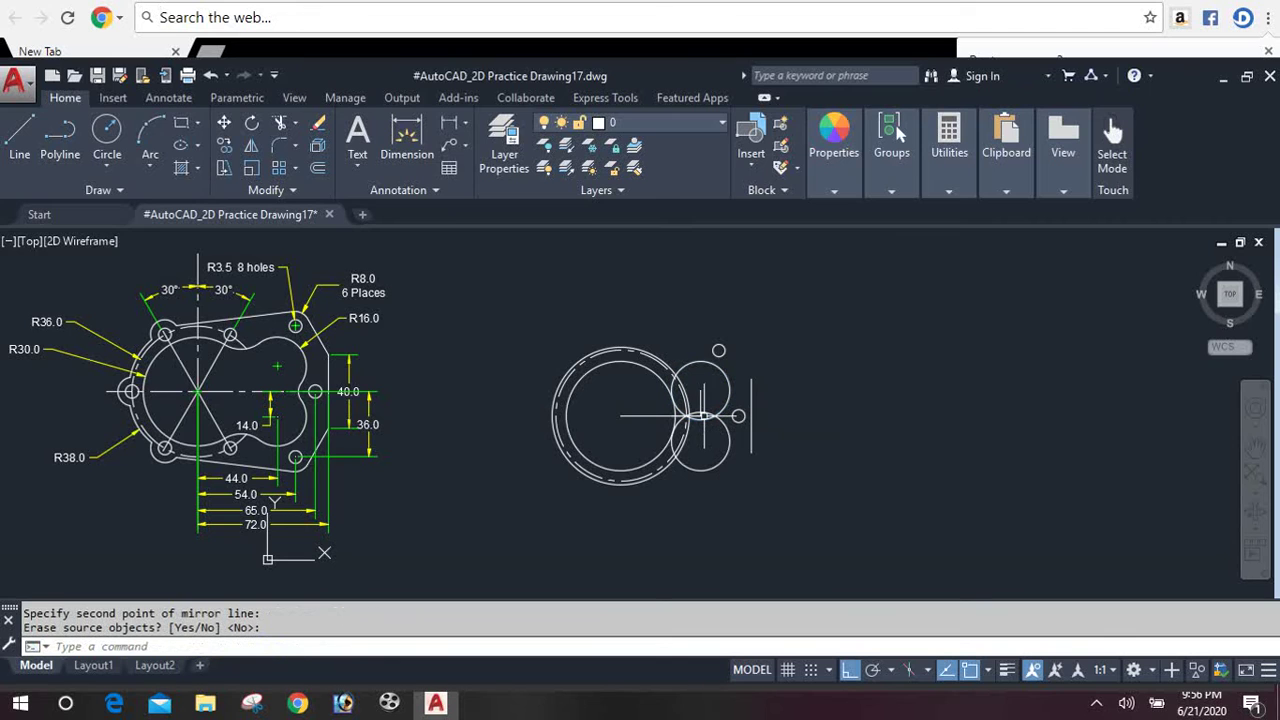
key("Return")
Step: Delete the two construction lines
left_click(638, 415)
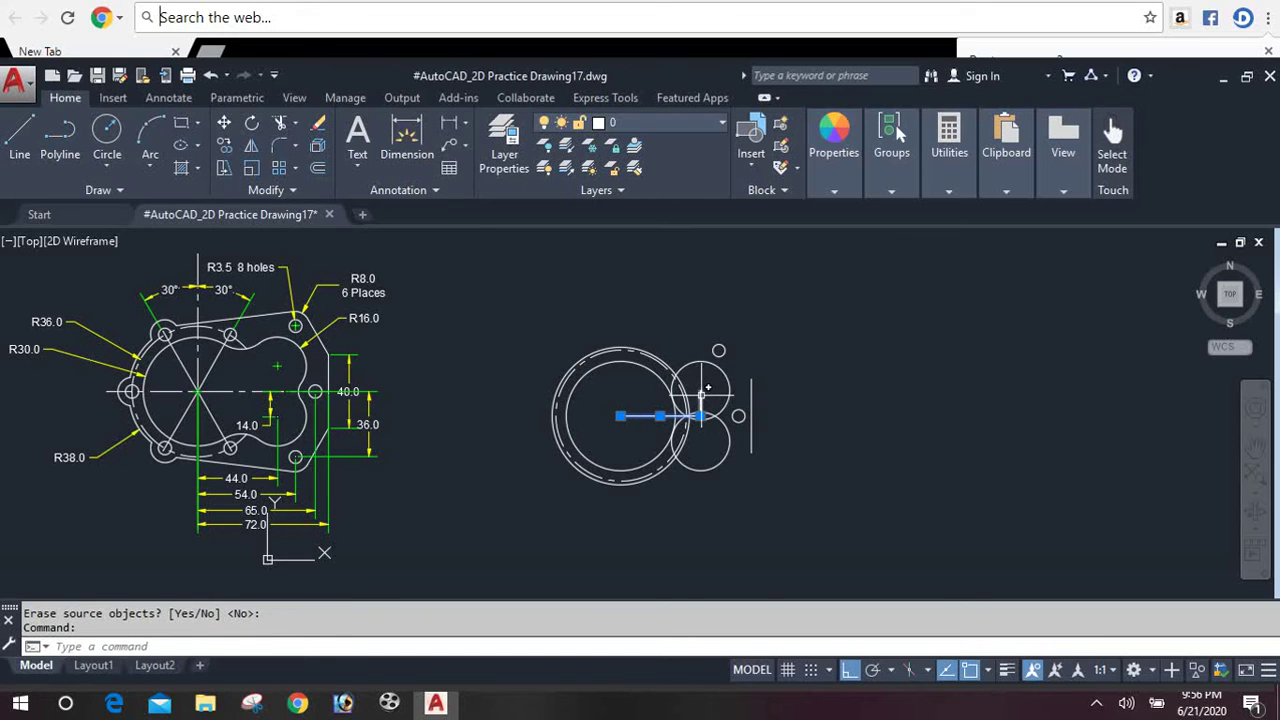
key("Escape")
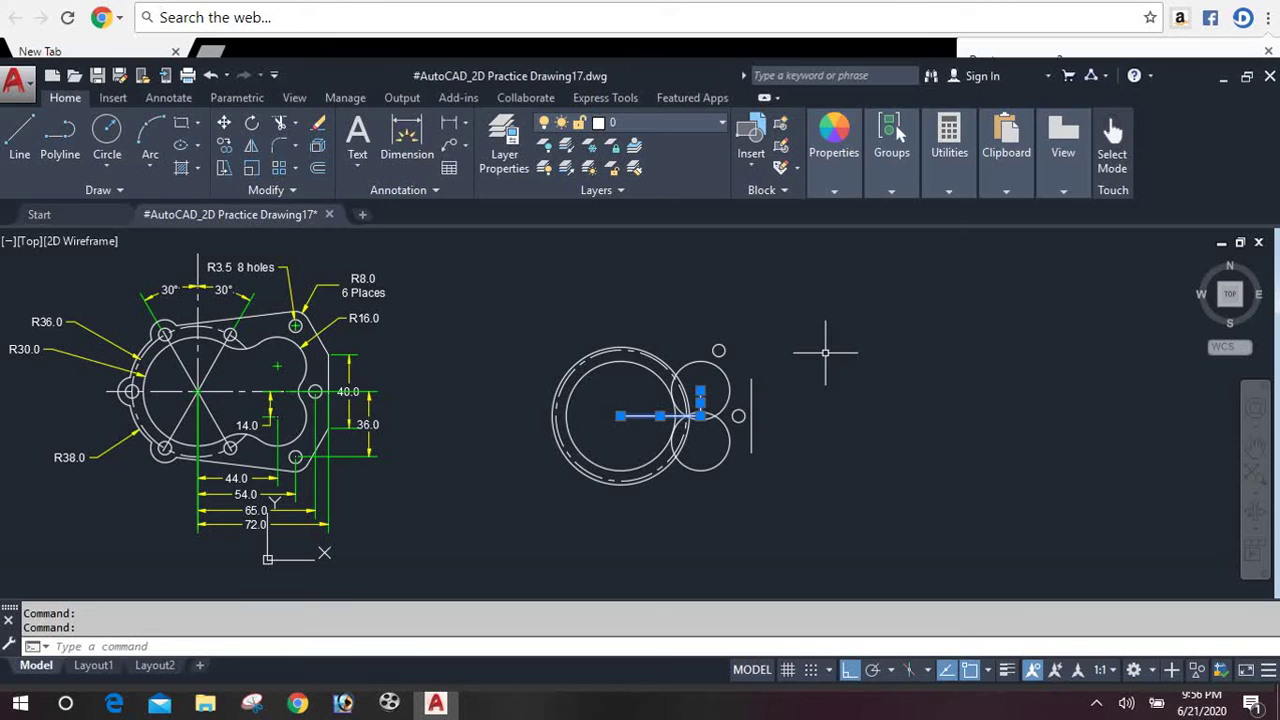
key("Delete")
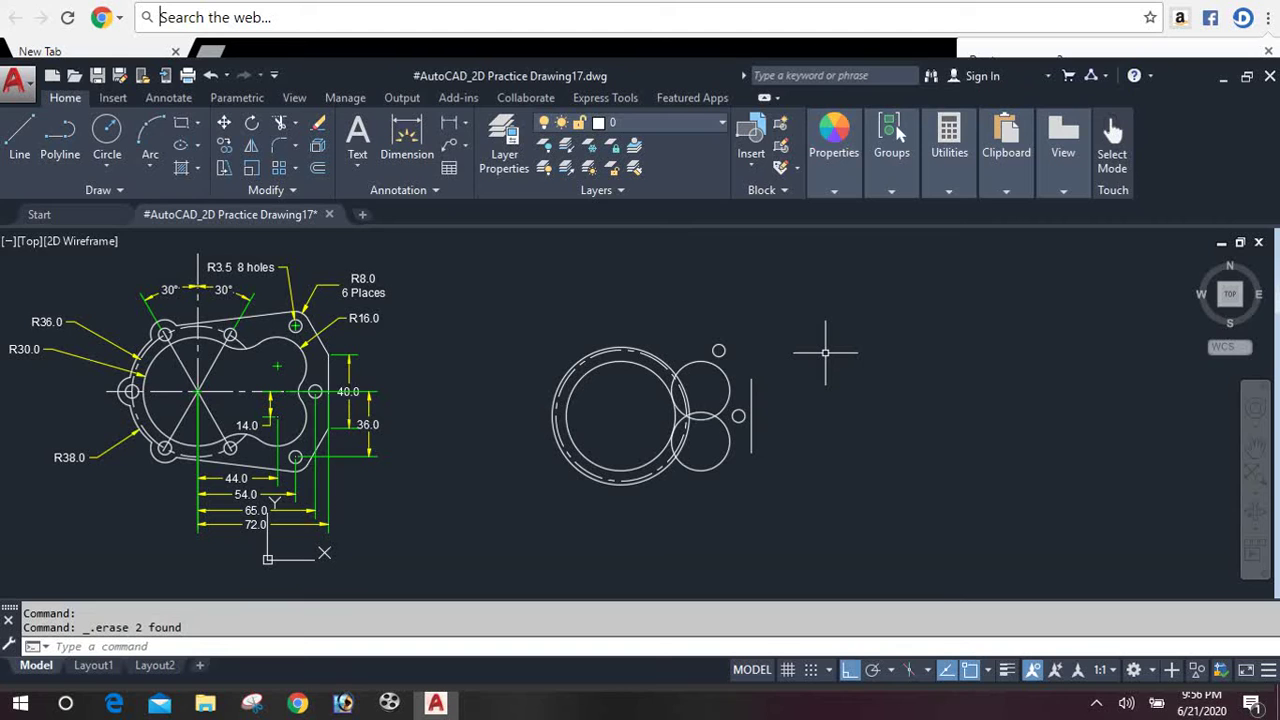
Step: With ortho off, draw a 38-unit line at 60° from the large circle's centre
type("L")
key("Return")
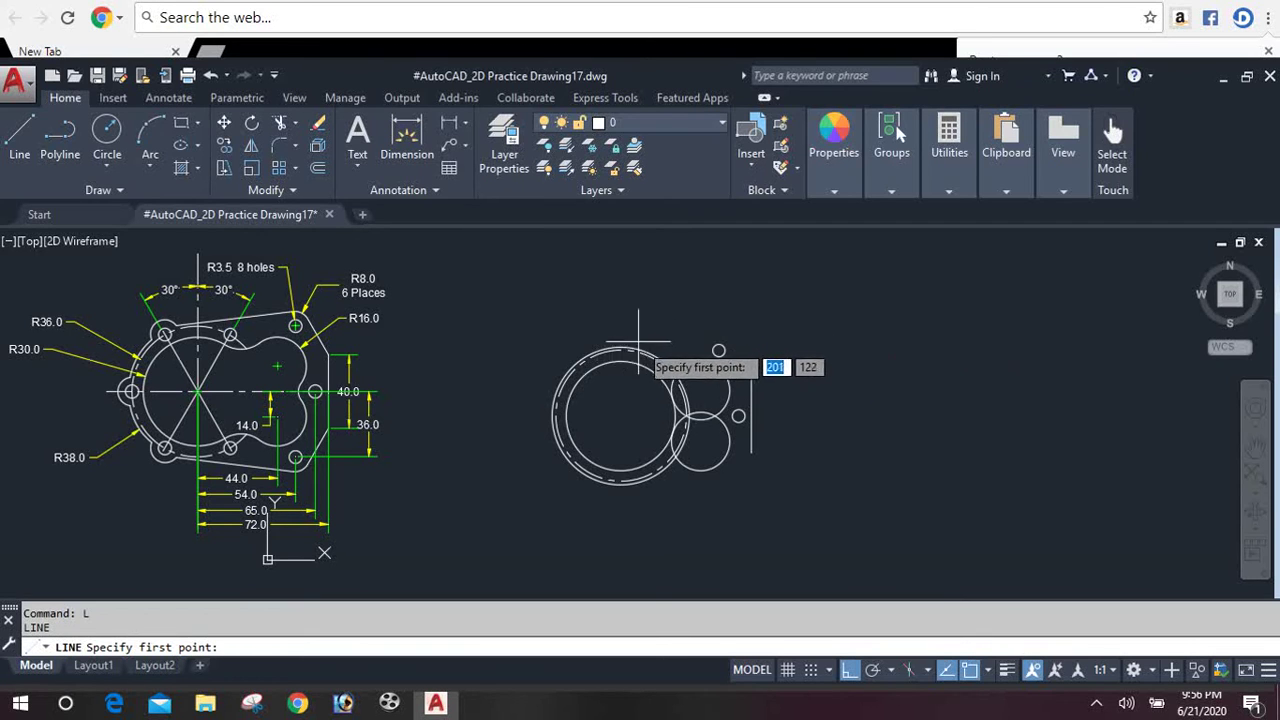
left_click(620, 415)
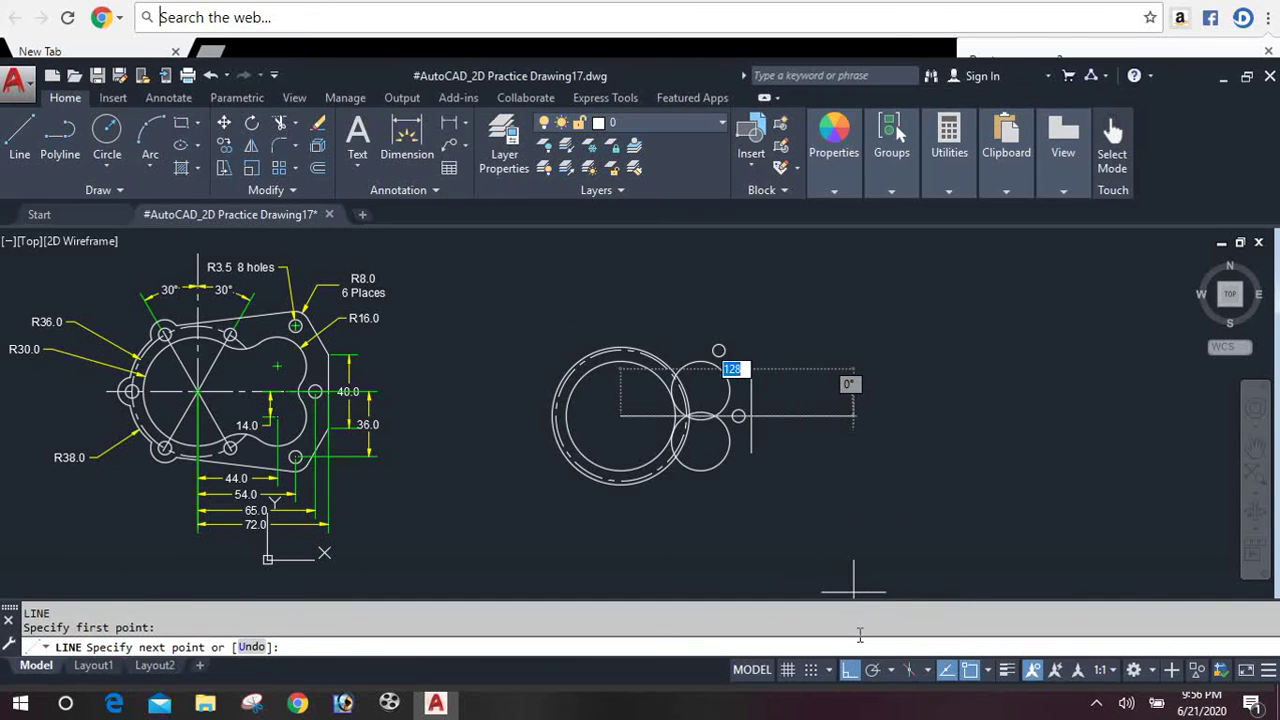
left_click(849, 669)
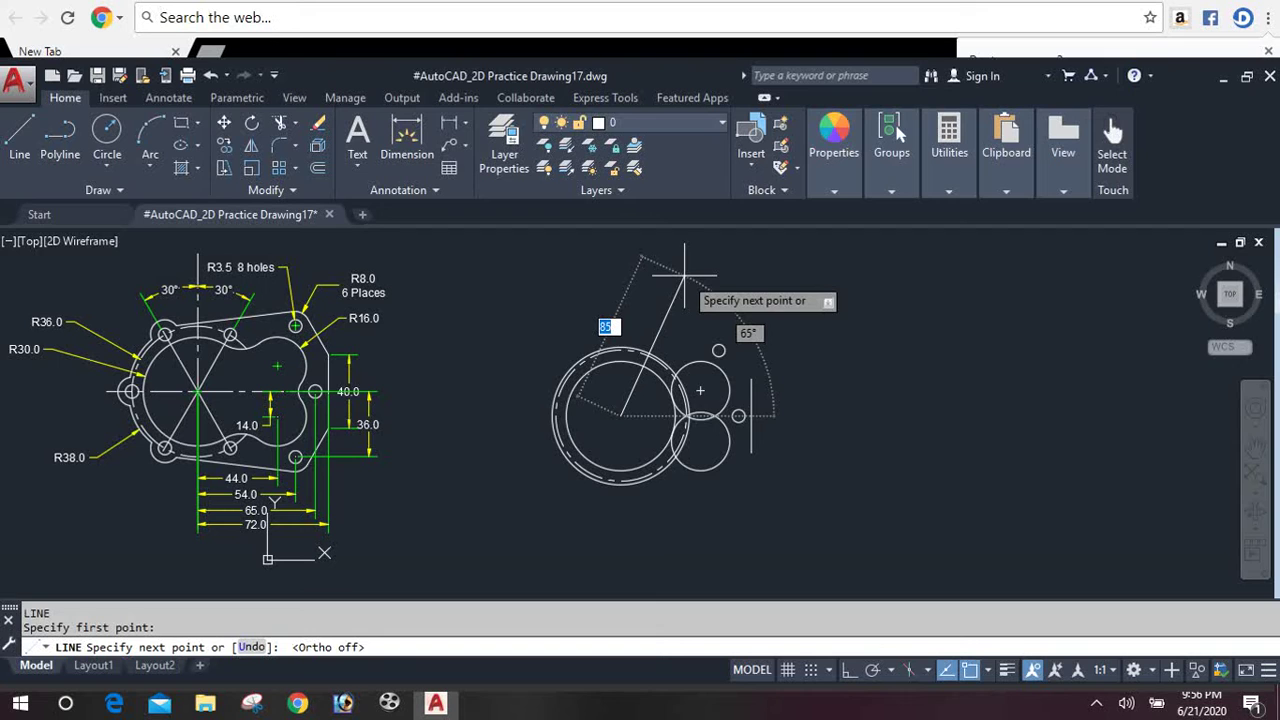
key("F8")
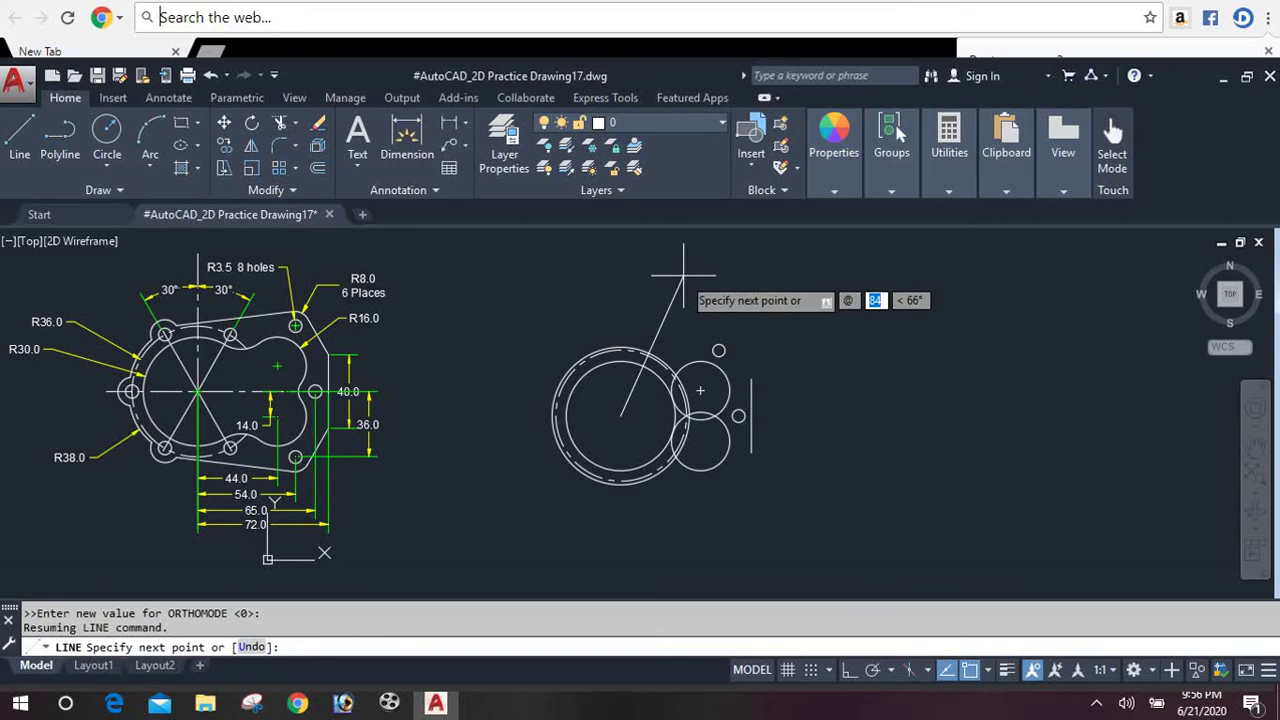
type("3")
type("8")
key("Tab")
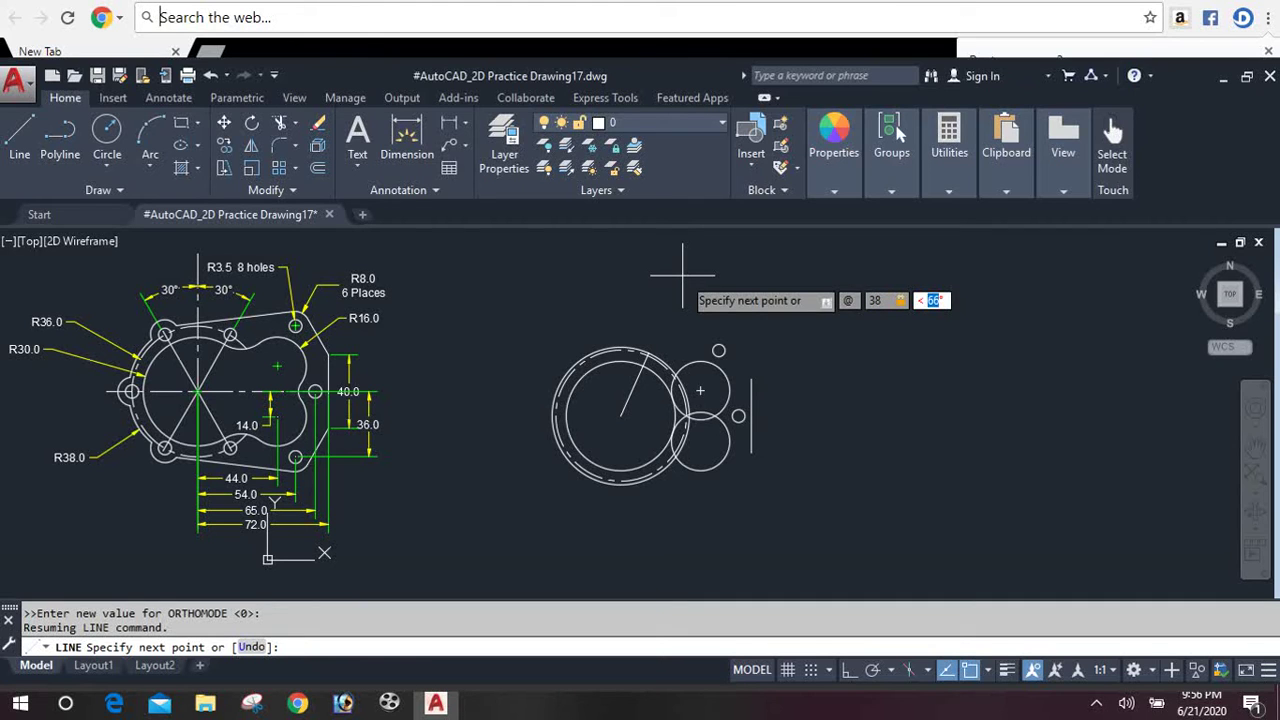
type("60")
key("Return")
key("Return")
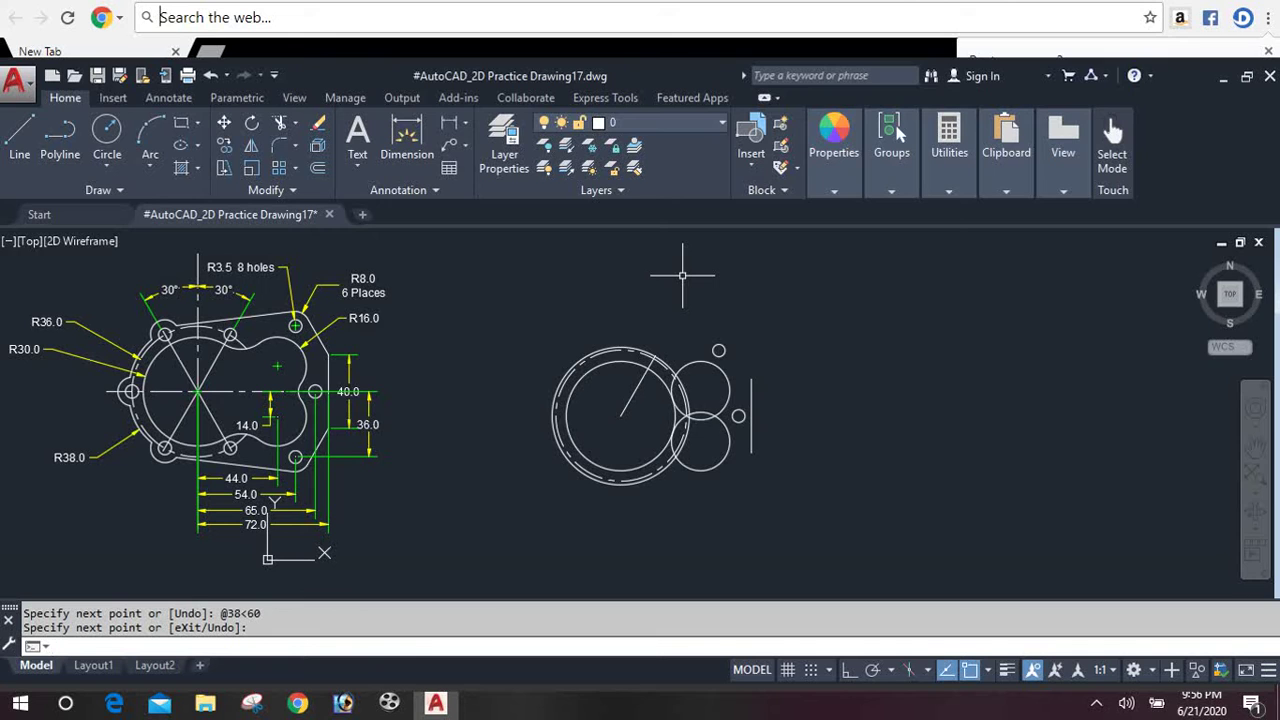
type("l")
key("Return")
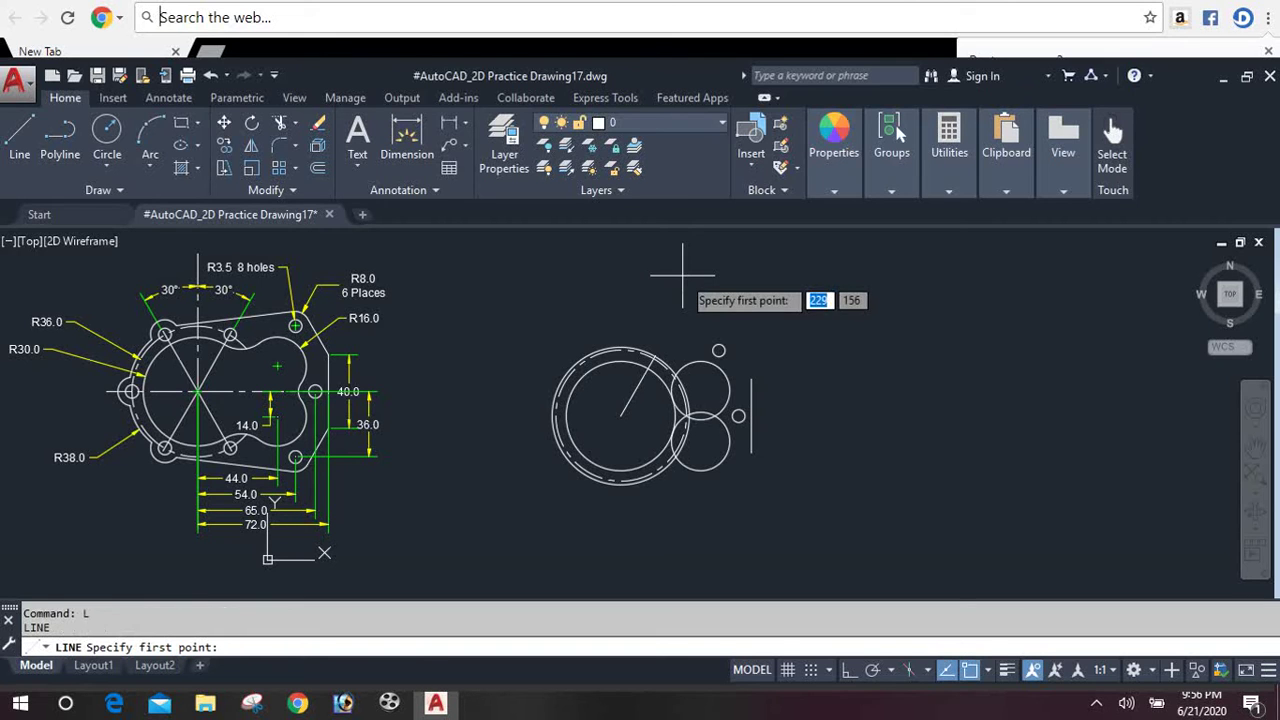
Step: Draw a vertical line across the circle from its top quadrant to its bottom quadrant
left_click(620, 348)
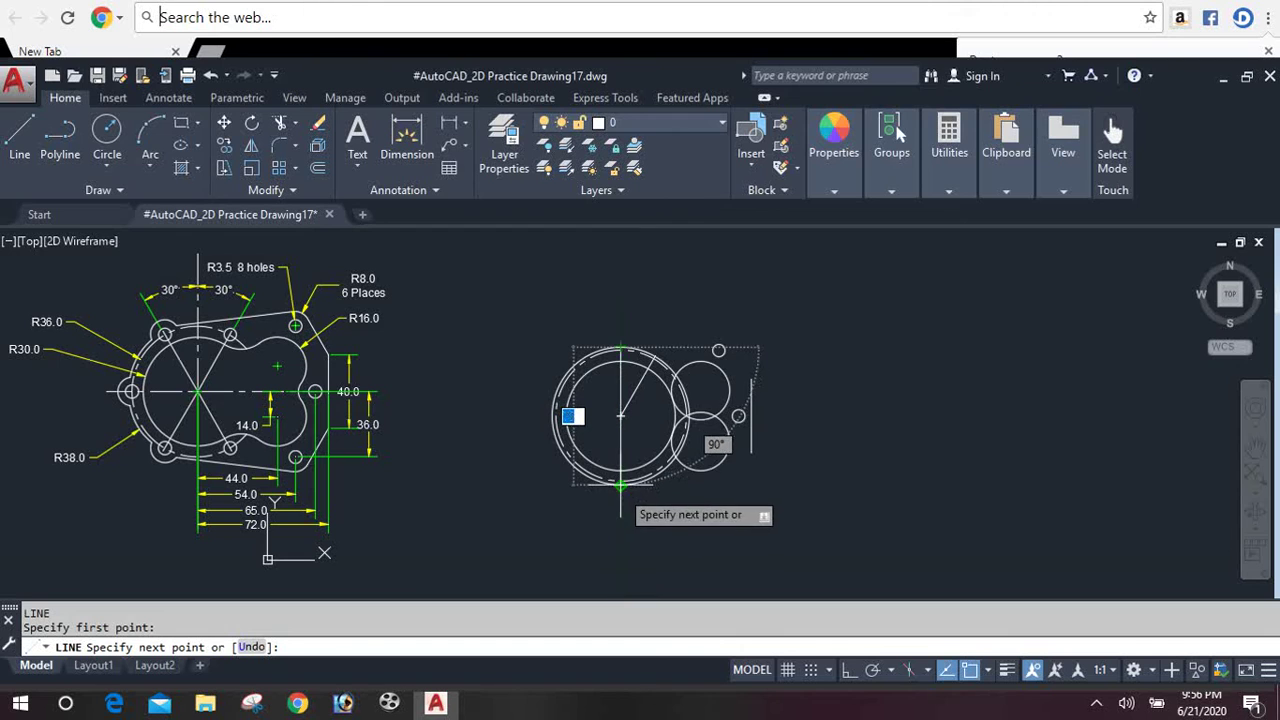
left_click(620, 485)
key("Return")
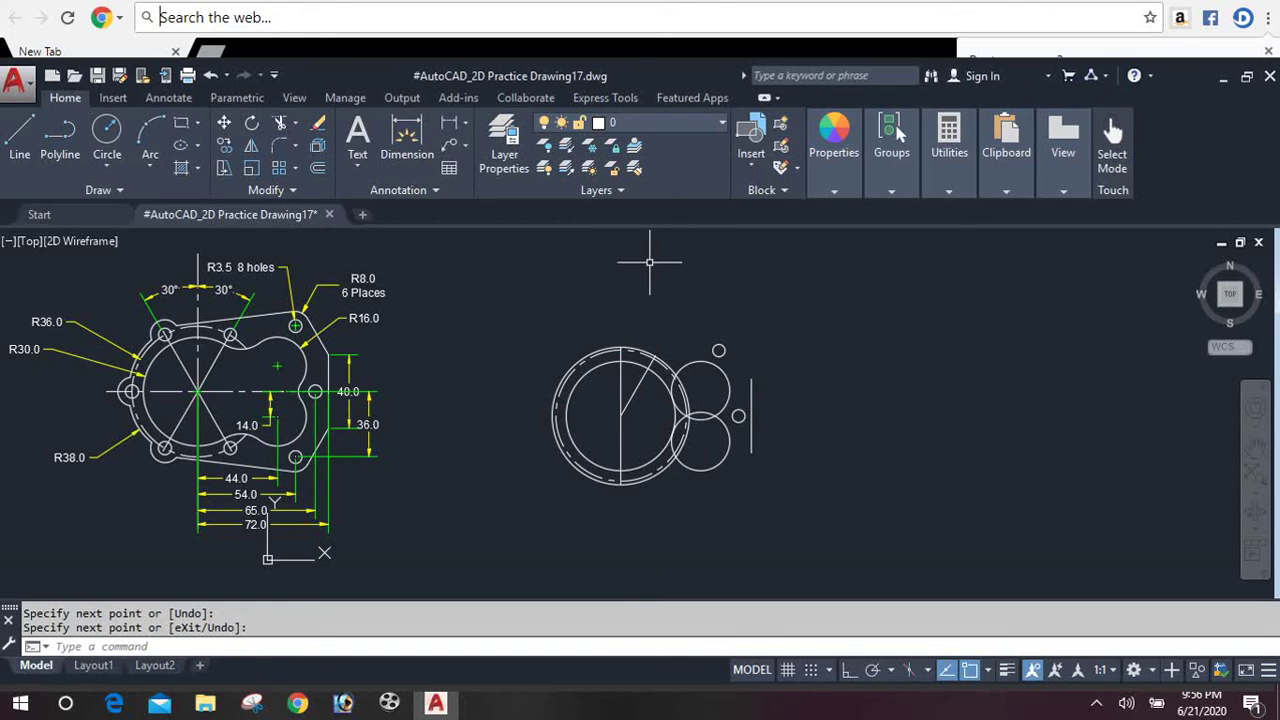
Step: Mirror the 60° line about the vertical line, keeping the original
type("M")
type("I")
key("Return")
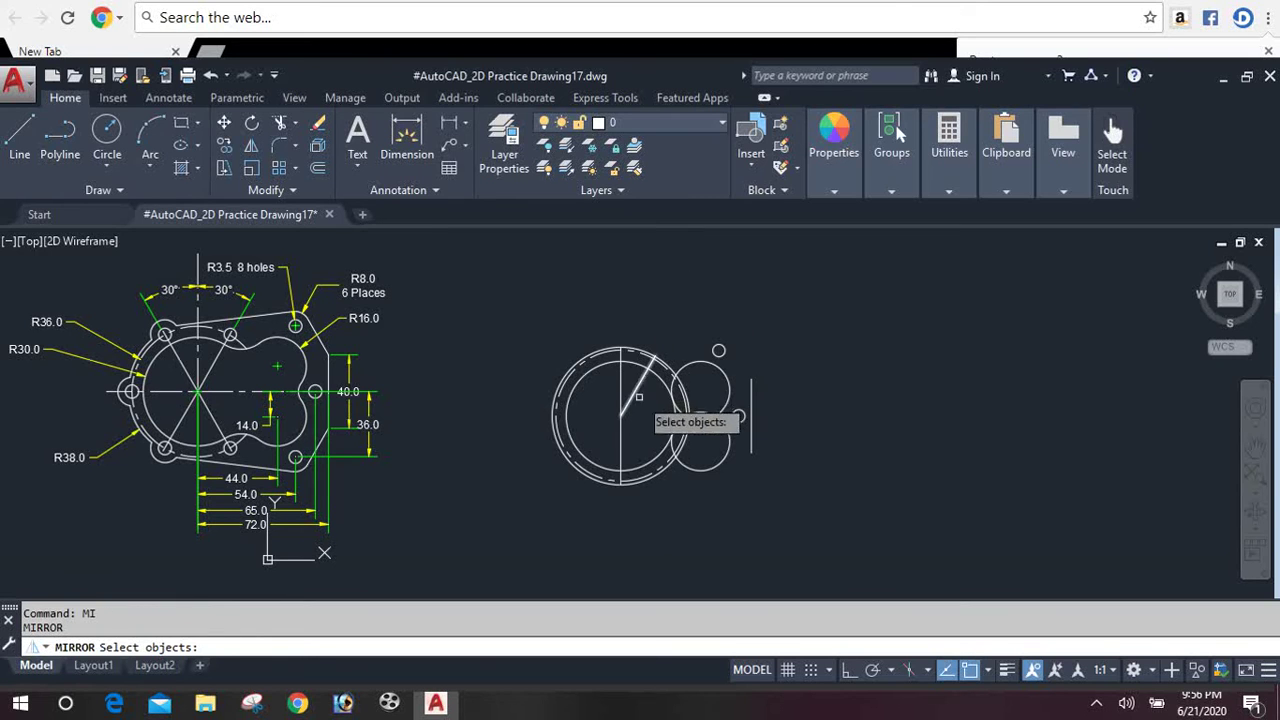
left_click(636, 391)
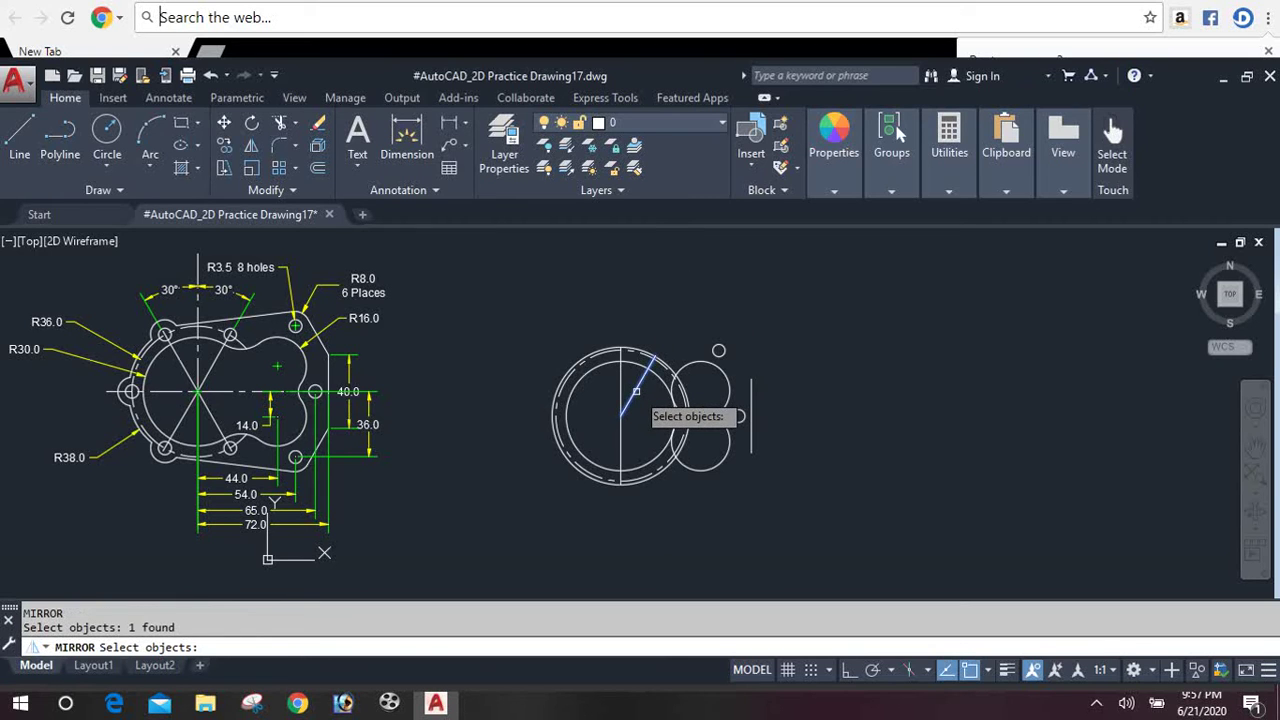
key("Return")
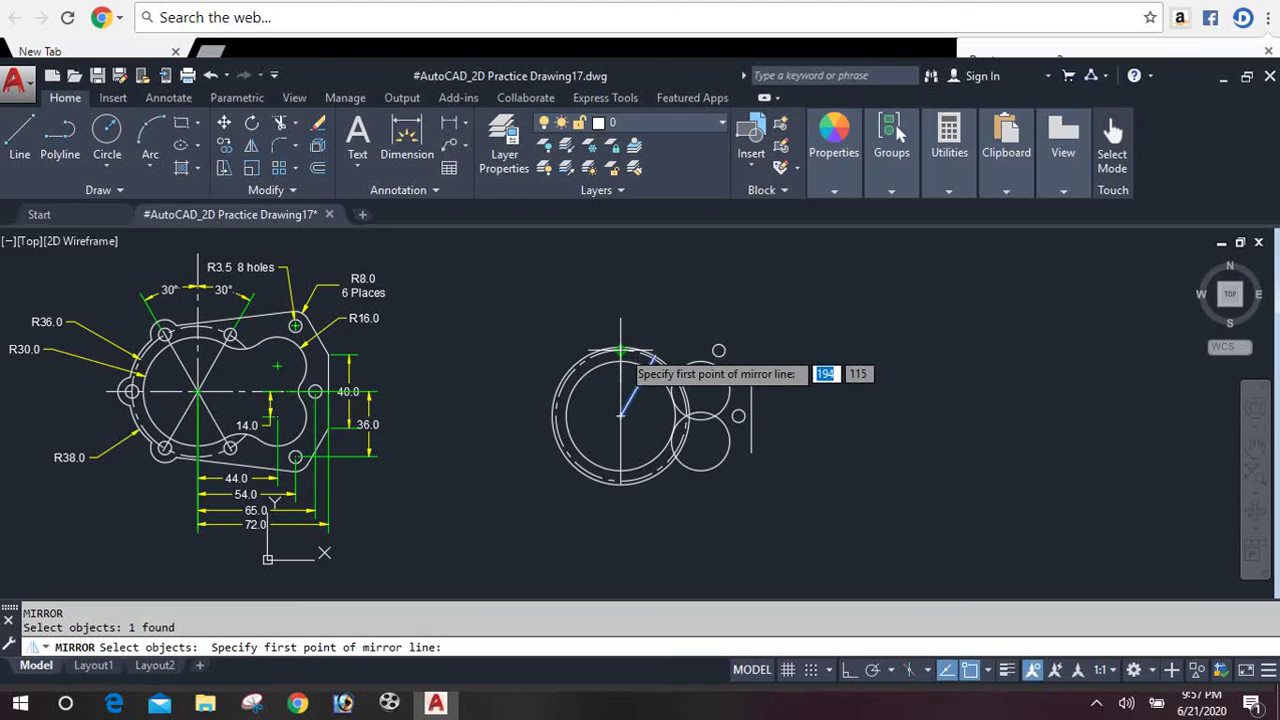
left_click(620, 352)
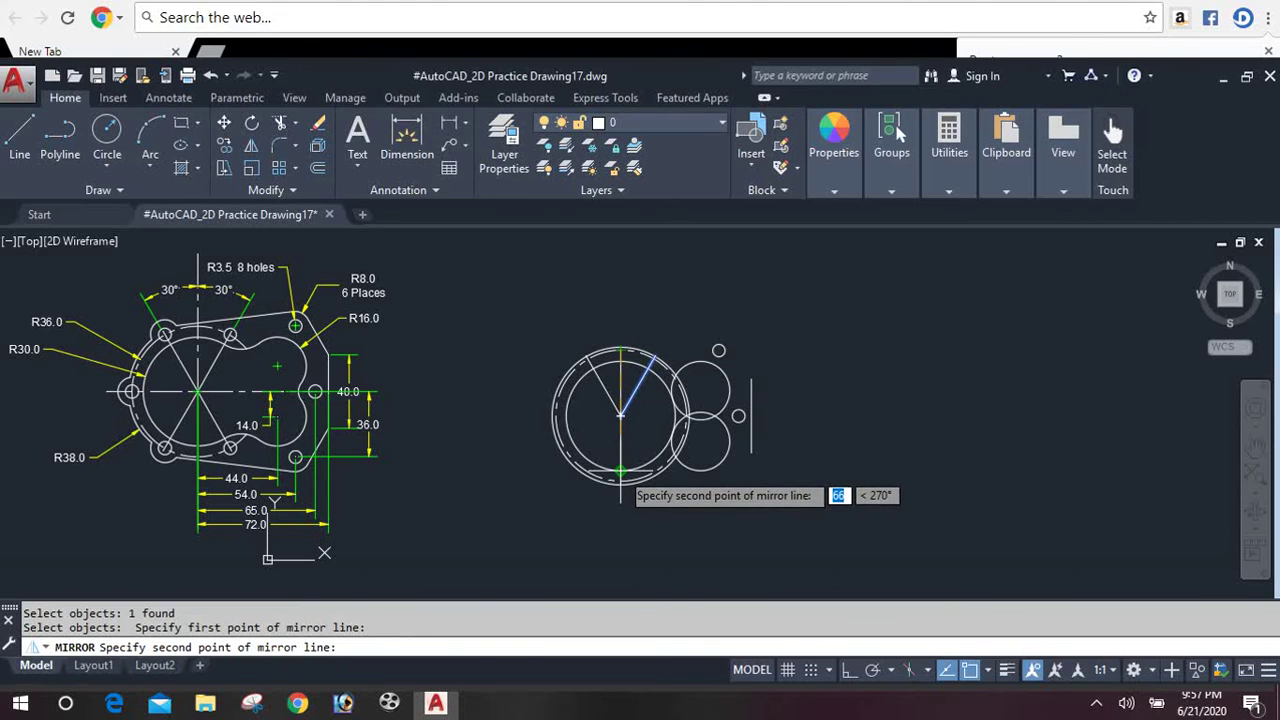
left_click(620, 476)
key("Return")
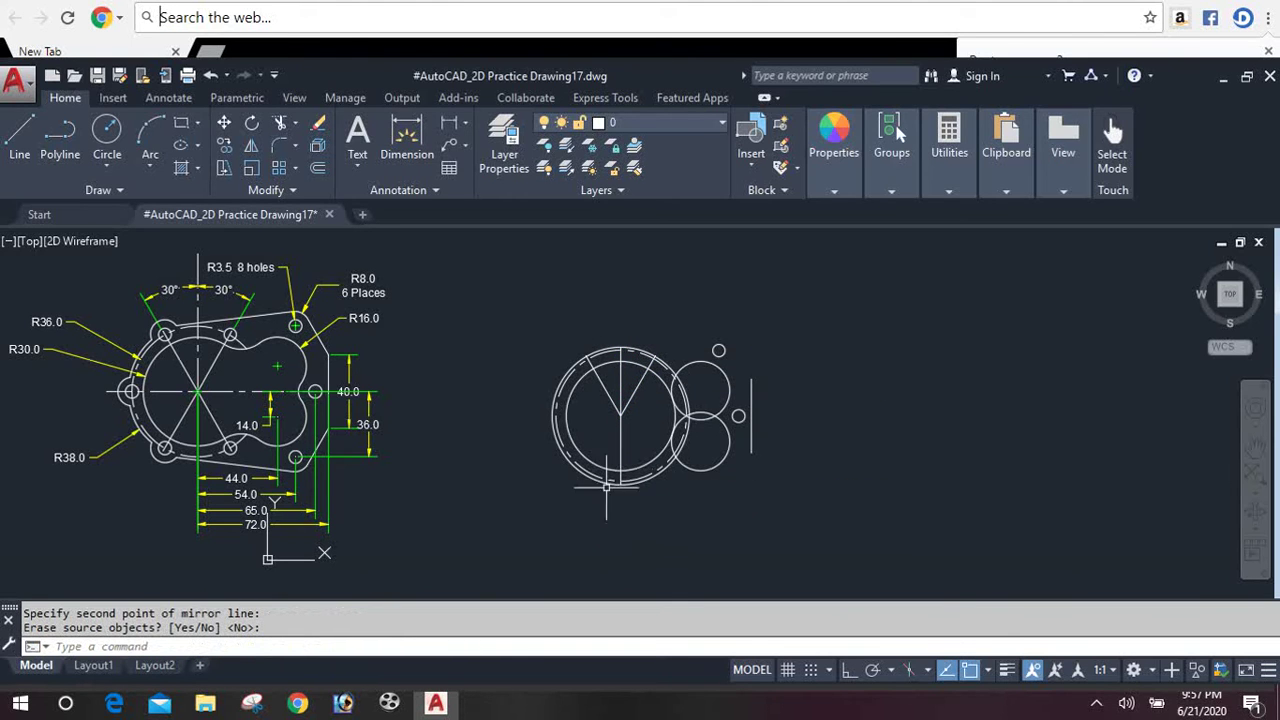
Step: Select both angled lines for another mirror, then cancel the operation
type("mi")
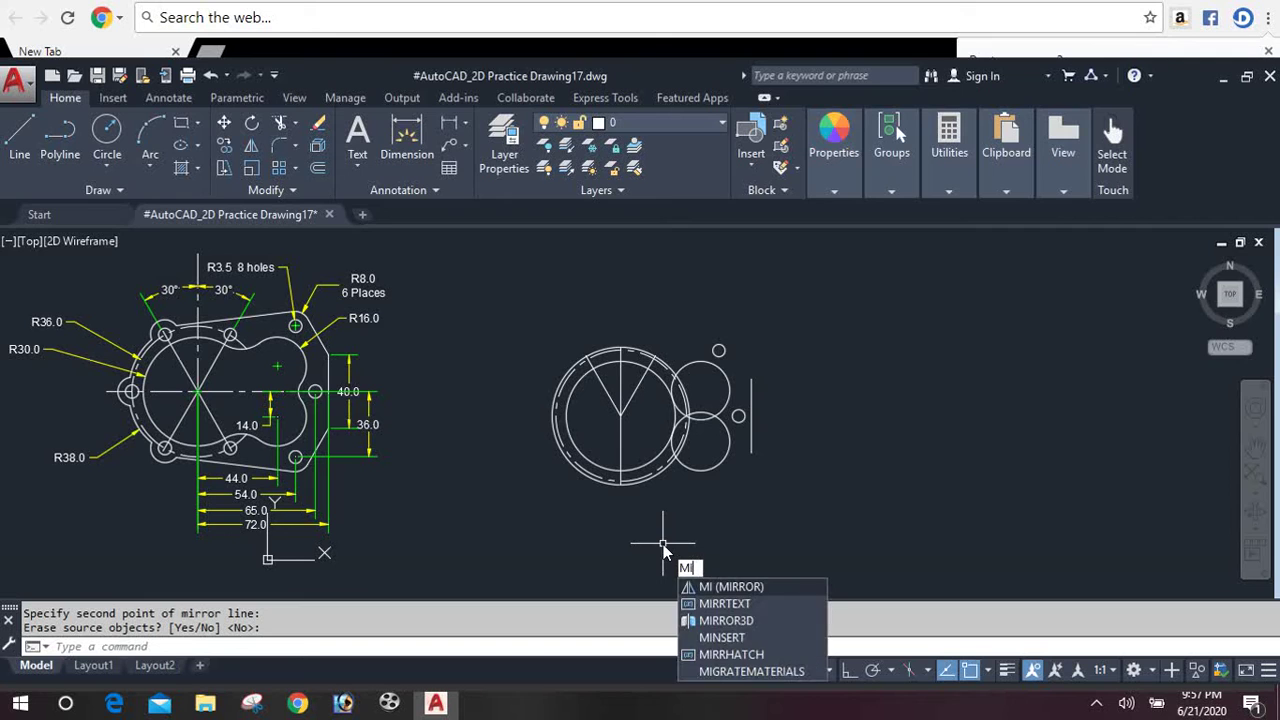
key("Return")
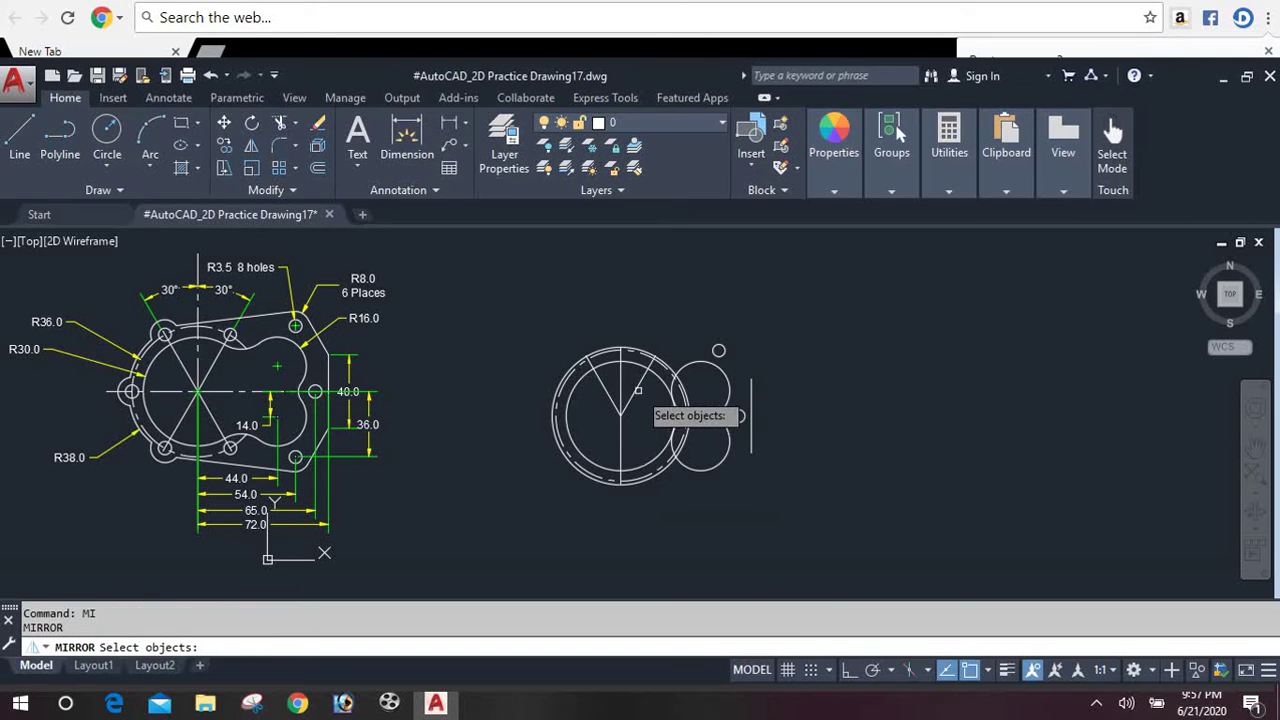
left_click(636, 384)
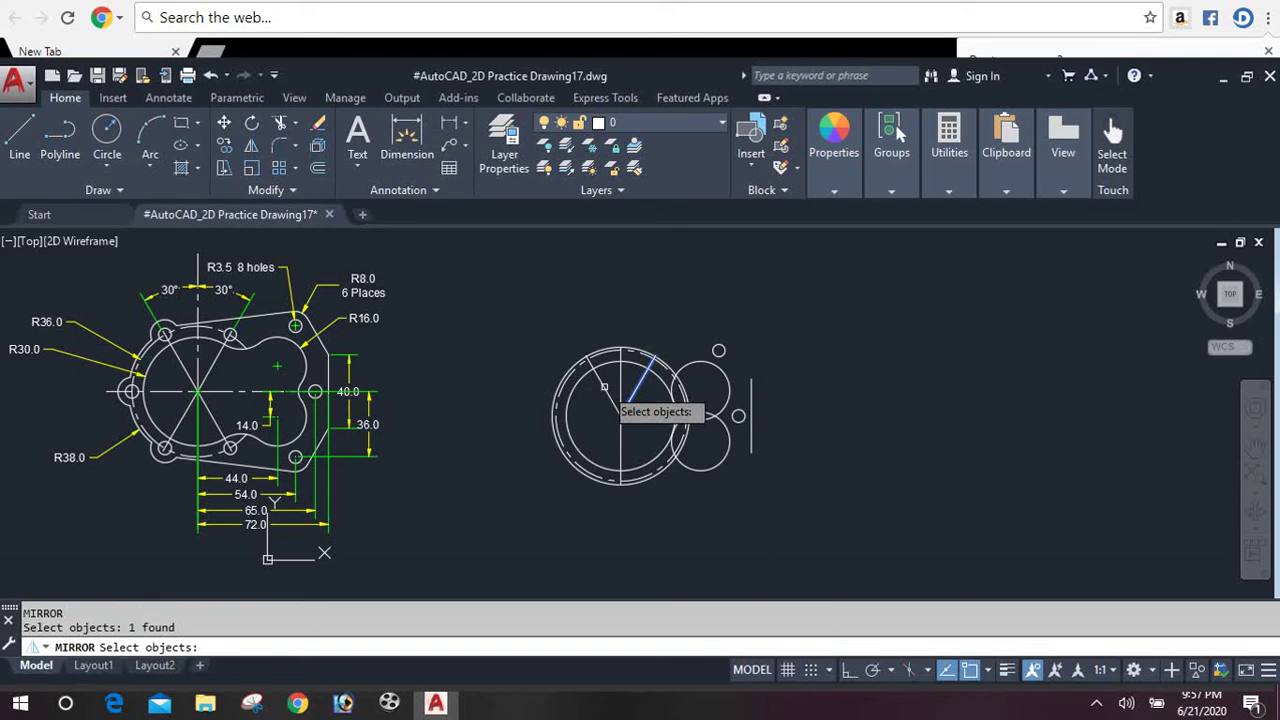
left_click(604, 386)
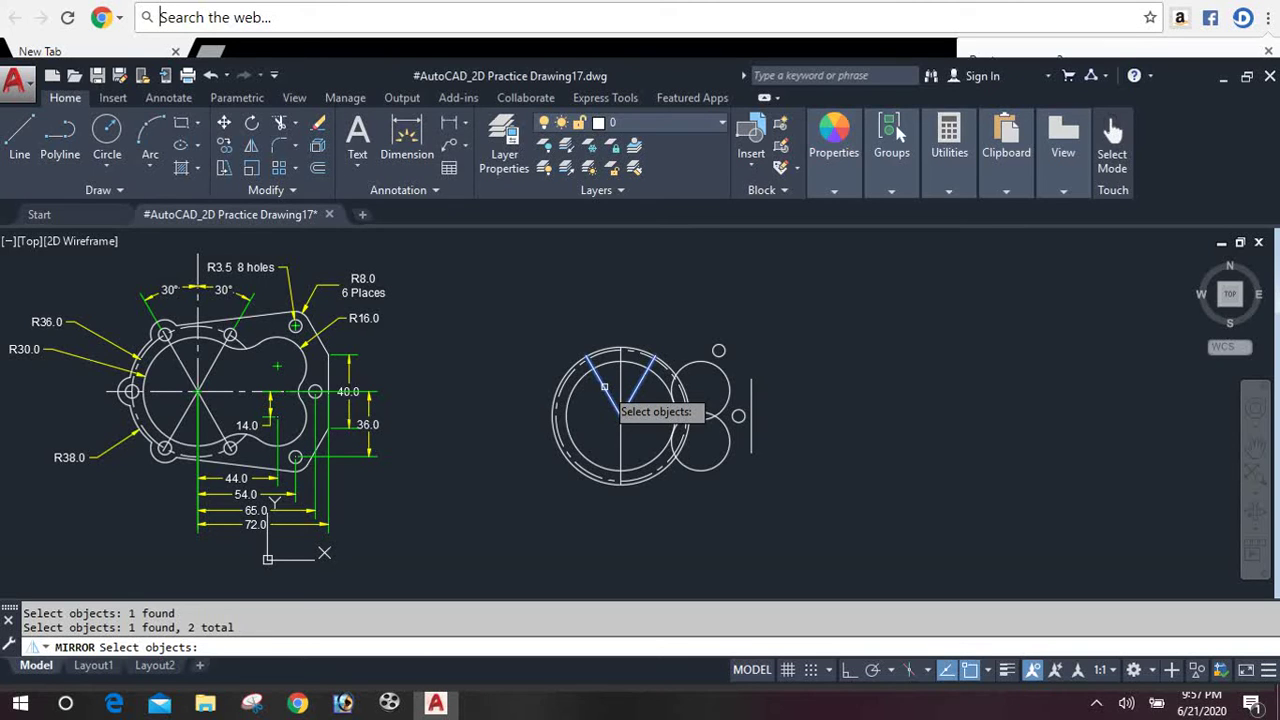
key("Escape")
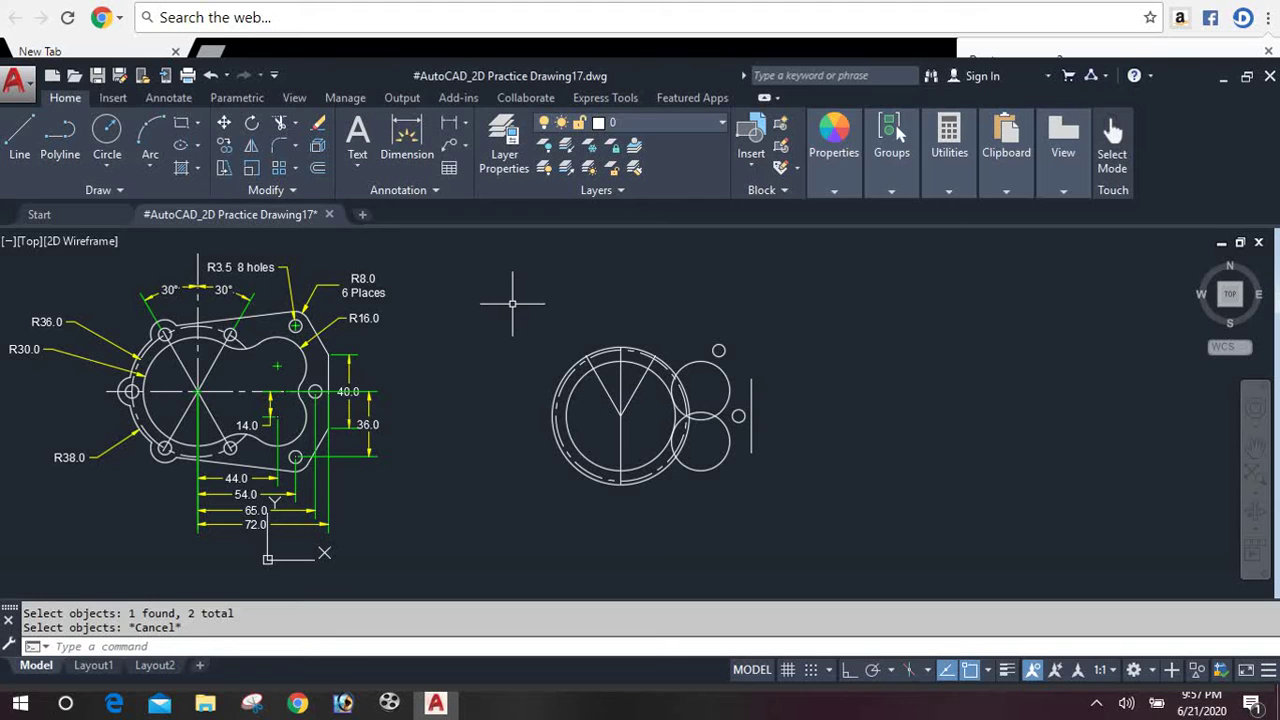
Step: Draw a 38-unit horizontal line at 180° from the large circle's centre to its left edge
type("l")
key("Return")
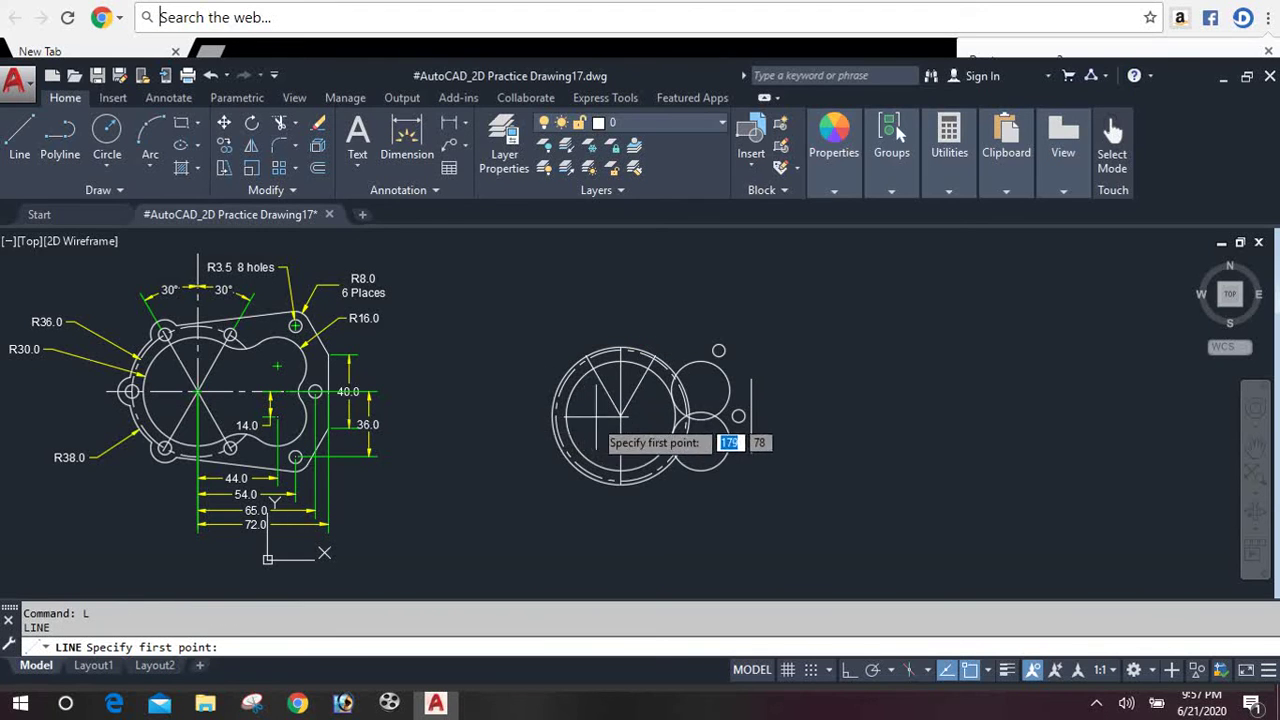
left_click(621, 414)
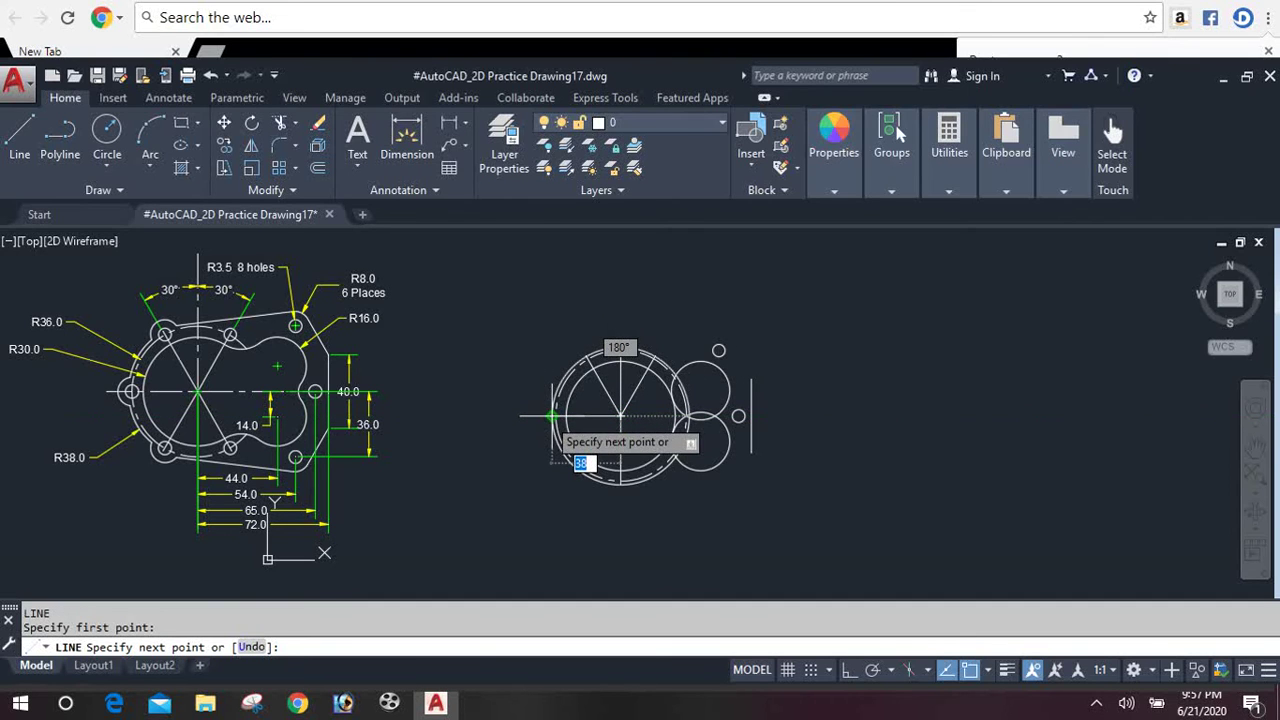
left_click(553, 416)
key("Return")
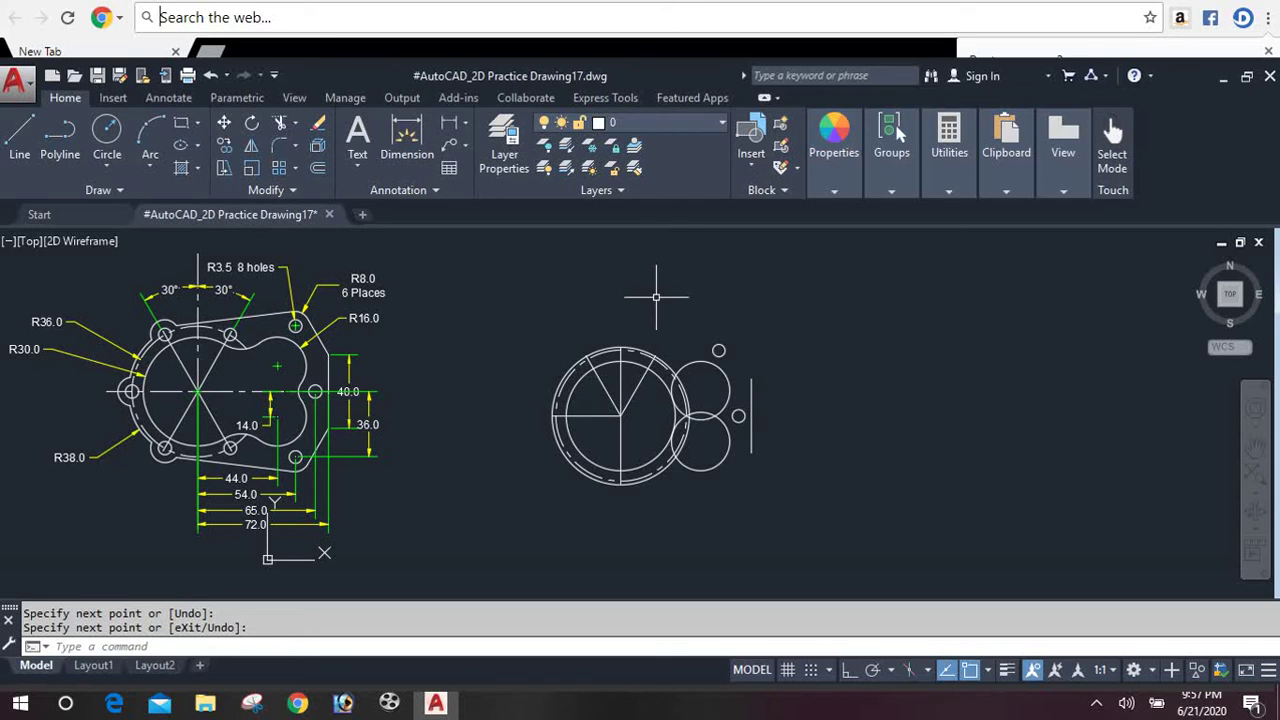
type("c")
key("Return")
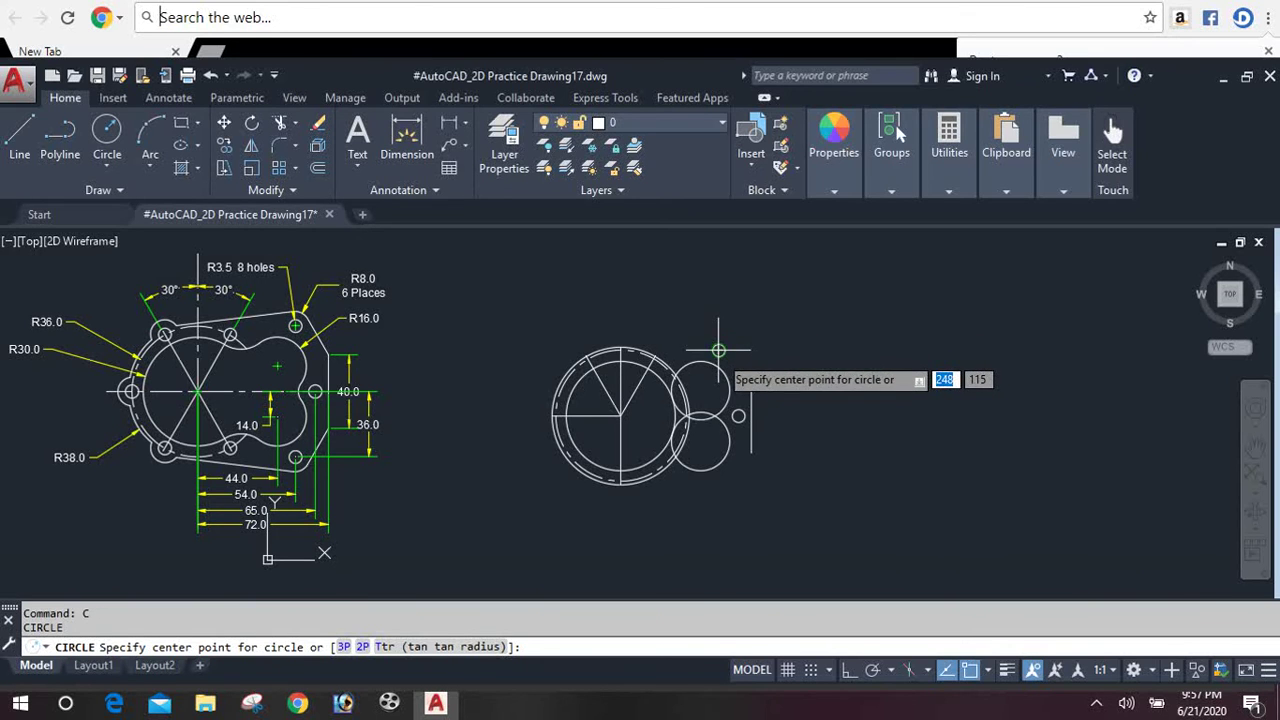
Step: Draw an R8 boss circle centred on the top small hole
left_click(718, 350)
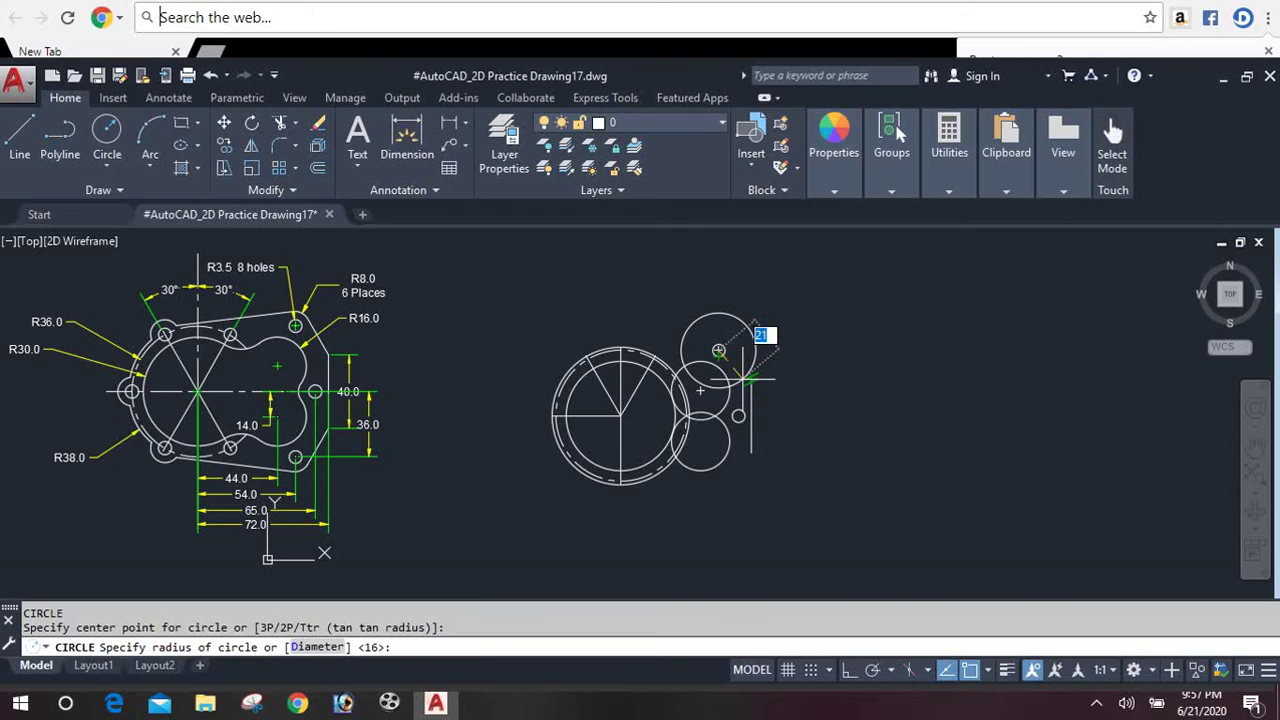
type("8")
key("Return")
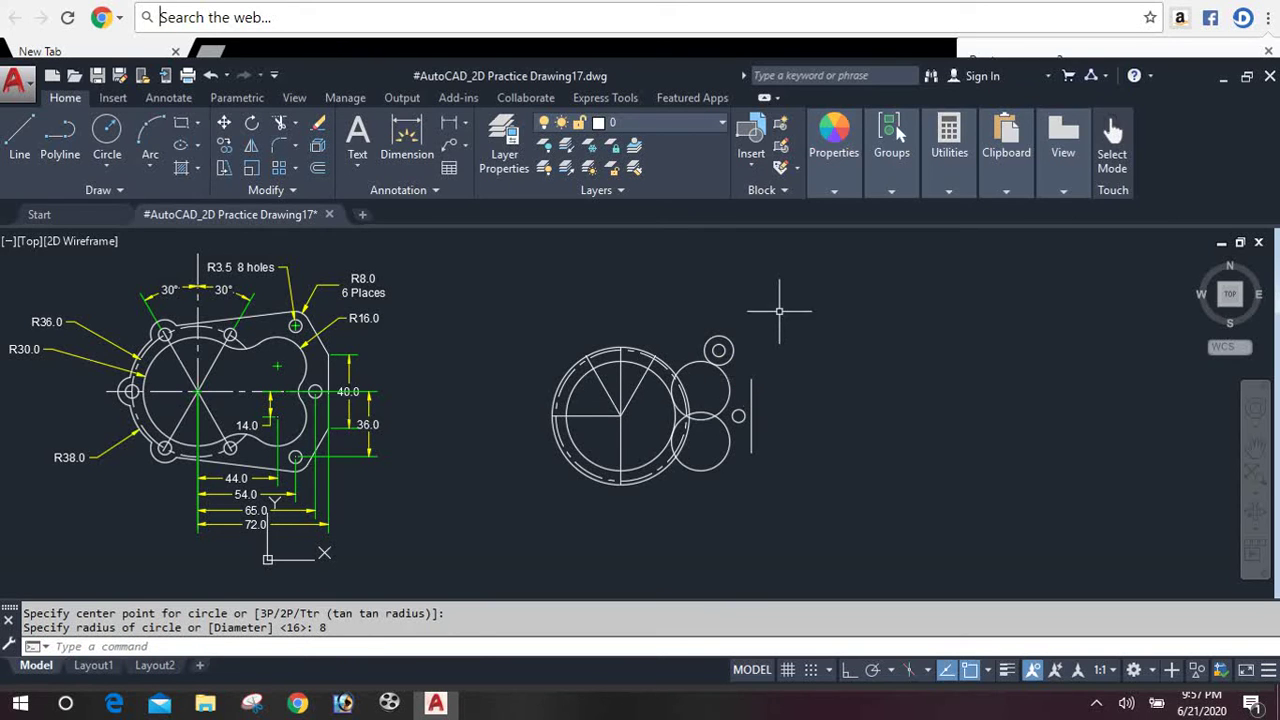
Step: Draw a line tangent to the R8 circle down to the vertical line at right
type("l")
key("Return")
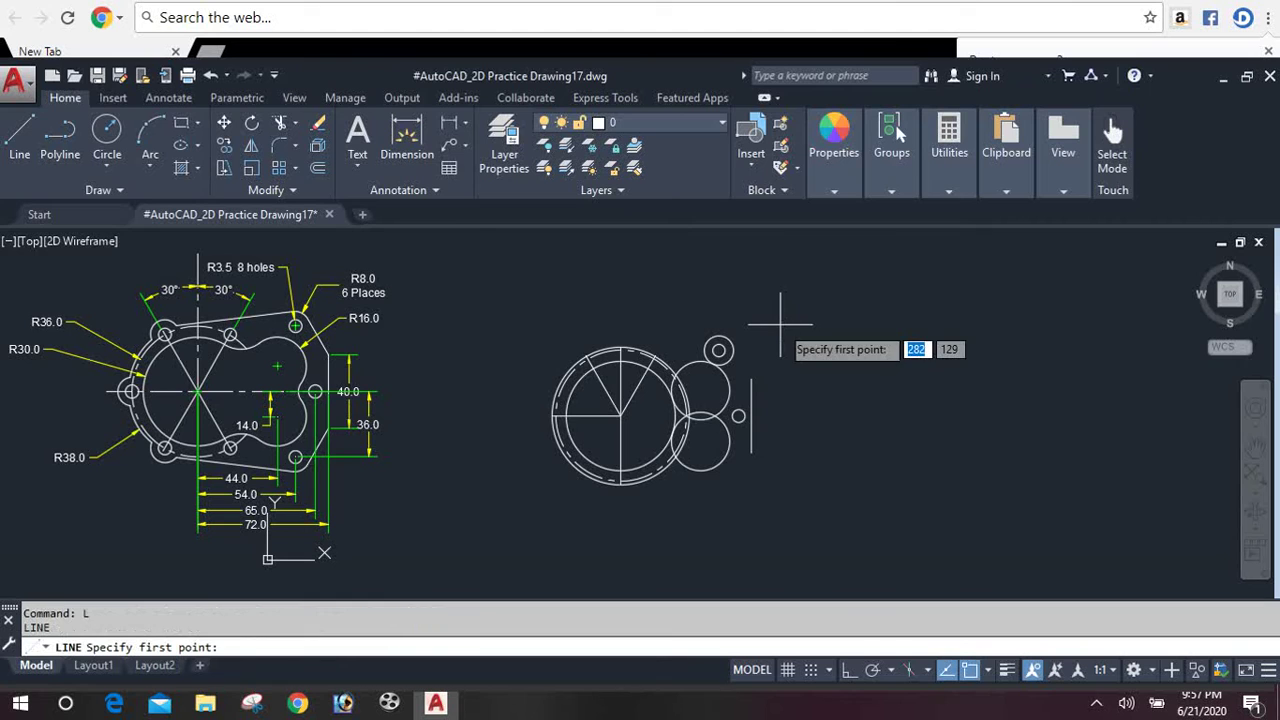
type("tan")
key("Return")
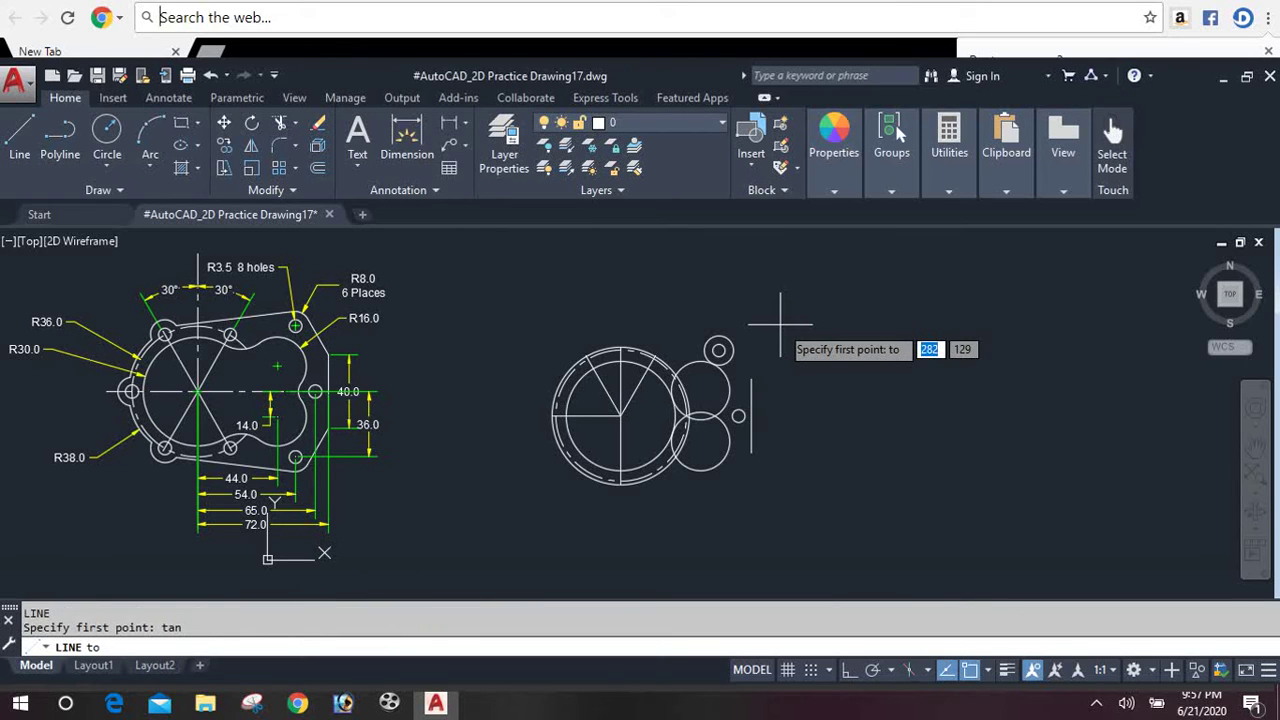
left_click(720, 333)
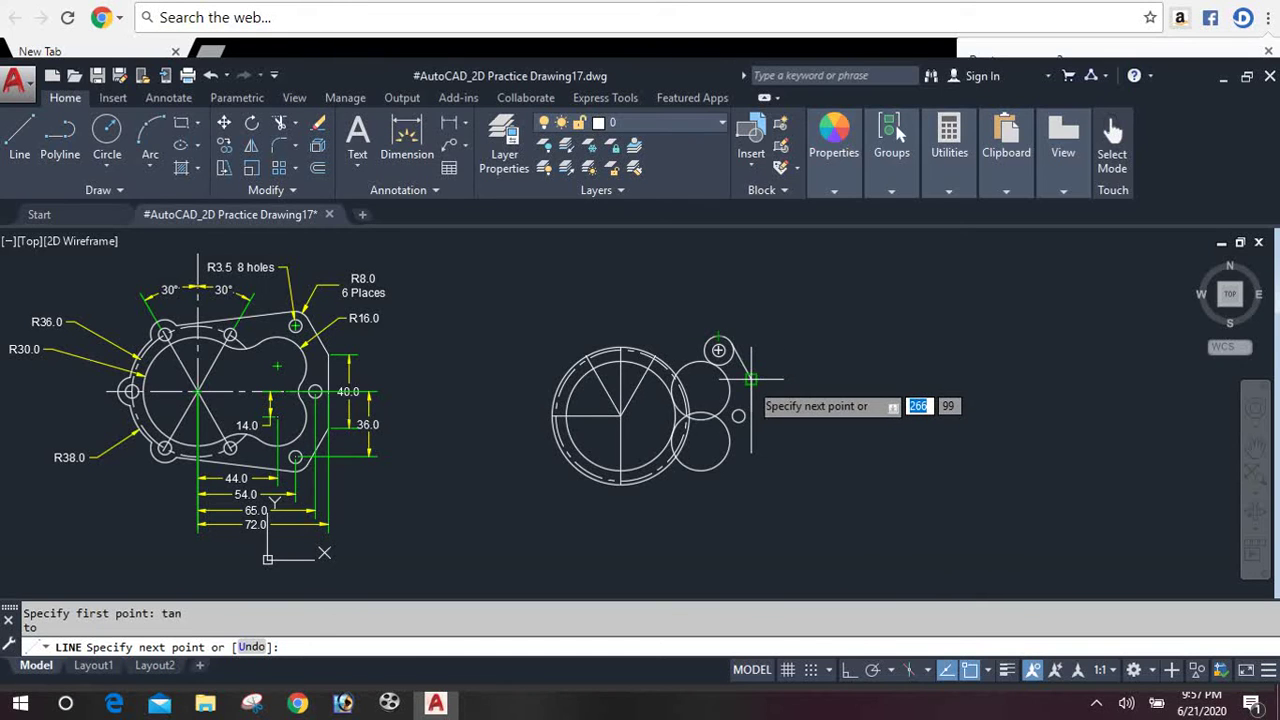
left_click(751, 379)
key("Return")
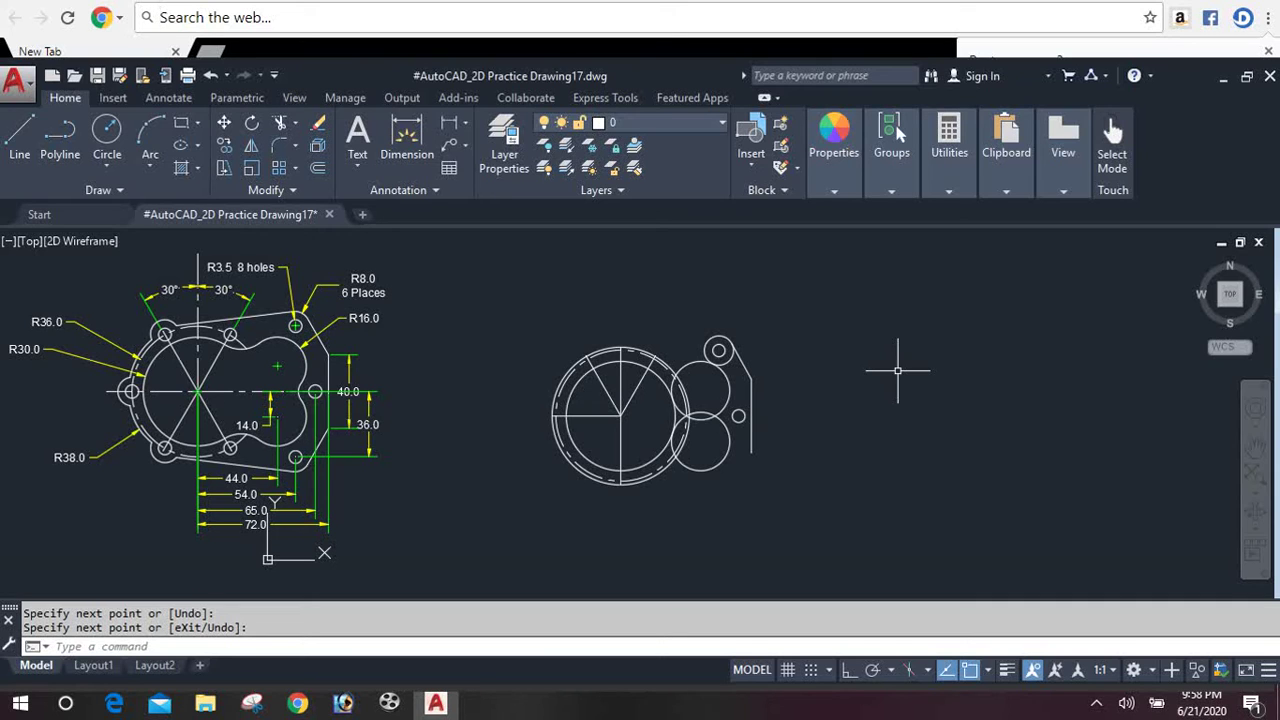
type("mi")
key("Return")
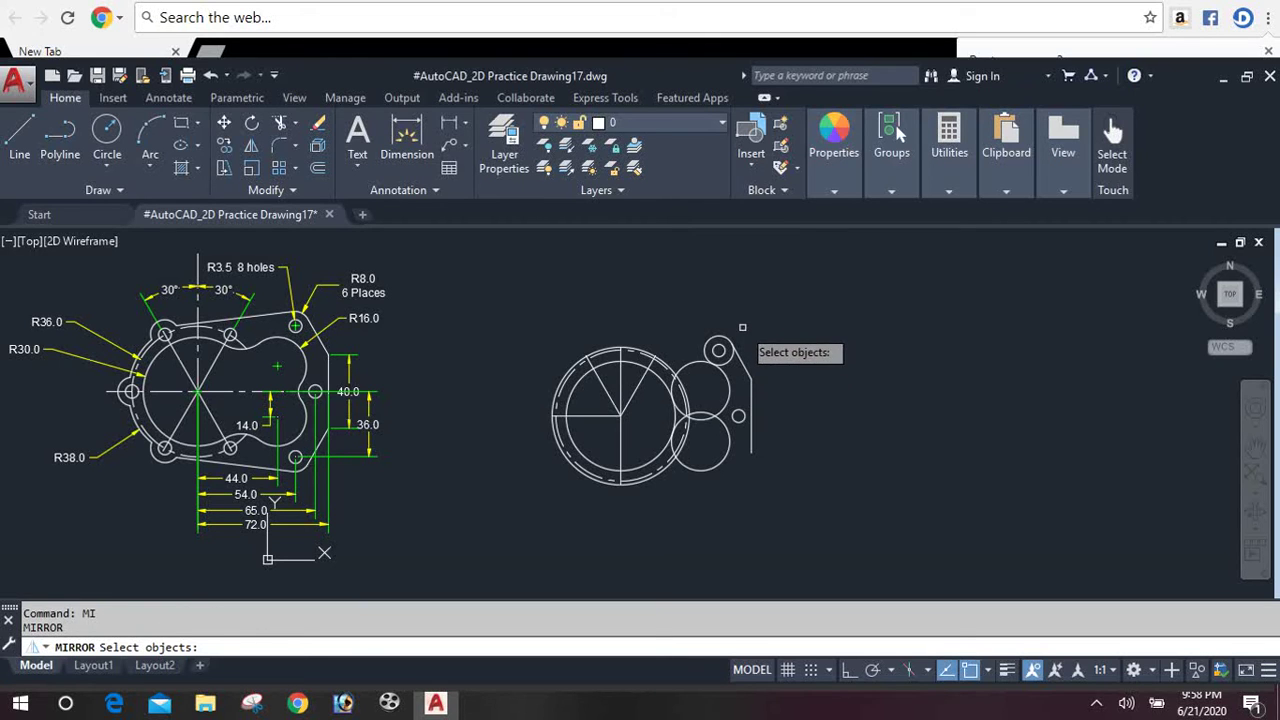
Step: Mirror the R8 boss and tangent line about a horizontal axis through the big circle's centre, keeping the originals
left_click(741, 326)
left_click(718, 350)
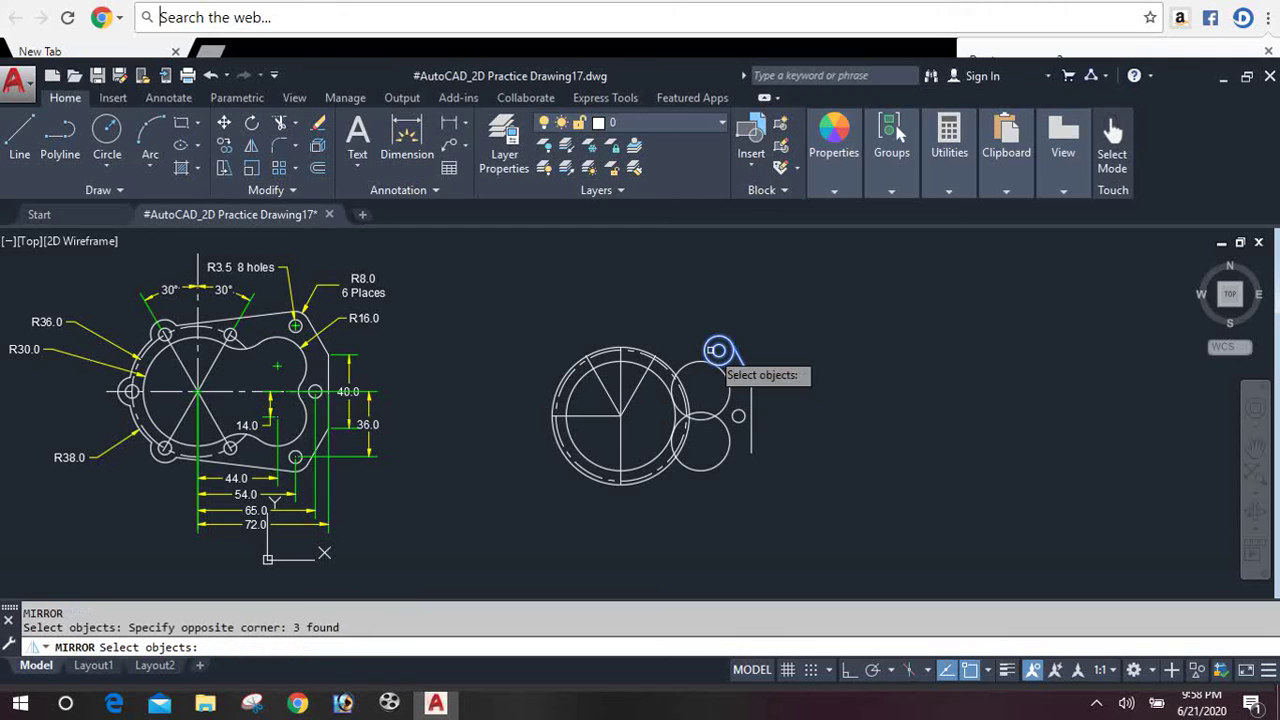
key("Return")
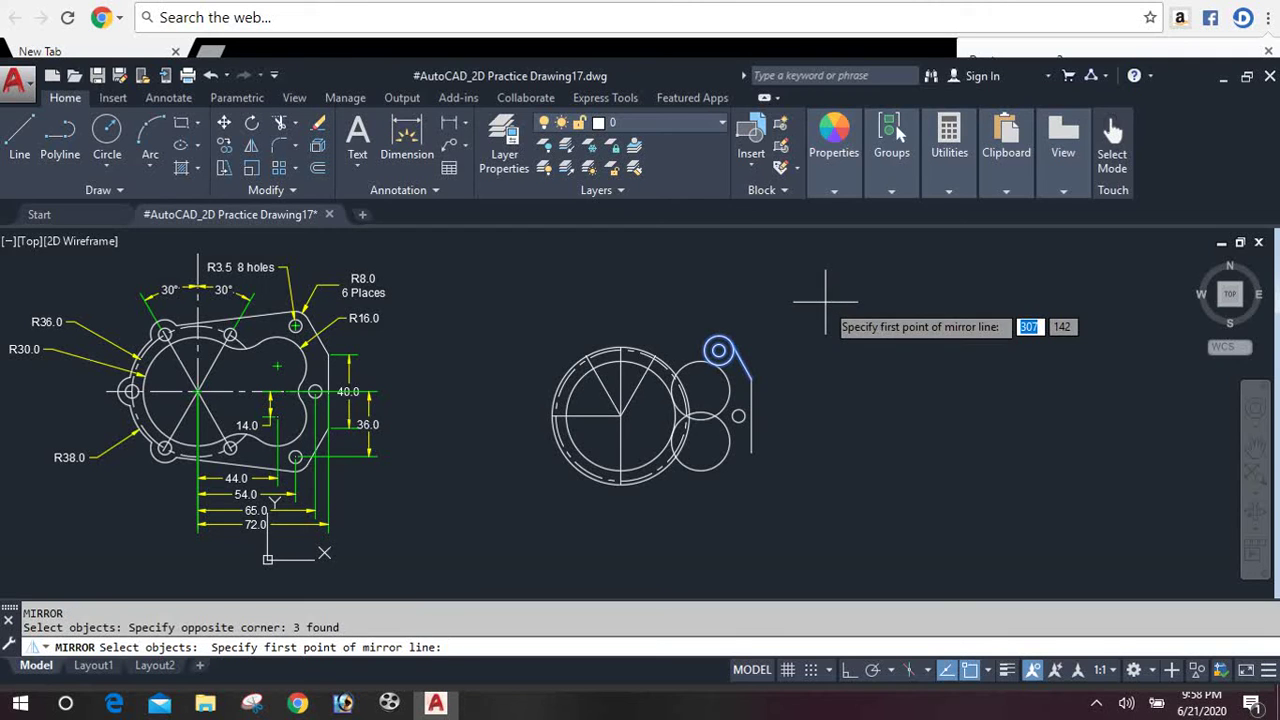
left_click(620, 413)
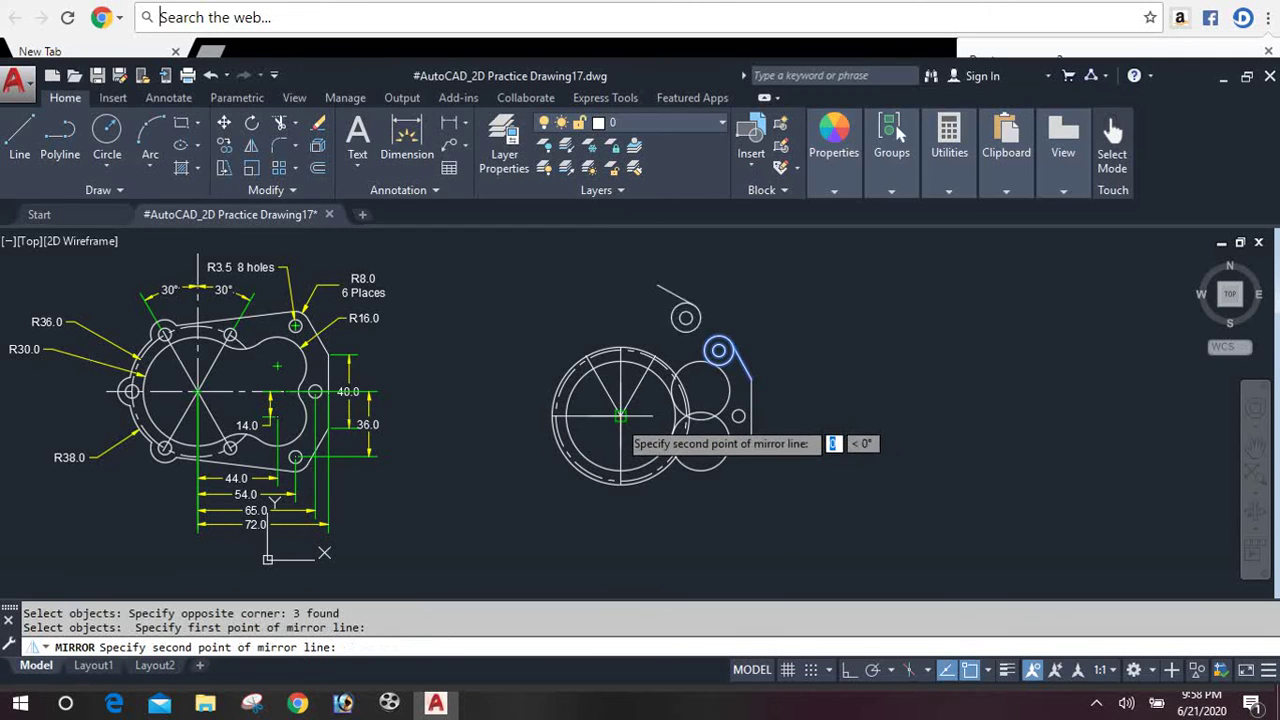
left_click(753, 416)
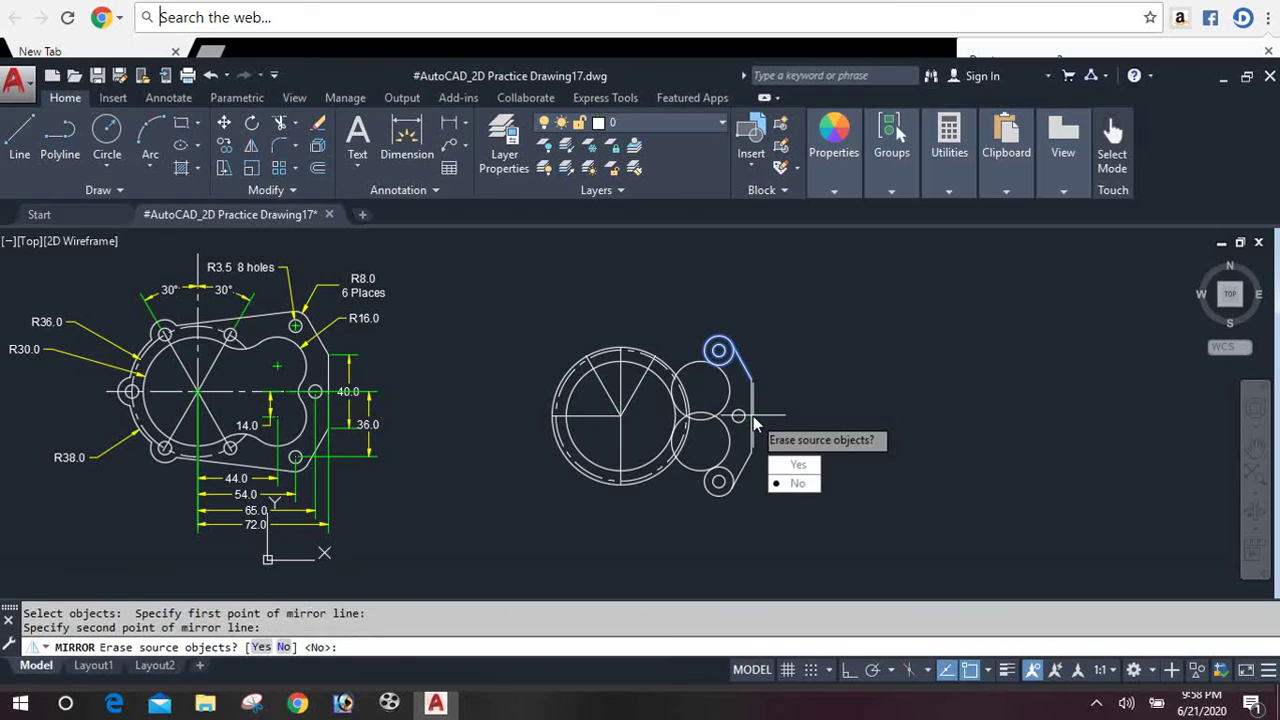
key("Return")
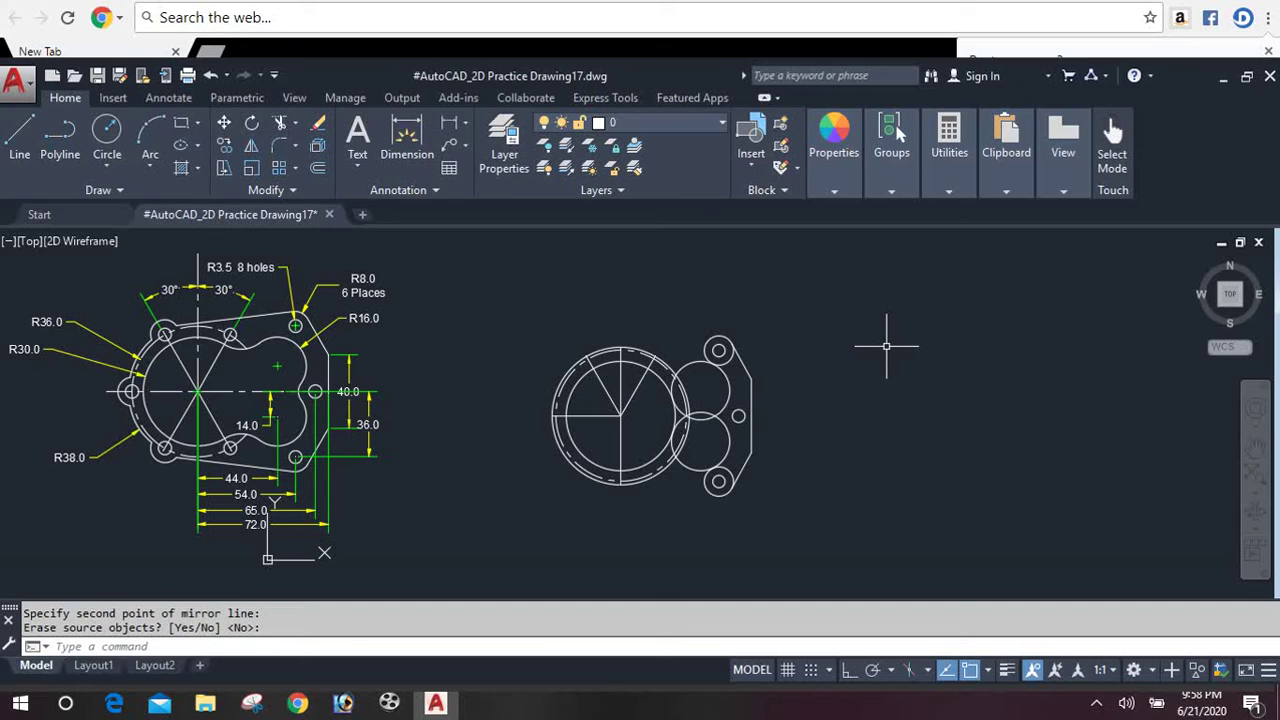
Step: Zoom window in on the top of the big circle
type("z")
key("Return")
type("w")
key("Return")
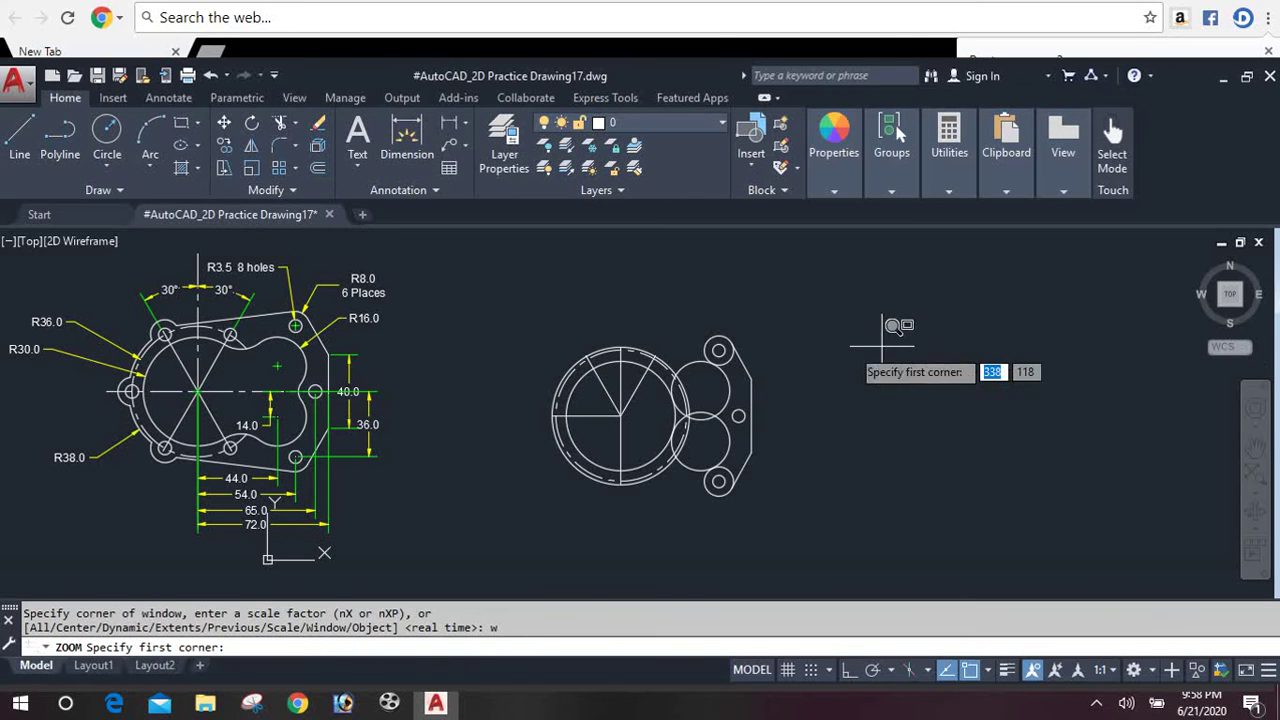
left_click(568, 346)
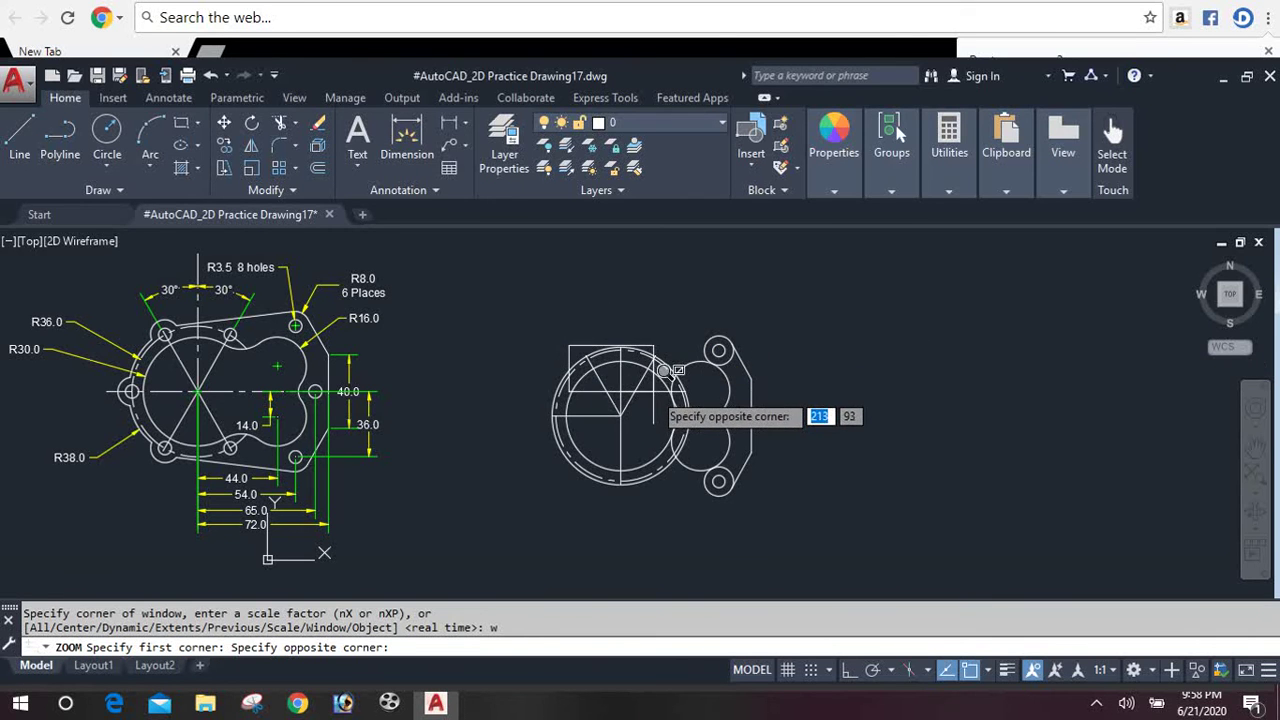
left_click(634, 413)
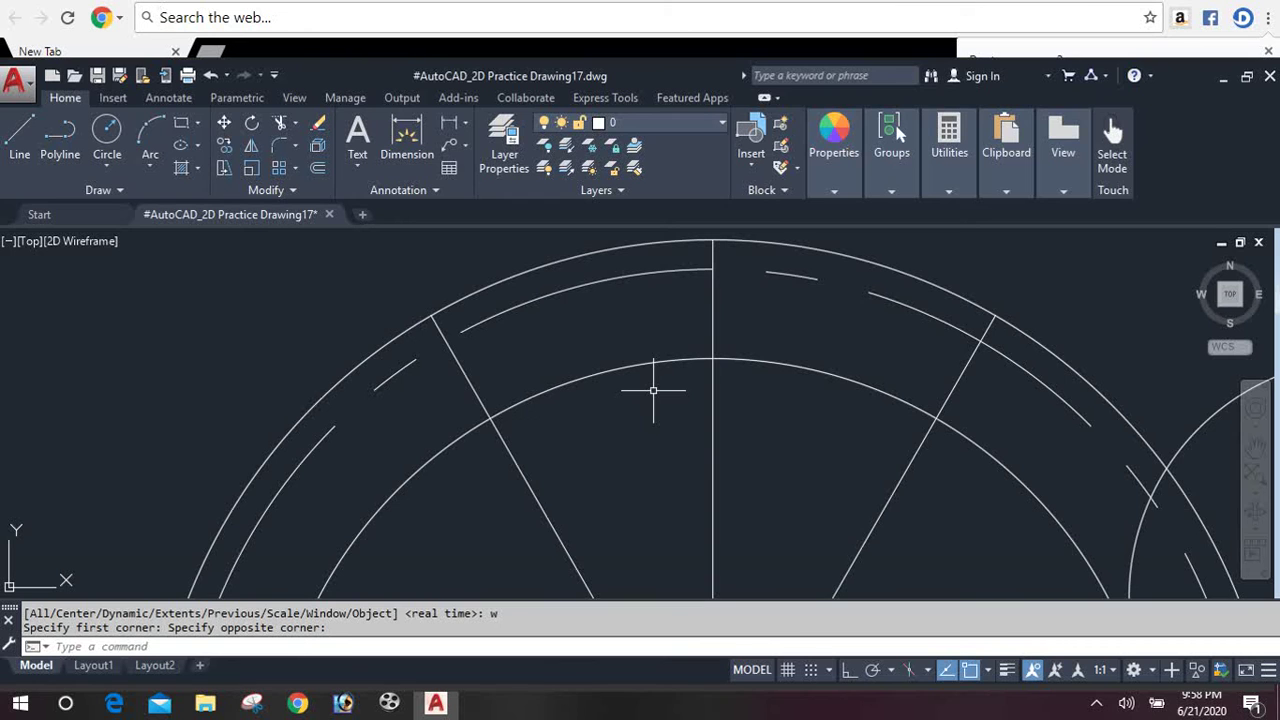
Step: Zoom to extents and pan left so the reference sketch and flange outline are centred
type("z")
key("Return")
type("e")
key("Return")
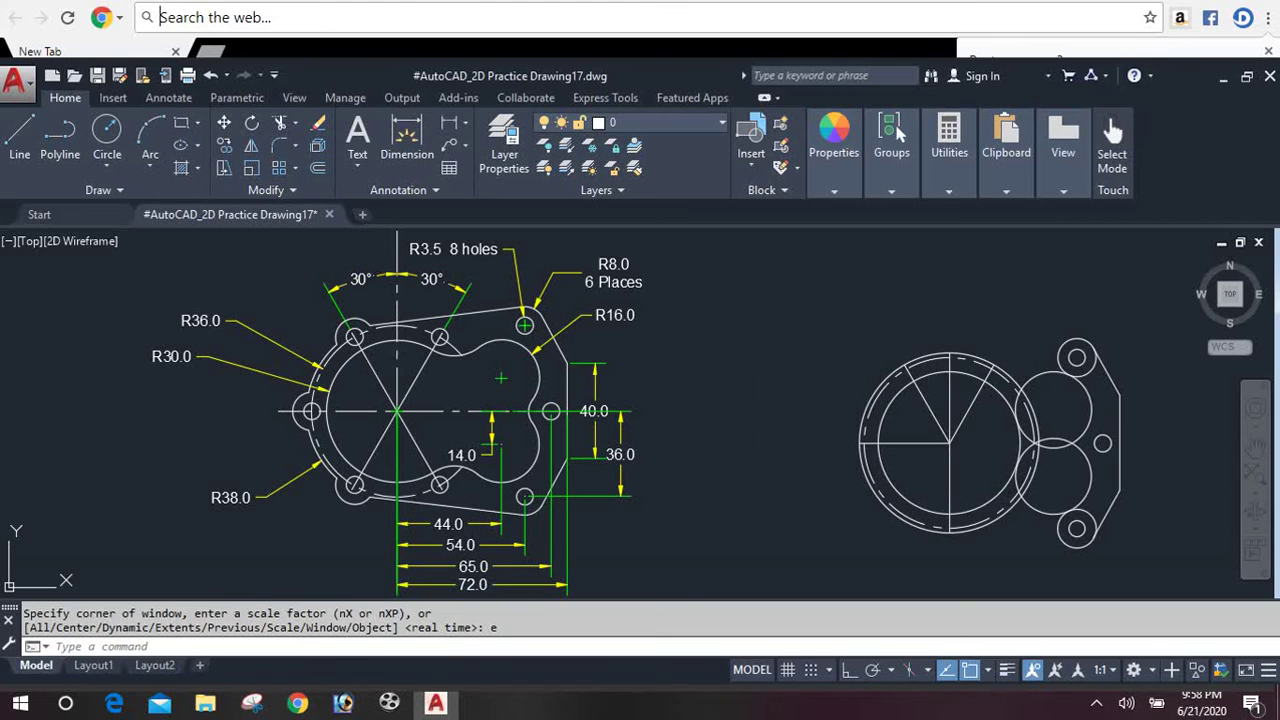
type("p")
key("Return")
left_click_drag(918, 401, 762, 395)
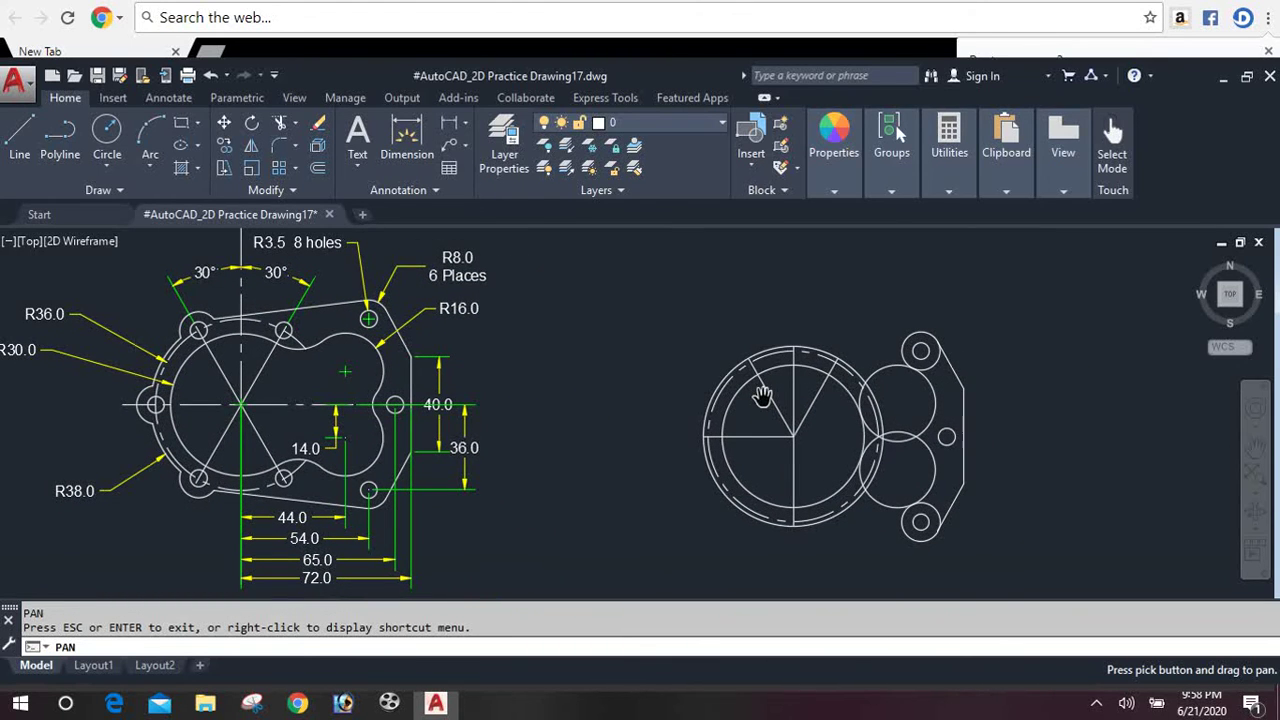
key("Escape")
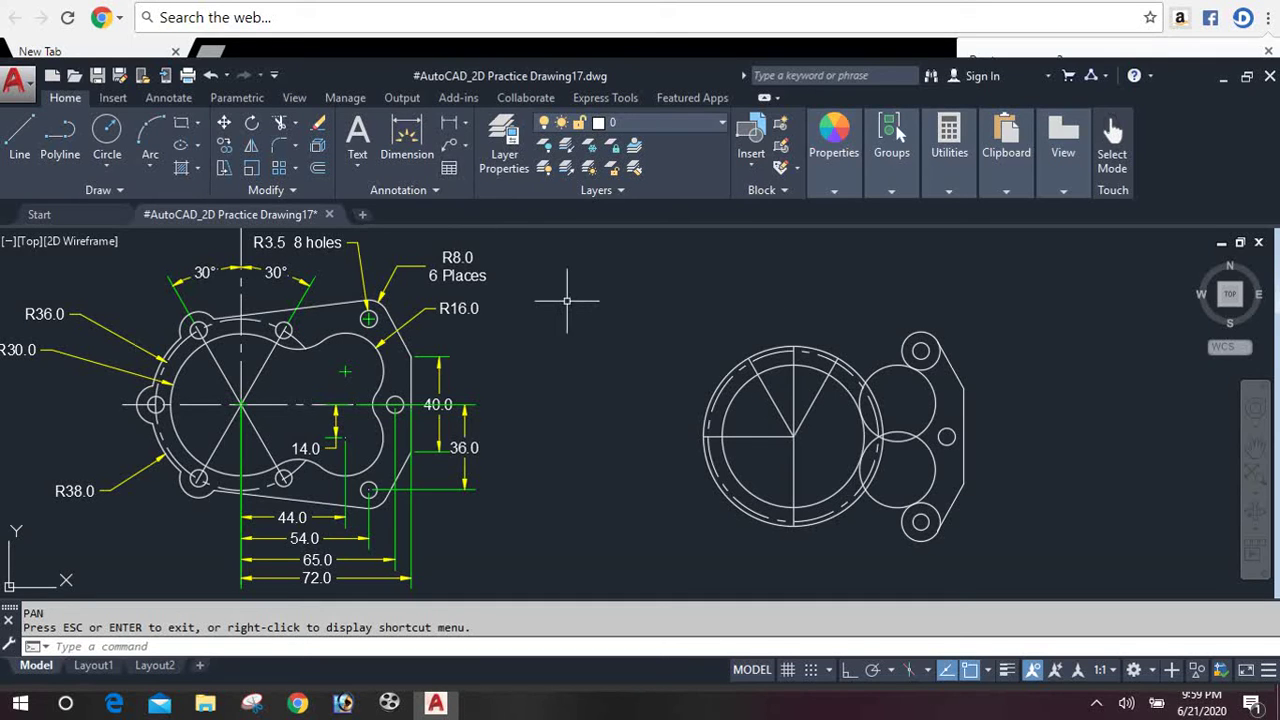
type("c")
key("Return")
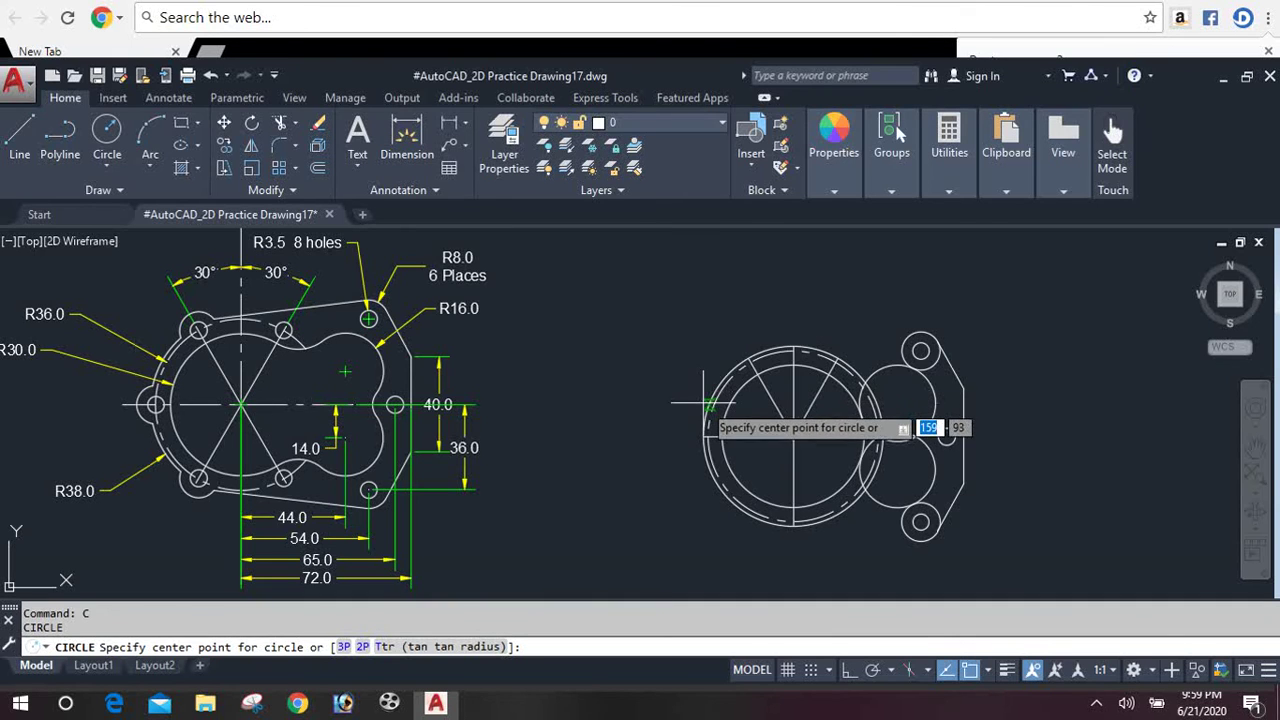
Step: Add two R3.5 bolt holes where the 60° guide lines meet the dashed bolt circle
left_click(836, 357)
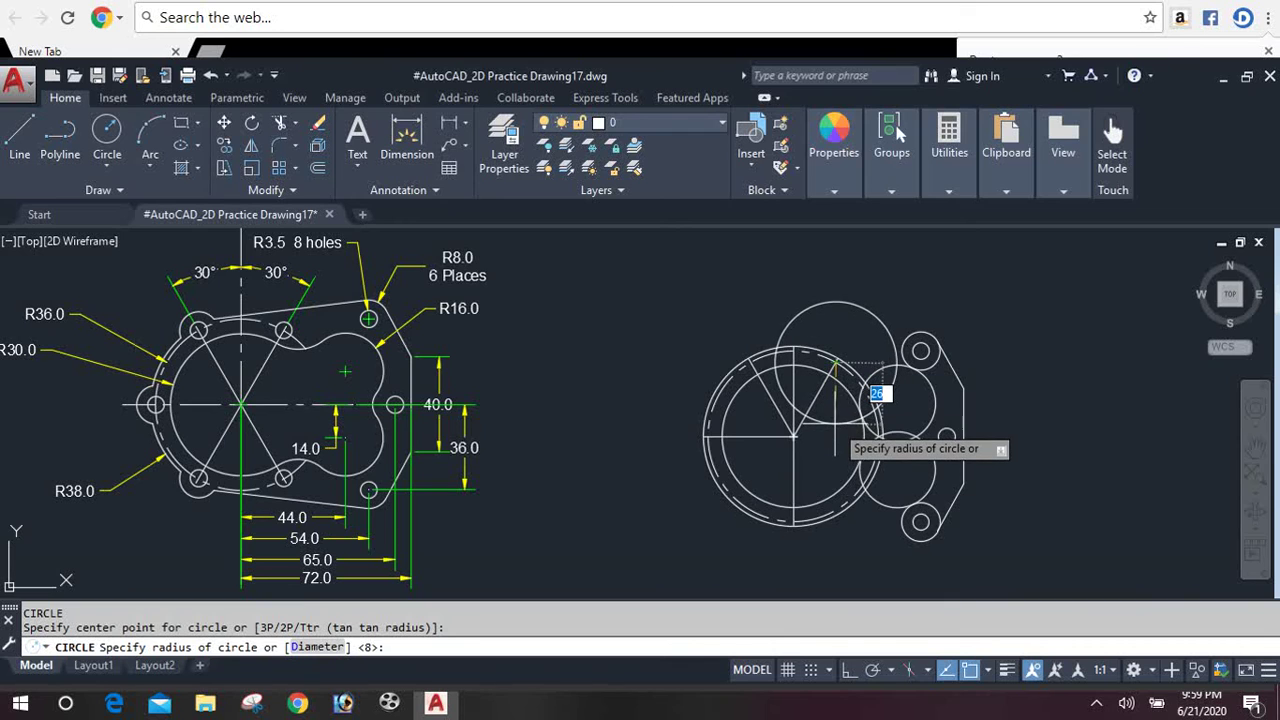
type("3.5")
key("Return")
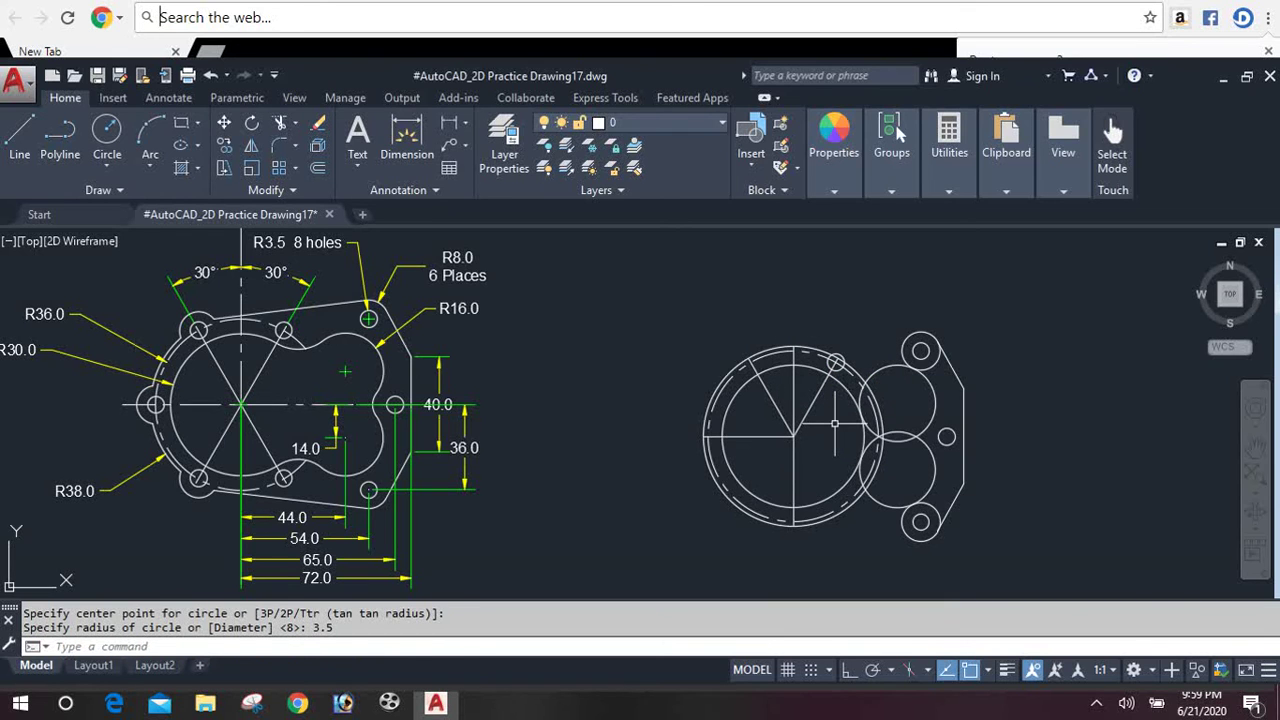
key("Return")
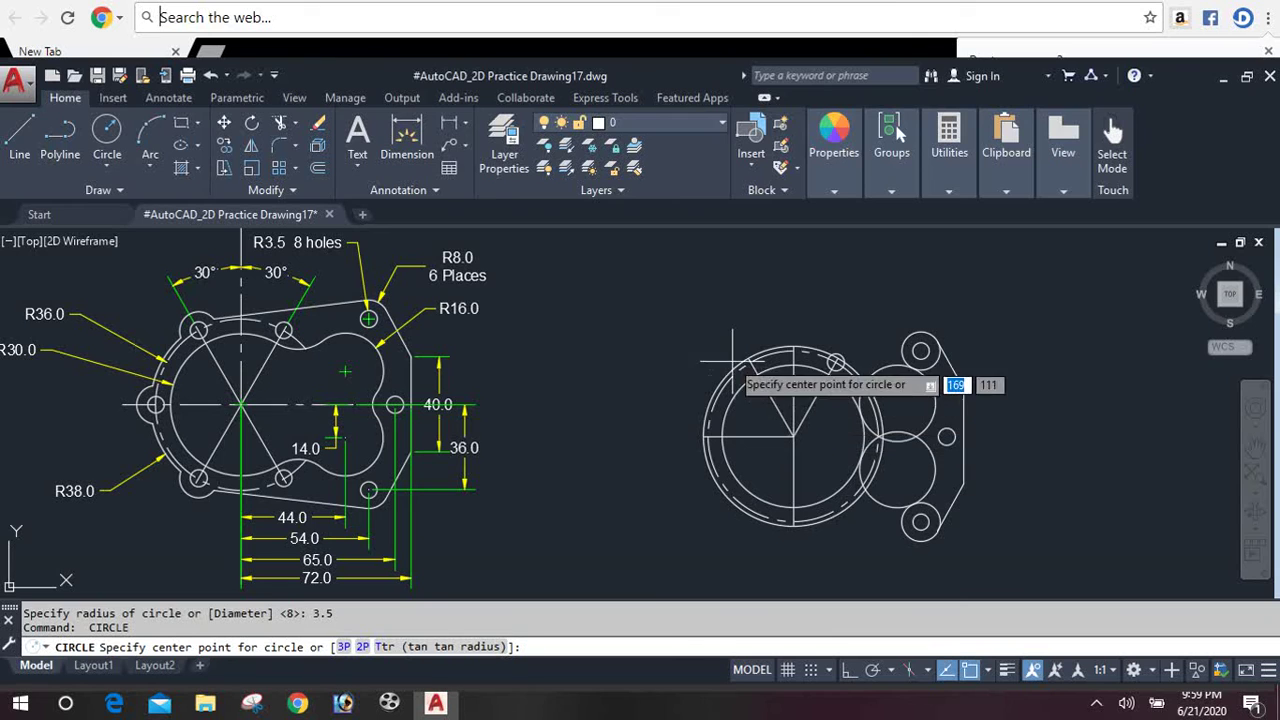
left_click(750, 362)
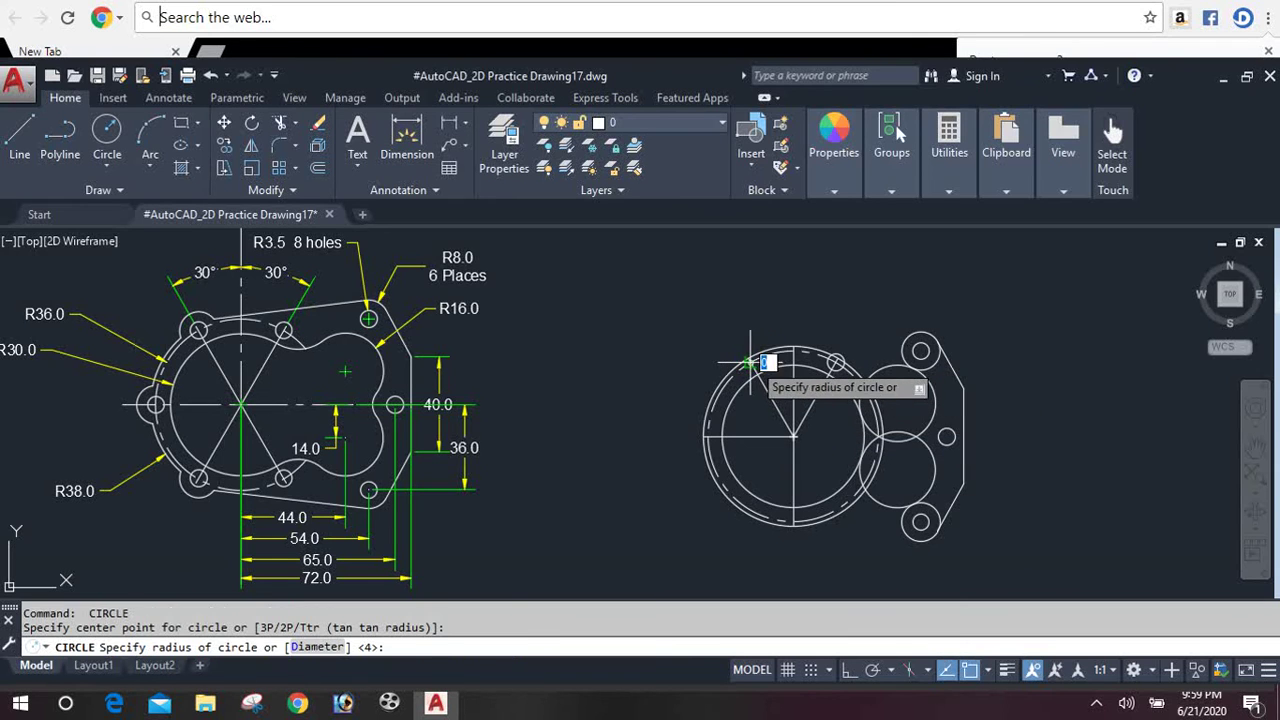
type("3.")
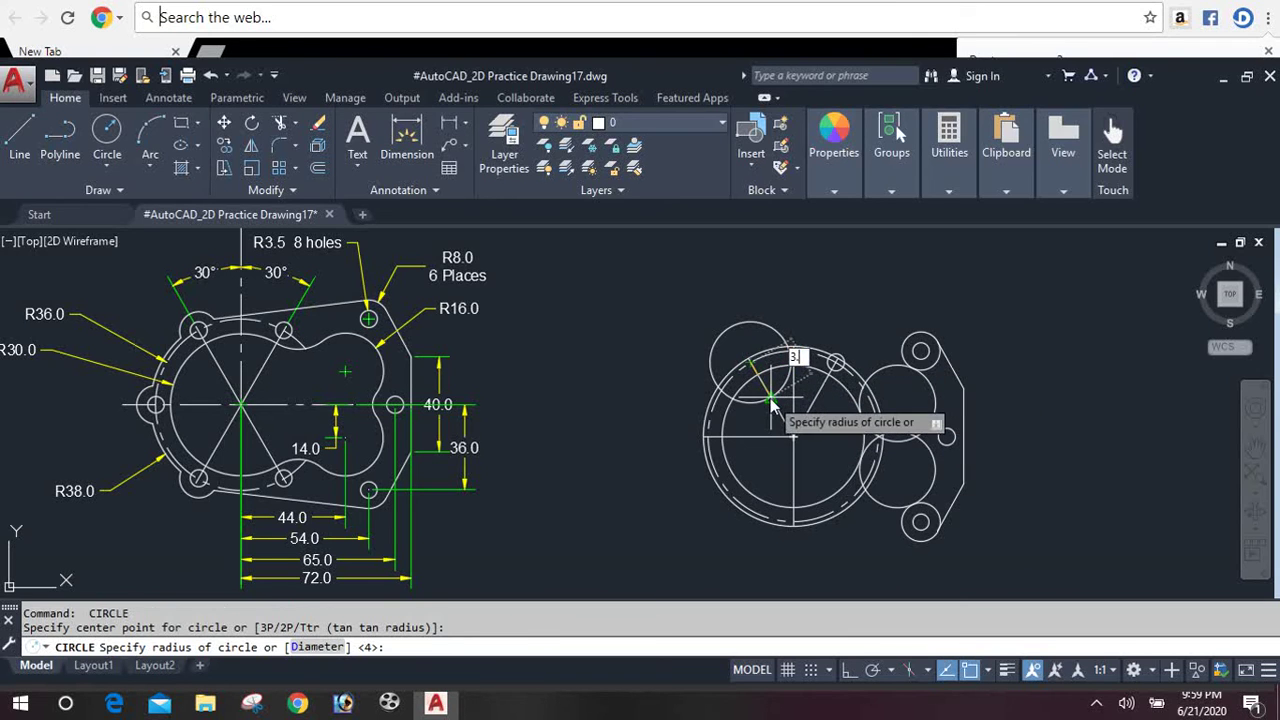
type("5")
key("Return")
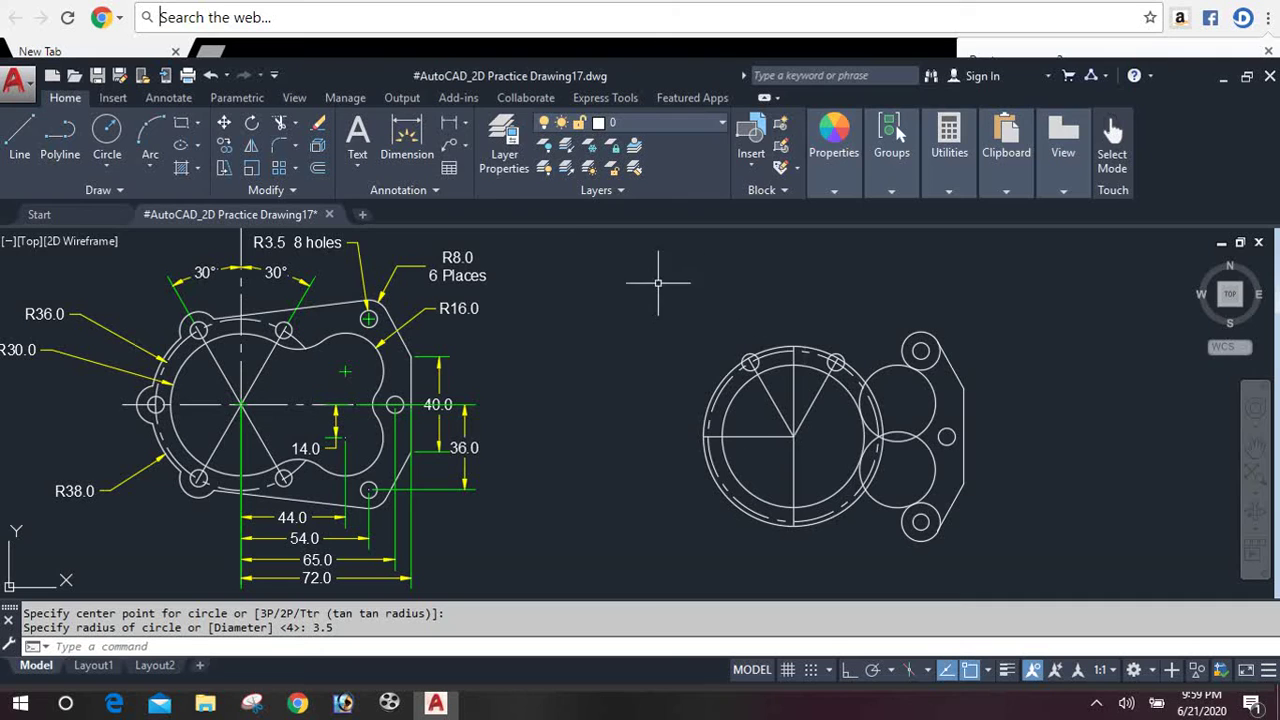
left_click(464, 121)
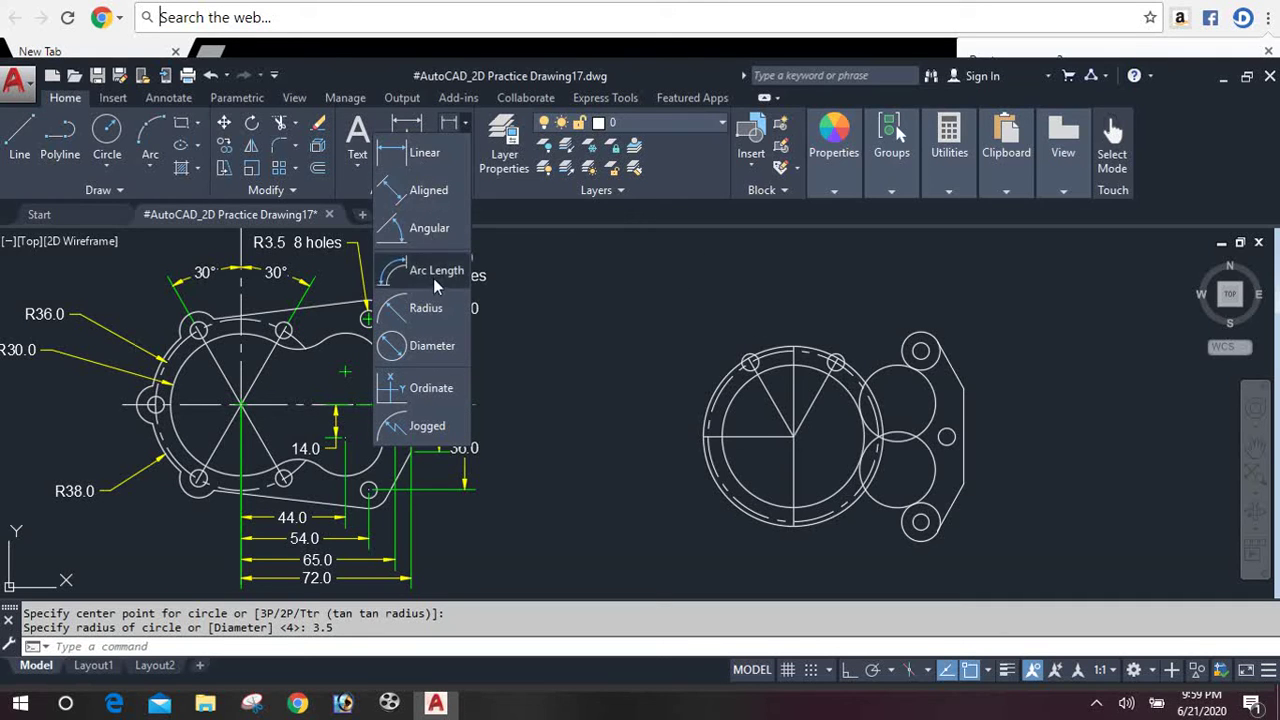
left_click(427, 232)
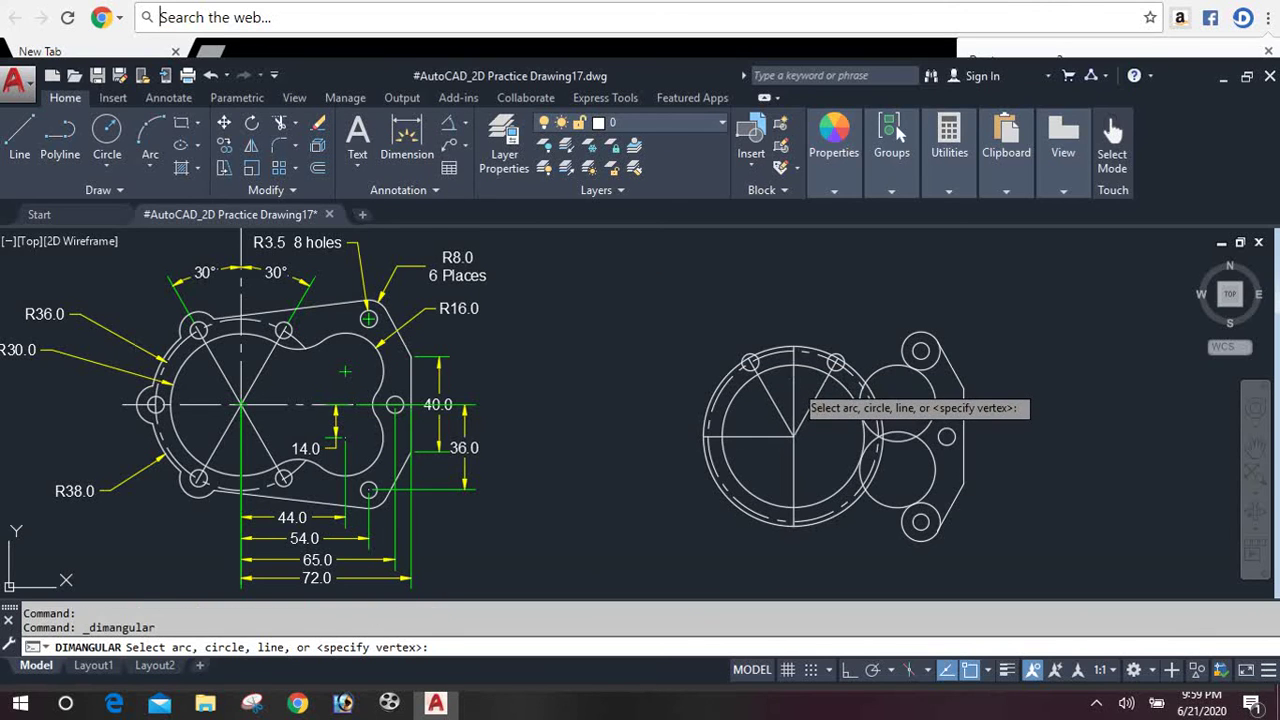
left_click(794, 396)
left_click(817, 393)
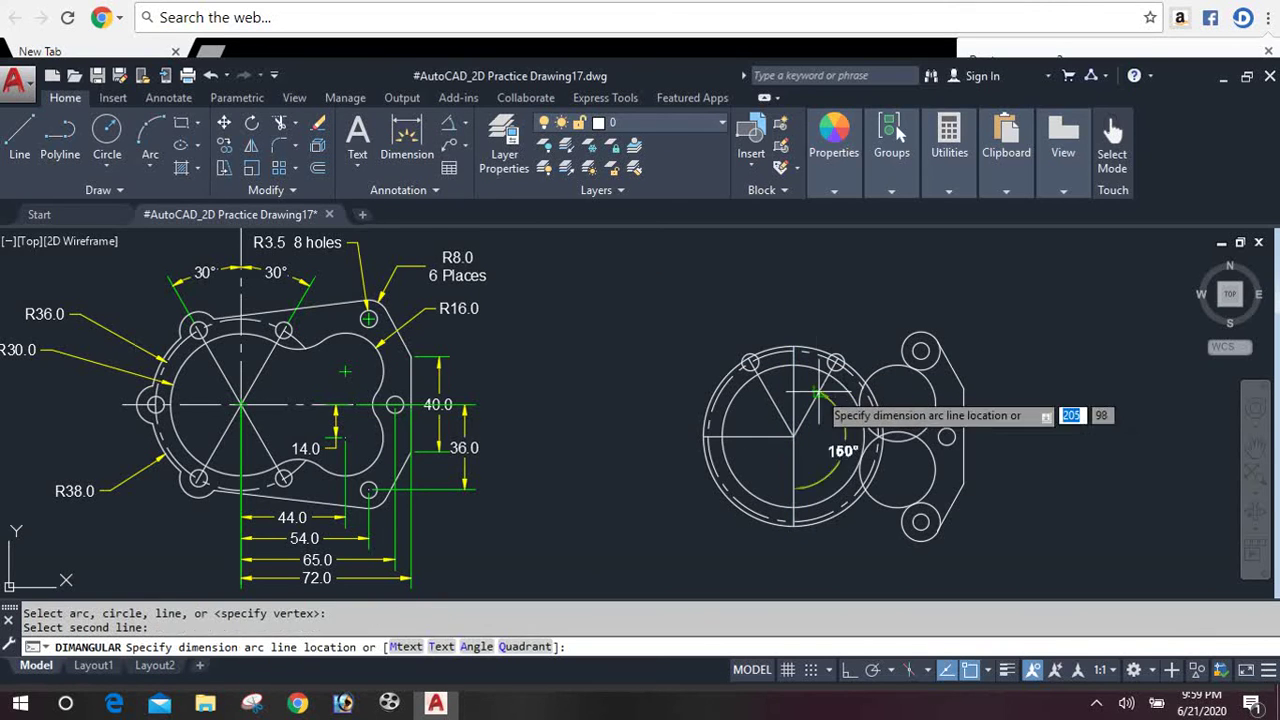
left_click(825, 285)
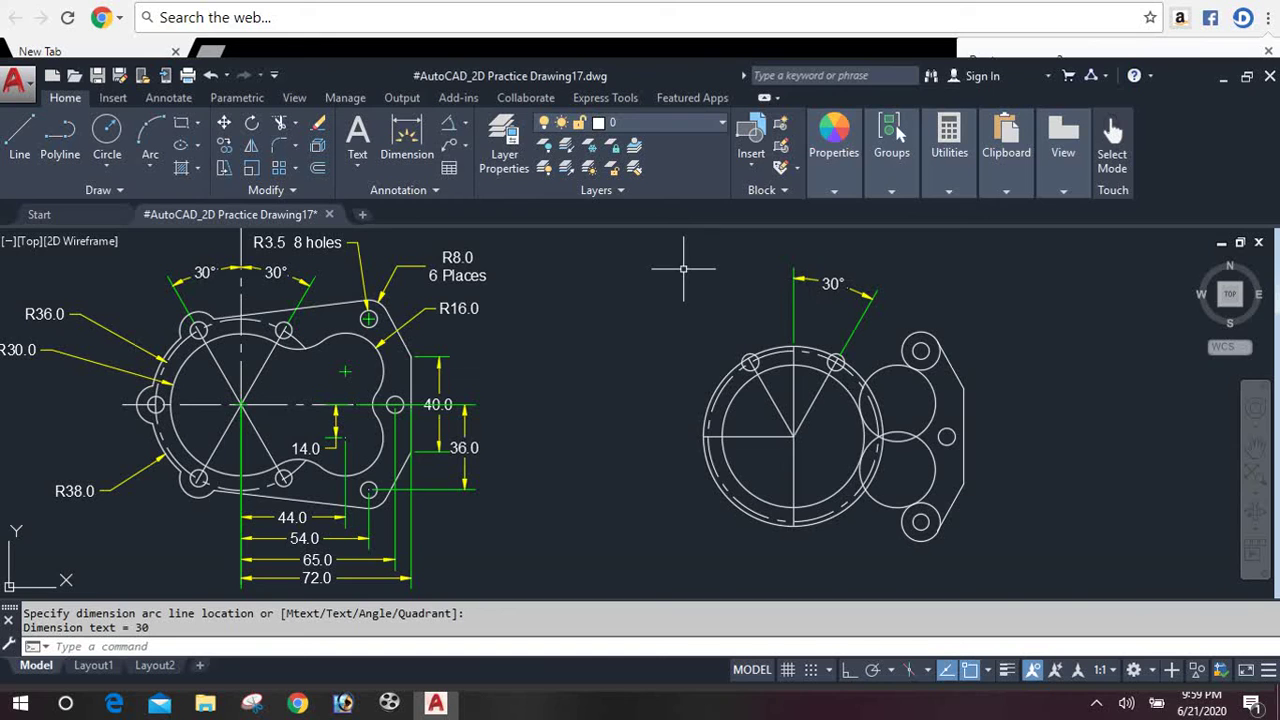
left_click(834, 284)
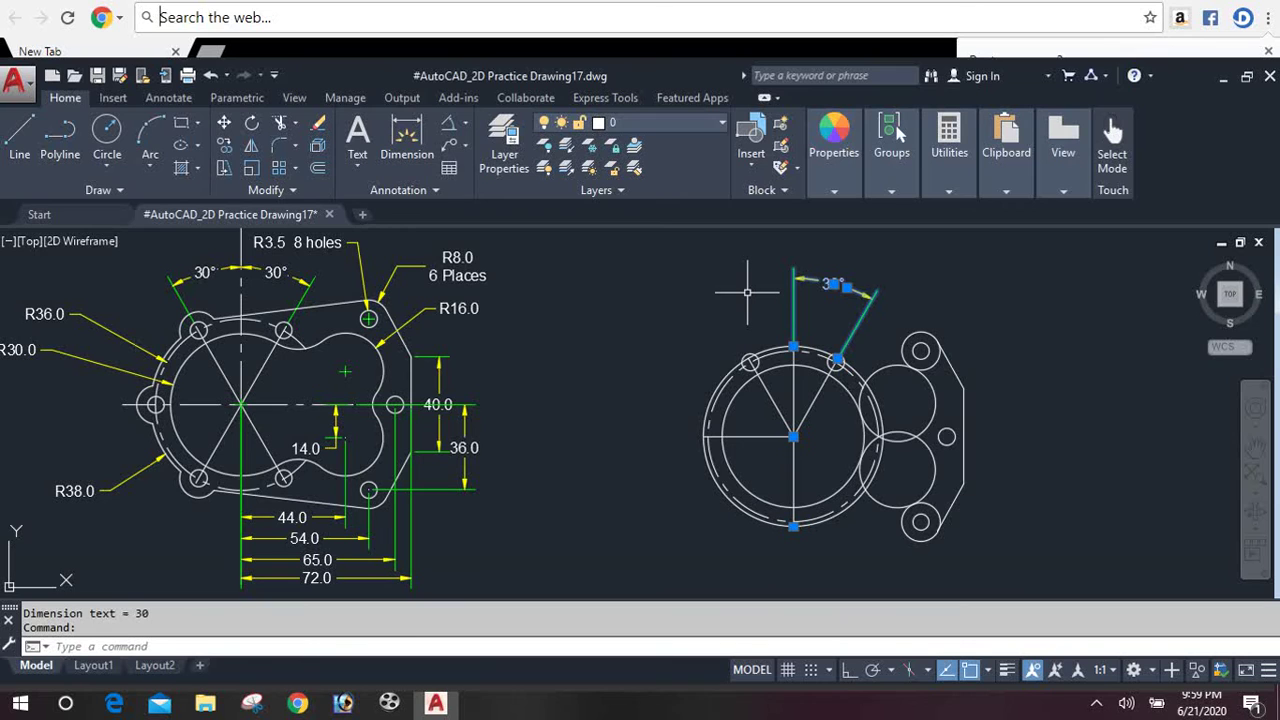
key("Delete")
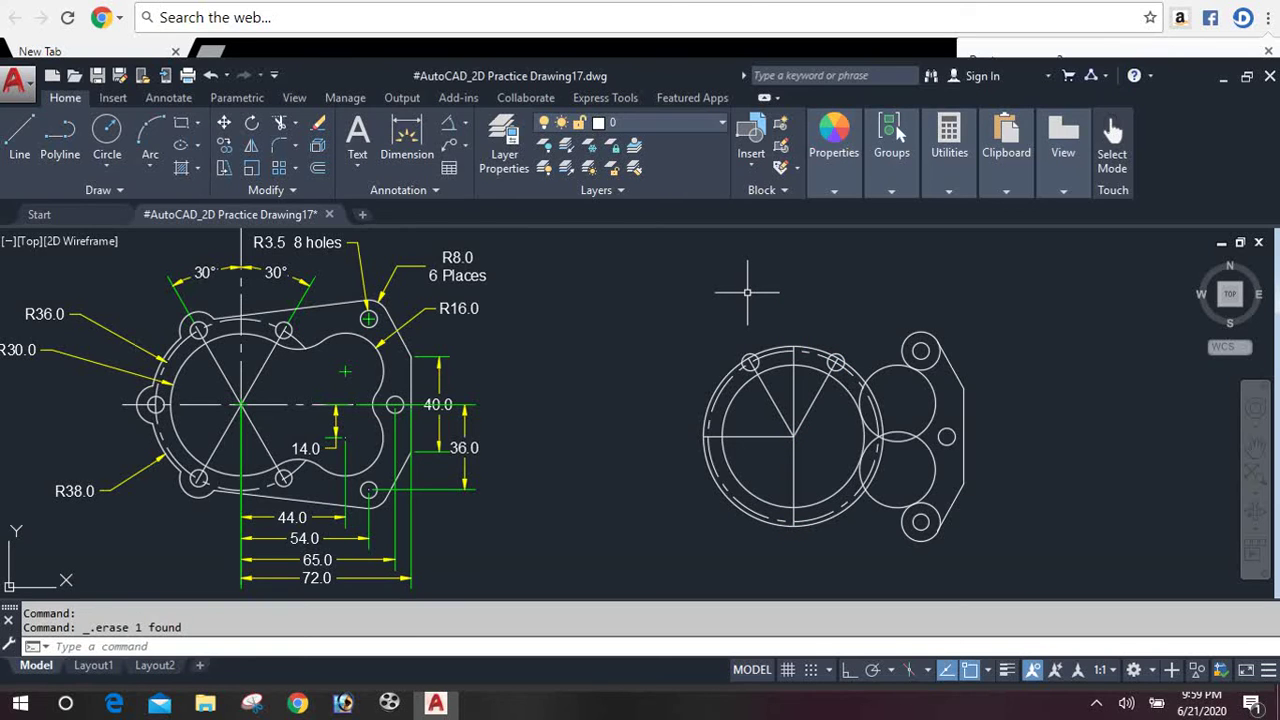
left_click(451, 123)
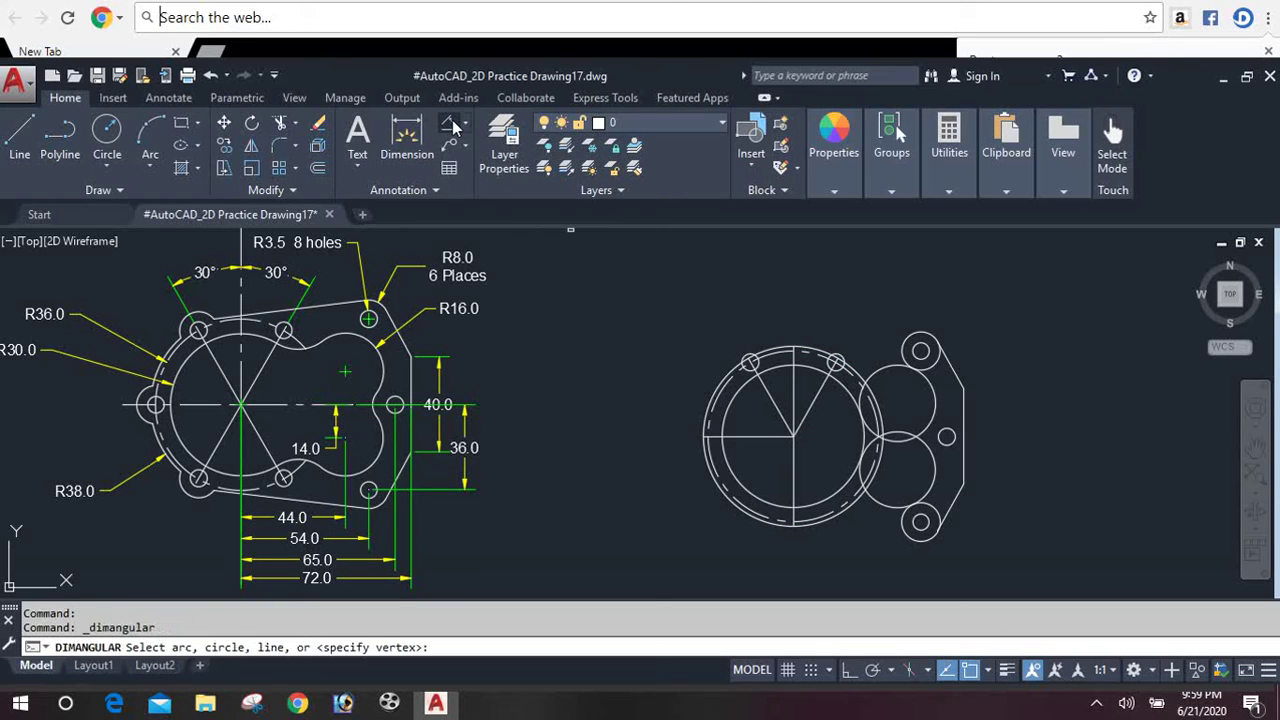
left_click(767, 390)
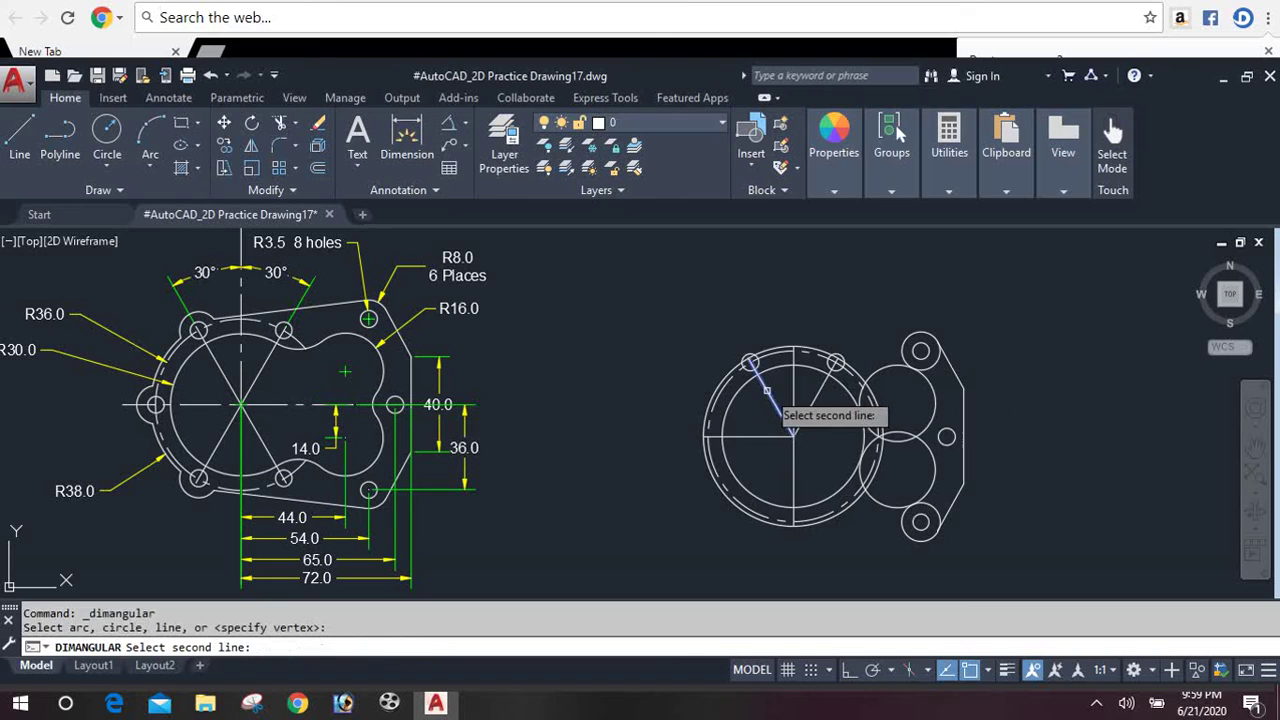
left_click(793, 430)
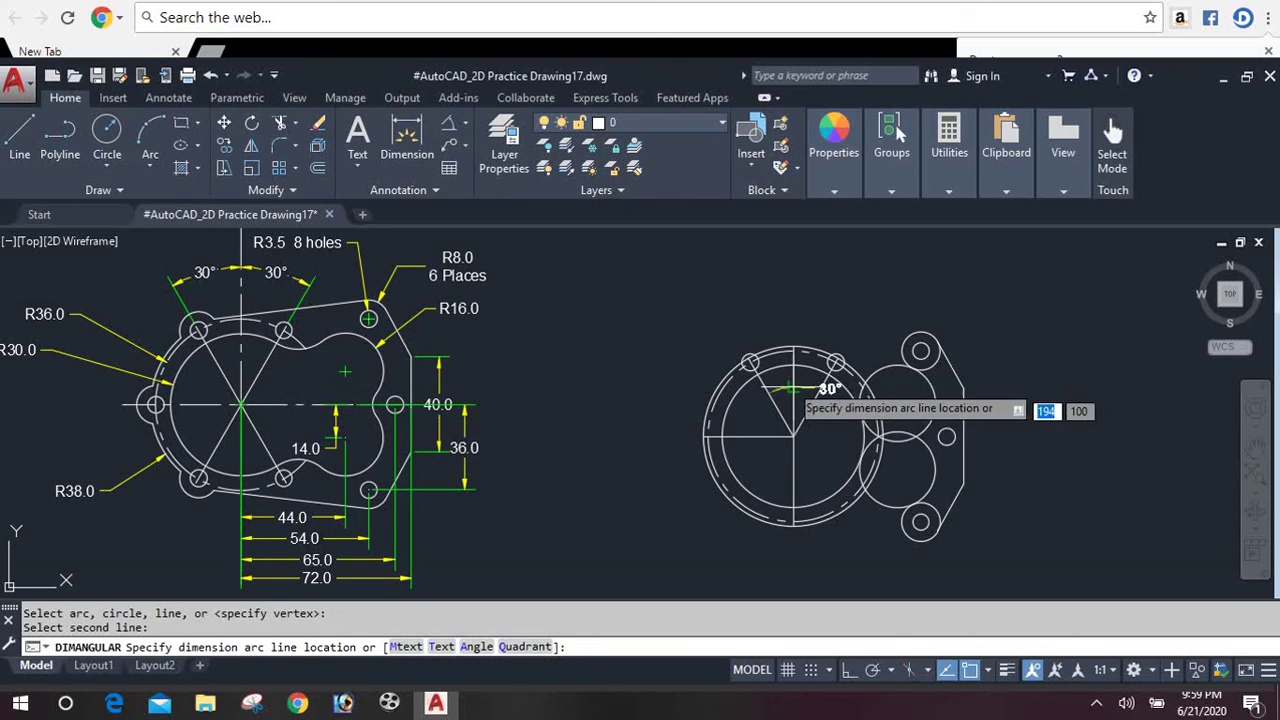
left_click(751, 301)
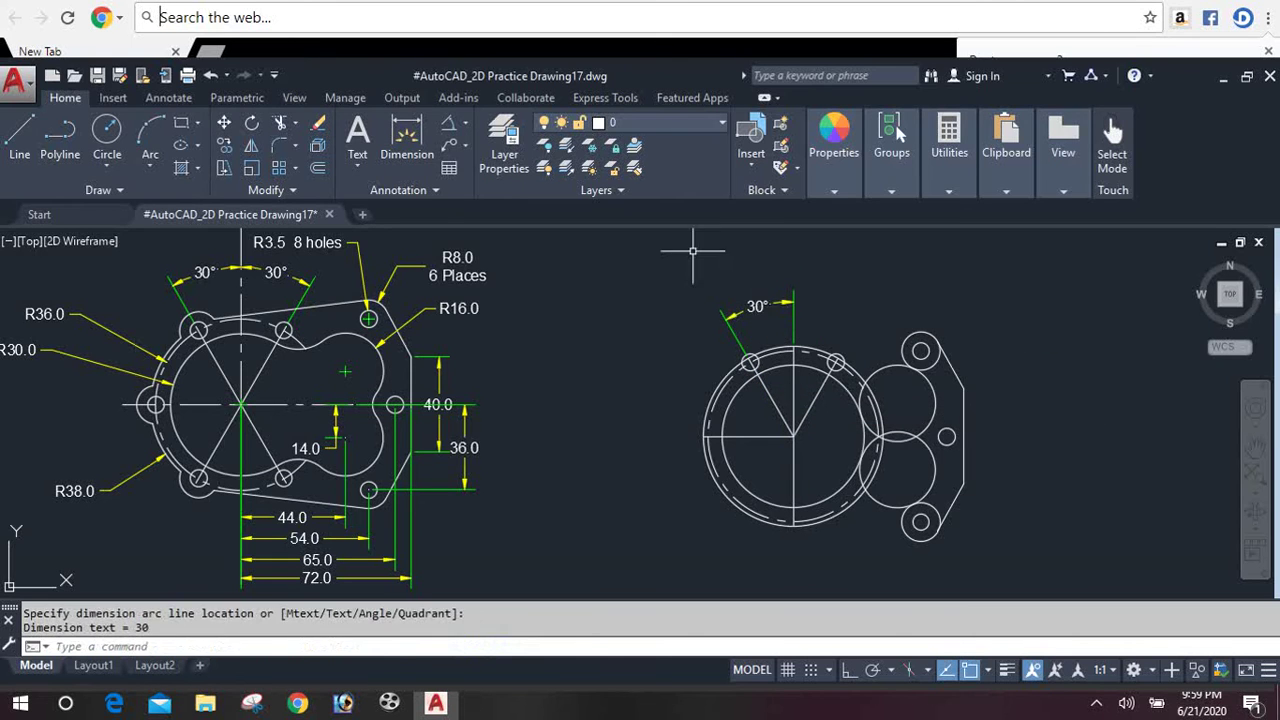
left_click(756, 305)
key("Delete")
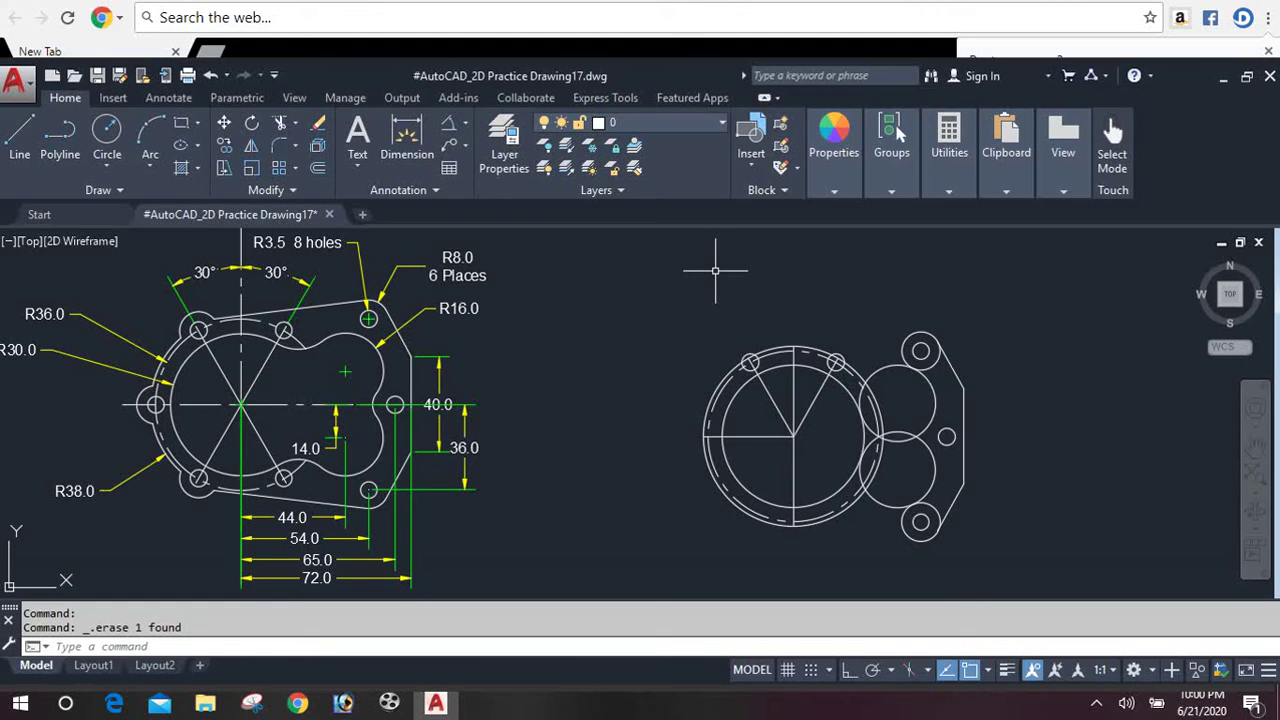
type("c")
Step: Draw an R8 boss circle around the upper-left hole
key("Return")
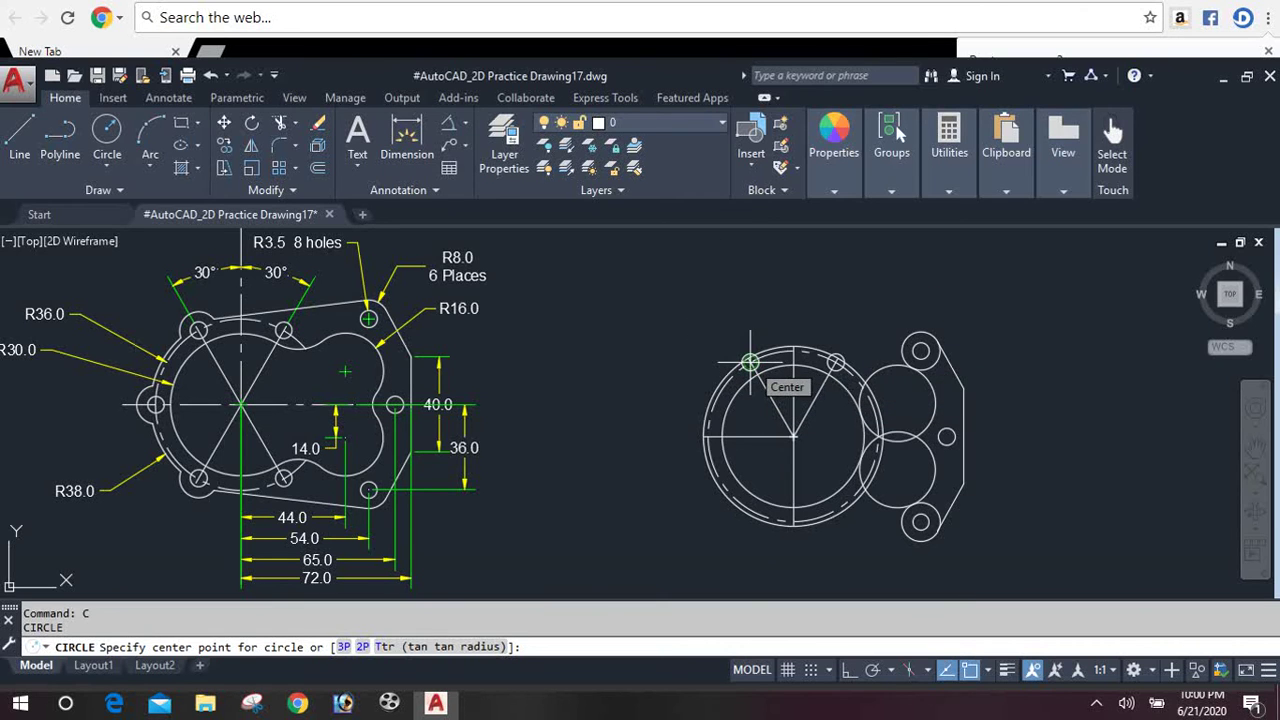
left_click(750, 362)
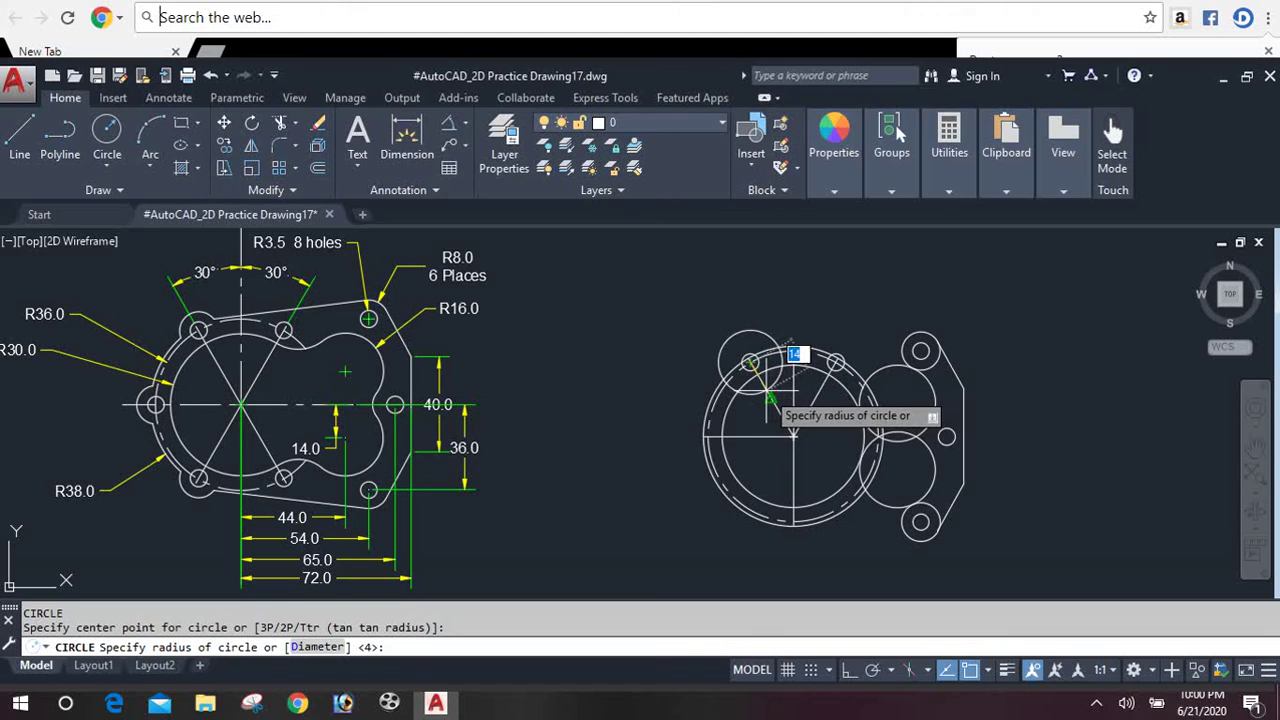
type("8")
key("Return")
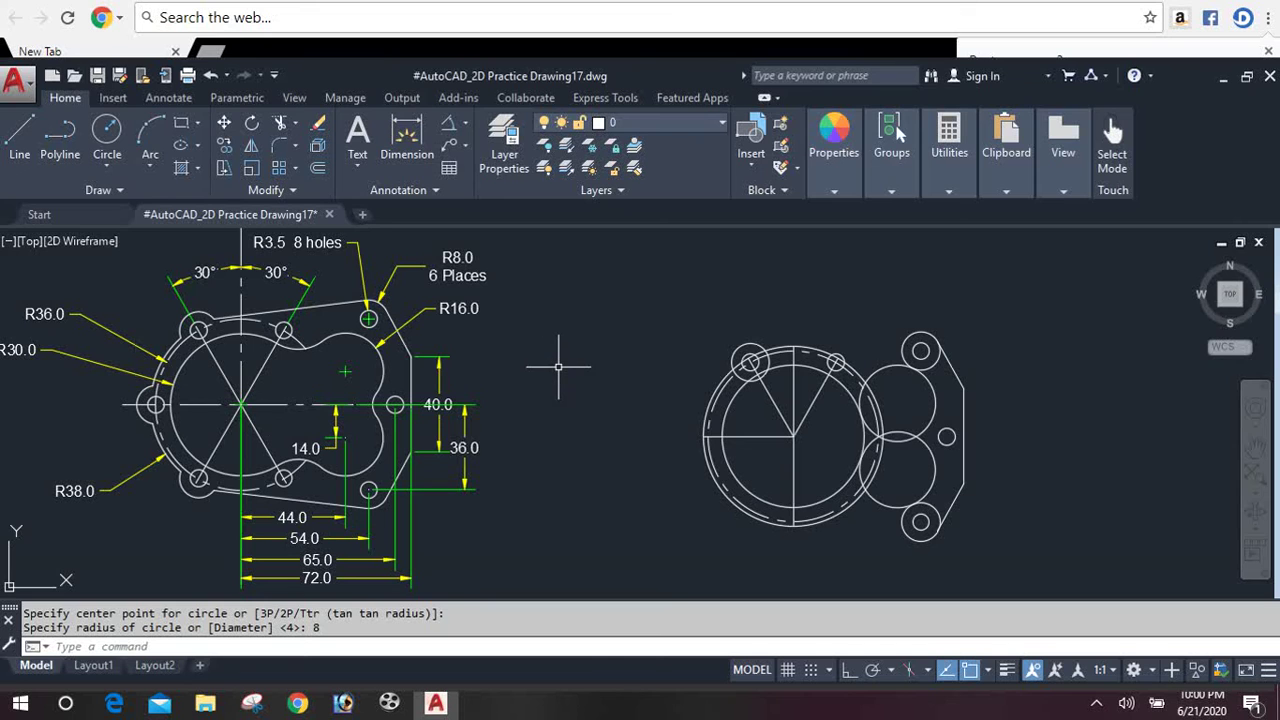
Step: Add an R3.5 hole on the bolt circle's left side with an R8 boss around it
key("Return")
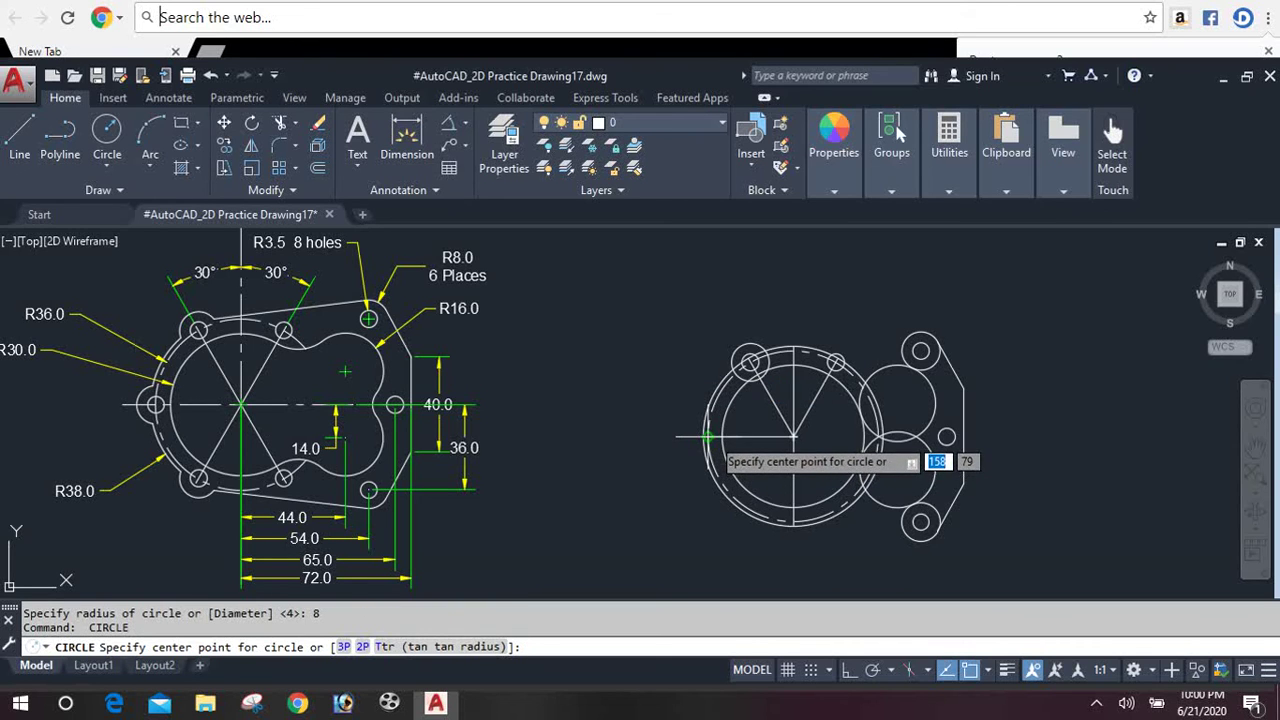
left_click(707, 437)
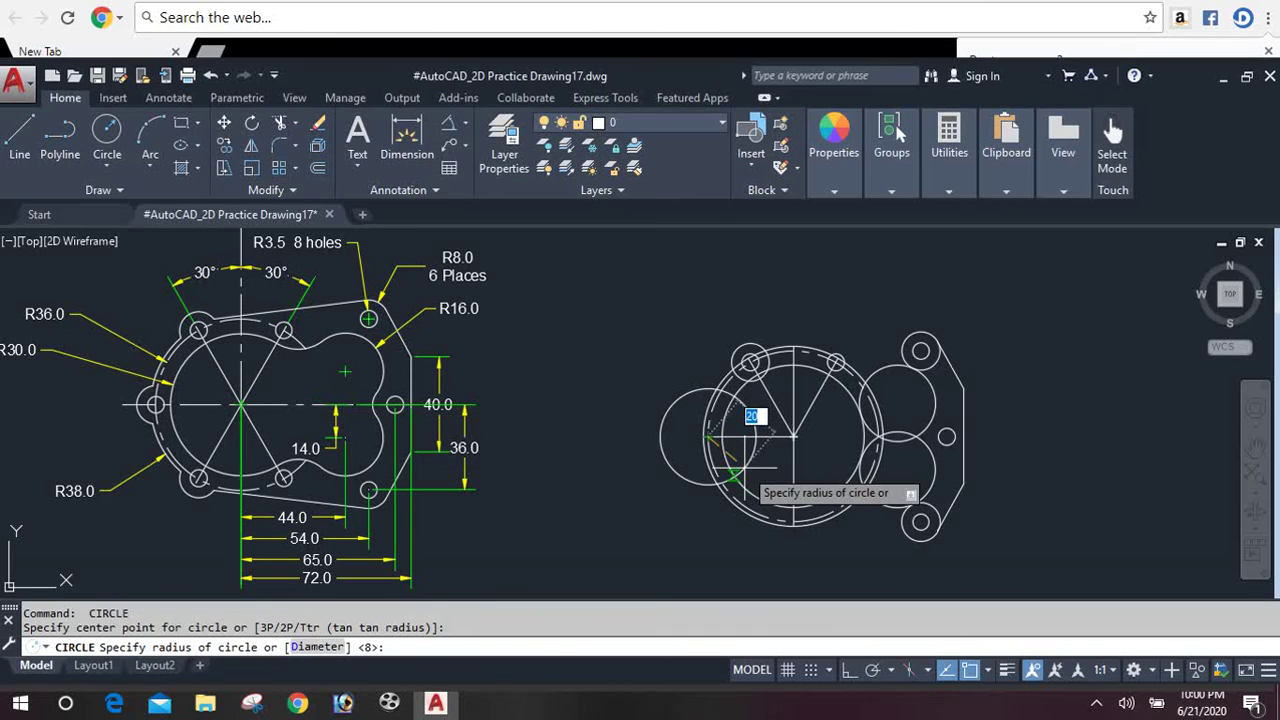
type("3.5")
key("Return")
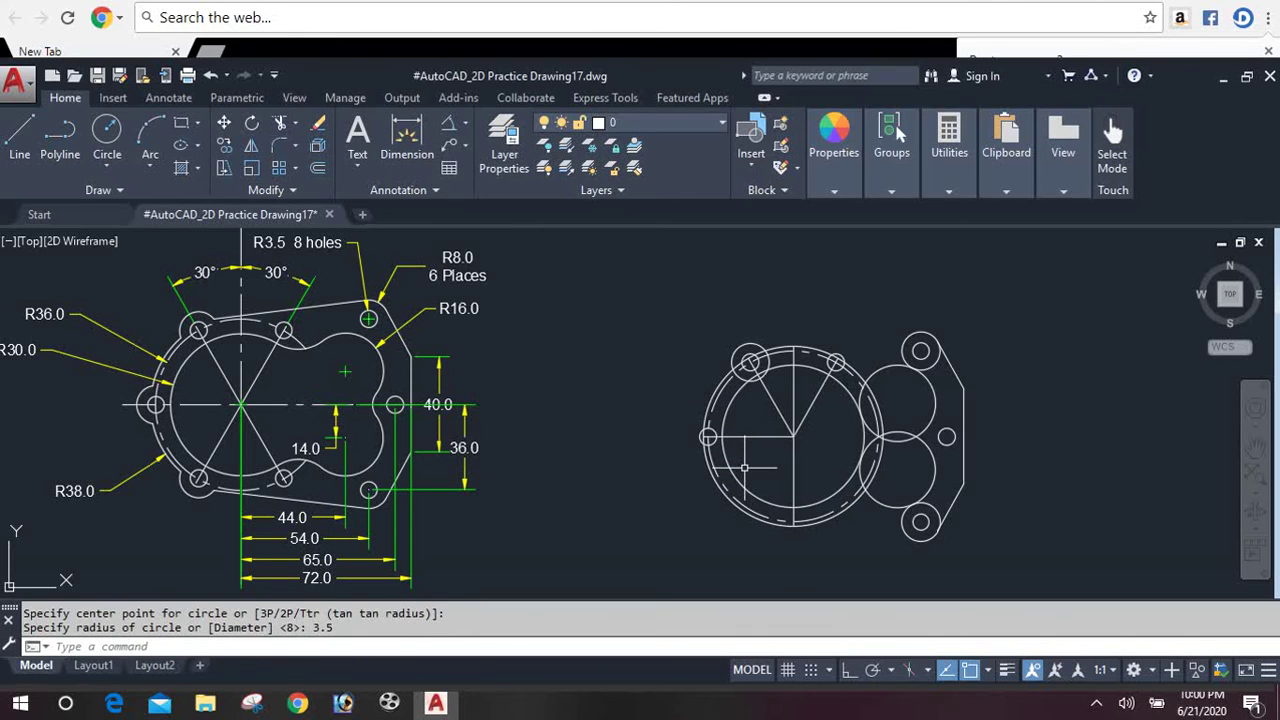
key("Return")
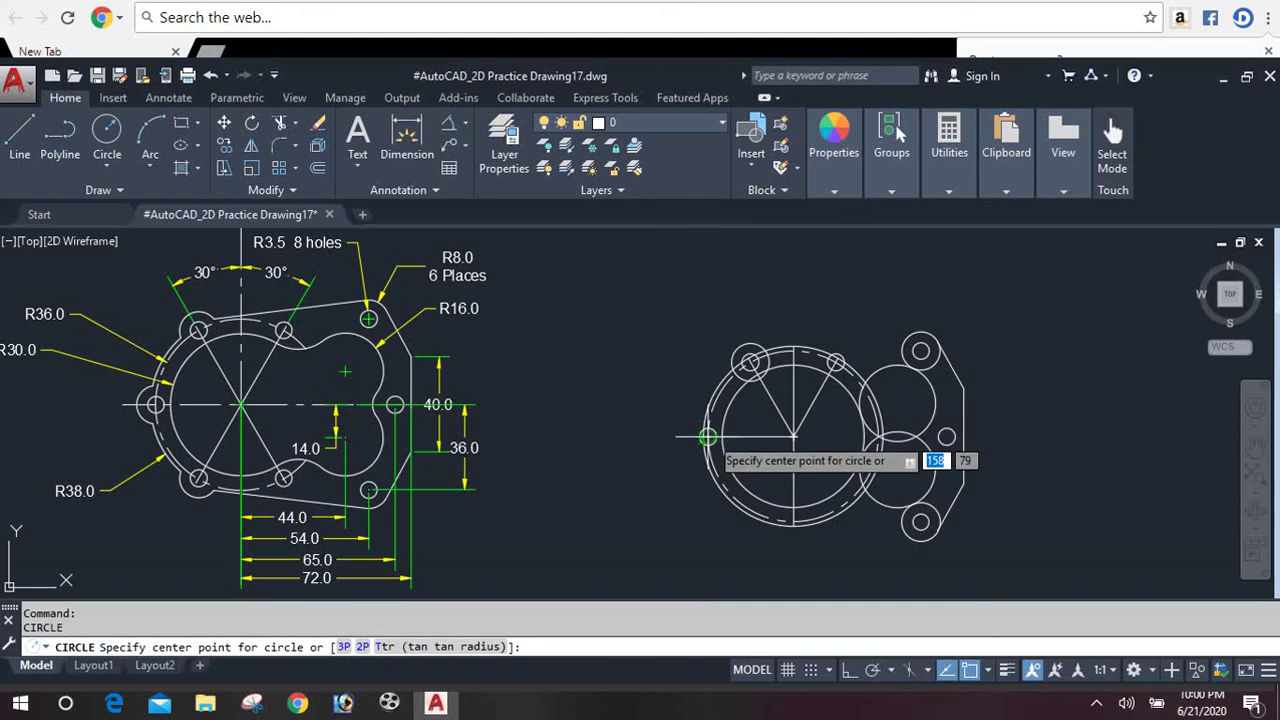
left_click(707, 437)
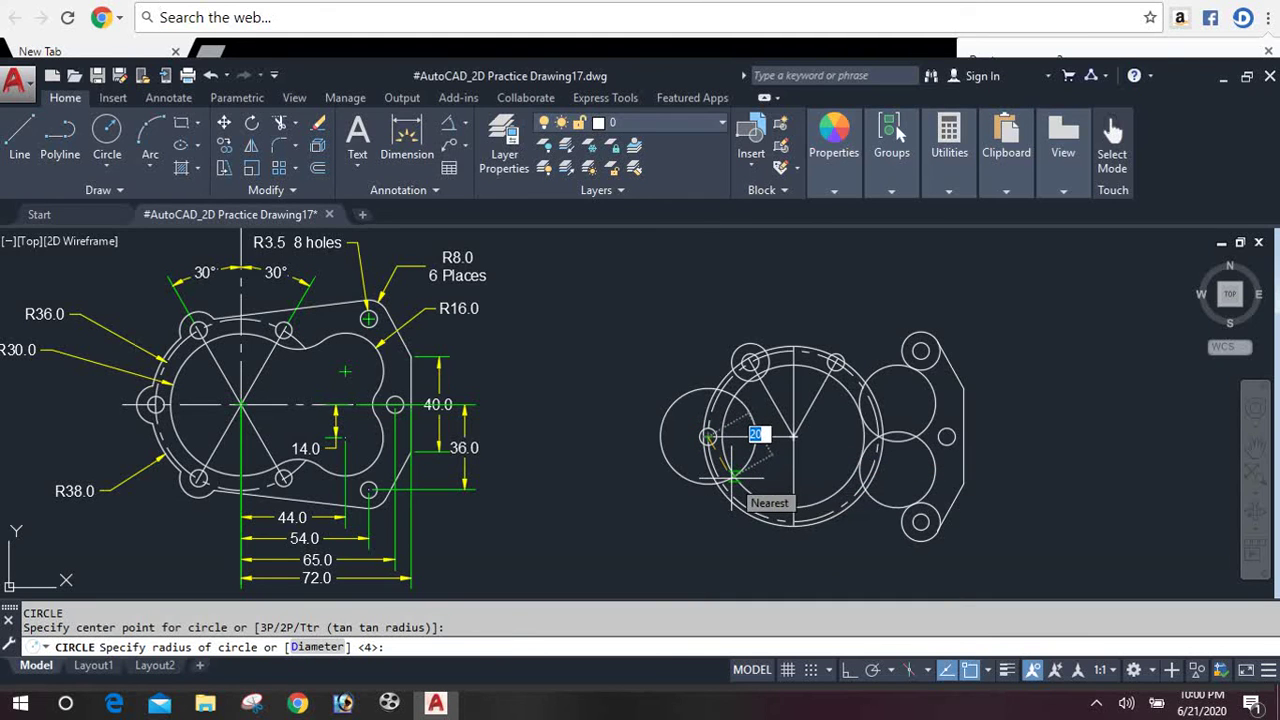
type("8")
key("Return")
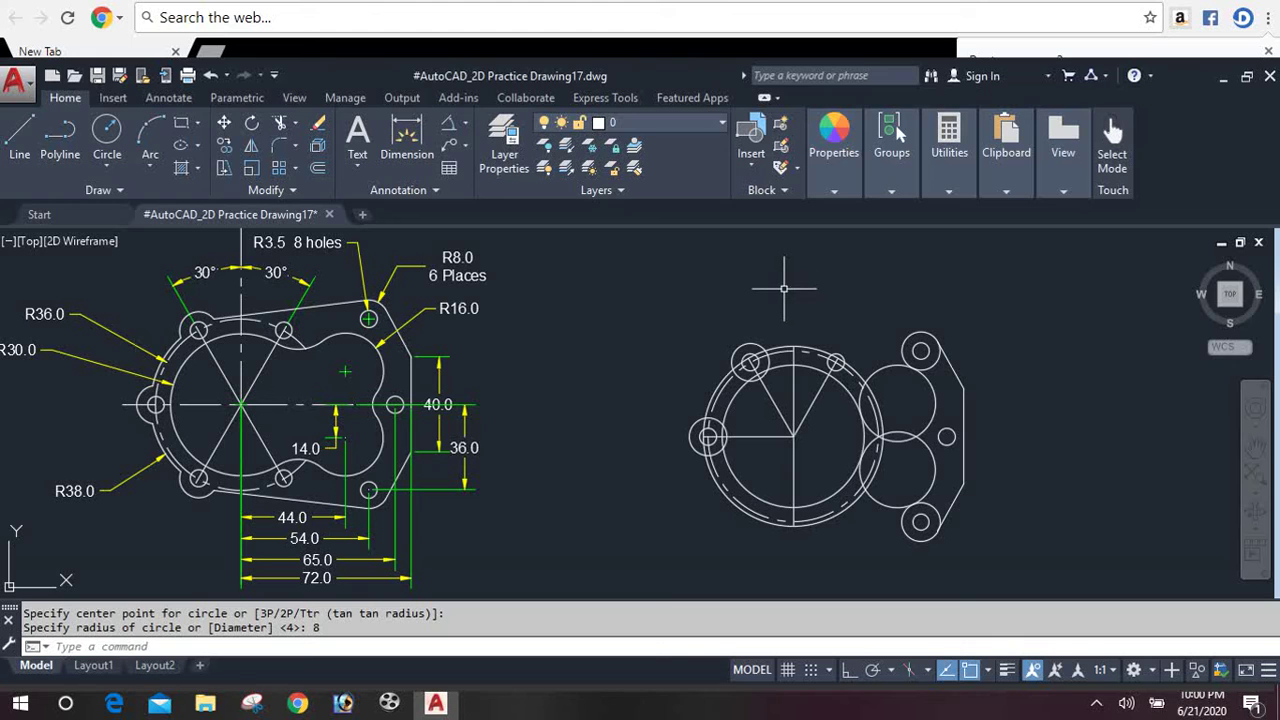
Step: Draw a line tangent to the top-right circle and the upper-left R8 boss, closing the top edge
type("l")
key("Return")
type("t")
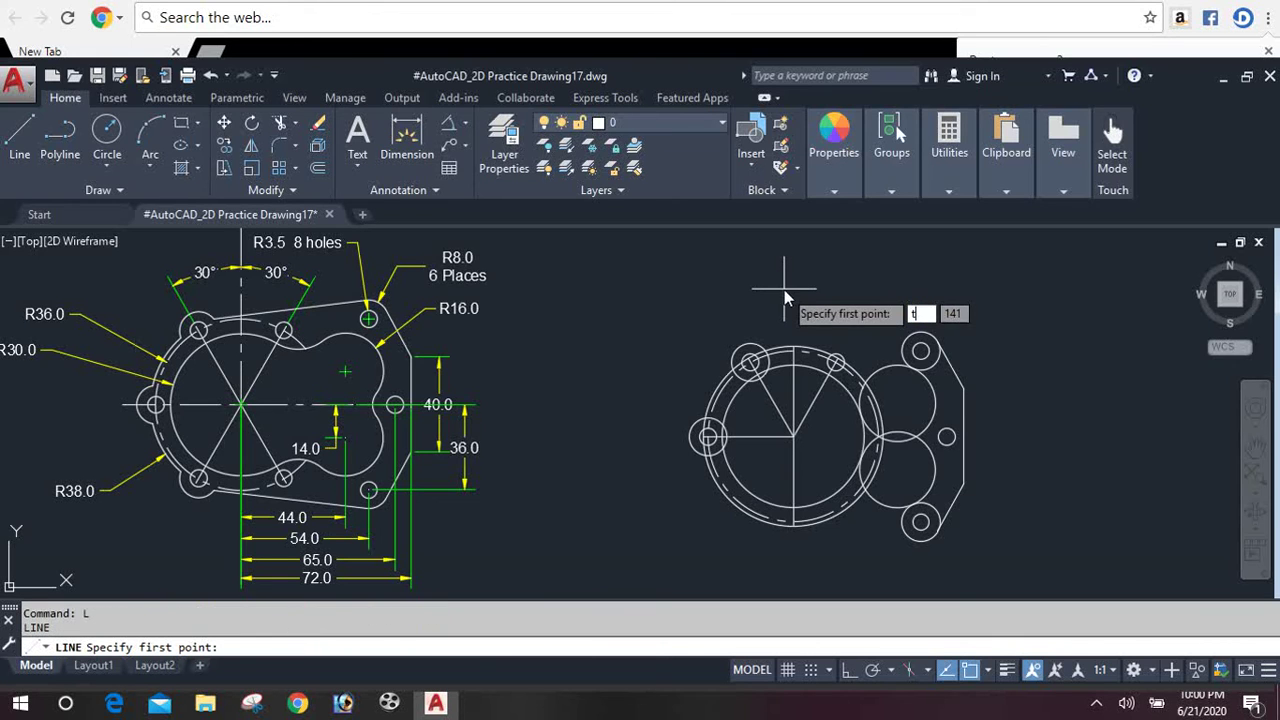
type("an")
key("Return")
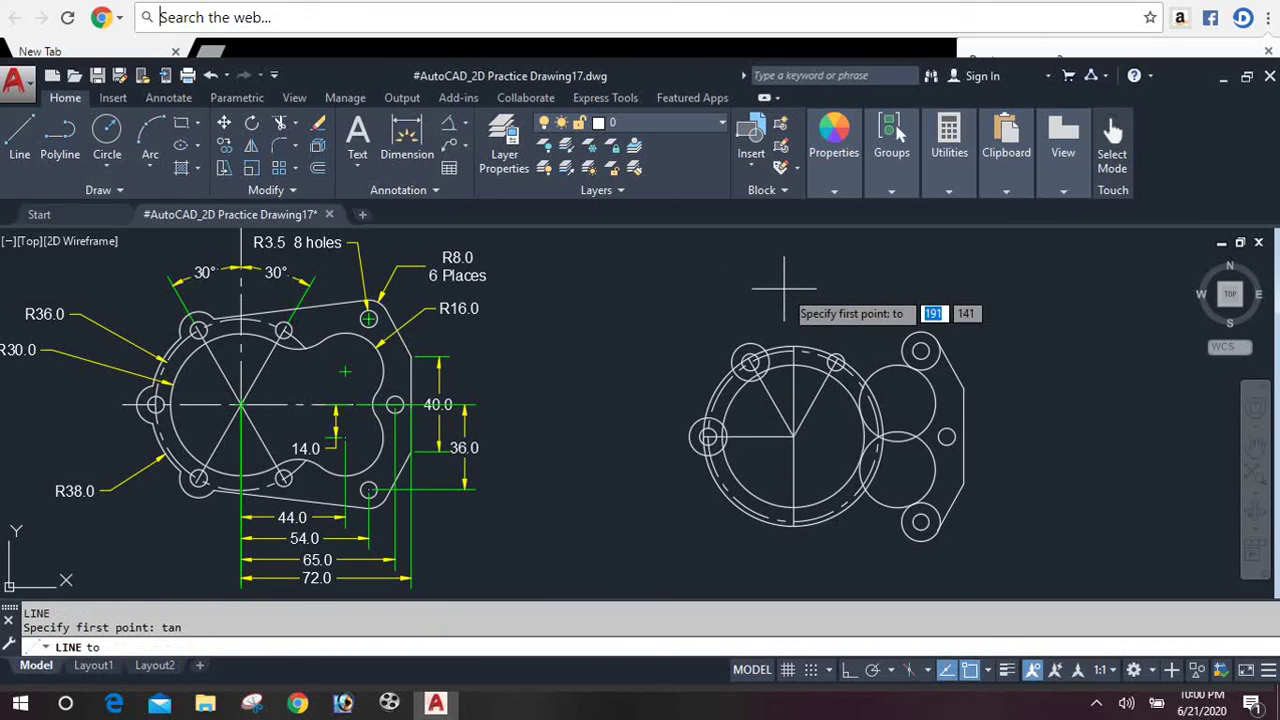
left_click(920, 340)
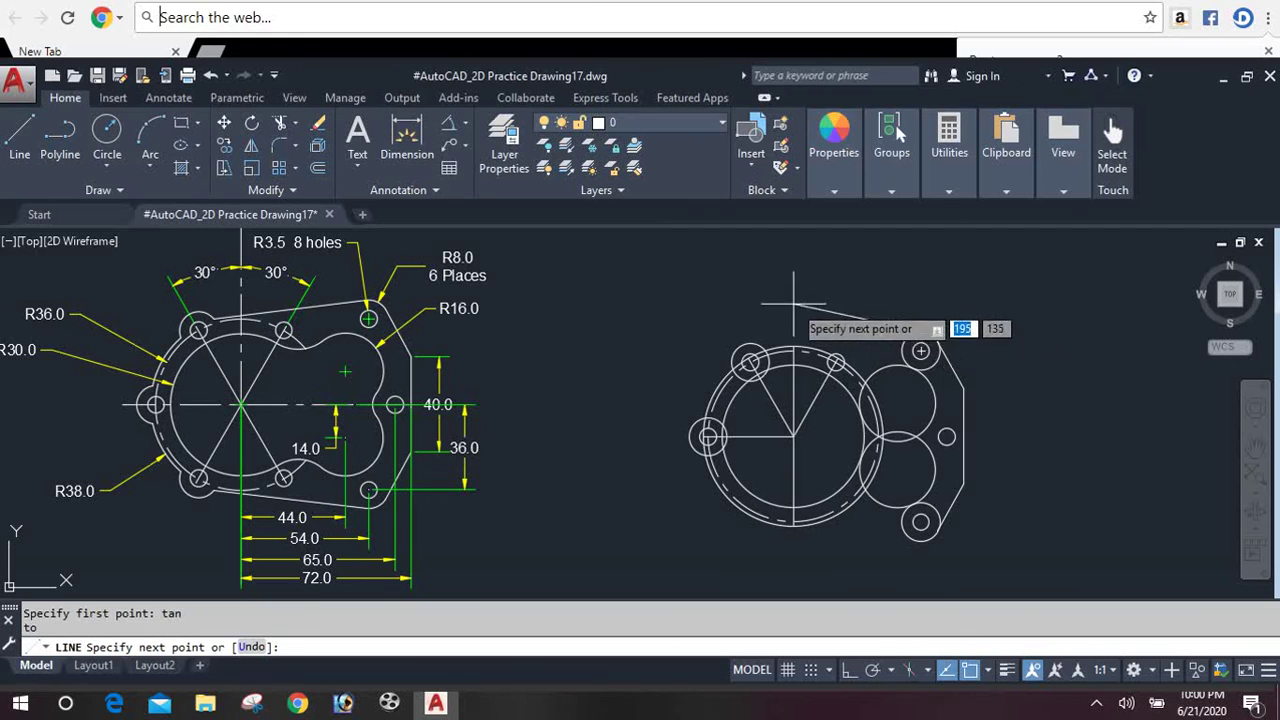
left_click(765, 350)
key("Return")
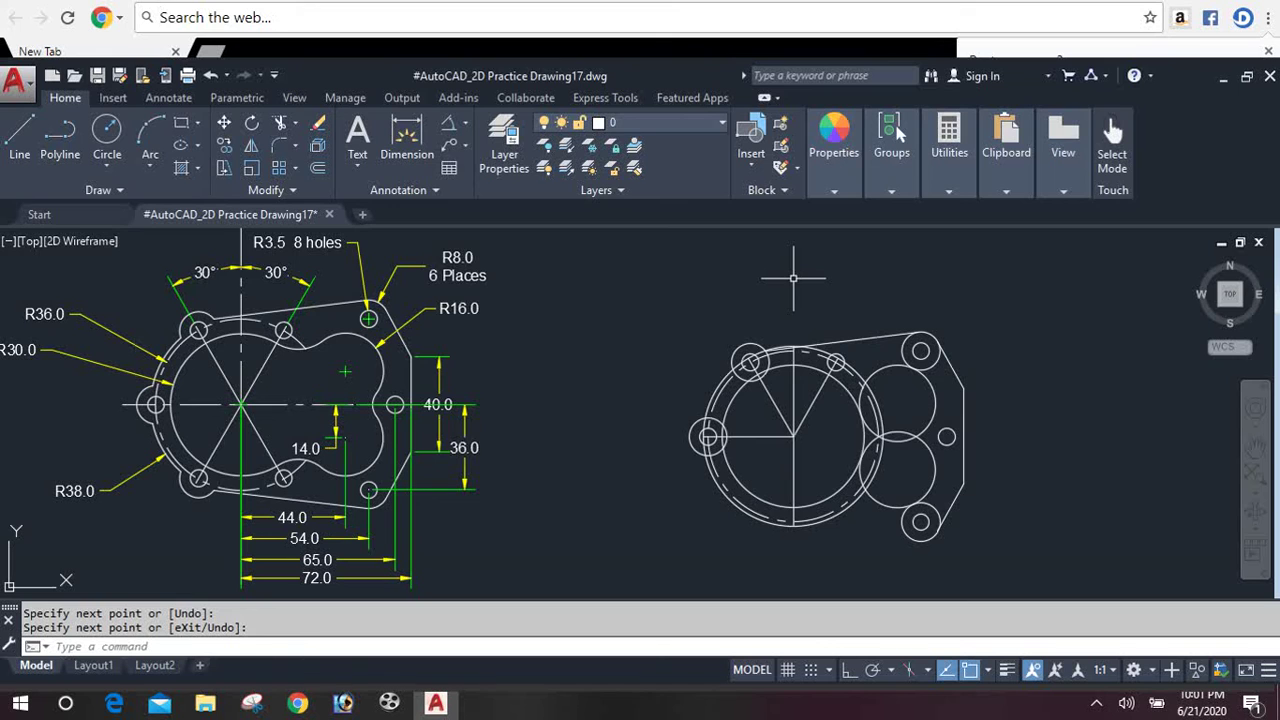
type("tr")
key("Return")
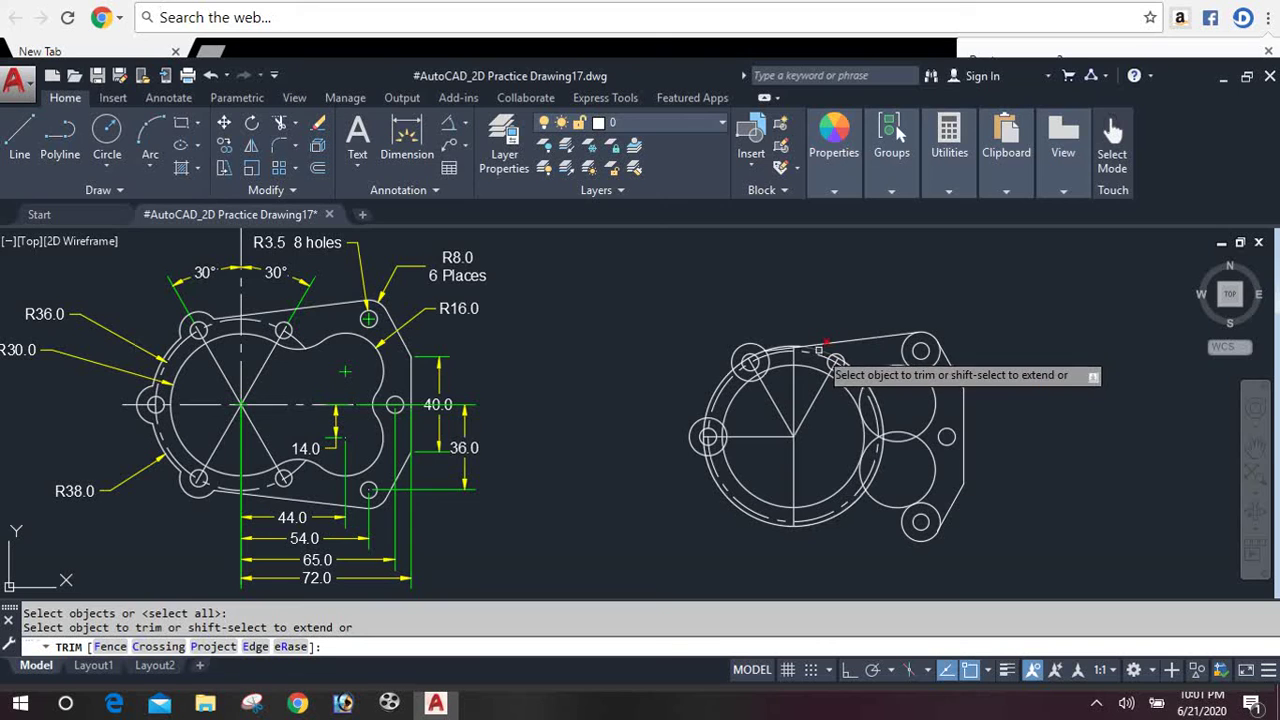
Step: Trim away two leftover arc pieces beneath the new top tangent edge
left_click(819, 346)
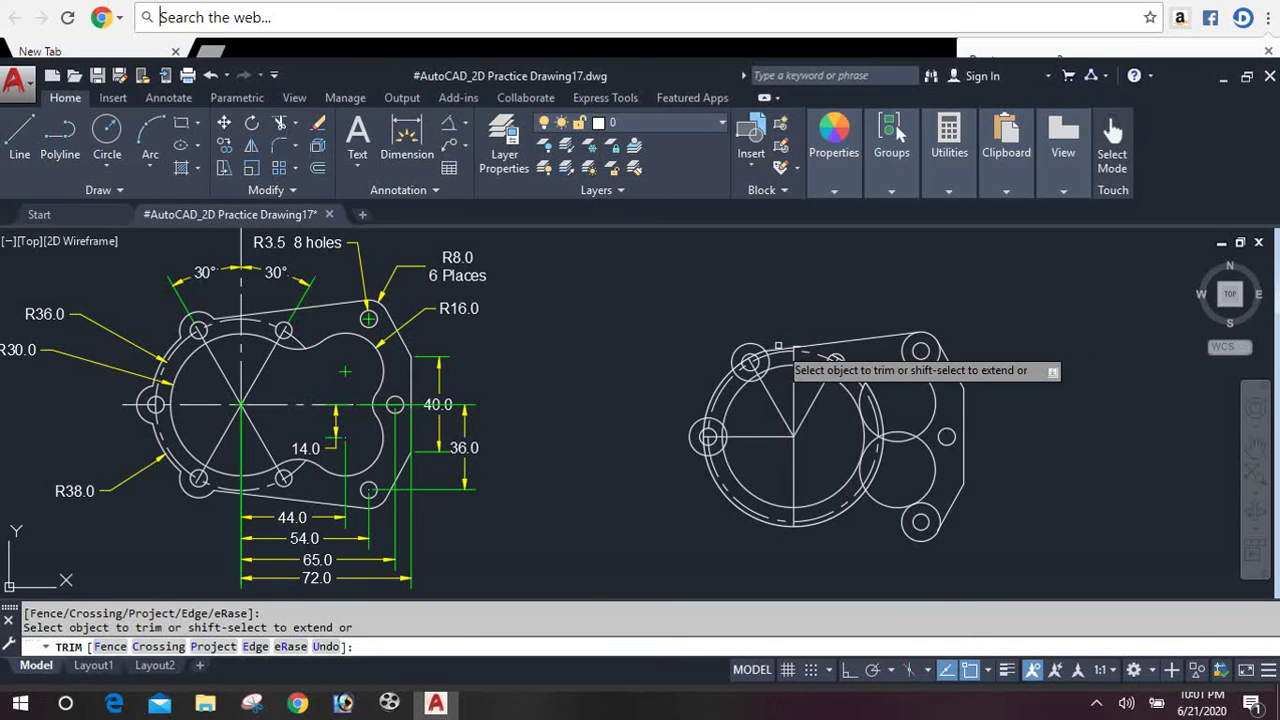
left_click(778, 347)
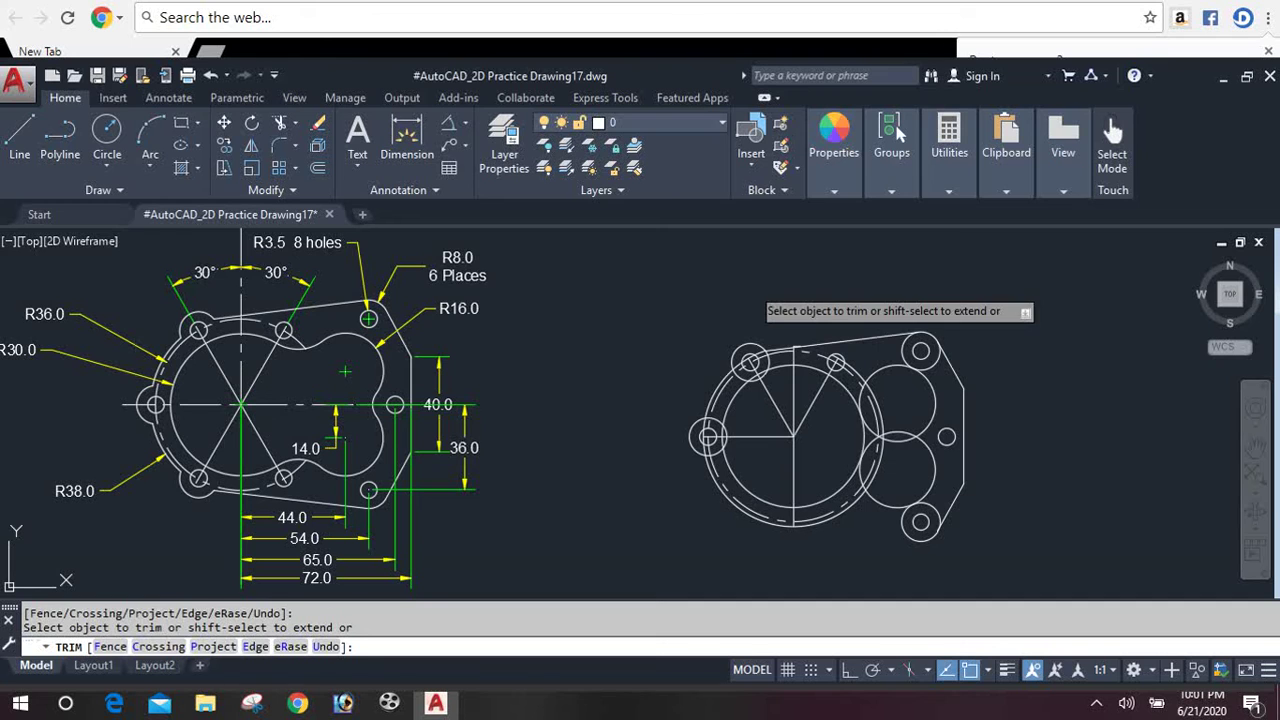
key("Escape")
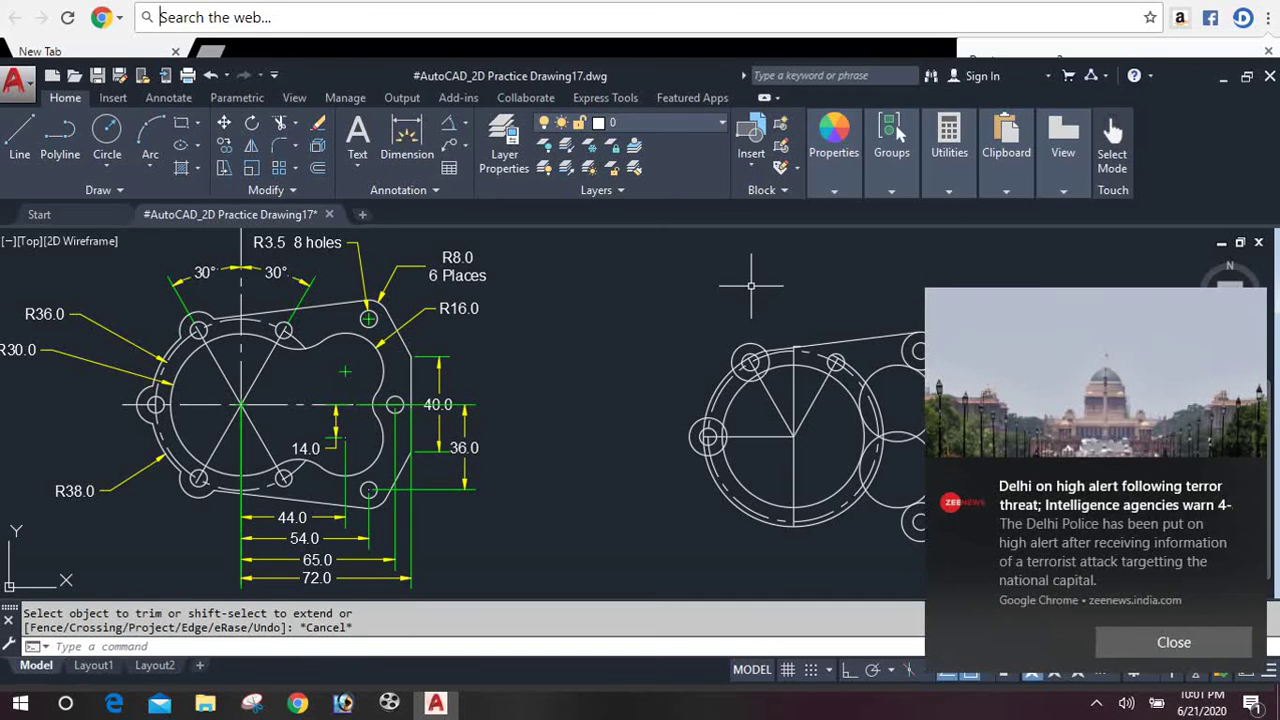
Step: Dismiss the news notification and zoom window in on the upper-left boss
type("z")
key("Return")
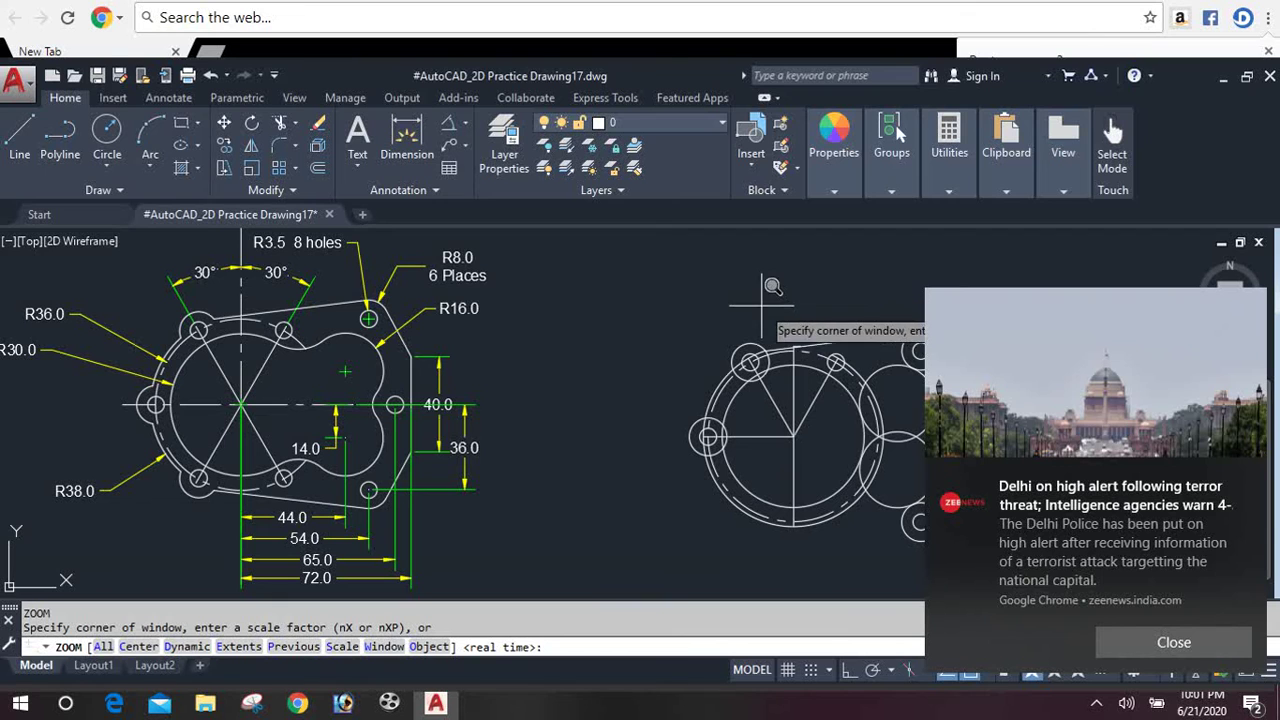
left_click(1184, 645)
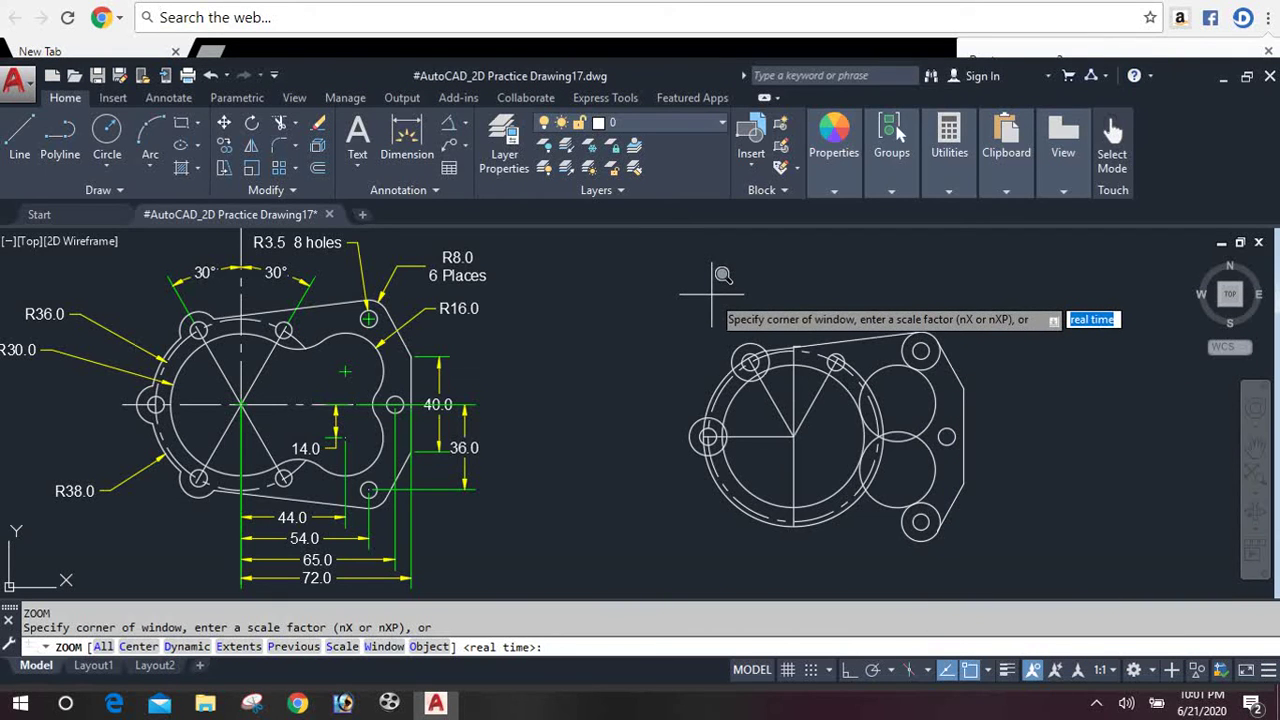
type("w")
key("Return")
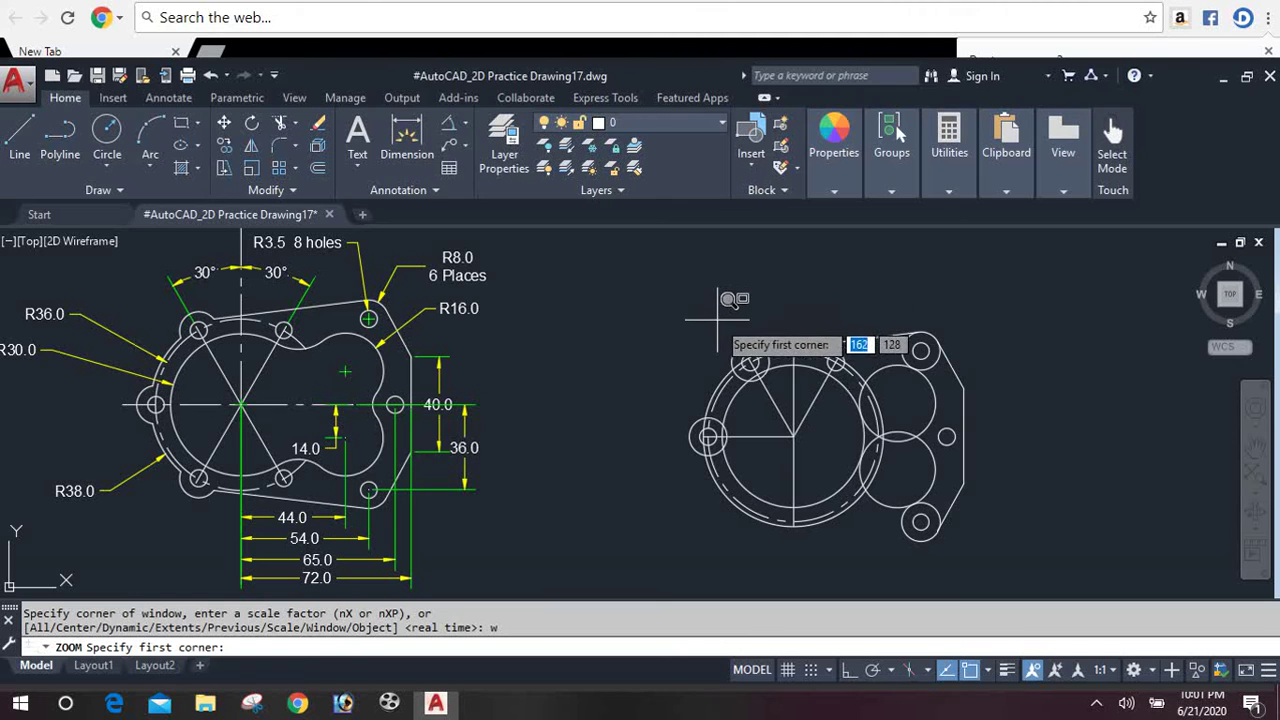
left_click(717, 320)
left_click(800, 383)
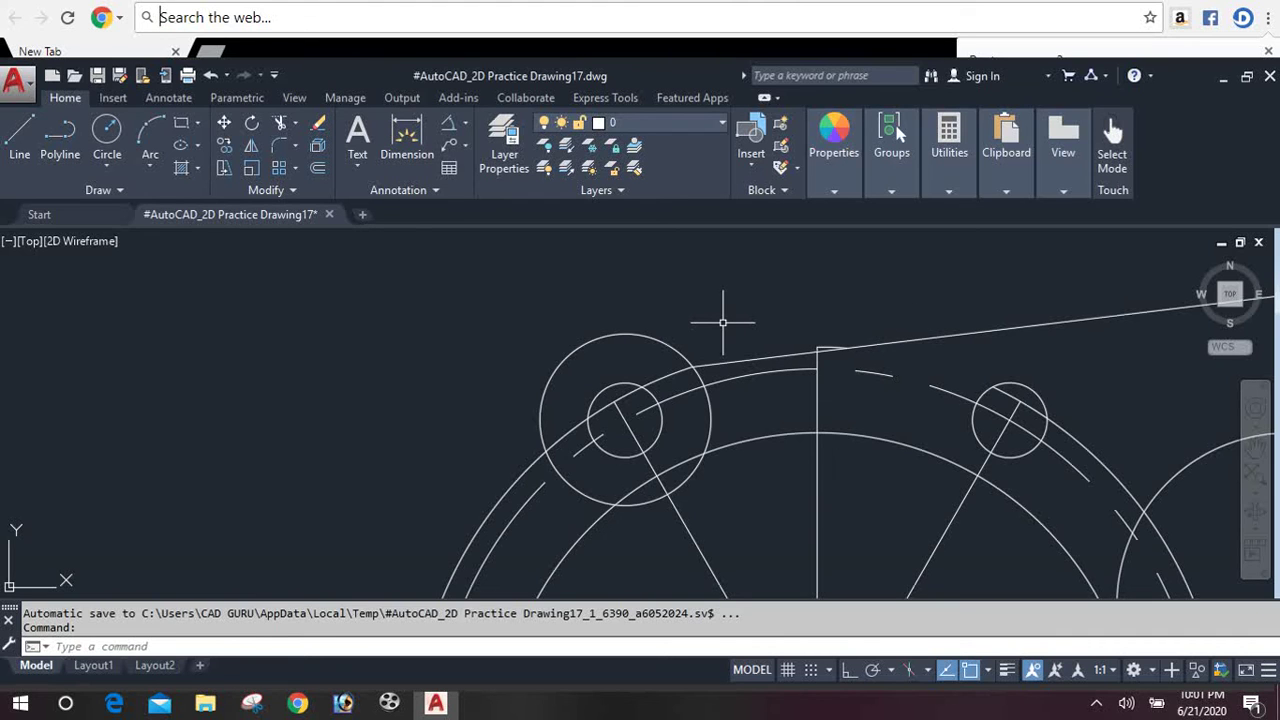
Step: Trim the three extra arc pieces around the left boss and bolt circle
type("tr")
key("Return")
key("Return")
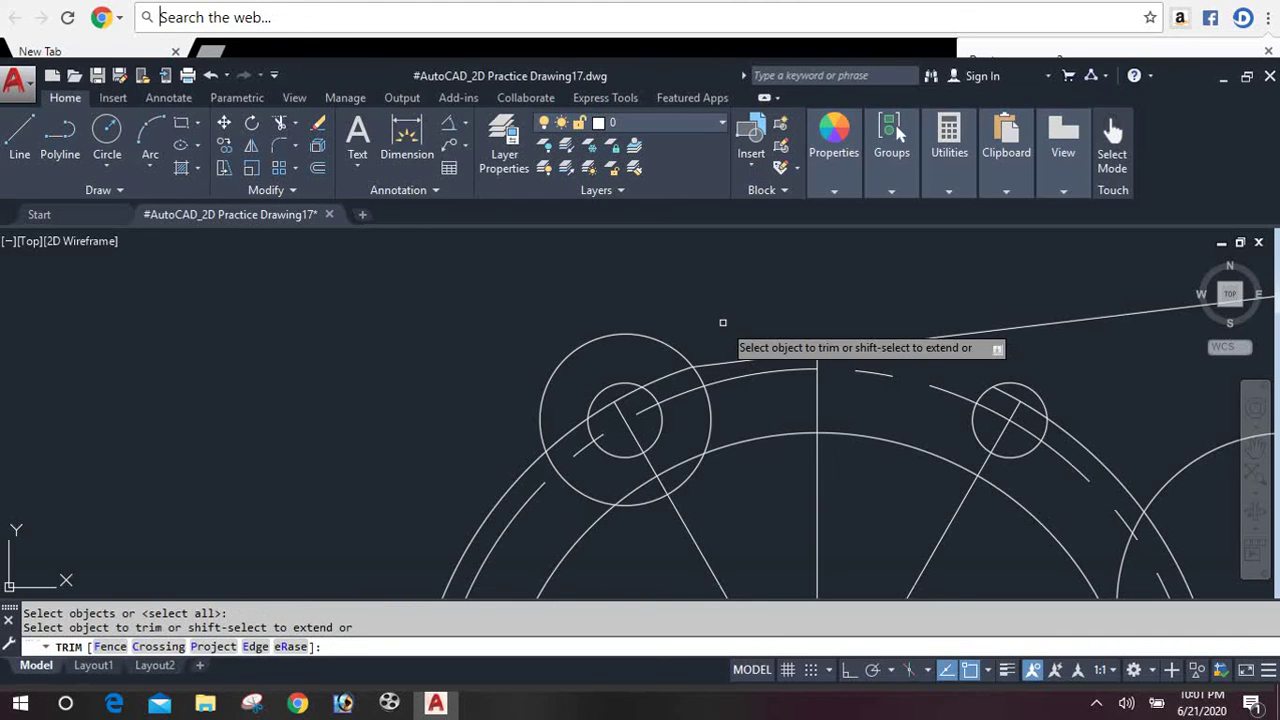
left_click(696, 374)
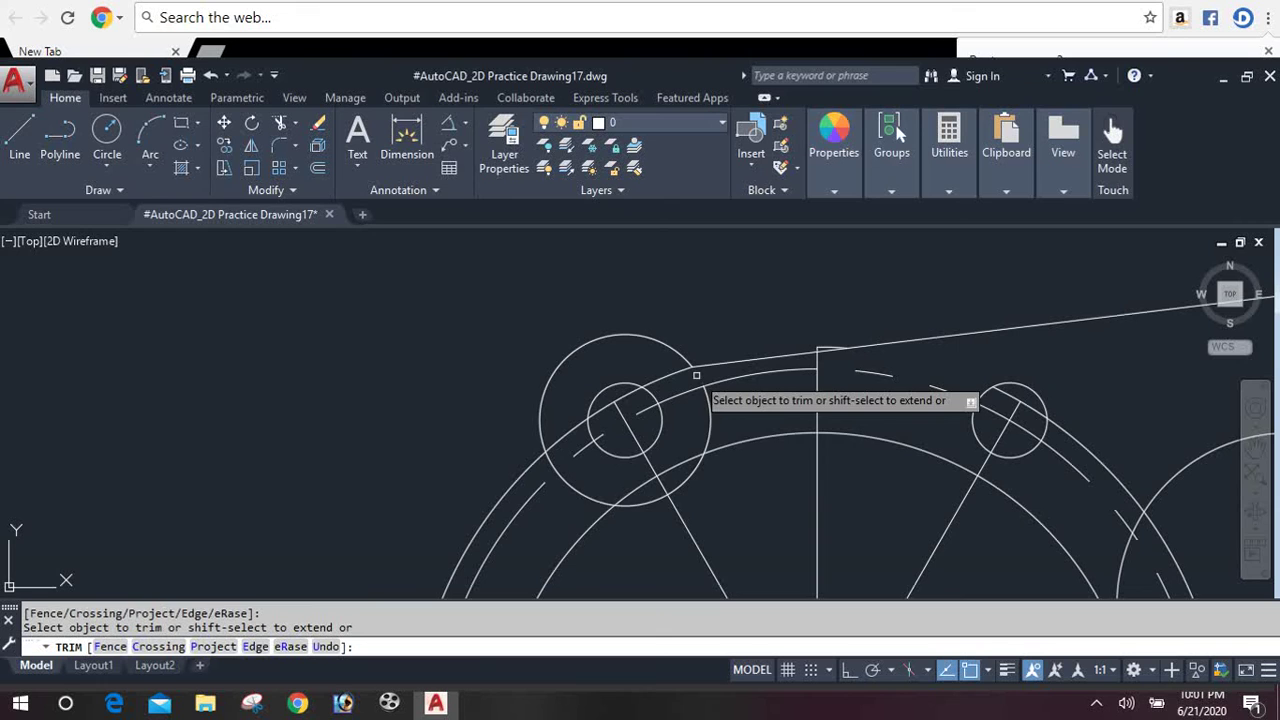
left_click(560, 434)
left_click(675, 373)
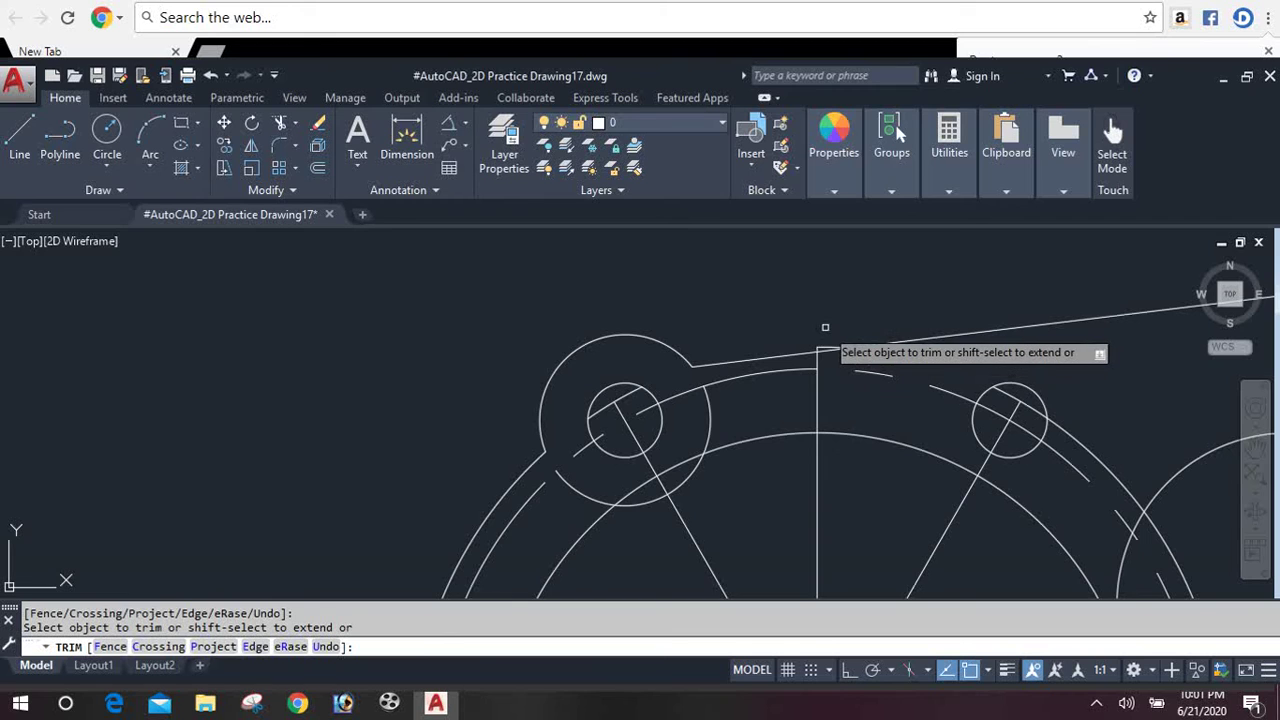
key("Escape")
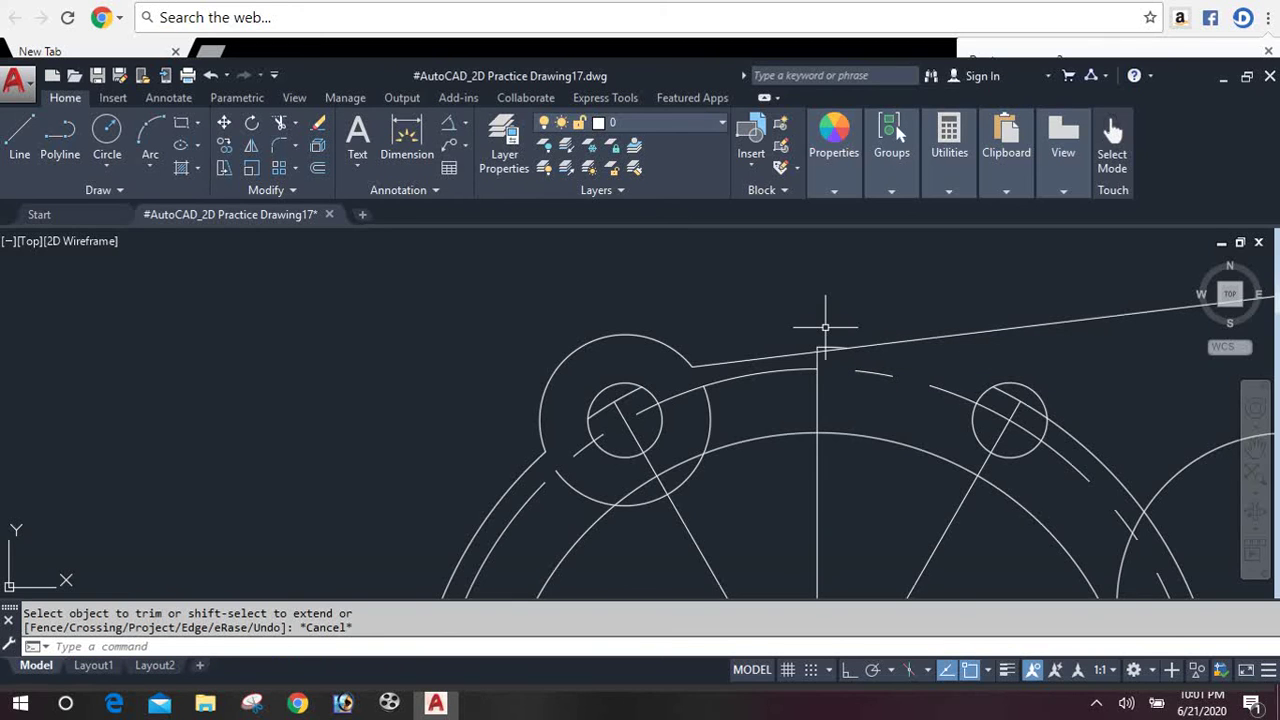
Step: Delete the vertical construction line, a short leftover segment and the stray arc inside the bolt circle
left_click(817, 398)
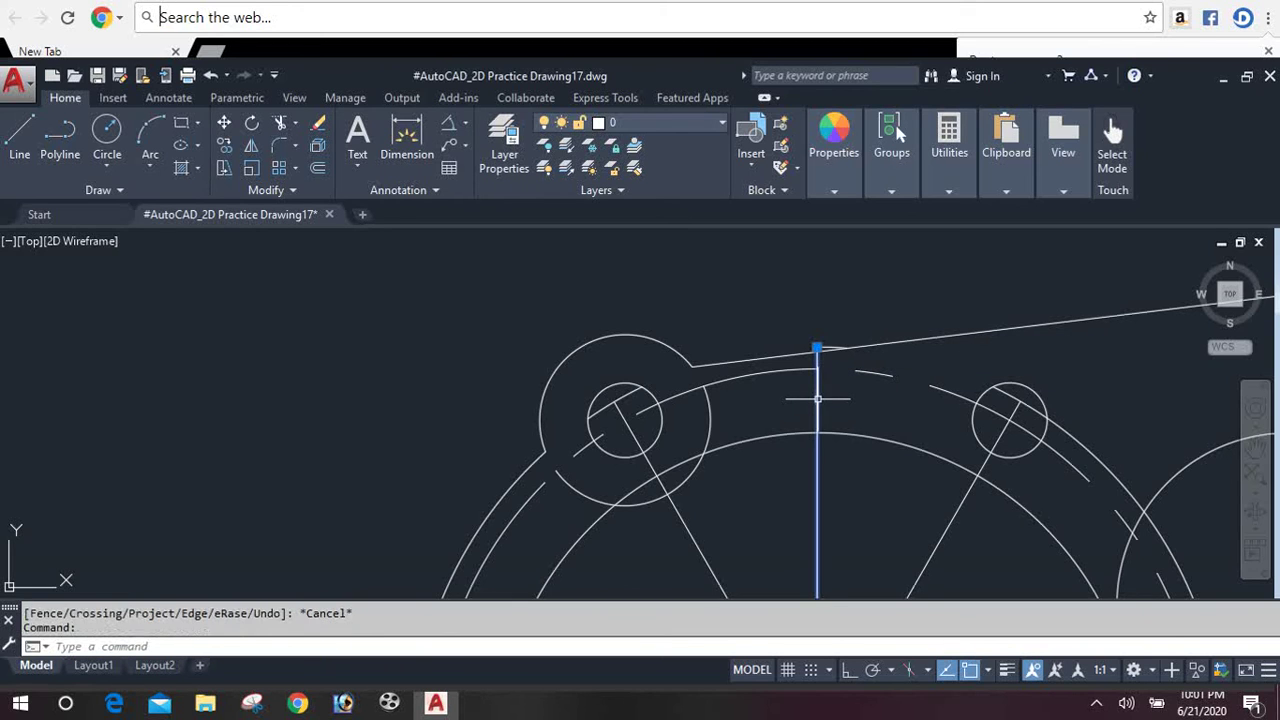
key("Delete")
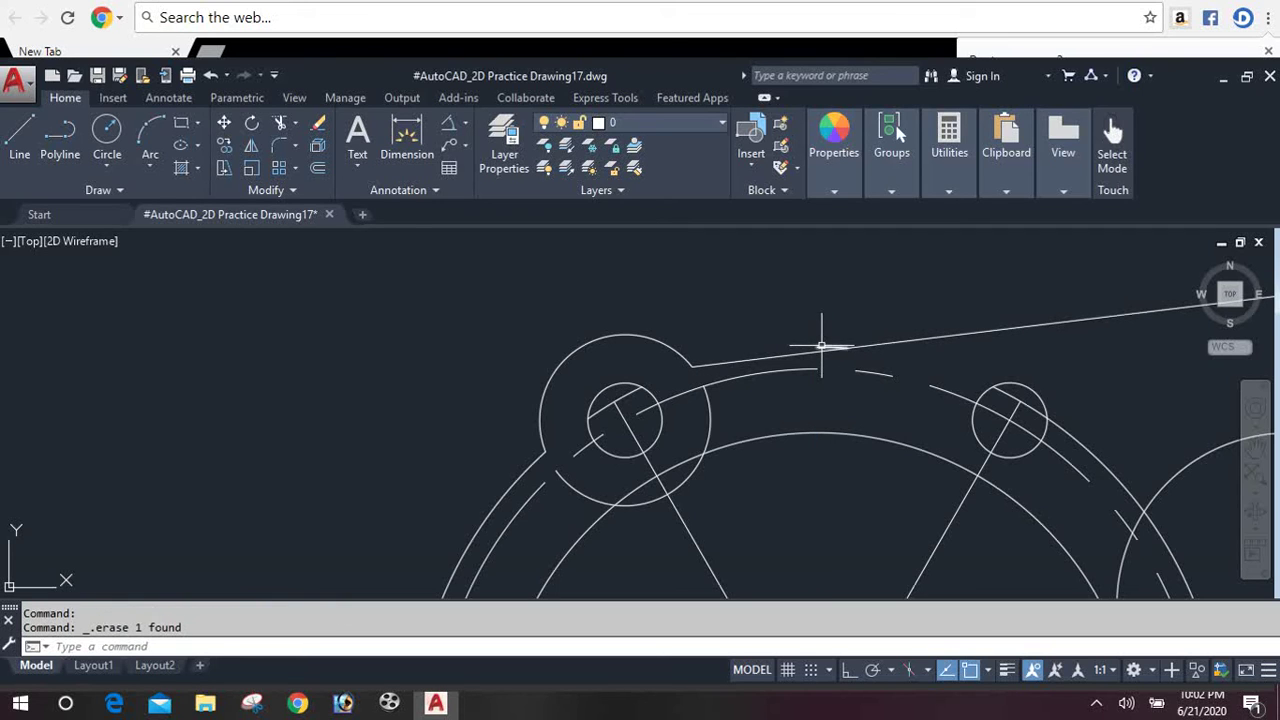
left_click(821, 346)
key("Delete")
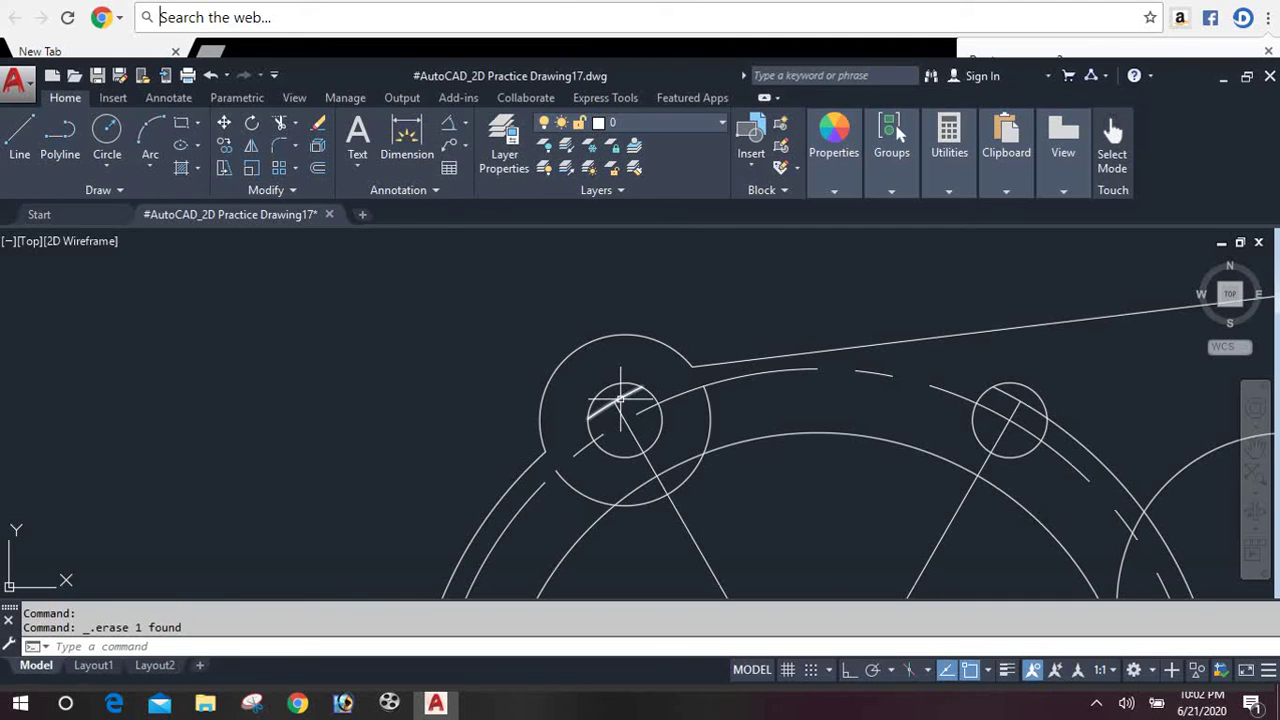
left_click(612, 400)
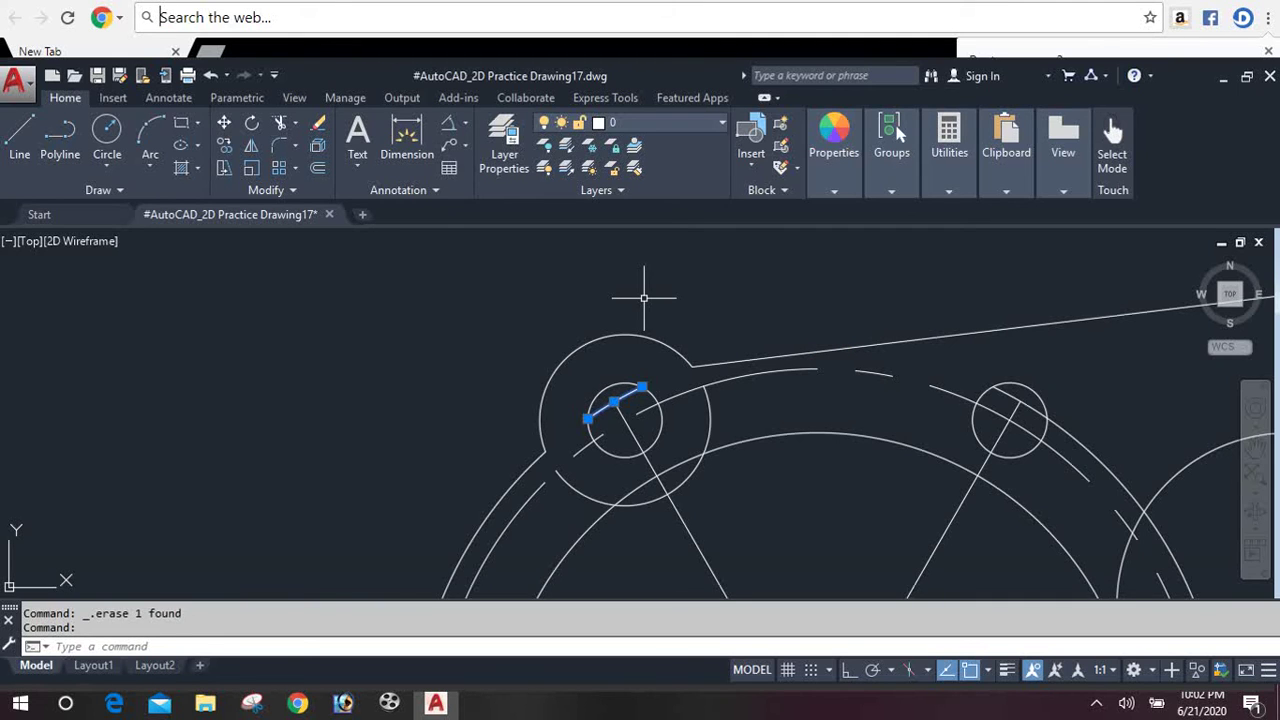
key("Delete")
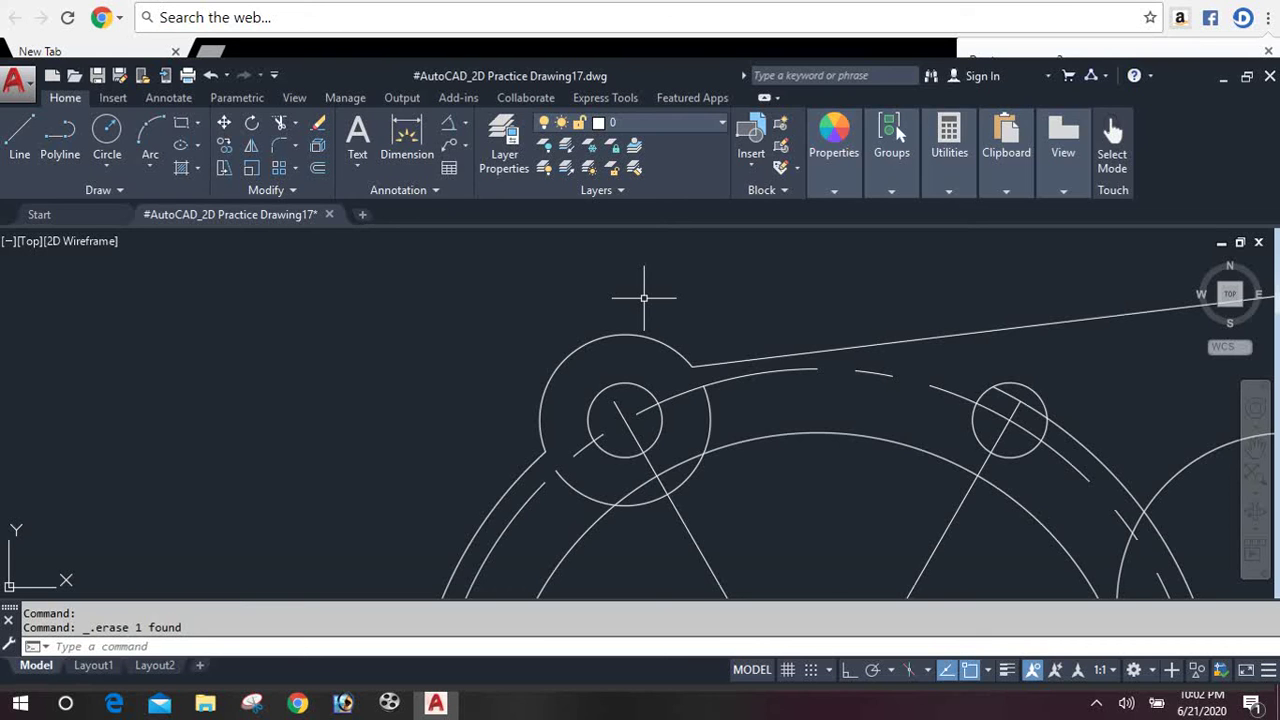
type("z")
key("Return")
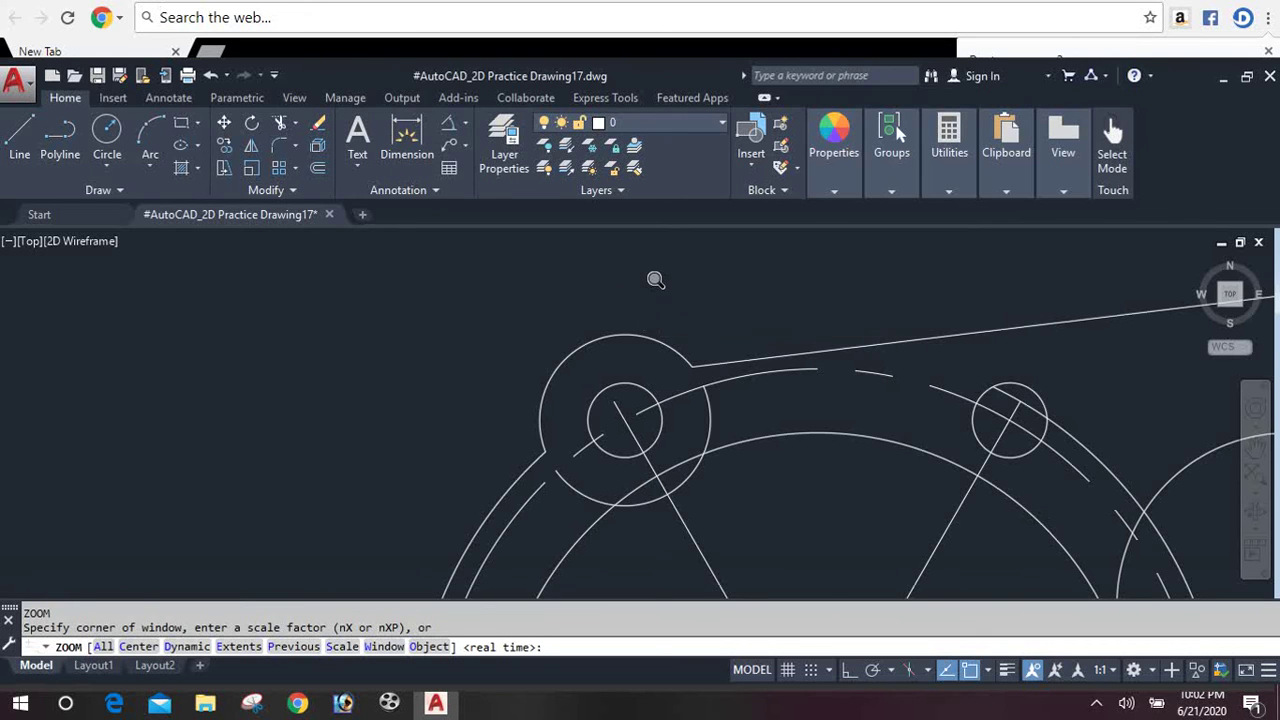
scroll(660, 281, "down", 5)
Step: Zoom to extents and delete the stray small circle at the upper-left boss
type("e")
key("Return")
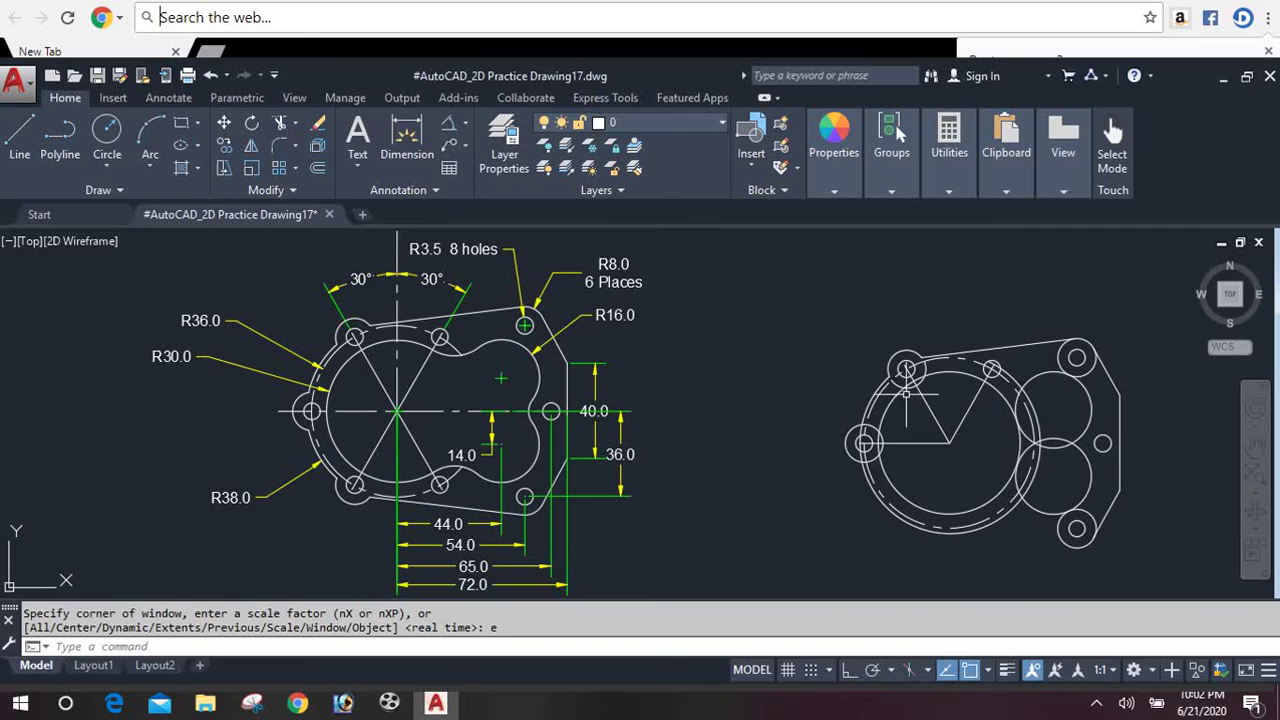
left_click(910, 380)
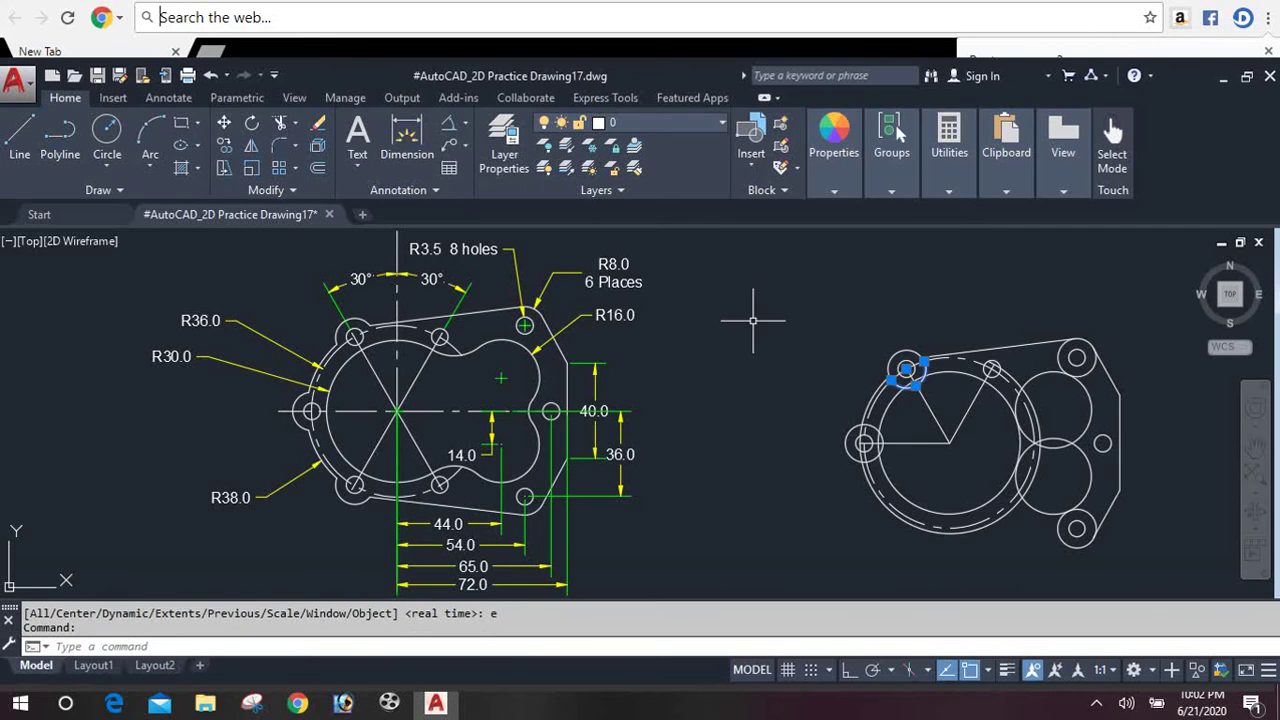
key("Delete")
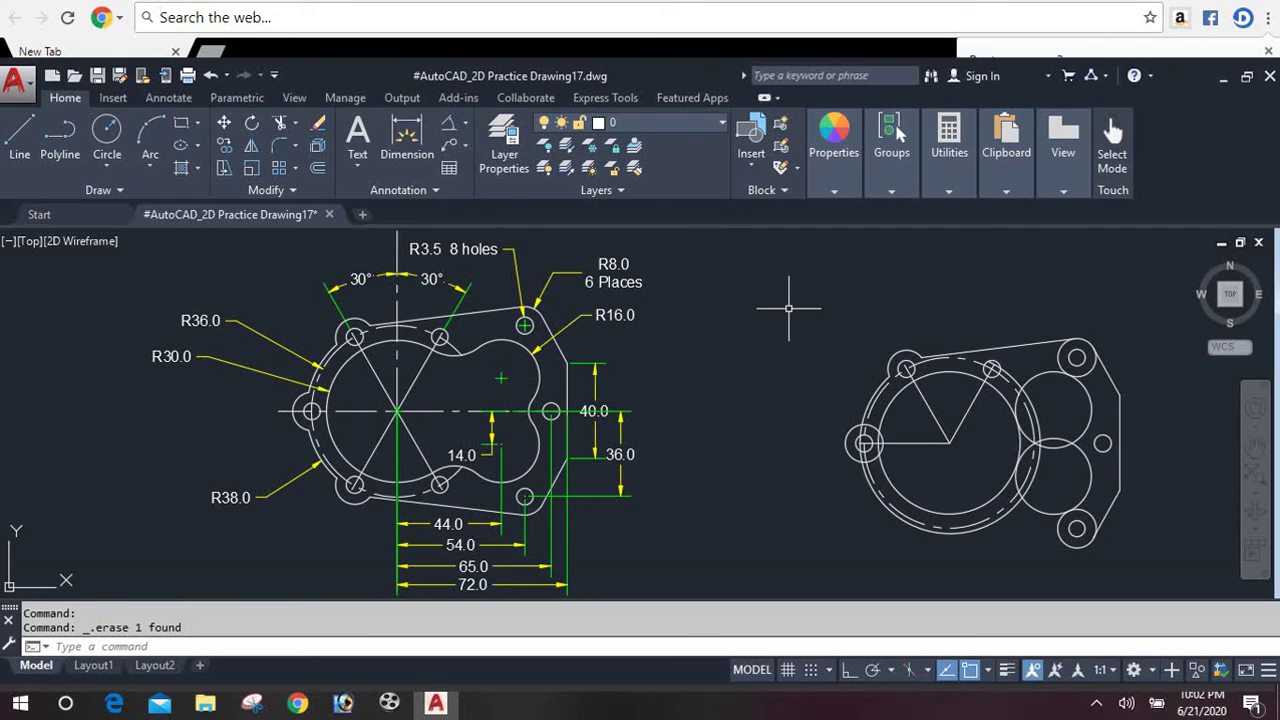
Step: Mirror the top tangent line, boss arc and bolt circles about the centre-to-left-hole axis, keeping originals
type("mi")
key("Return")
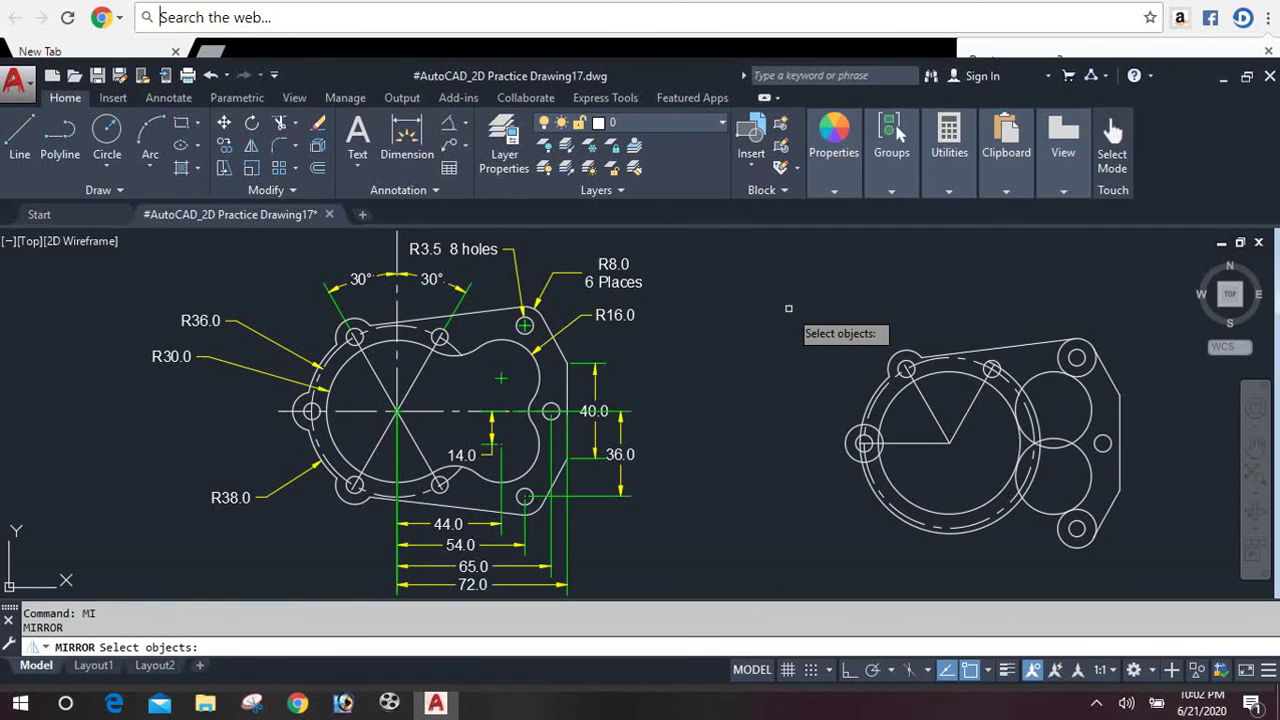
left_click(900, 352)
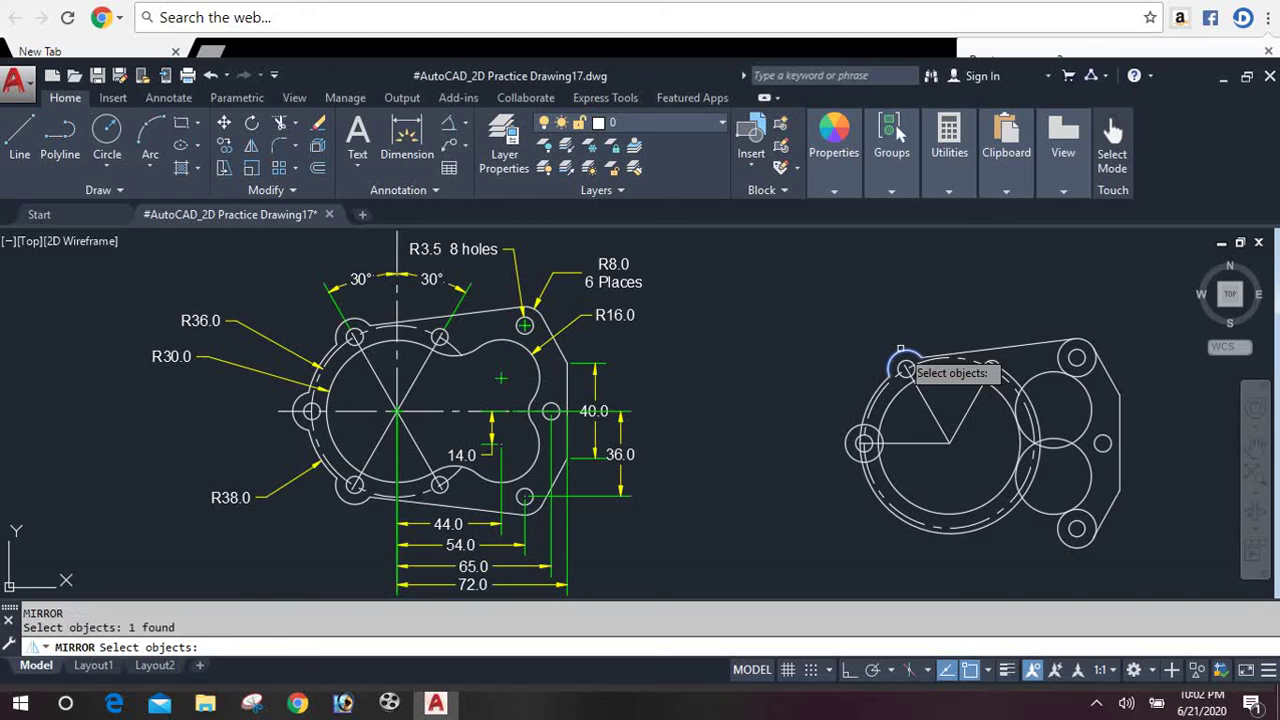
left_click(1025, 345)
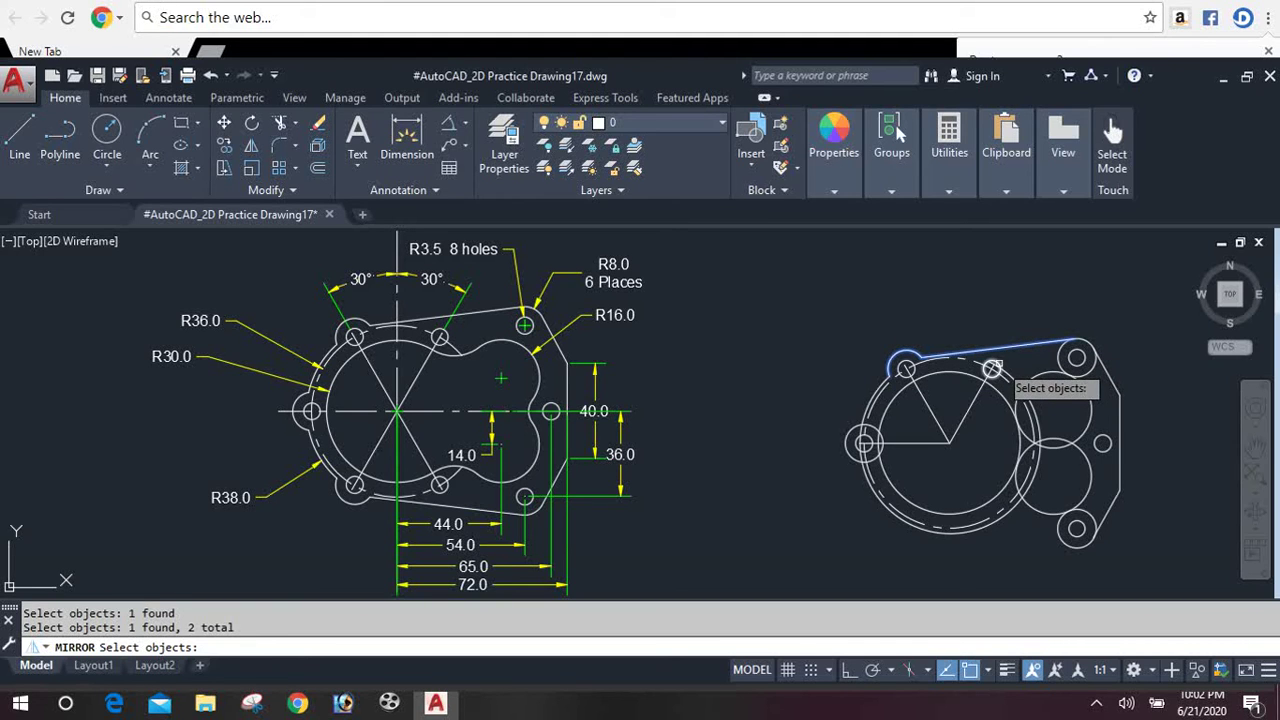
left_click(992, 369)
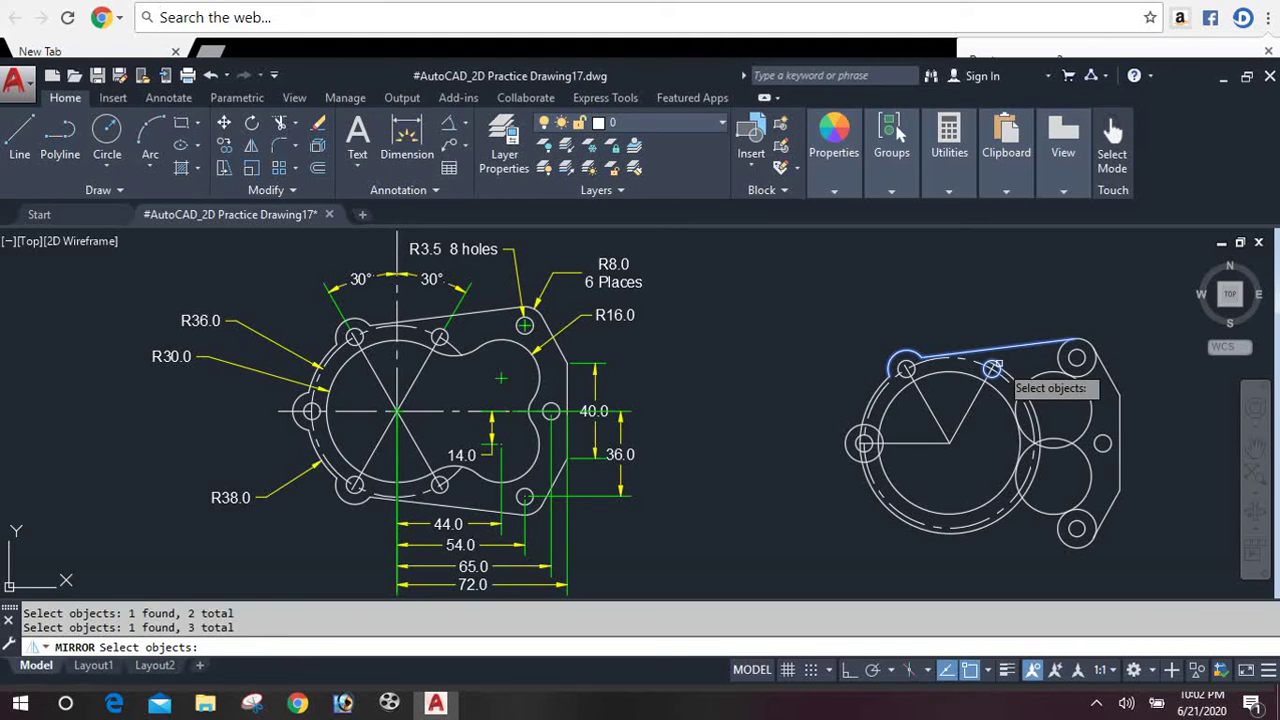
left_click(904, 371)
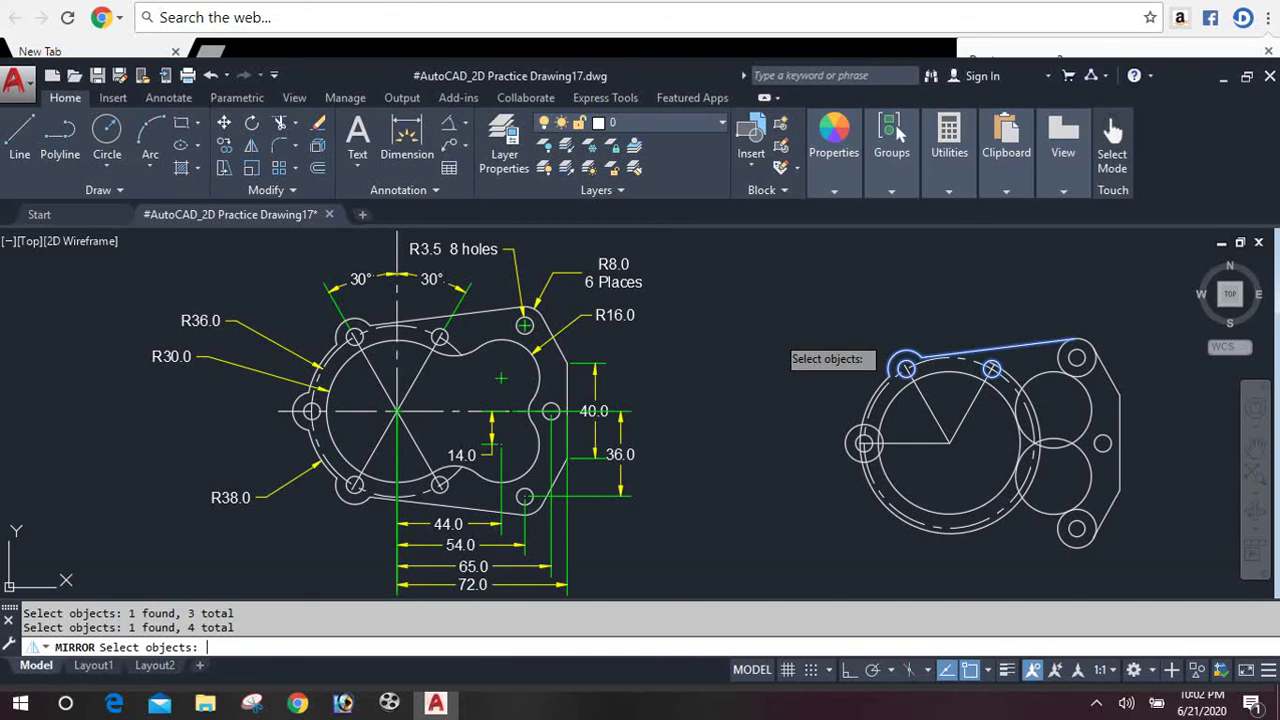
key("Return")
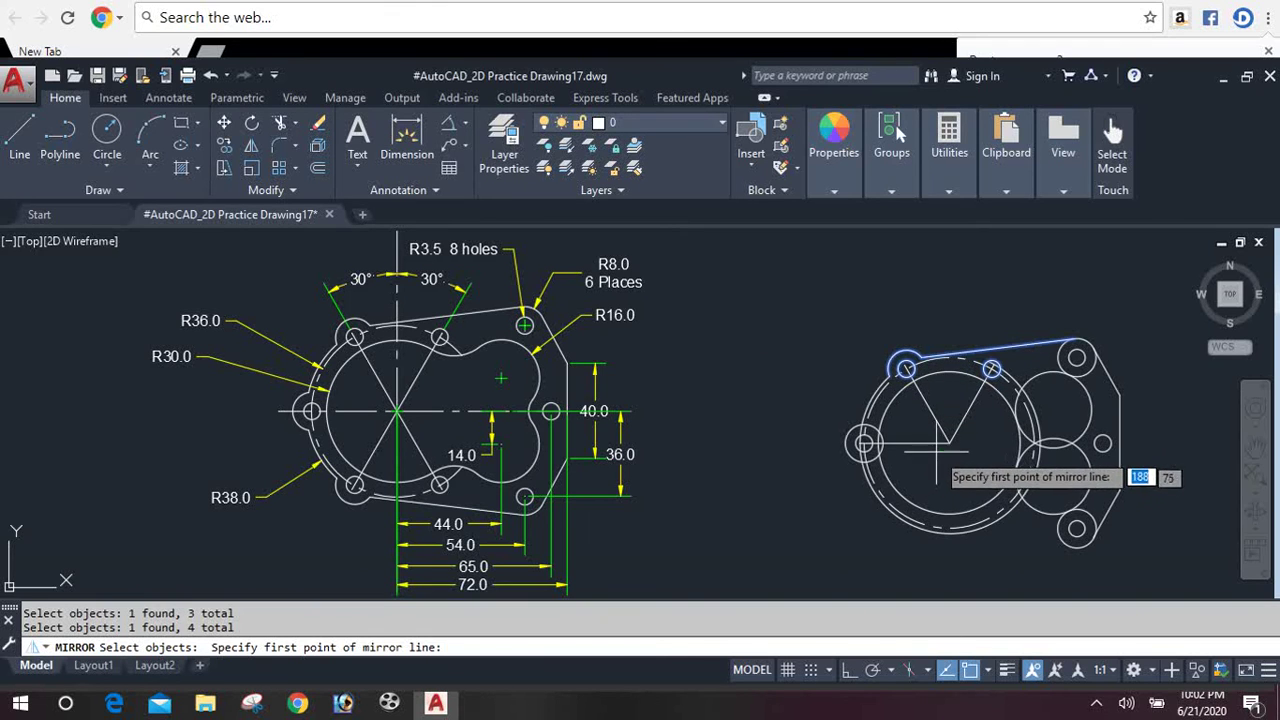
left_click(949, 443)
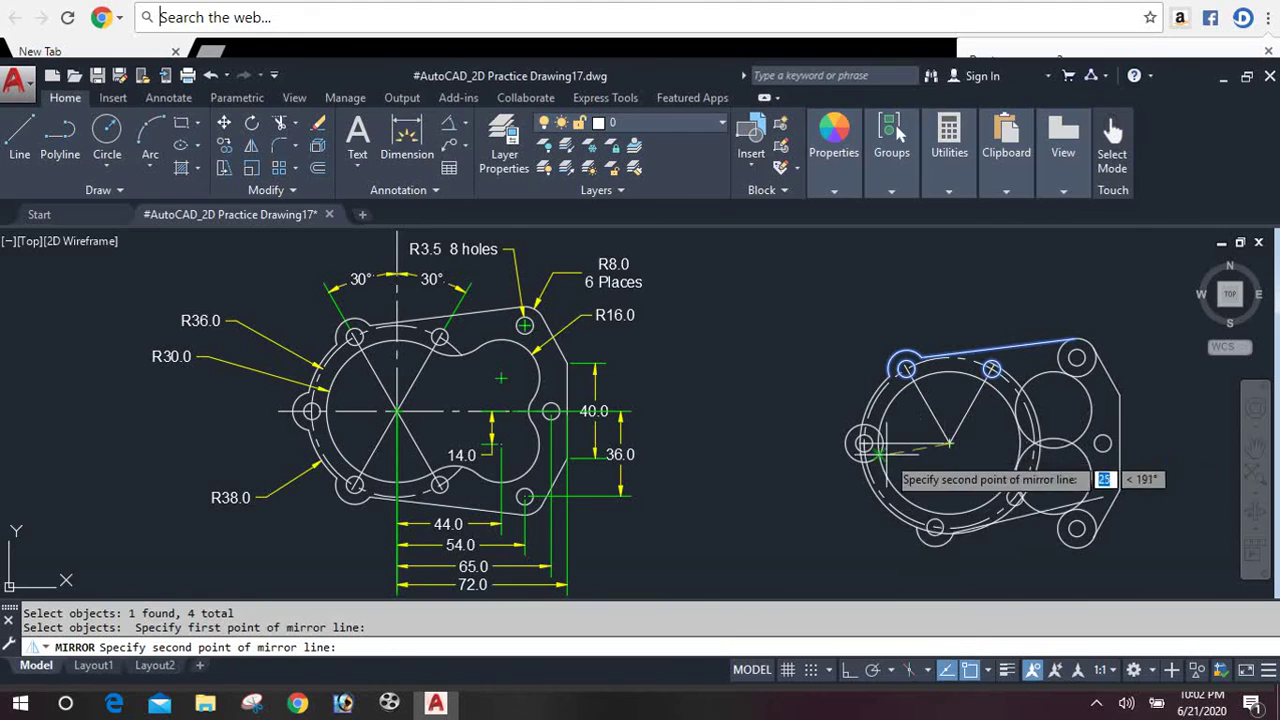
left_click(864, 443)
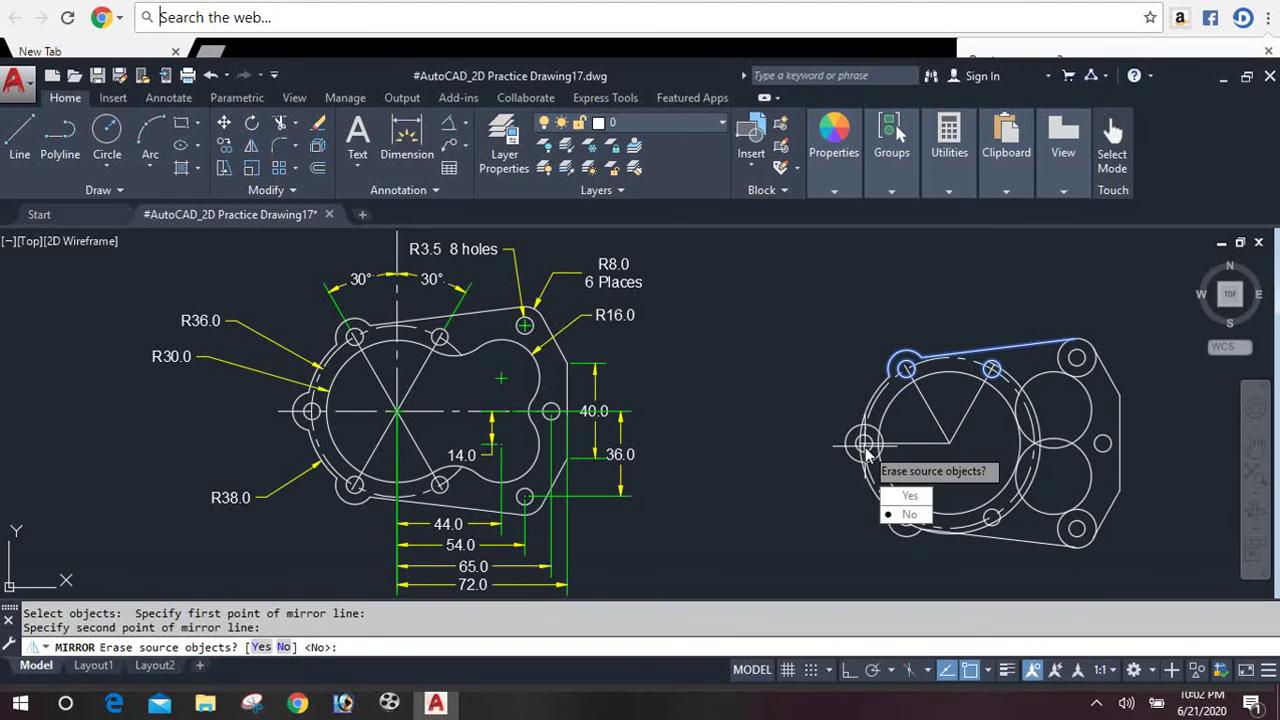
key("Return")
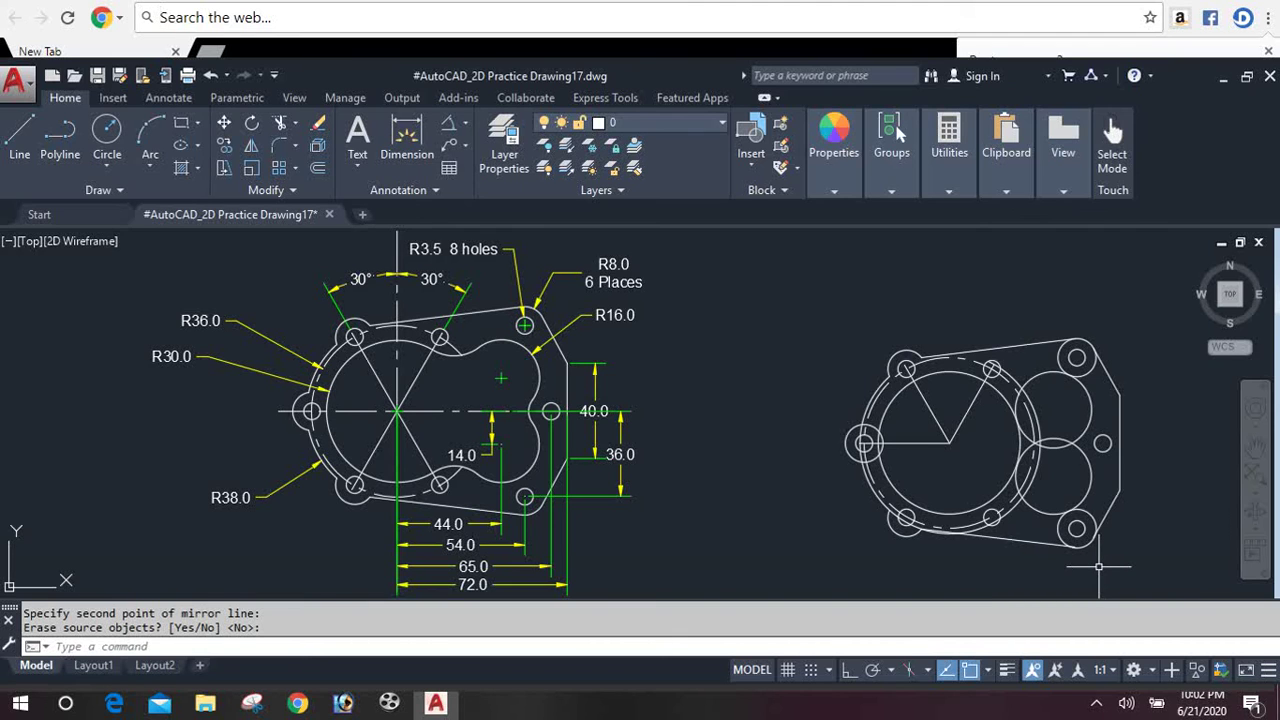
Step: Zoom into the lower right outline and trim most of the large circle around the right boss
type("z")
key("Return")
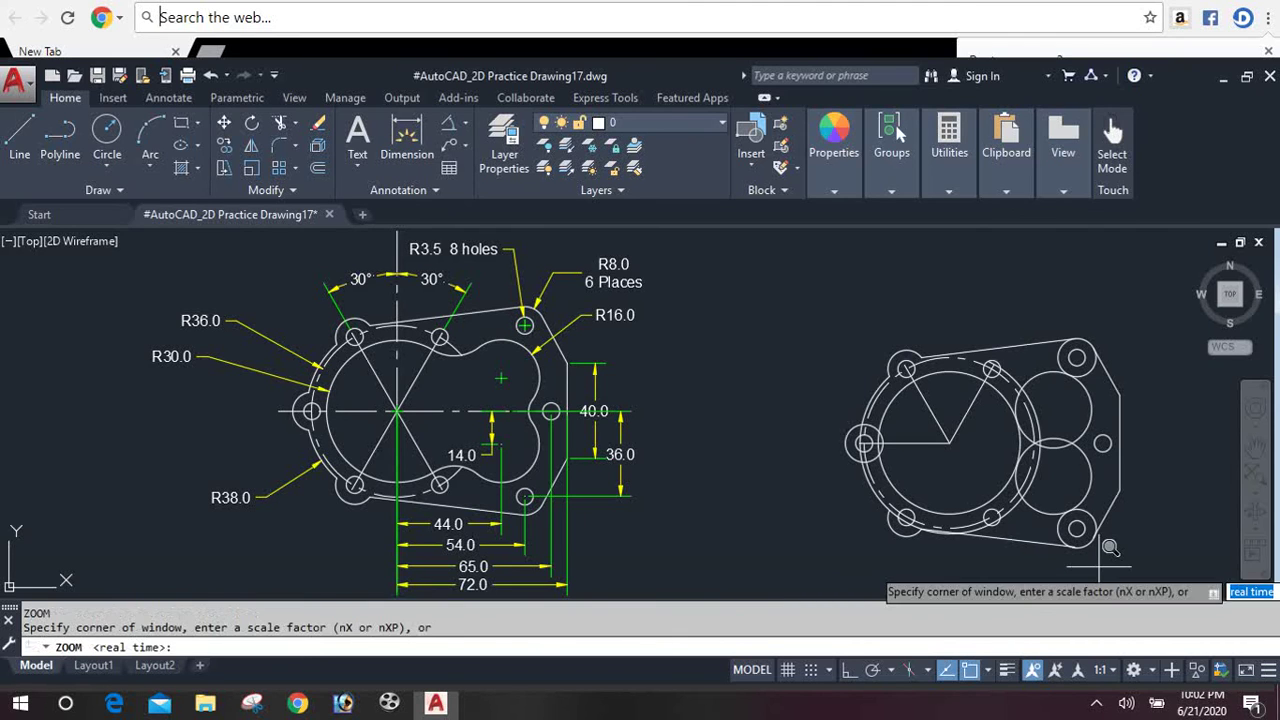
type("w")
key("Return")
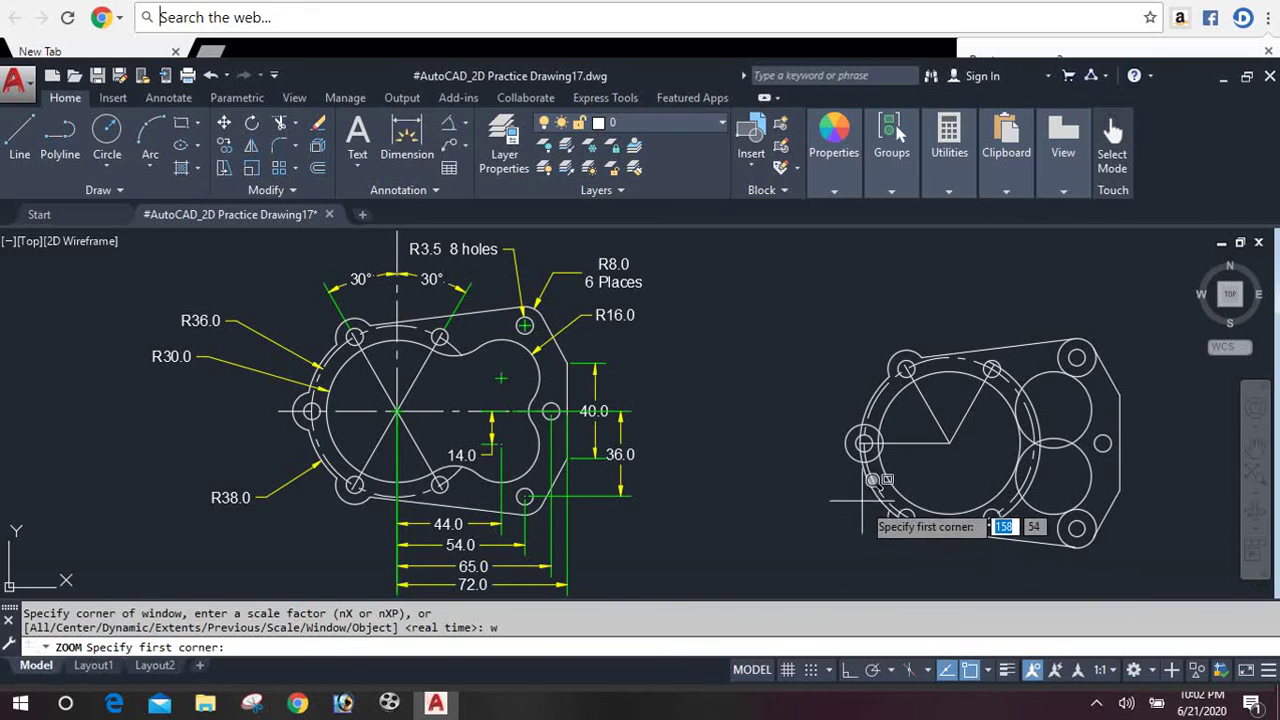
left_click(862, 495)
left_click(1100, 557)
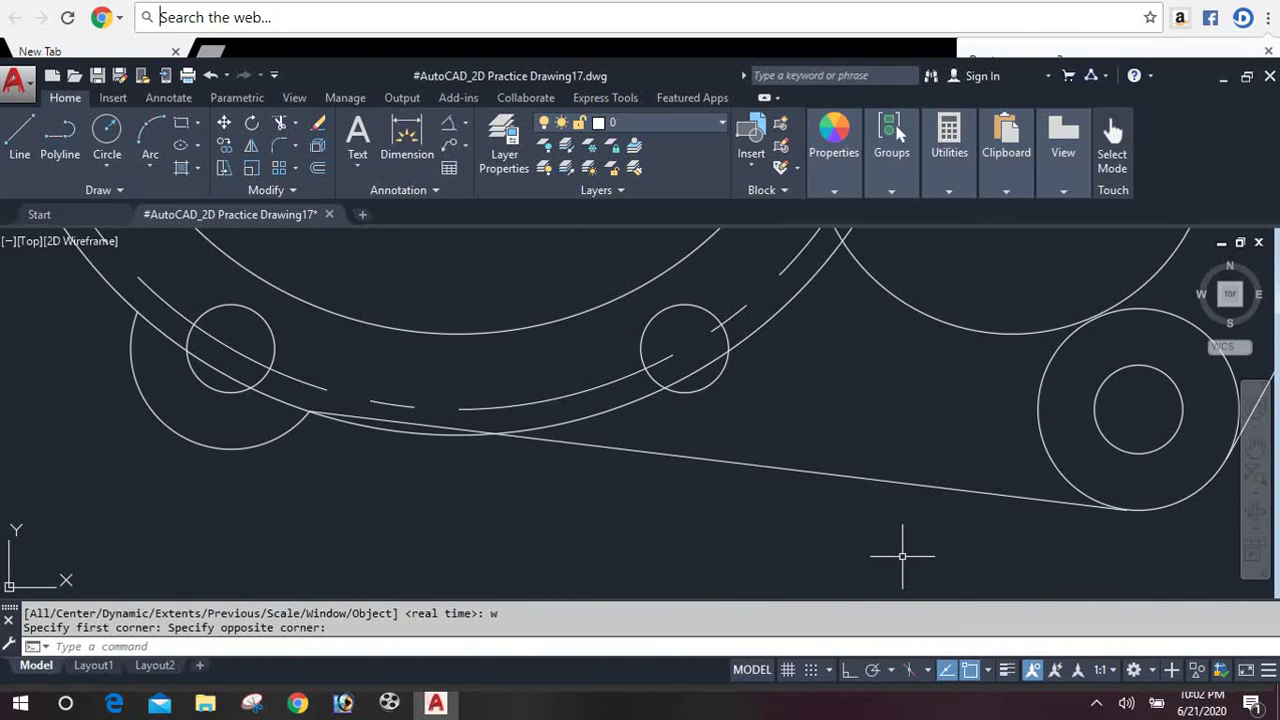
type("t")
type("r")
key("Return")
key("Return")
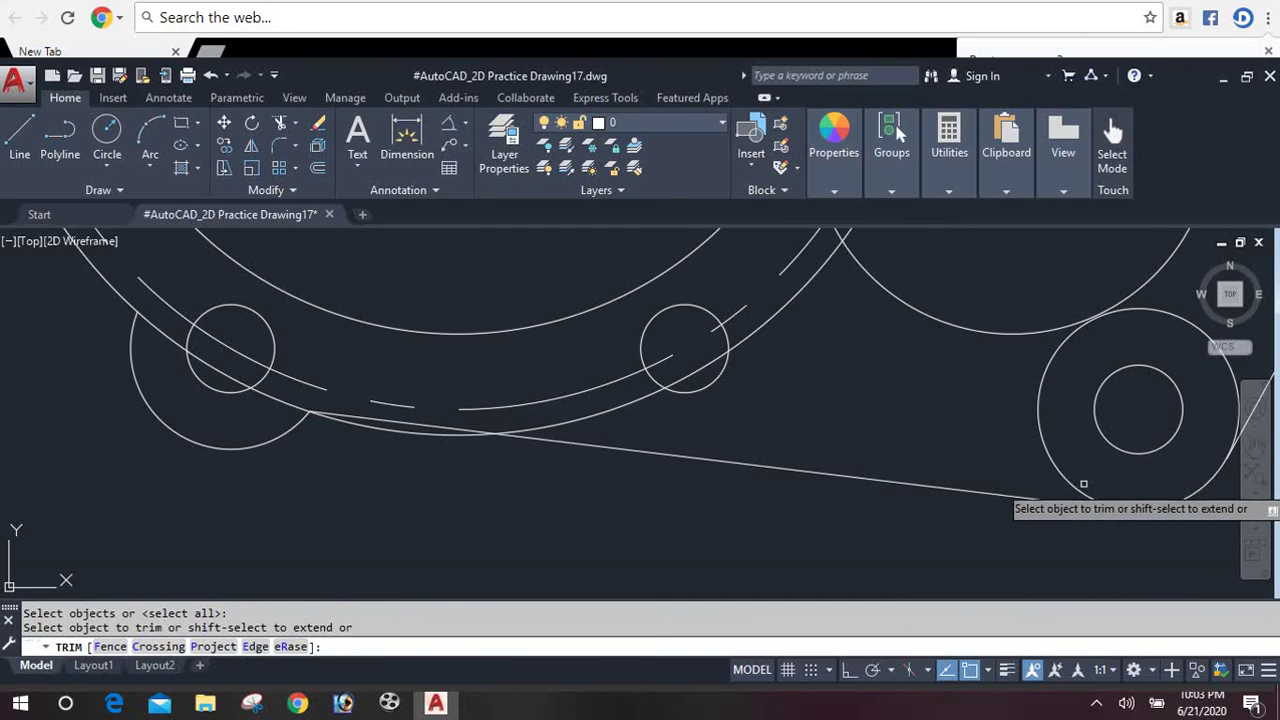
left_click(1069, 480)
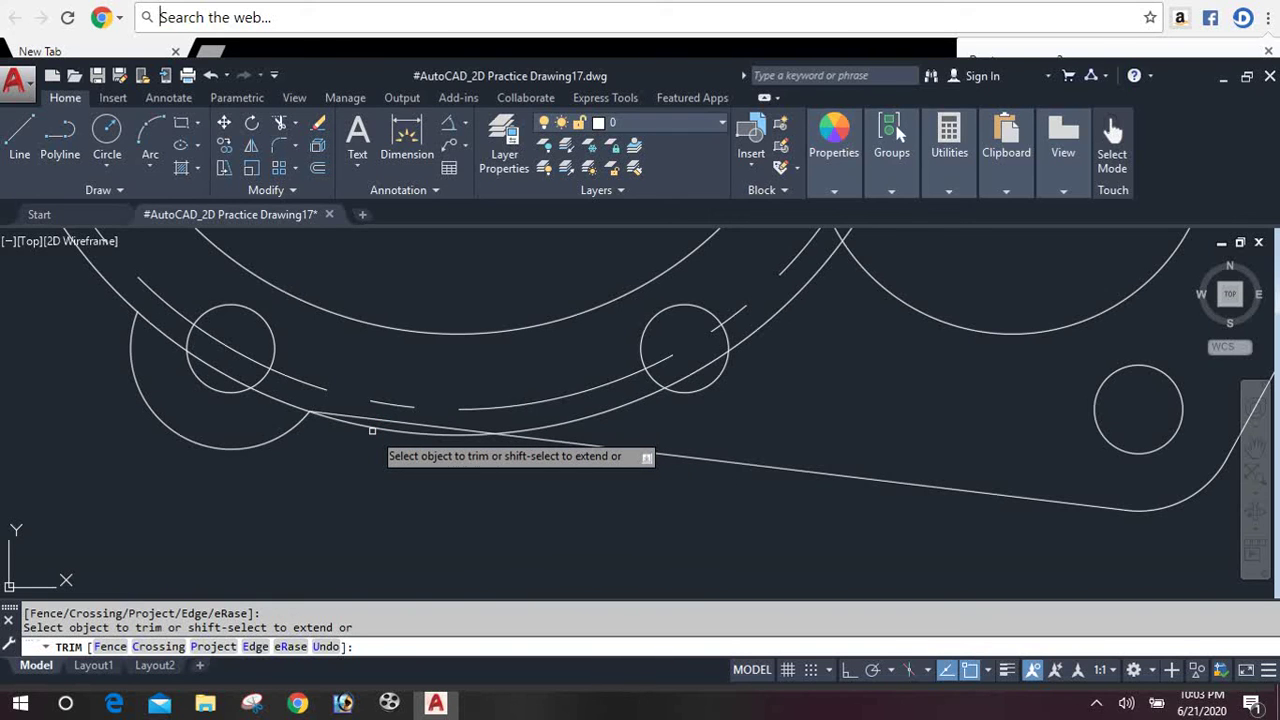
Step: Trim the stray arc pieces near the left boss, then zoom to the drawing extents
left_click(372, 431)
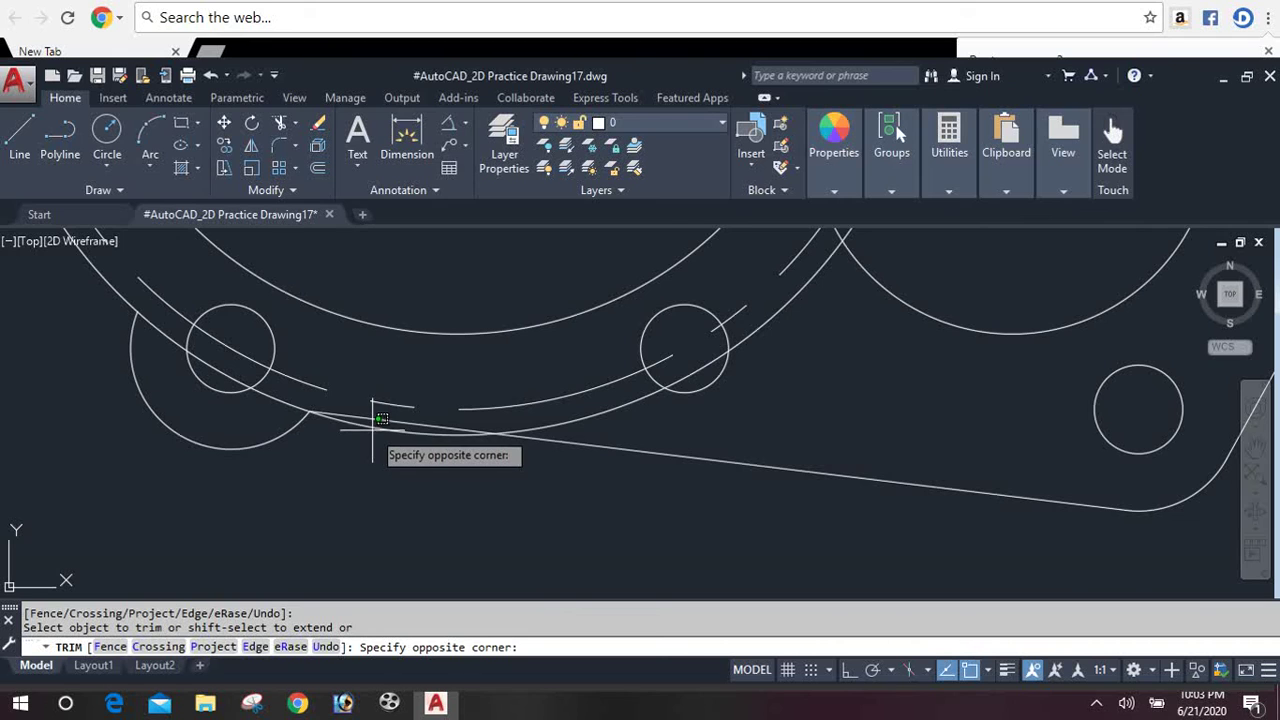
left_click(369, 425)
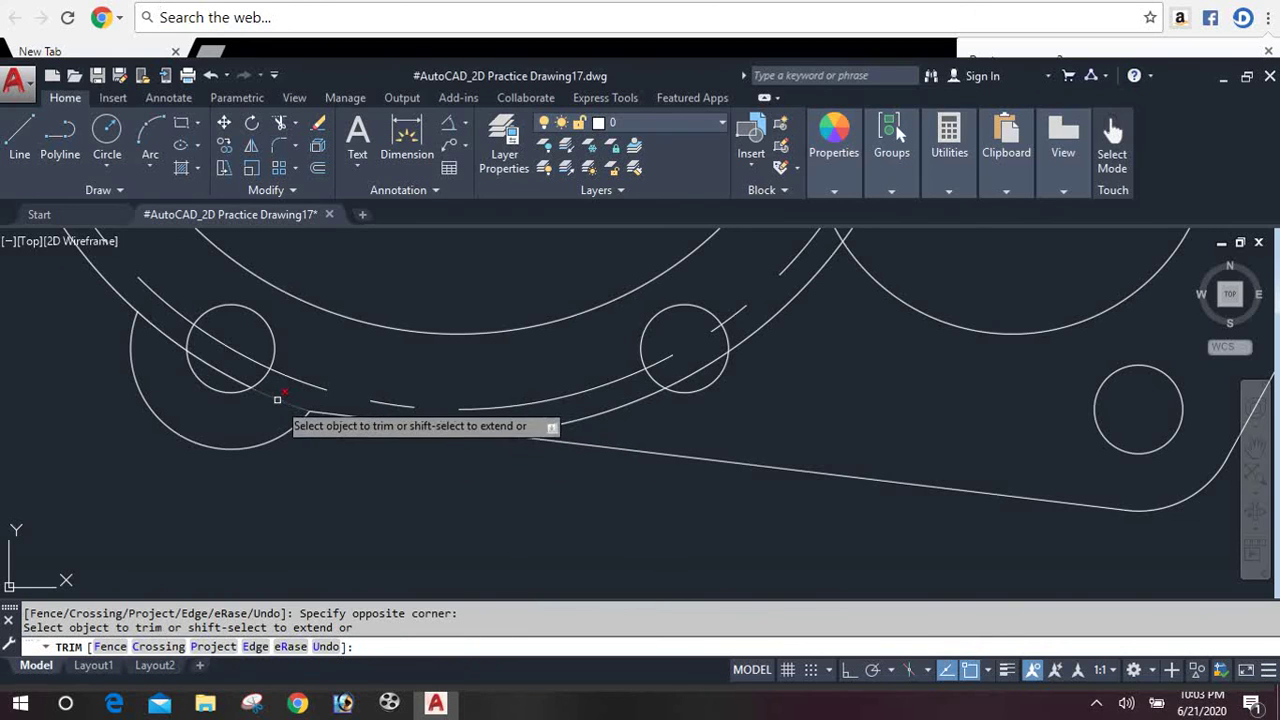
left_click(275, 395)
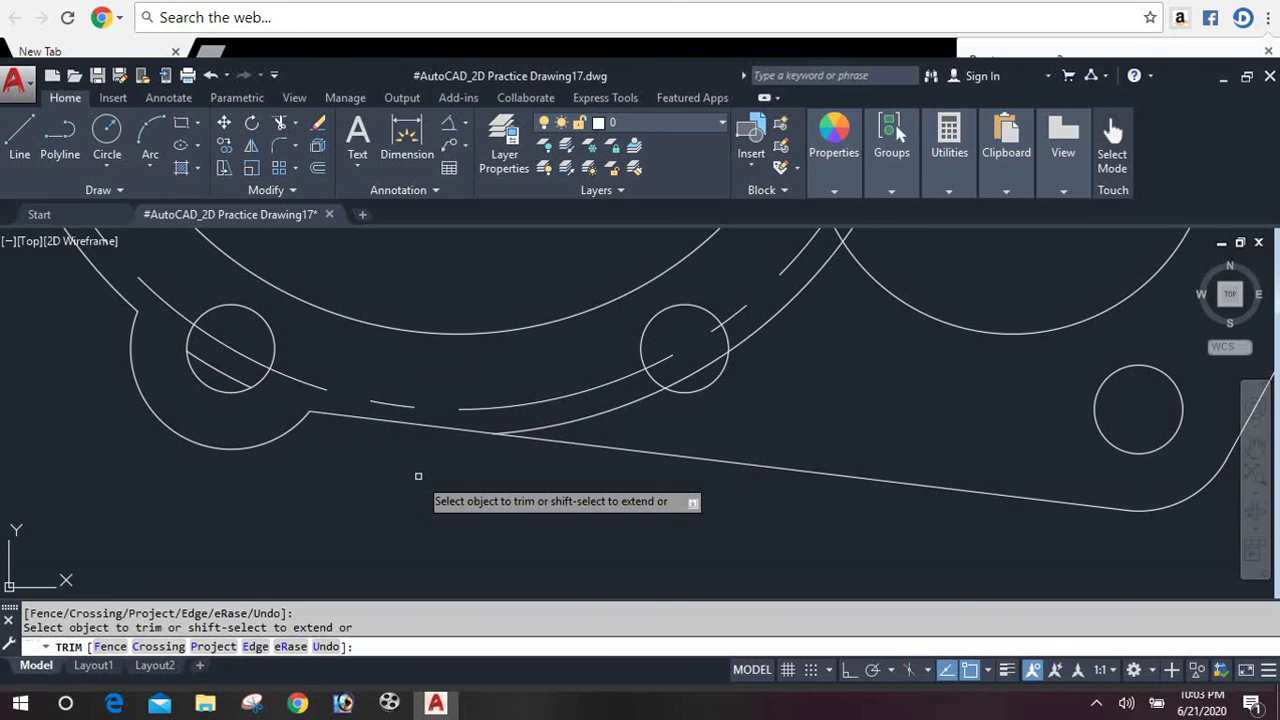
key("Escape")
type("z")
key("Return")
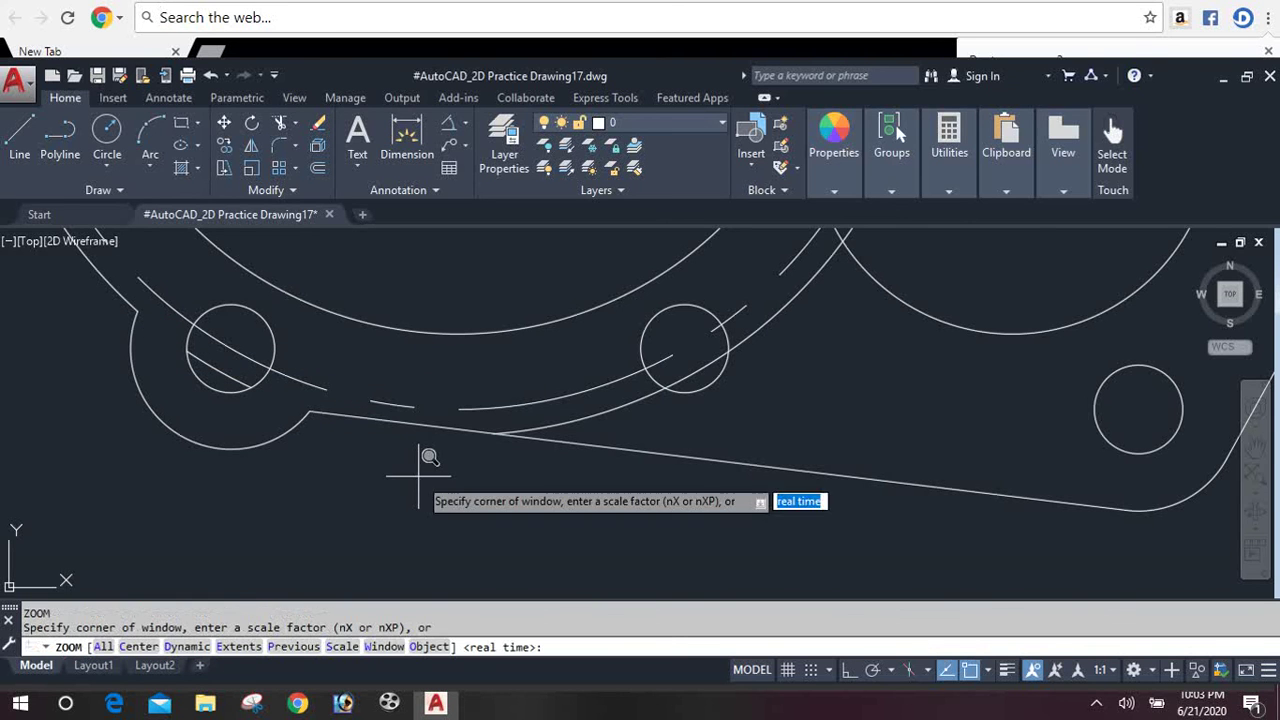
scroll(433, 458, "down", 3)
type("e")
key("Return")
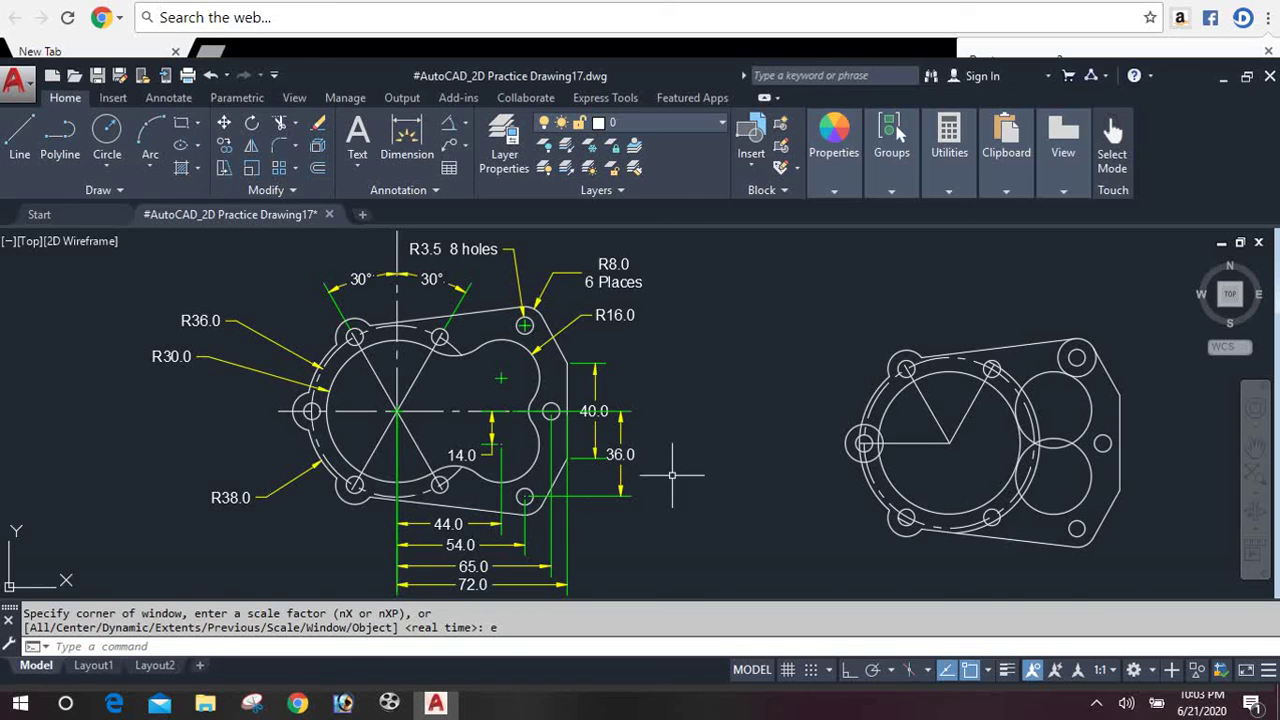
Step: Erase the leftover arc and the V-shaped and horizontal construction lines, then pan both drawings left
left_click(1028, 402)
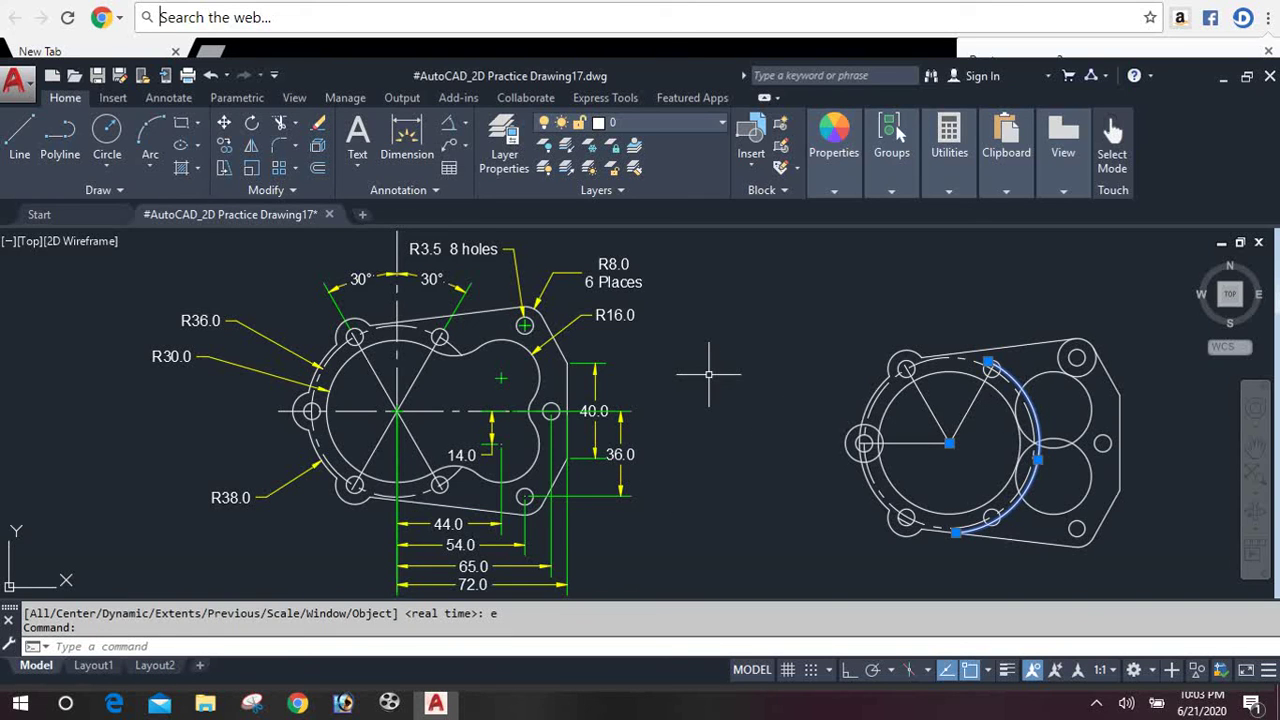
key("Delete")
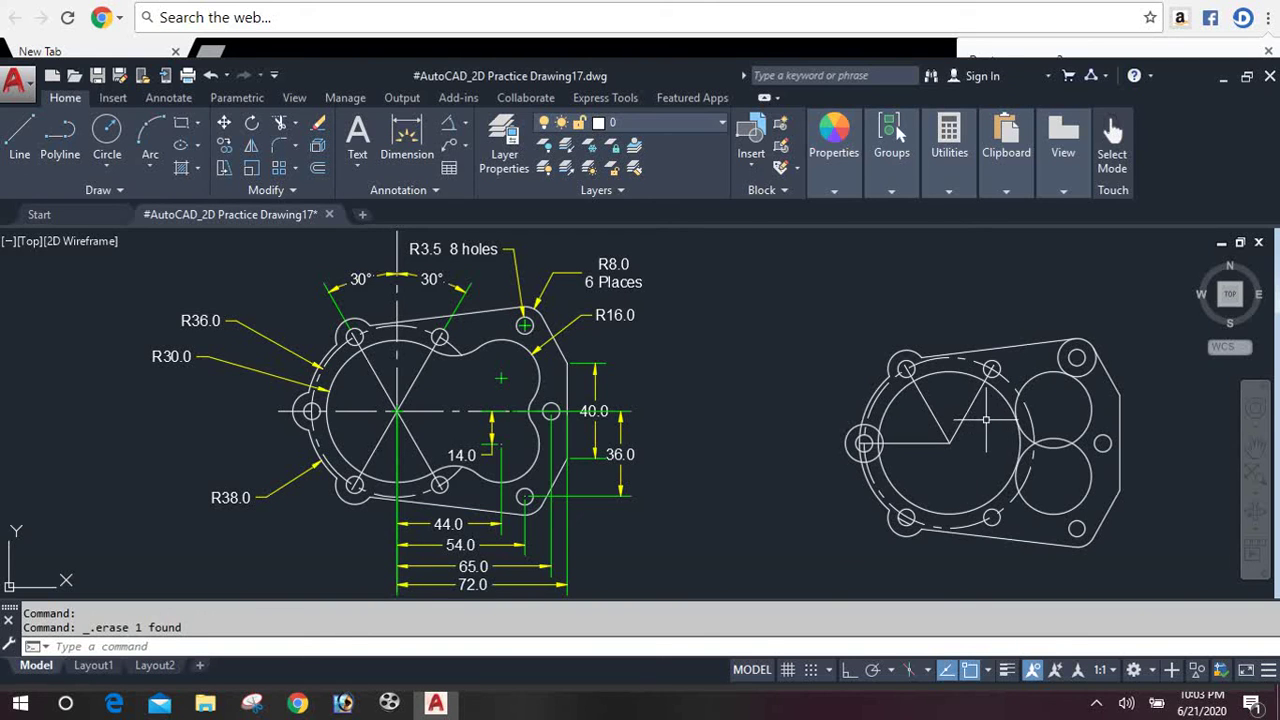
left_click_drag(987, 418, 927, 435)
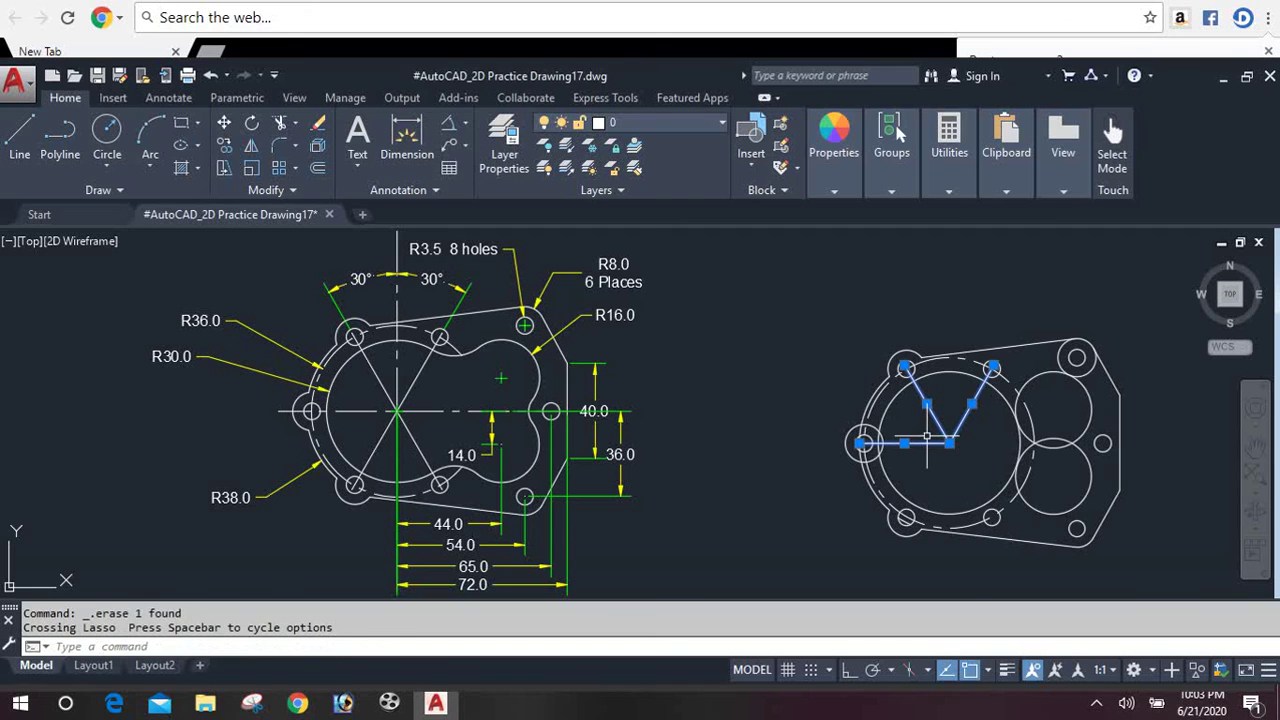
key("Delete")
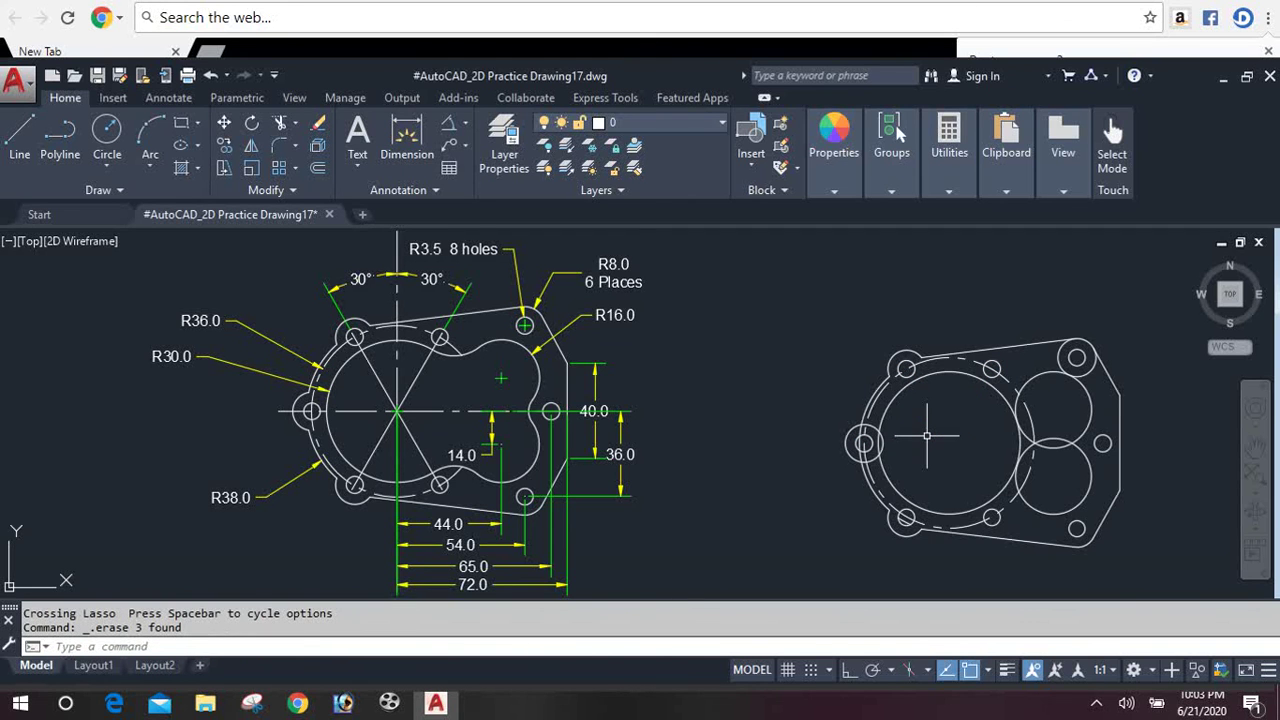
type("p")
key("Return")
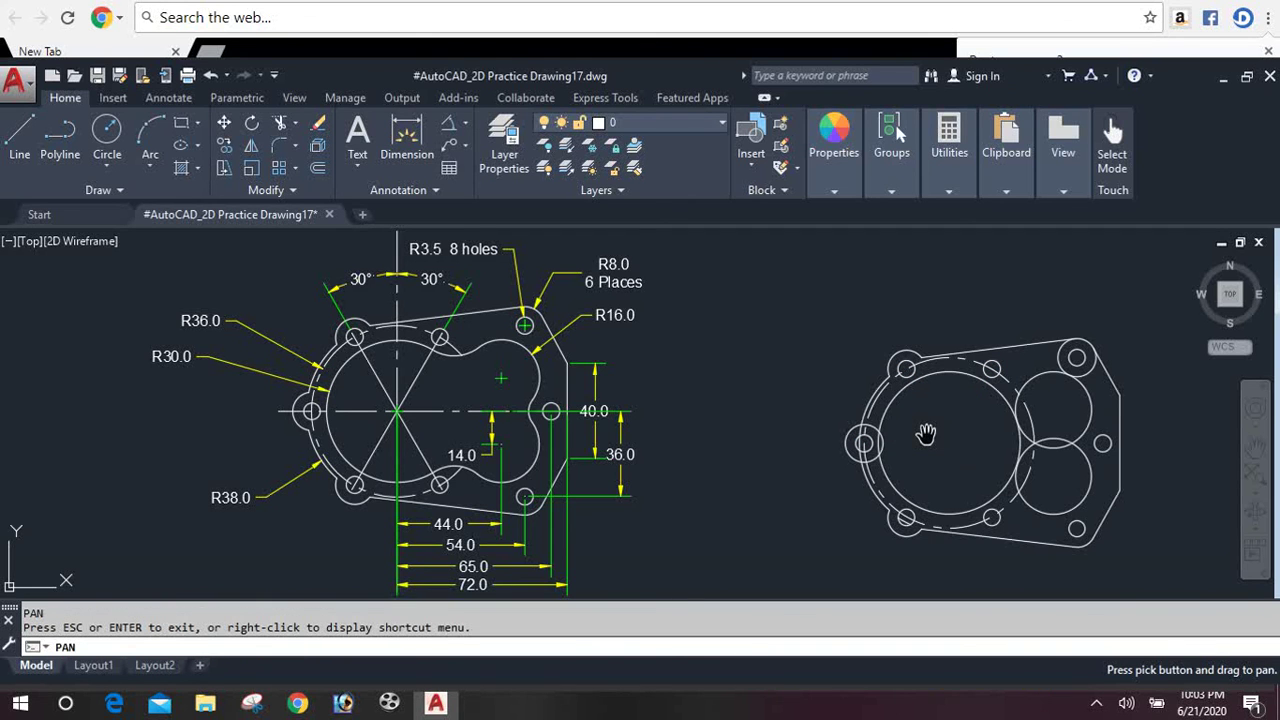
left_click_drag(926, 433, 761, 425)
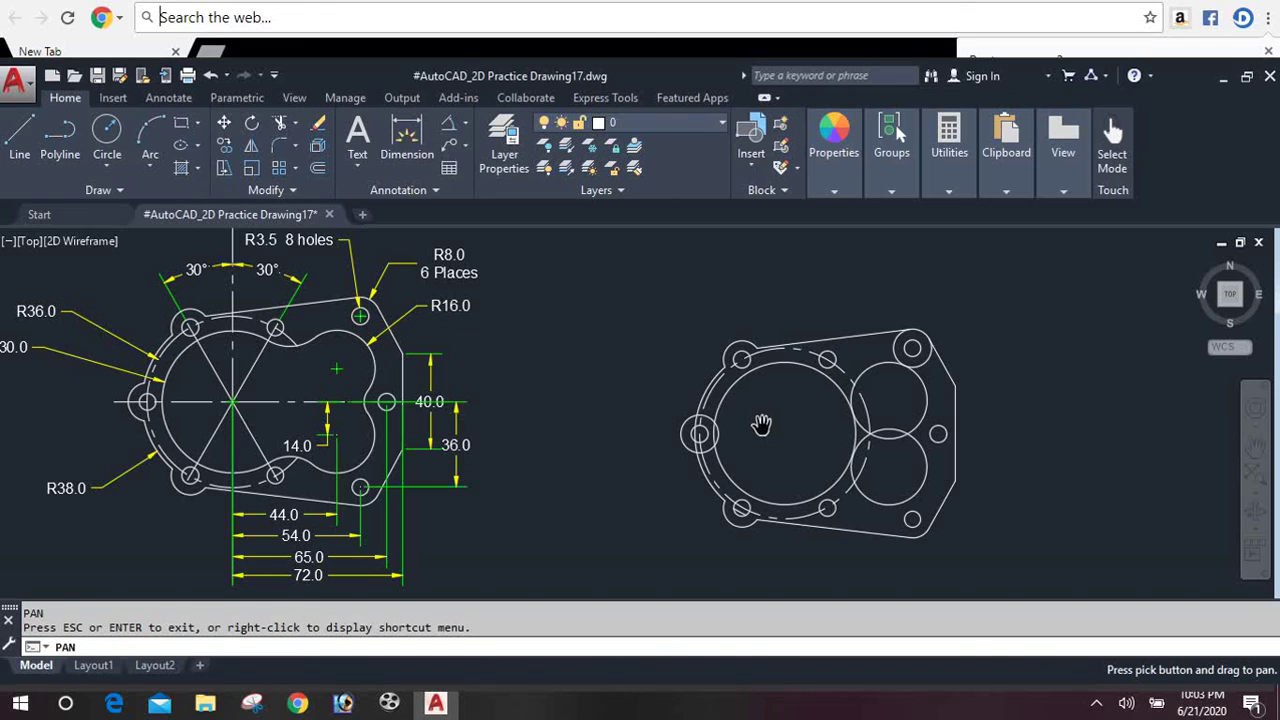
key("Escape")
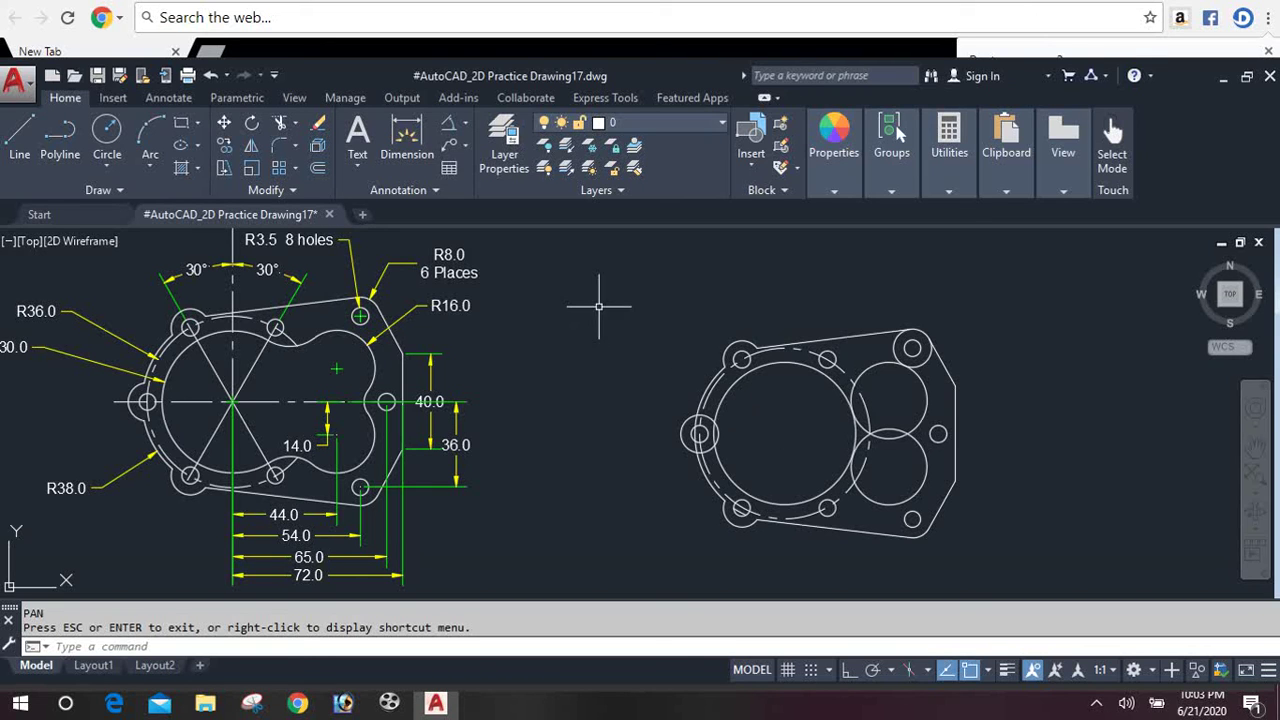
Step: Add an R16.0 radius dimension to the R16 arc in the reference drawing
left_click(463, 125)
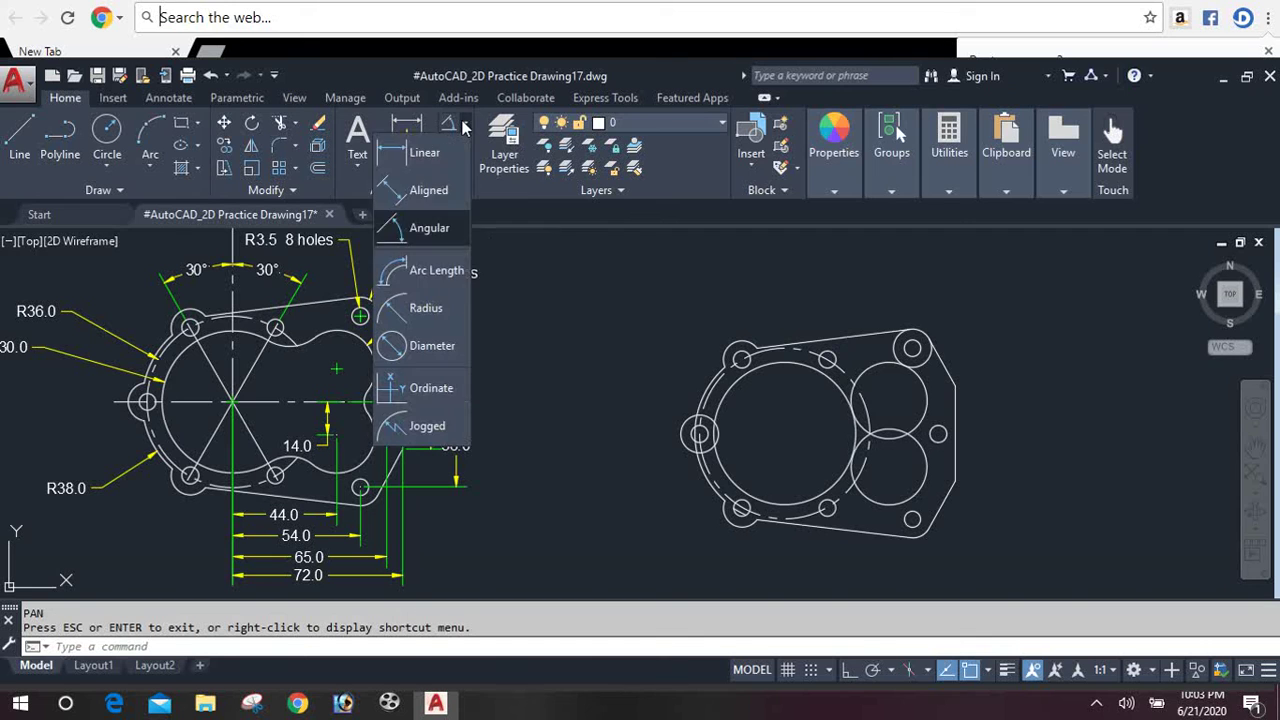
left_click(425, 308)
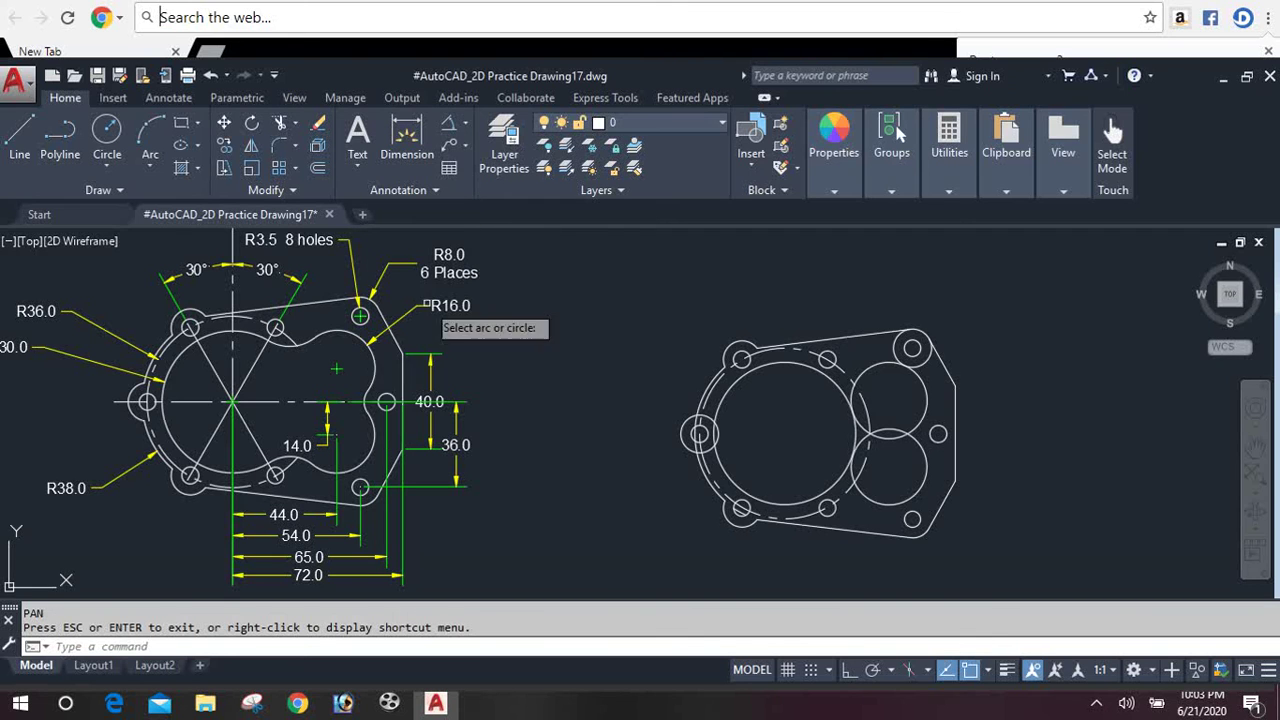
left_click(288, 347)
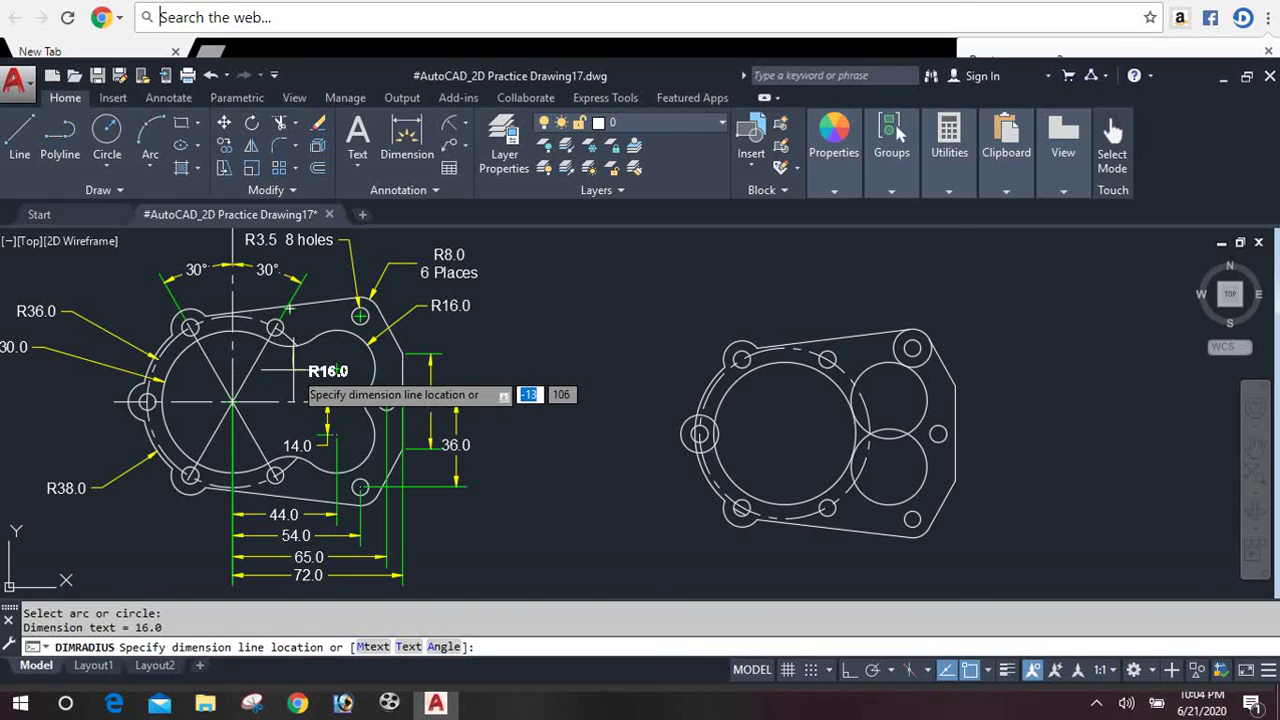
left_click(300, 370)
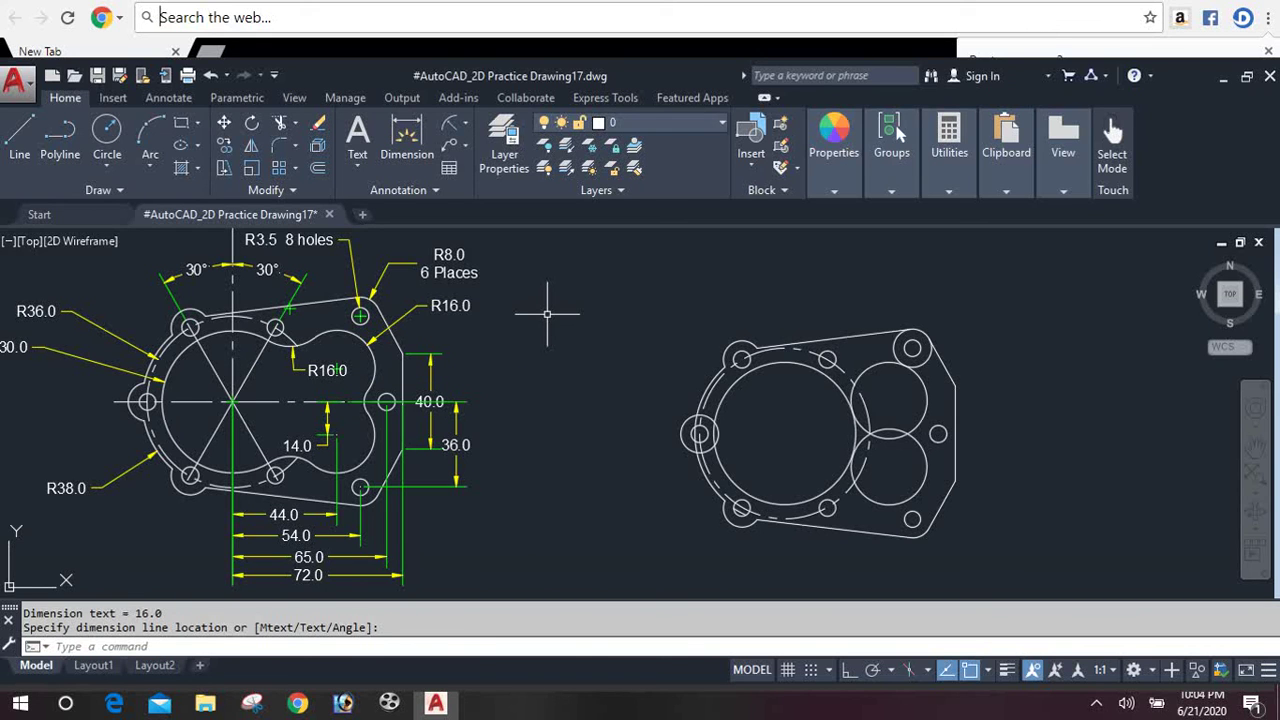
Step: Fillet the large circle into the upper and lower-right circles with radius 16, using Multiple mode
type("f")
key("Return")
type("r")
key("Return")
type("1")
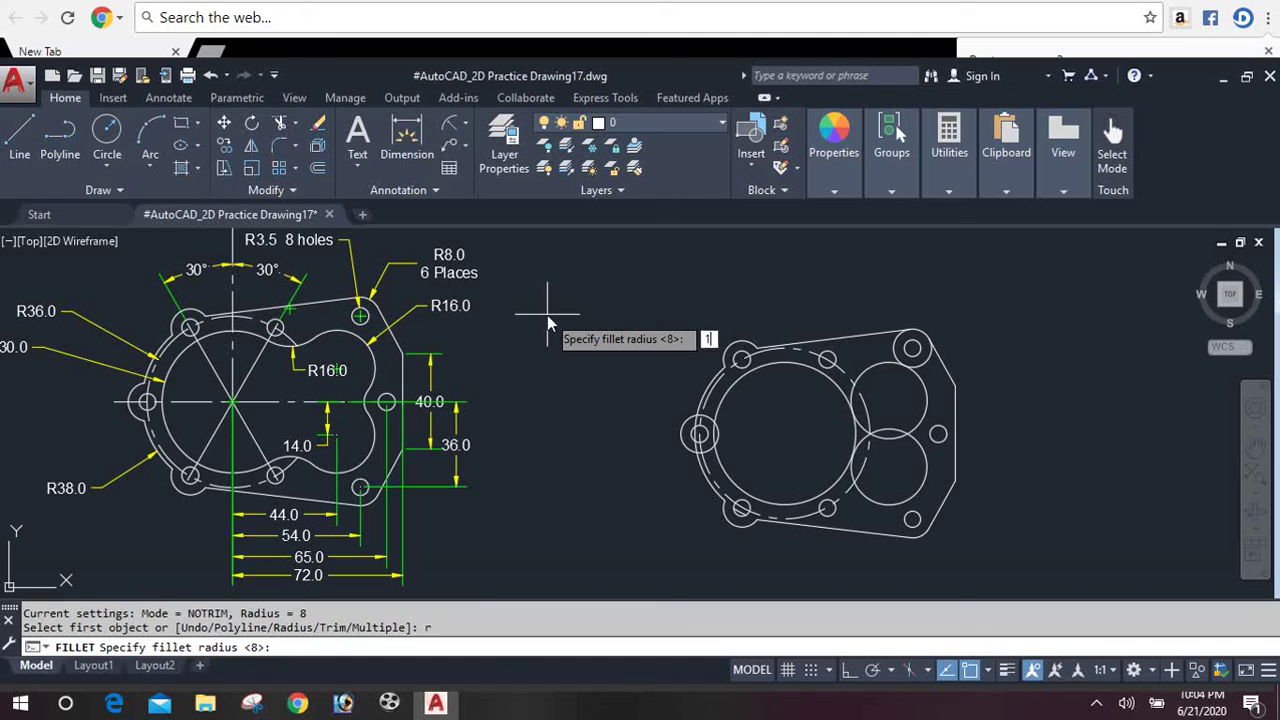
type("6")
key("Return")
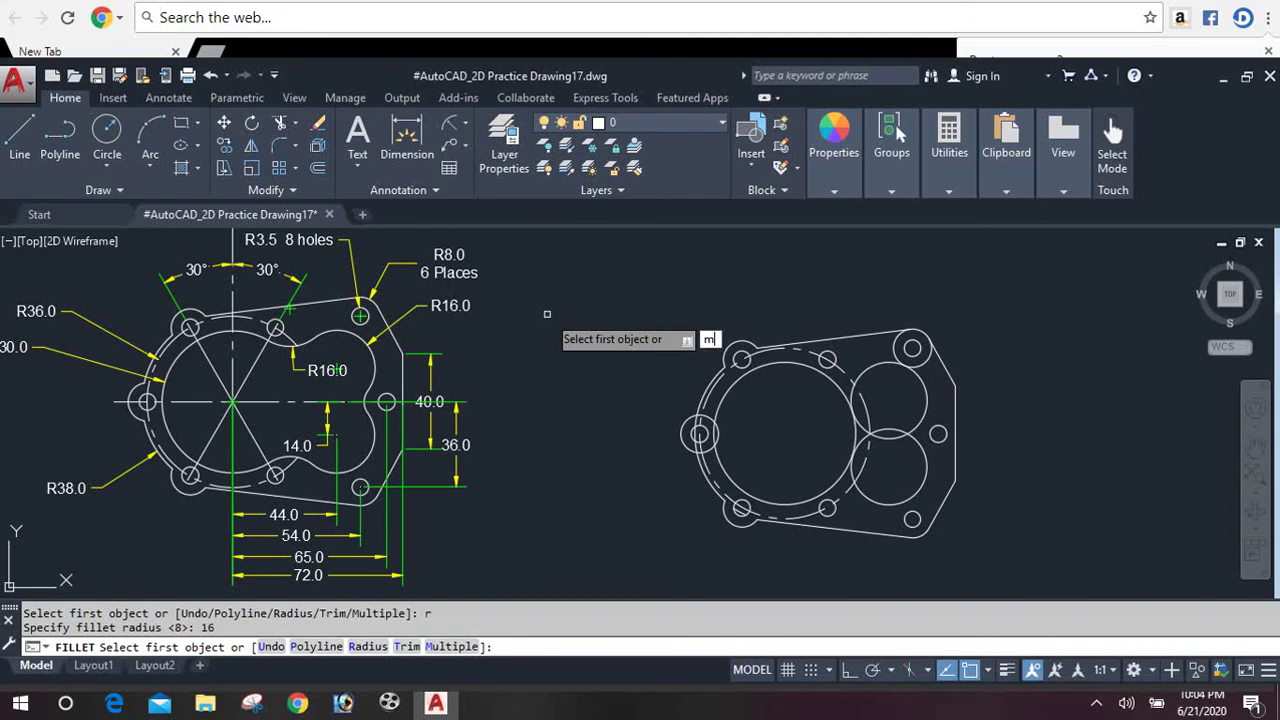
type("m")
key("Return")
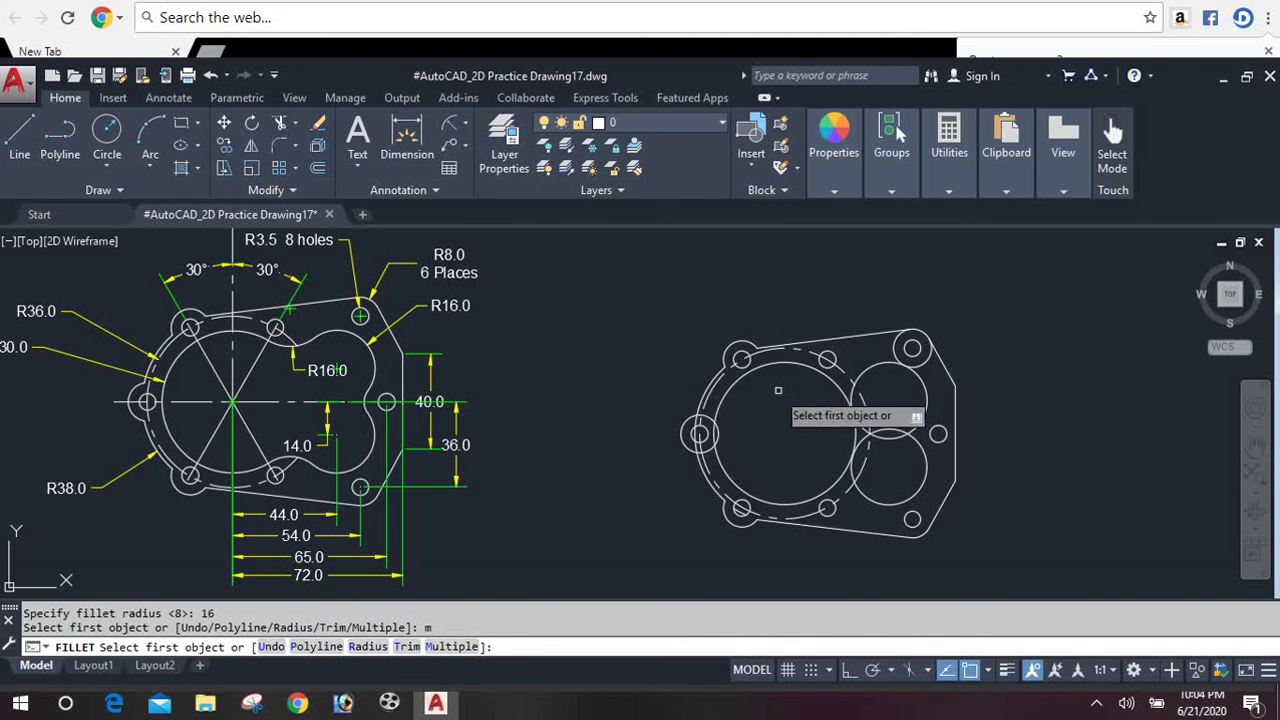
left_click(843, 385)
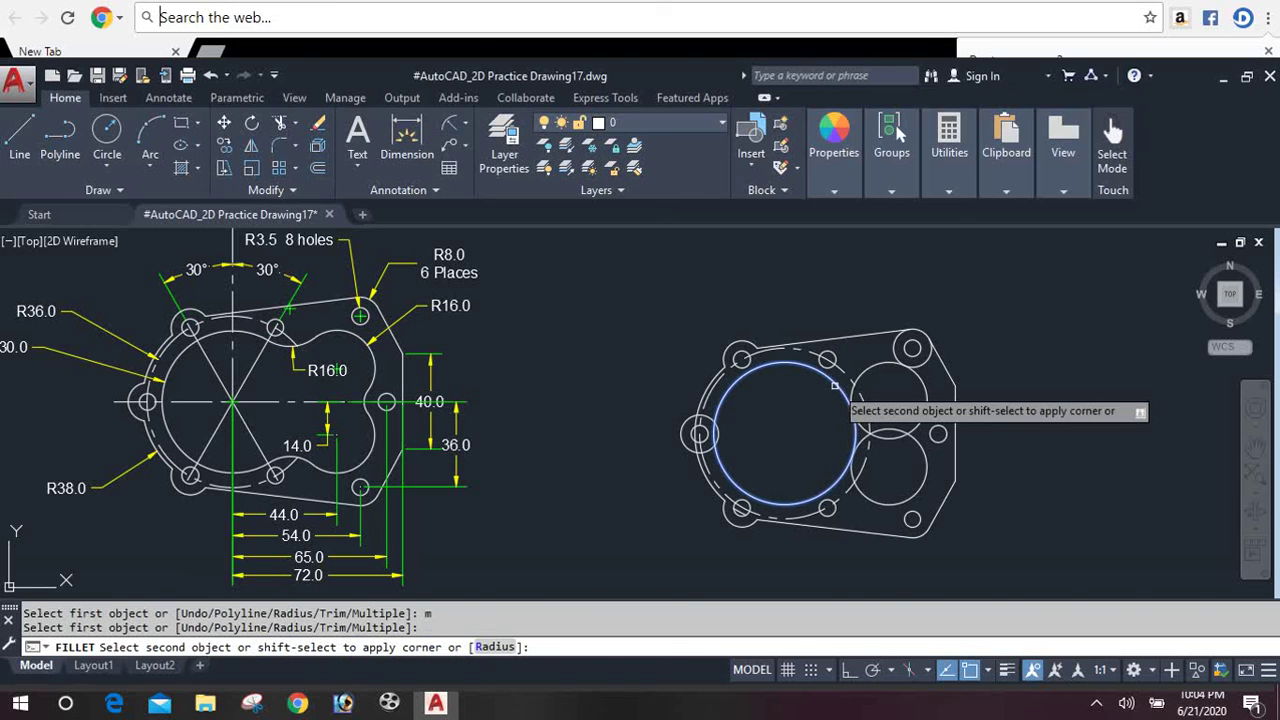
left_click(862, 372)
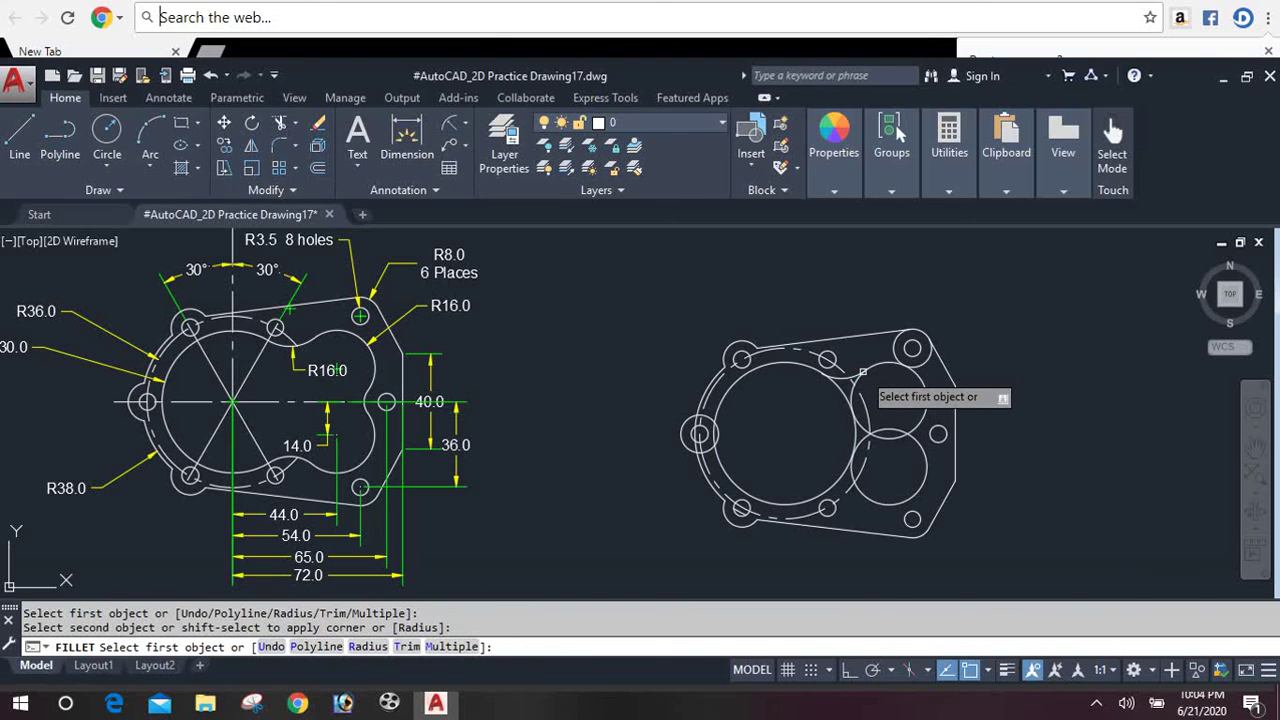
left_click(833, 487)
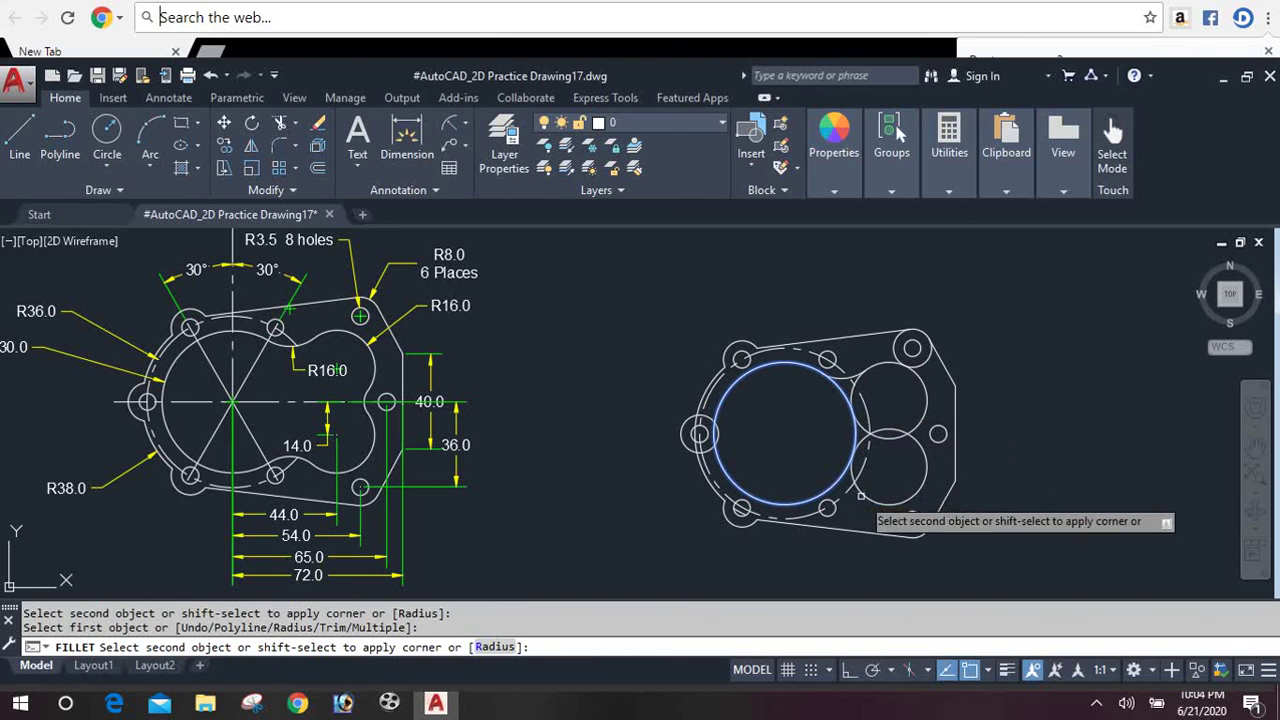
left_click(866, 497)
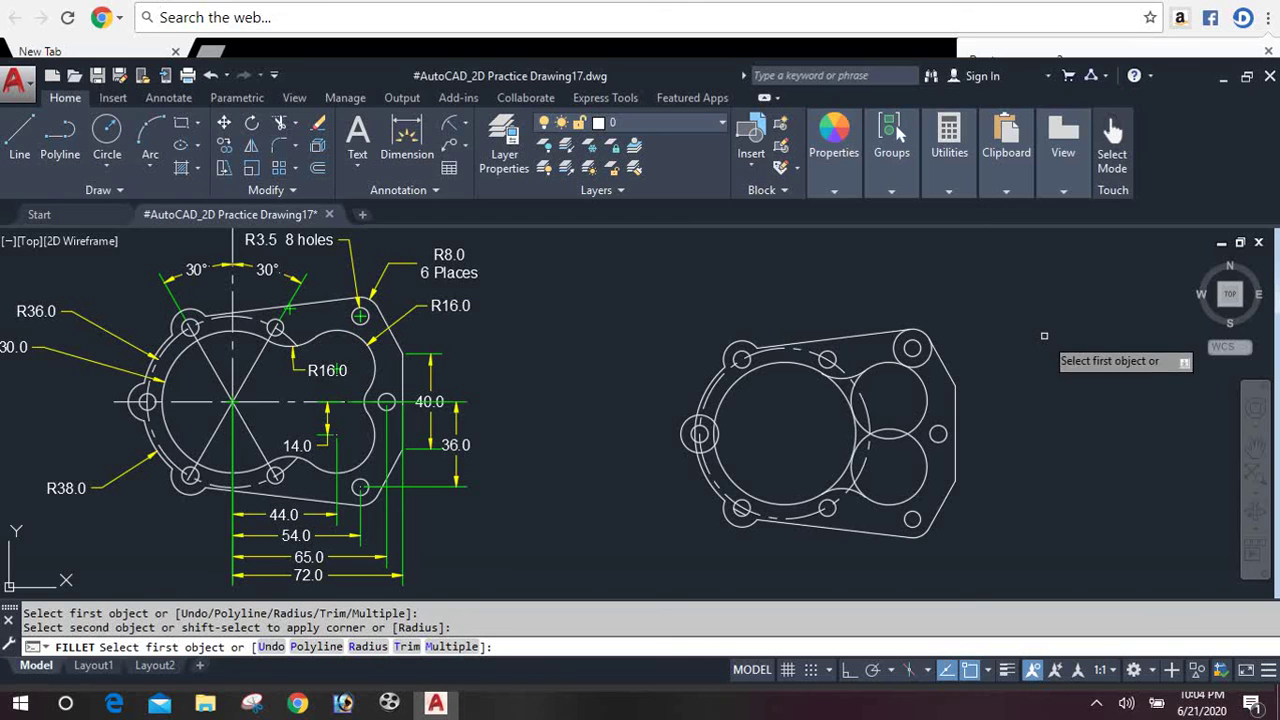
key("Return")
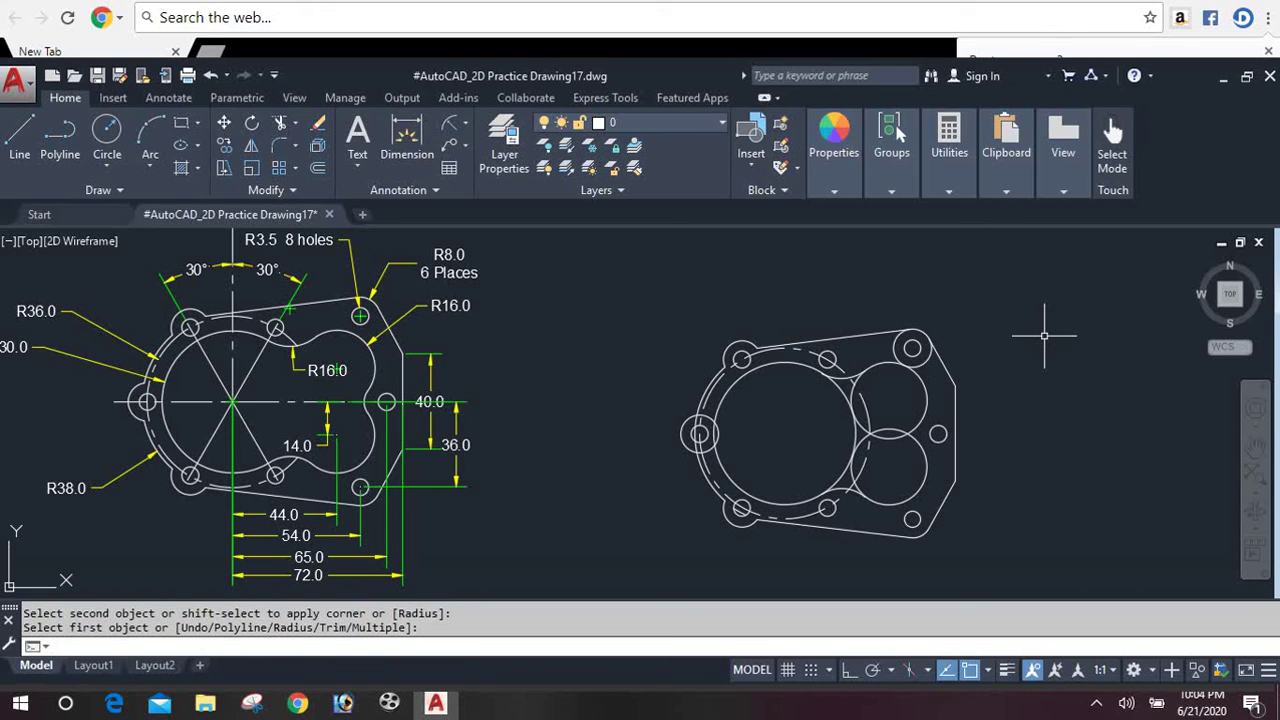
Step: Blend the two small right circles with a radius 8 fillet
key("Return")
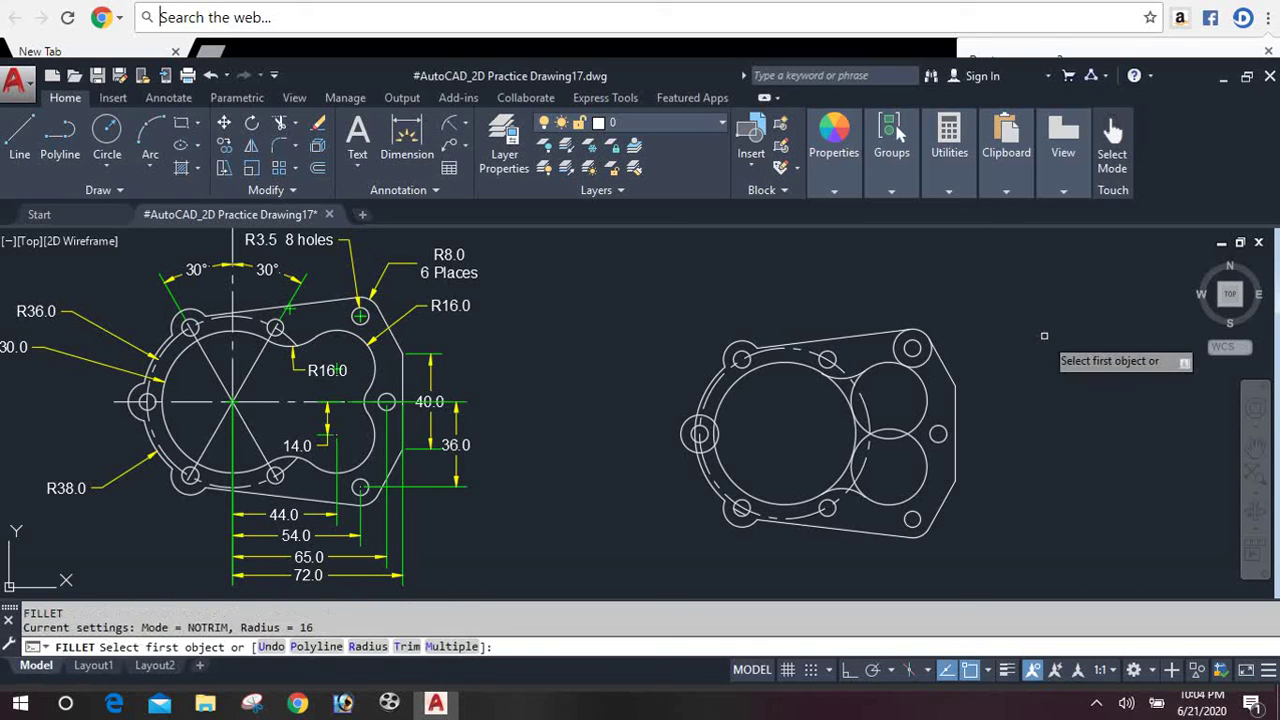
type("r")
key("Return")
type("8")
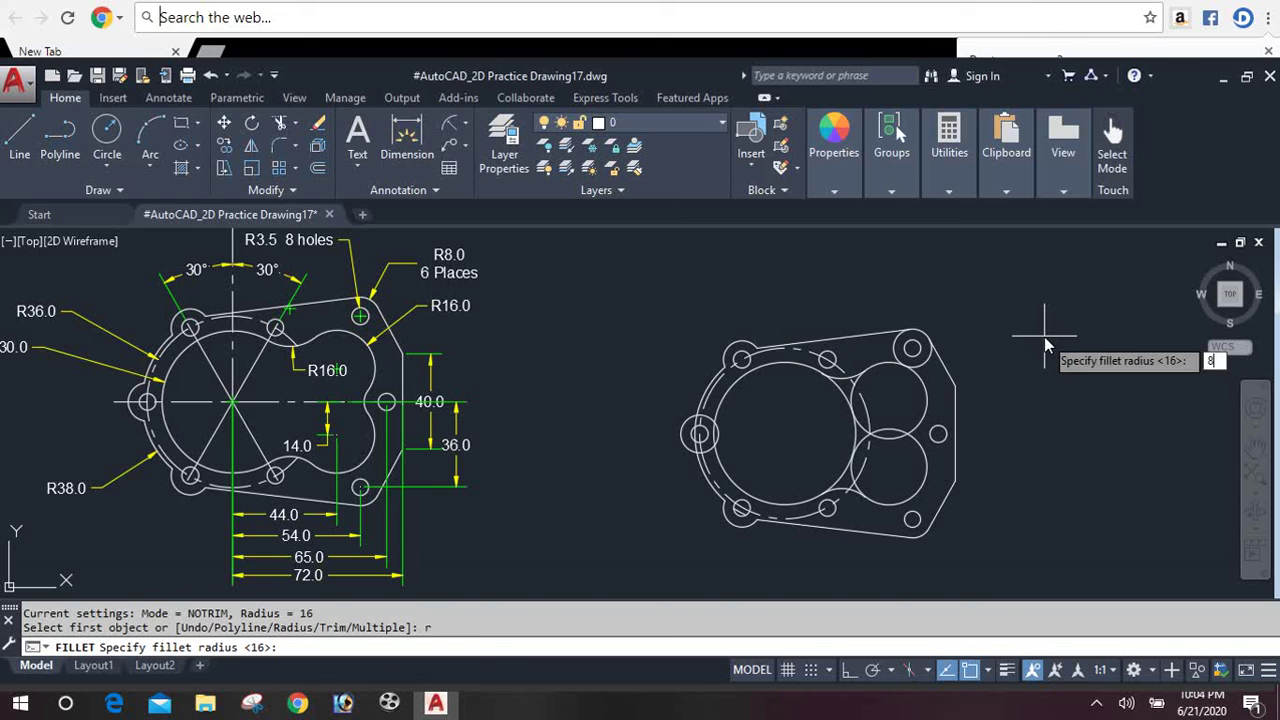
key("Return")
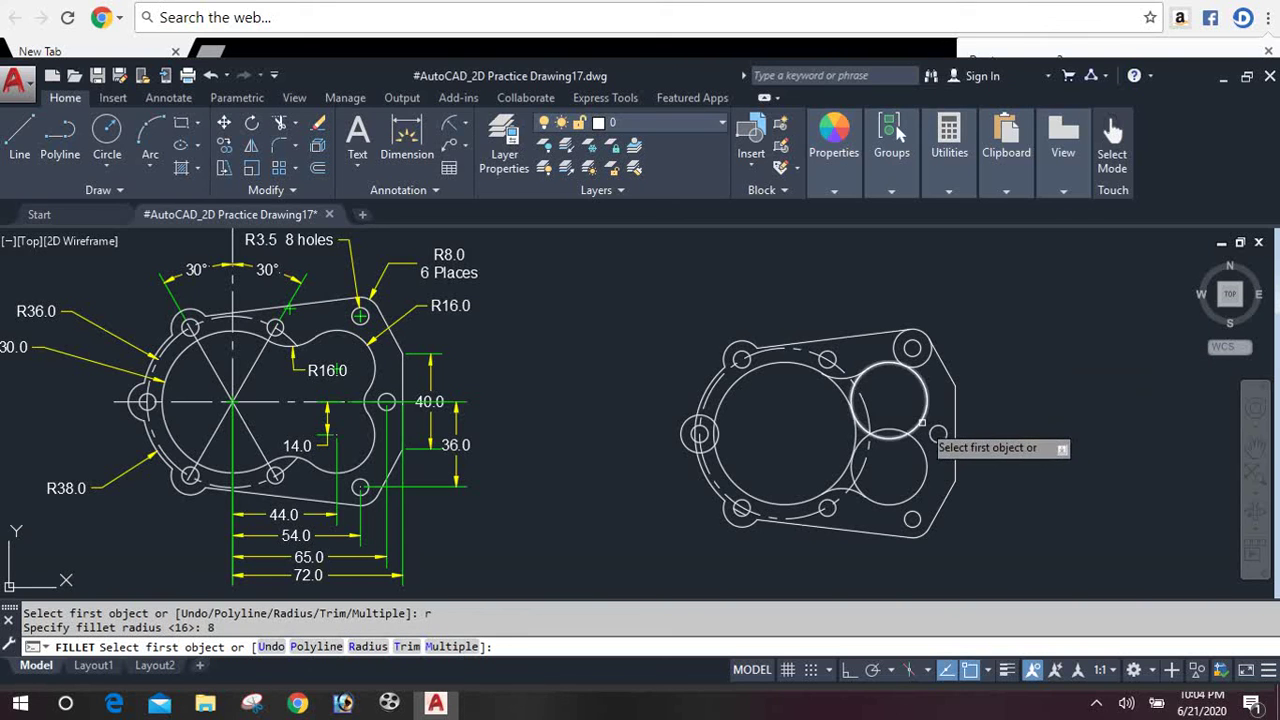
left_click(921, 422)
left_click(920, 446)
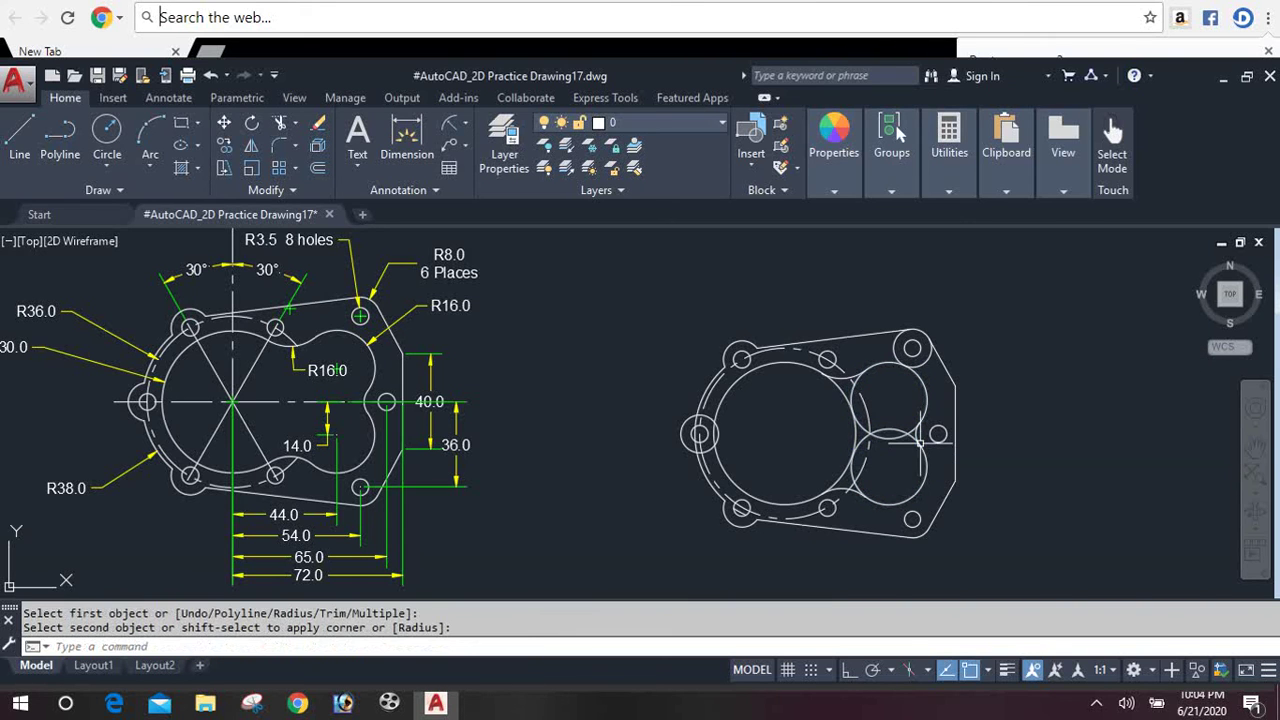
Step: Trim the overlapping inner arcs of the right circles and the large circle segment near the lobes
type("tr")
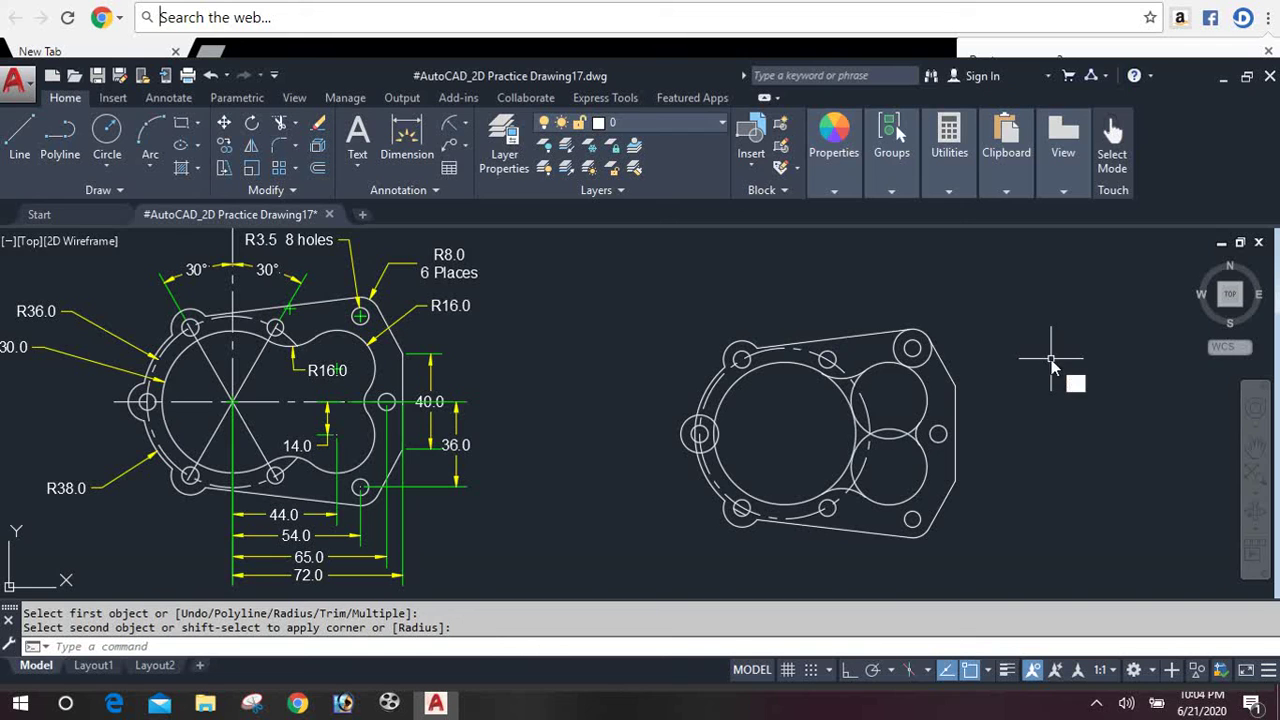
key("Return")
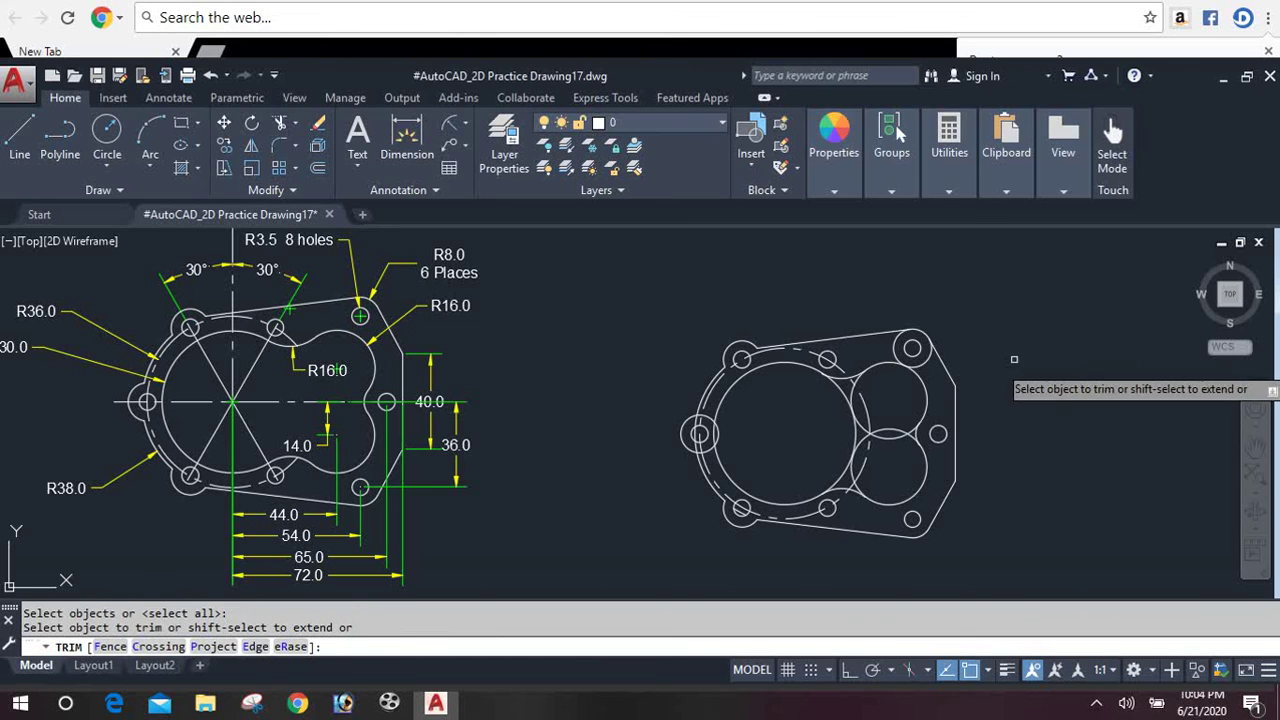
left_click(918, 401)
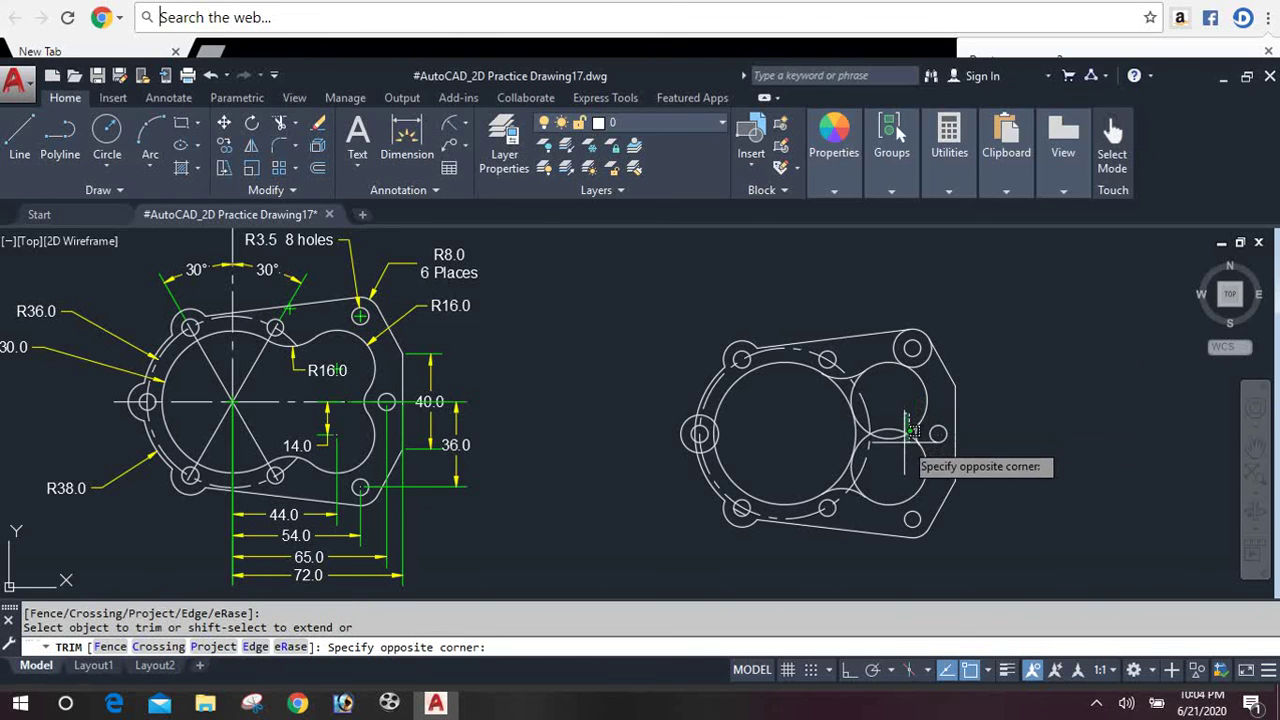
left_click(903, 450)
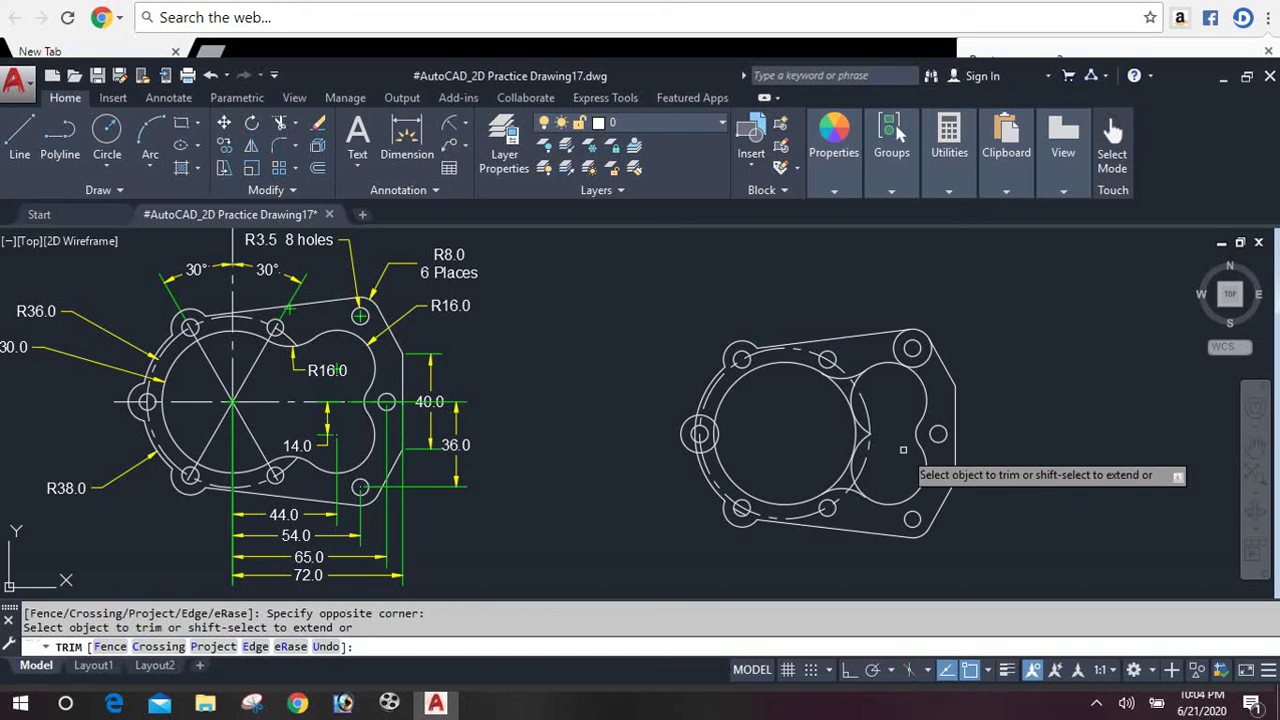
left_click(856, 382)
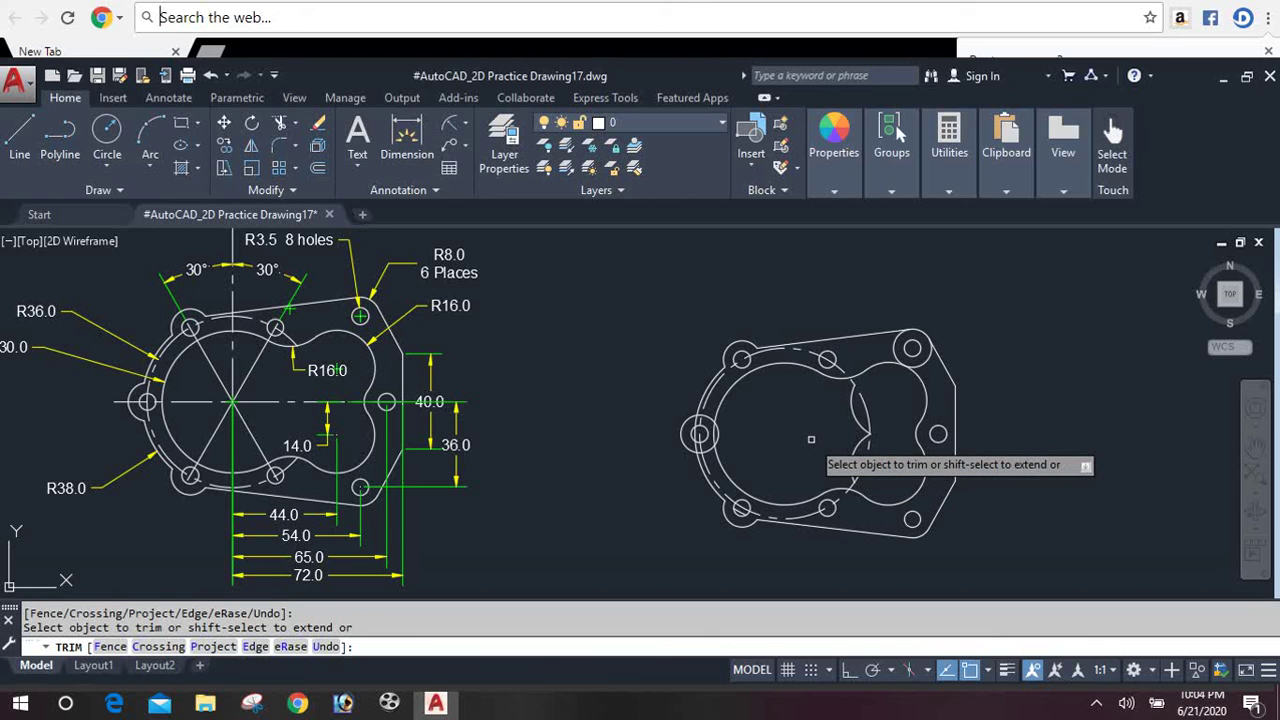
key("Return")
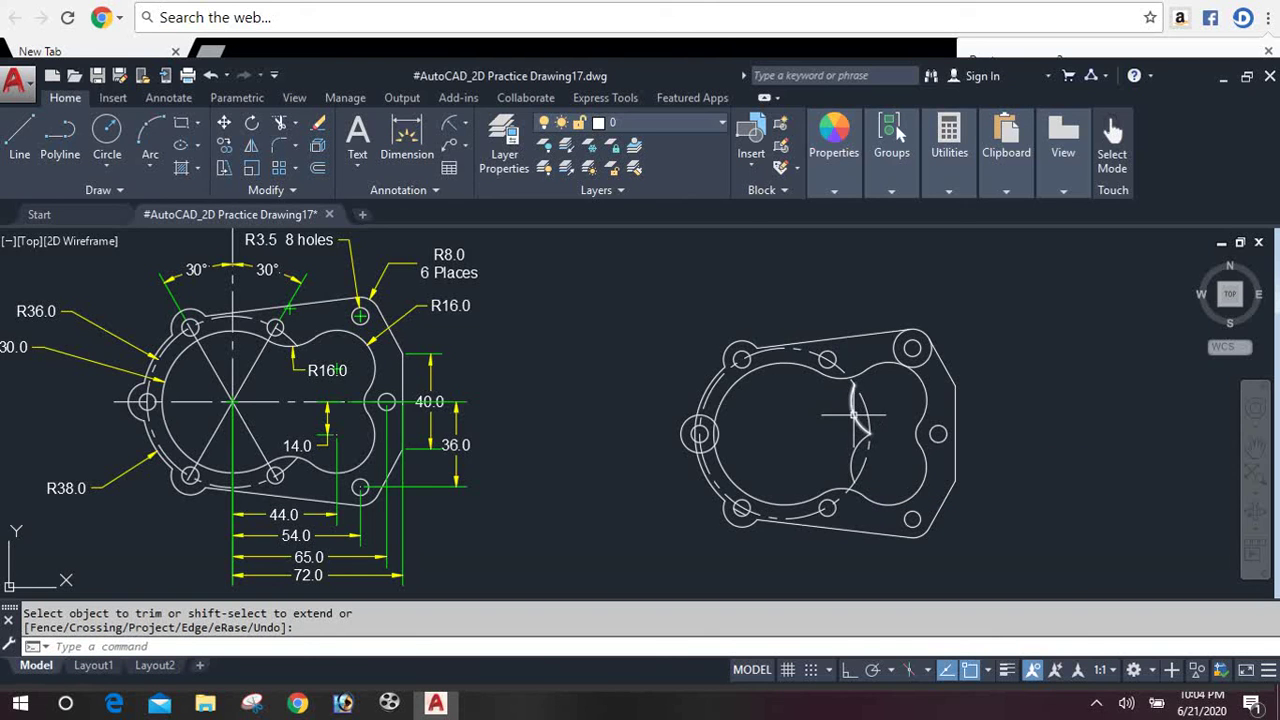
Step: Erase the two leftover lobe arcs inside the large circle
left_click(853, 413)
left_click(854, 458)
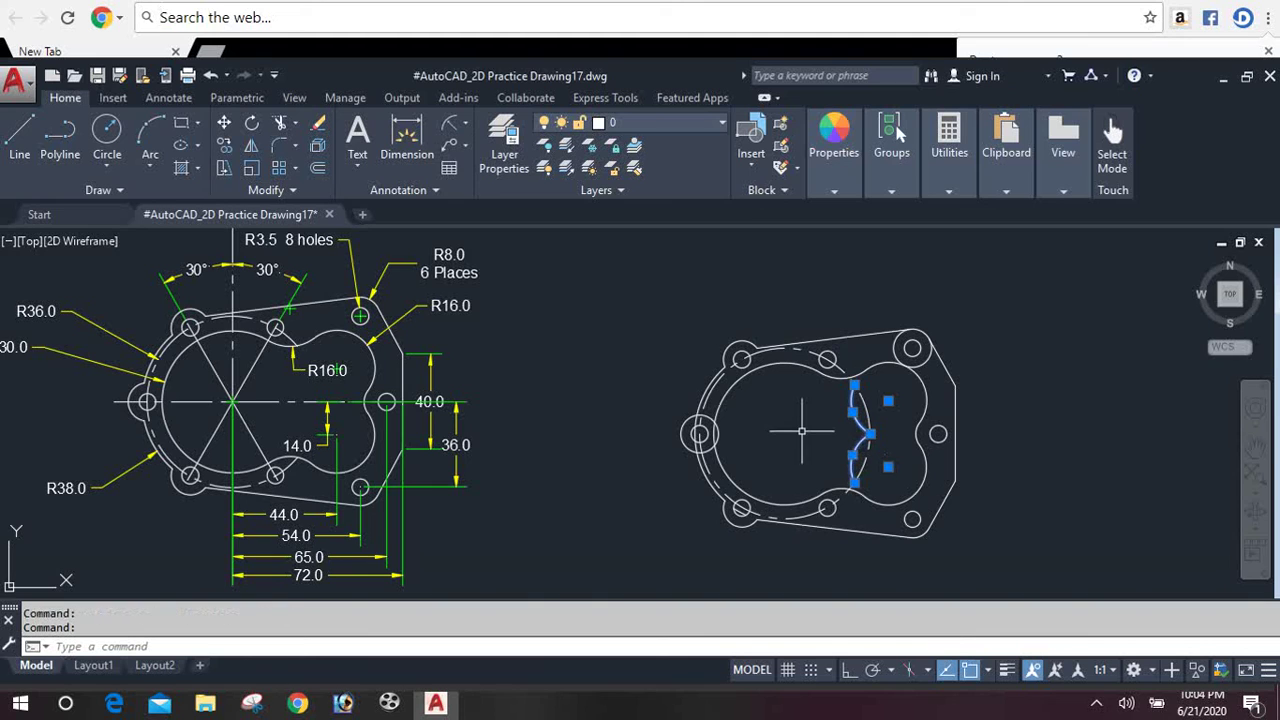
key("Delete")
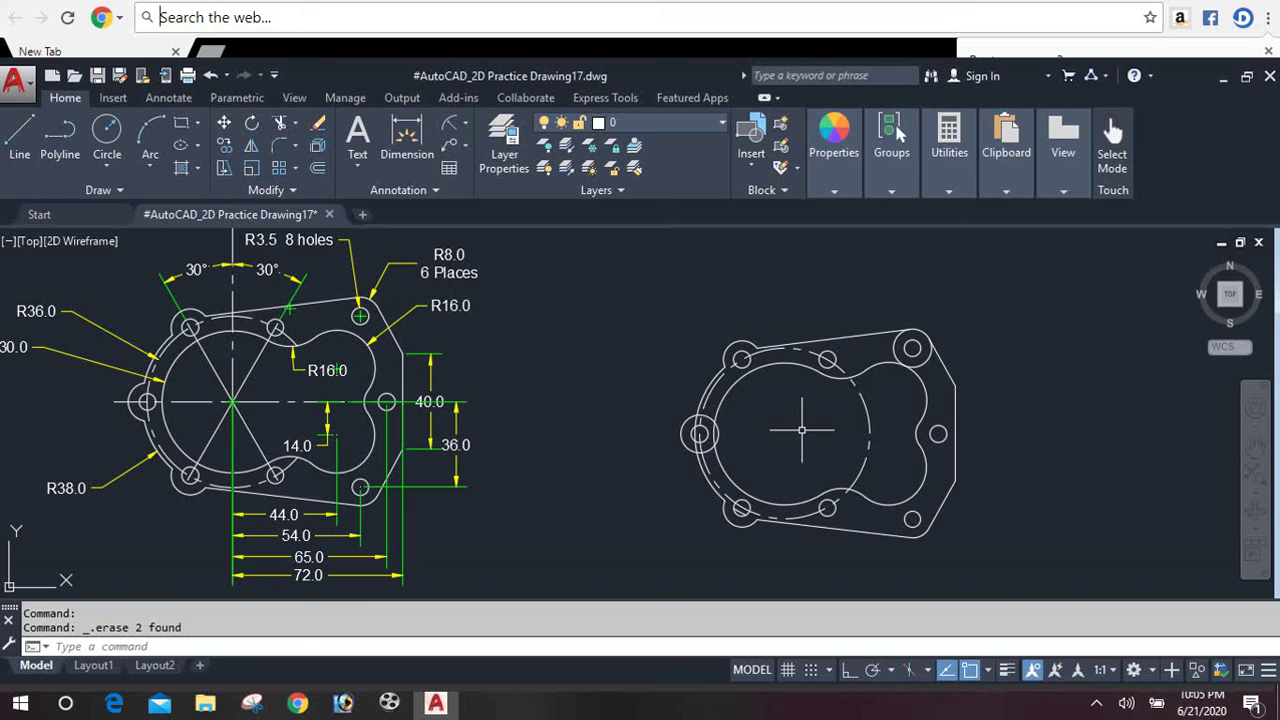
type("tr")
key("Return")
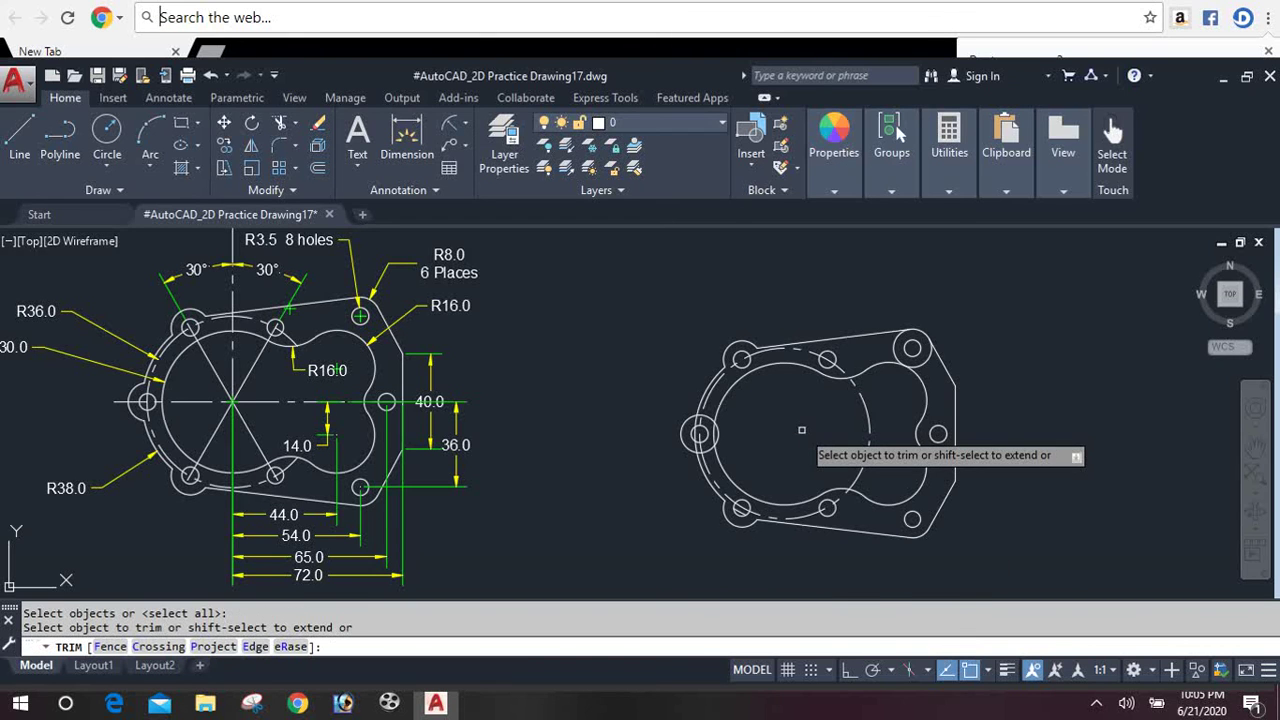
Step: Trim away the short outer-edge piece beside the top-right bolt hole
left_click(894, 343)
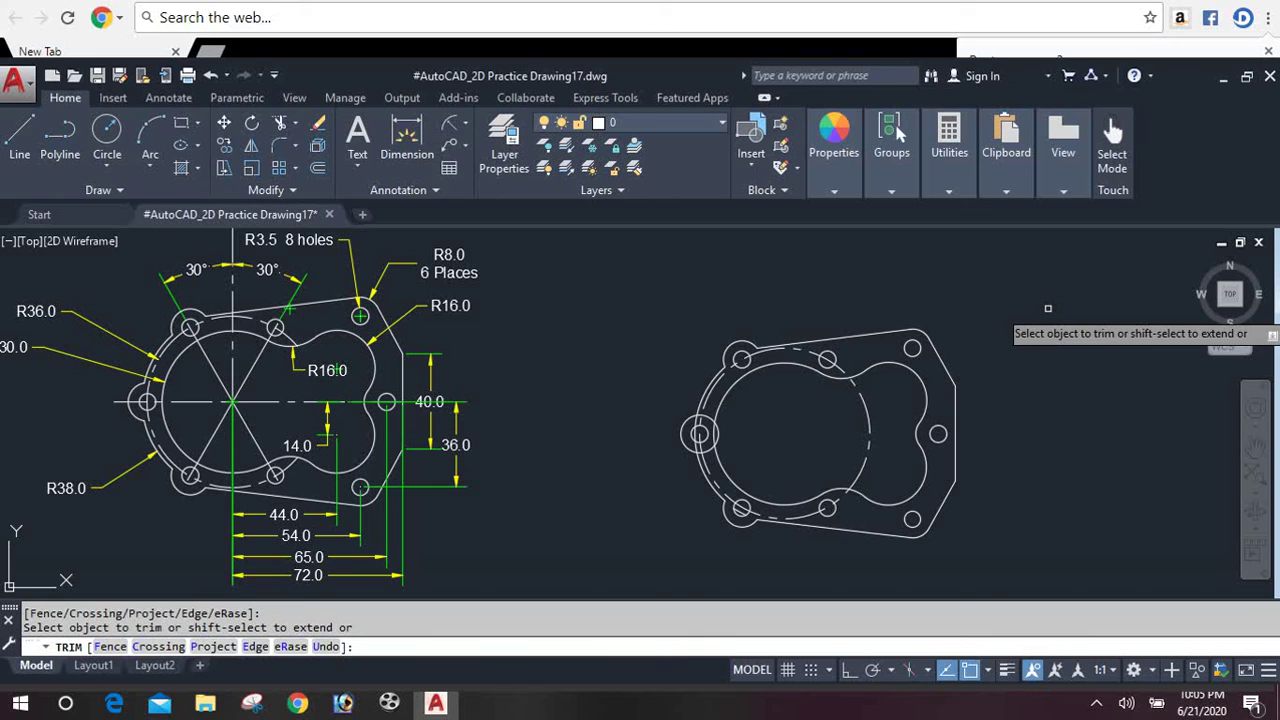
key("Return")
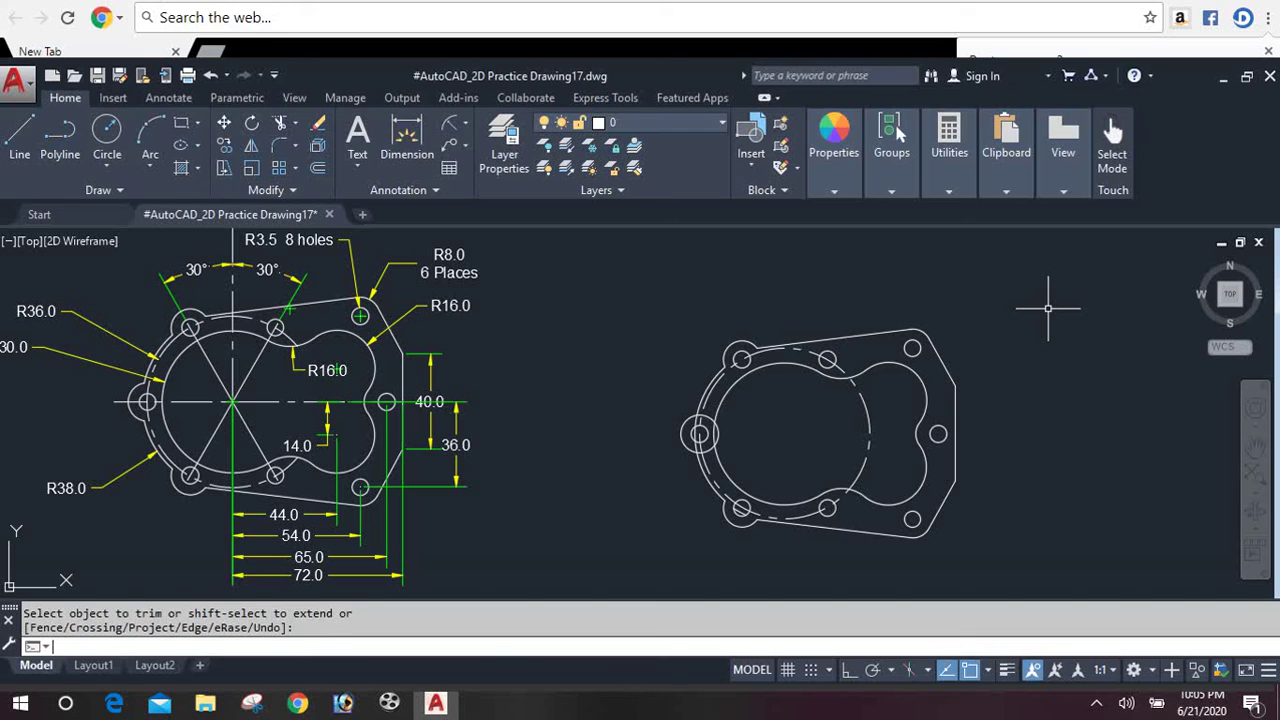
type("z")
key("Return")
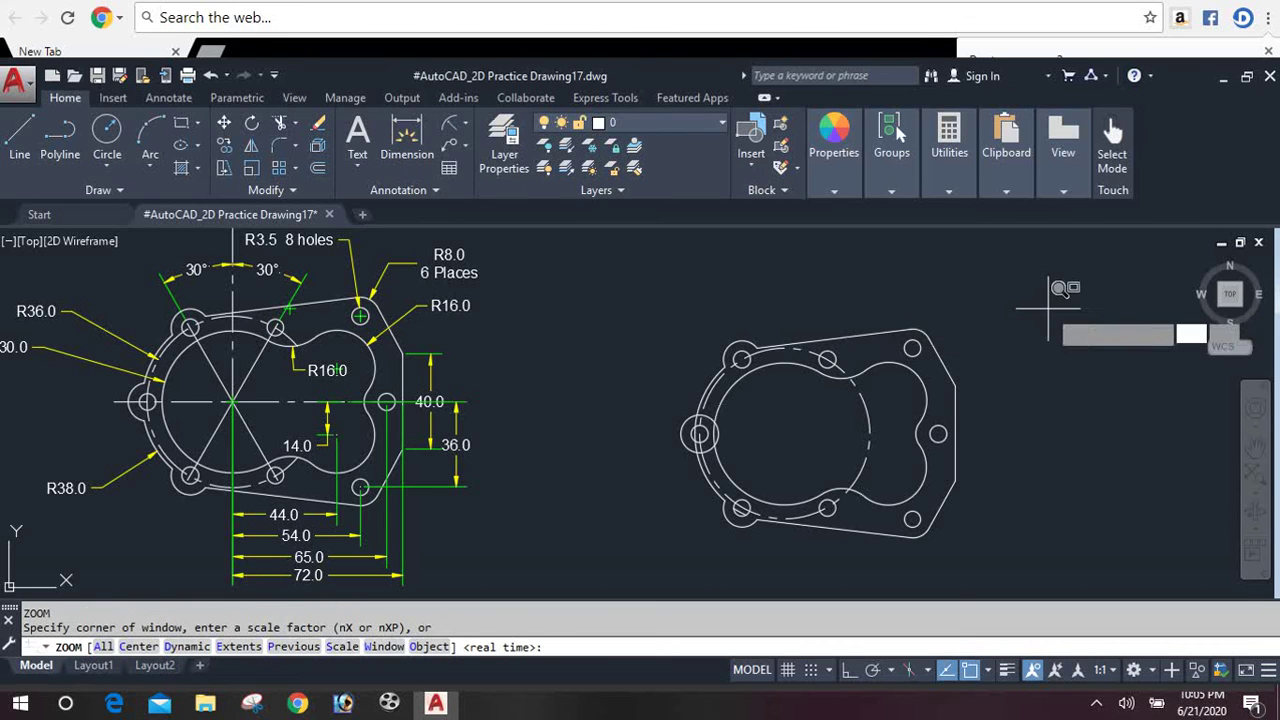
Step: Zoom in on the left side and trim the outer arc segment near the left bolt hole
type("w")
key("Return")
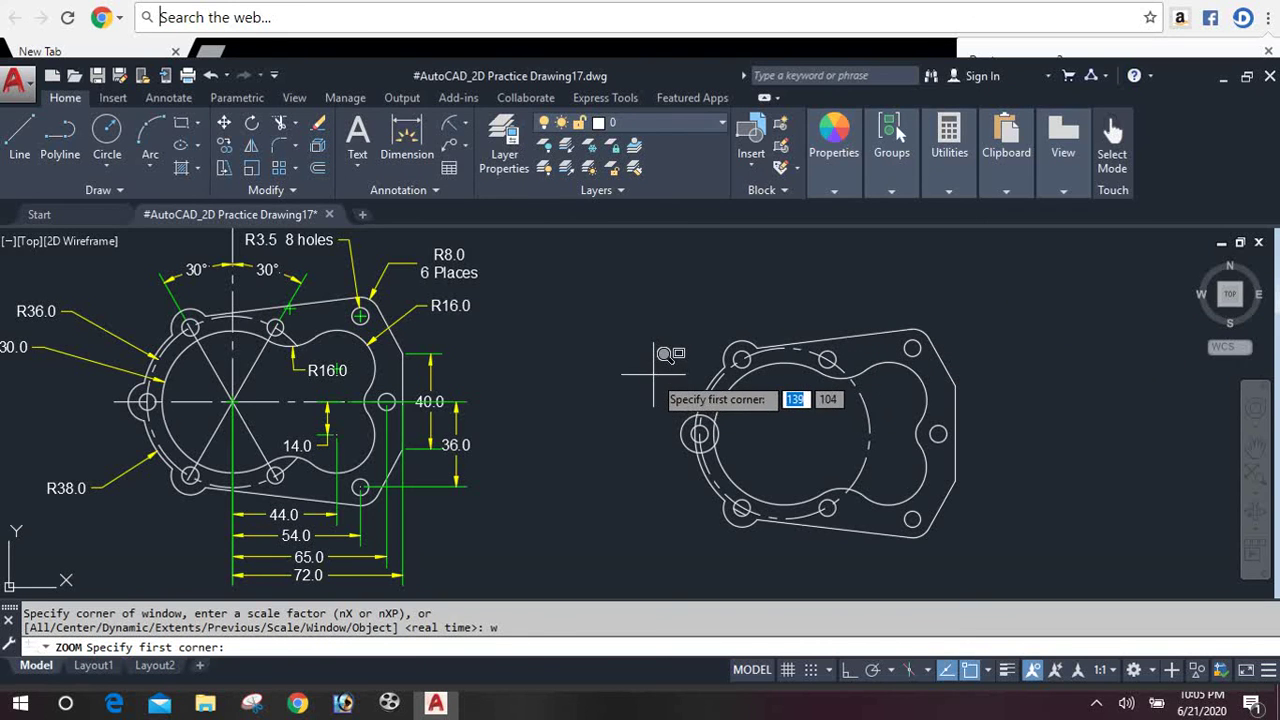
left_click(653, 374)
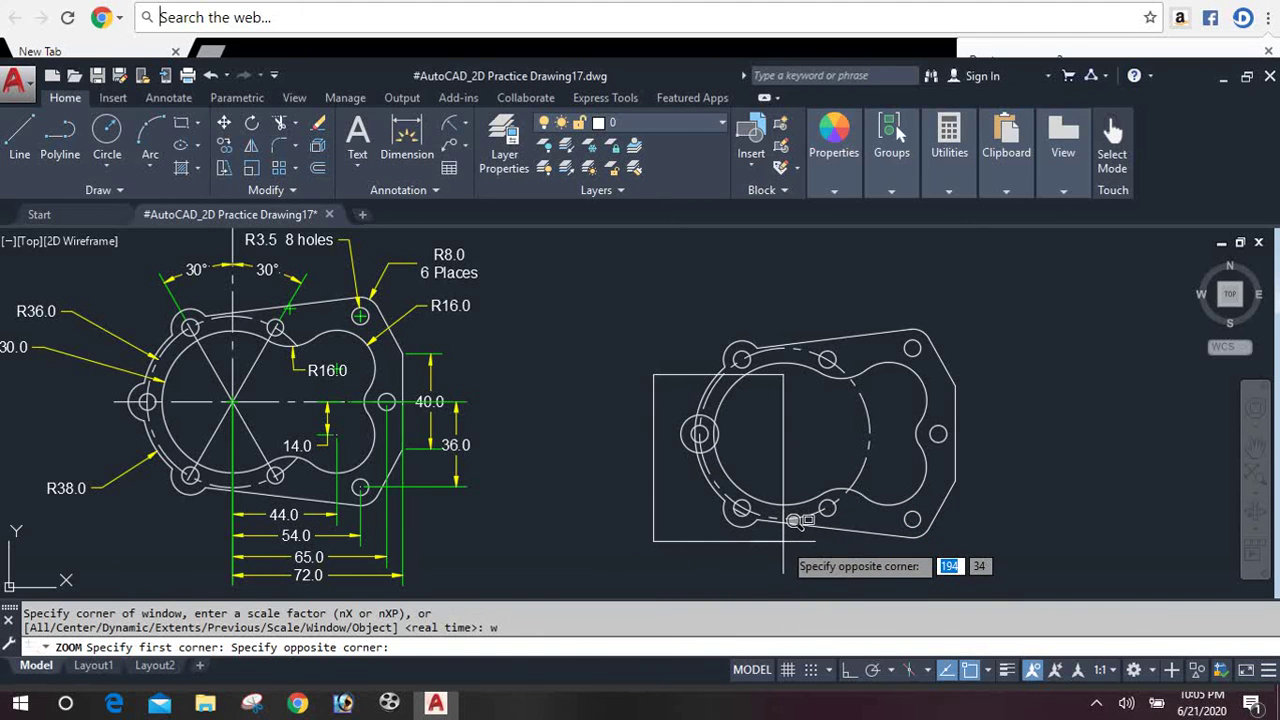
left_click(783, 541)
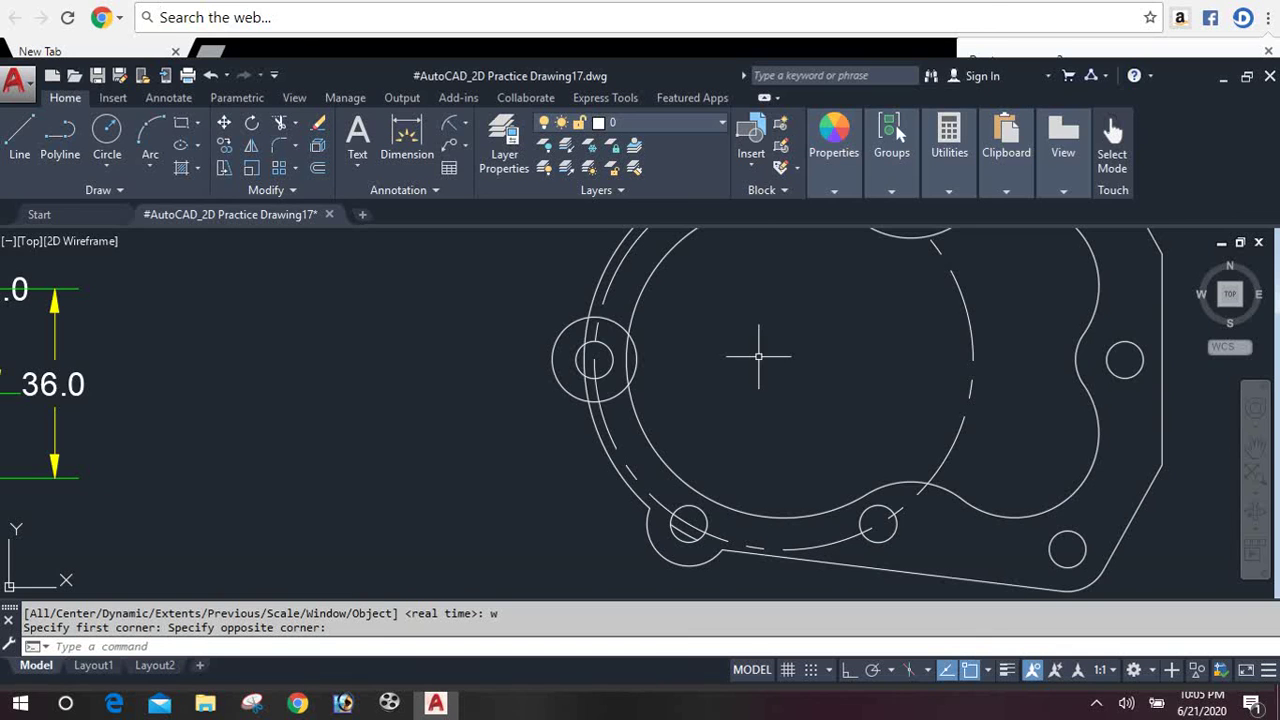
type("tr")
key("Return")
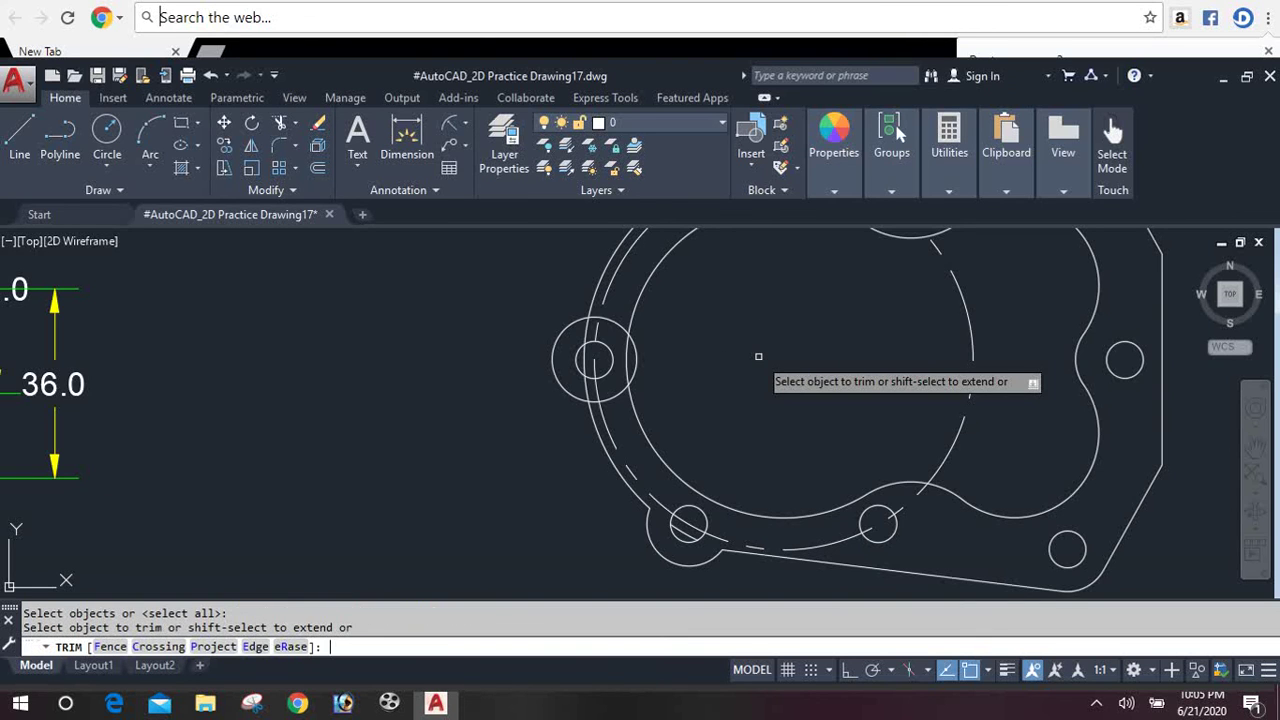
left_click(594, 318)
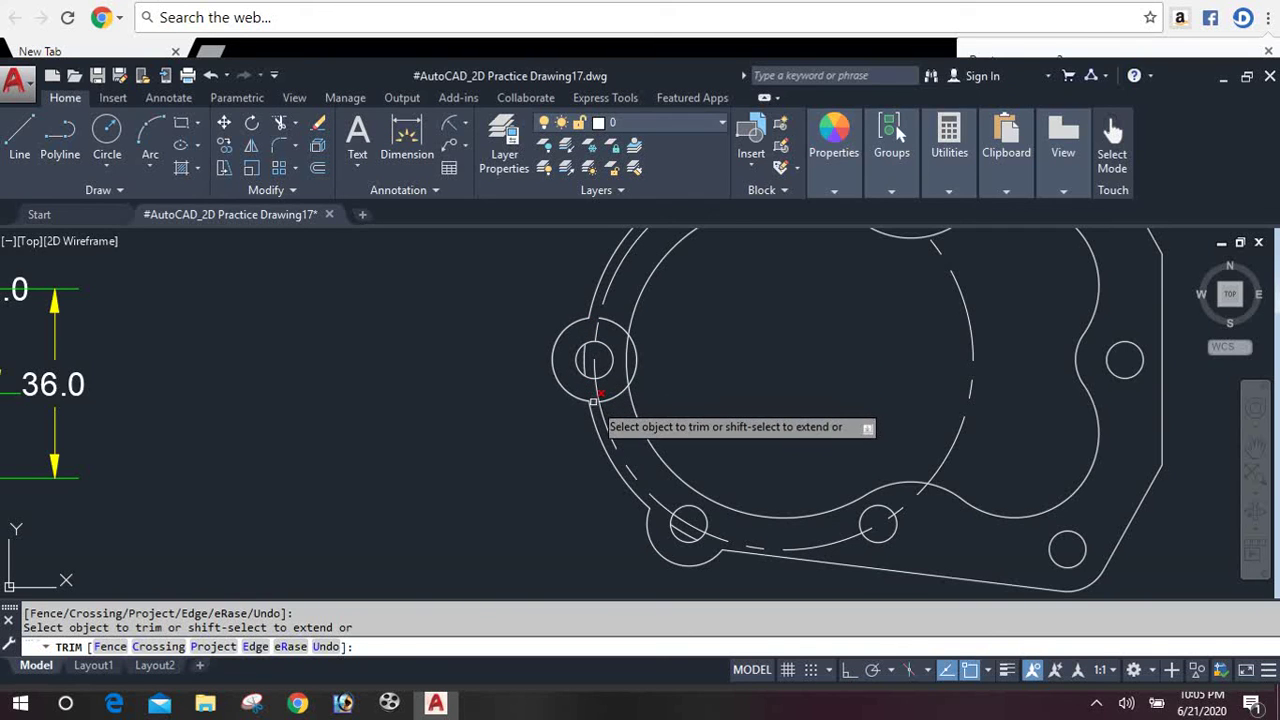
key("Return")
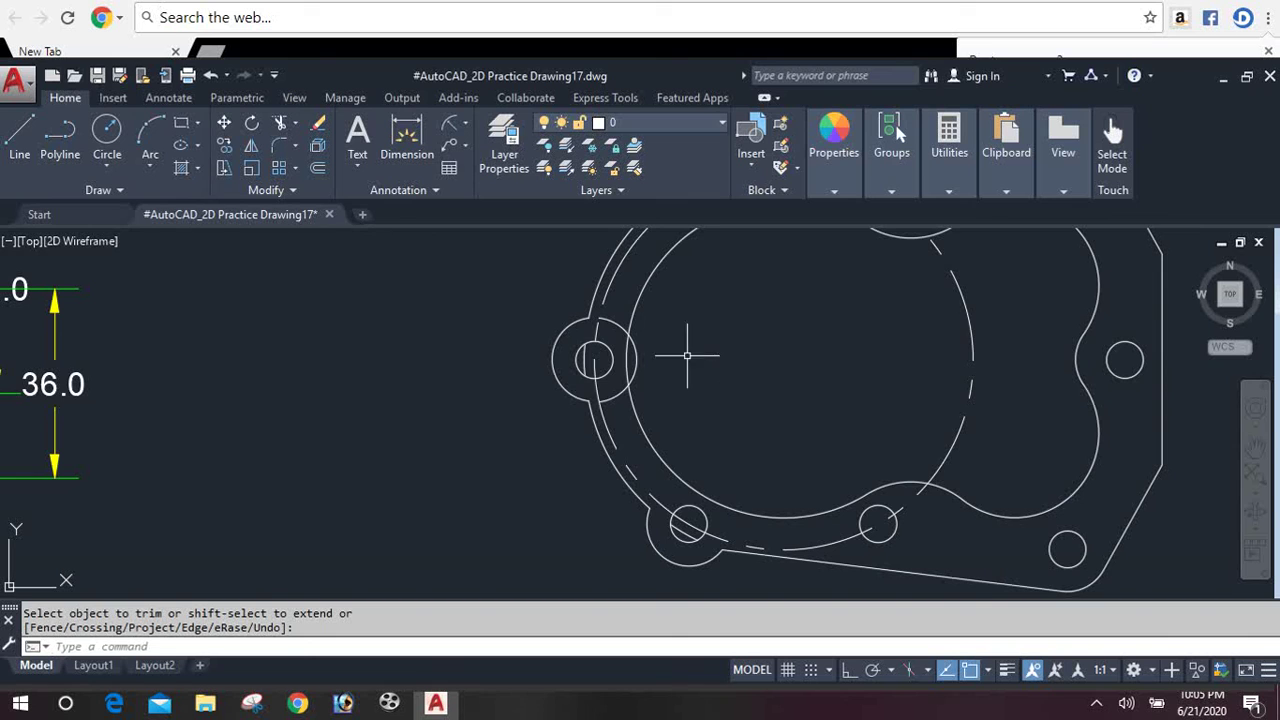
Step: Erase the three leftover arc pieces around the left and lower-left bosses
left_click(592, 356)
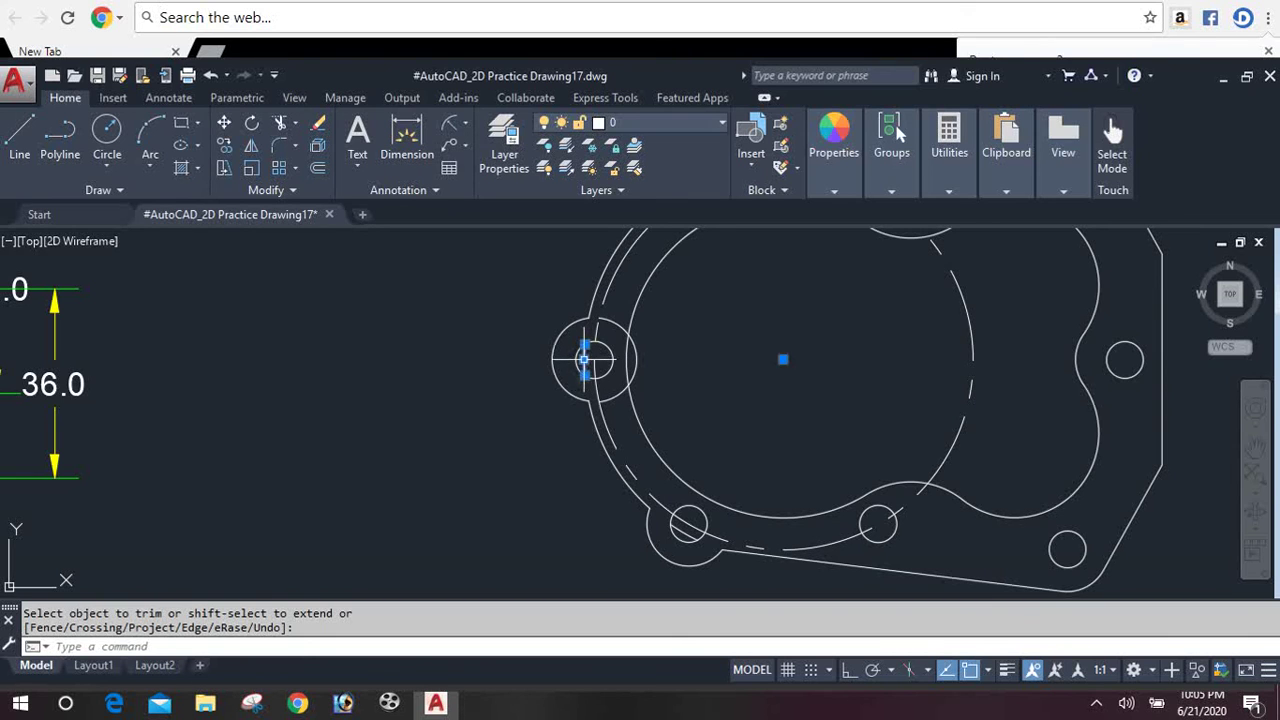
left_click(624, 322)
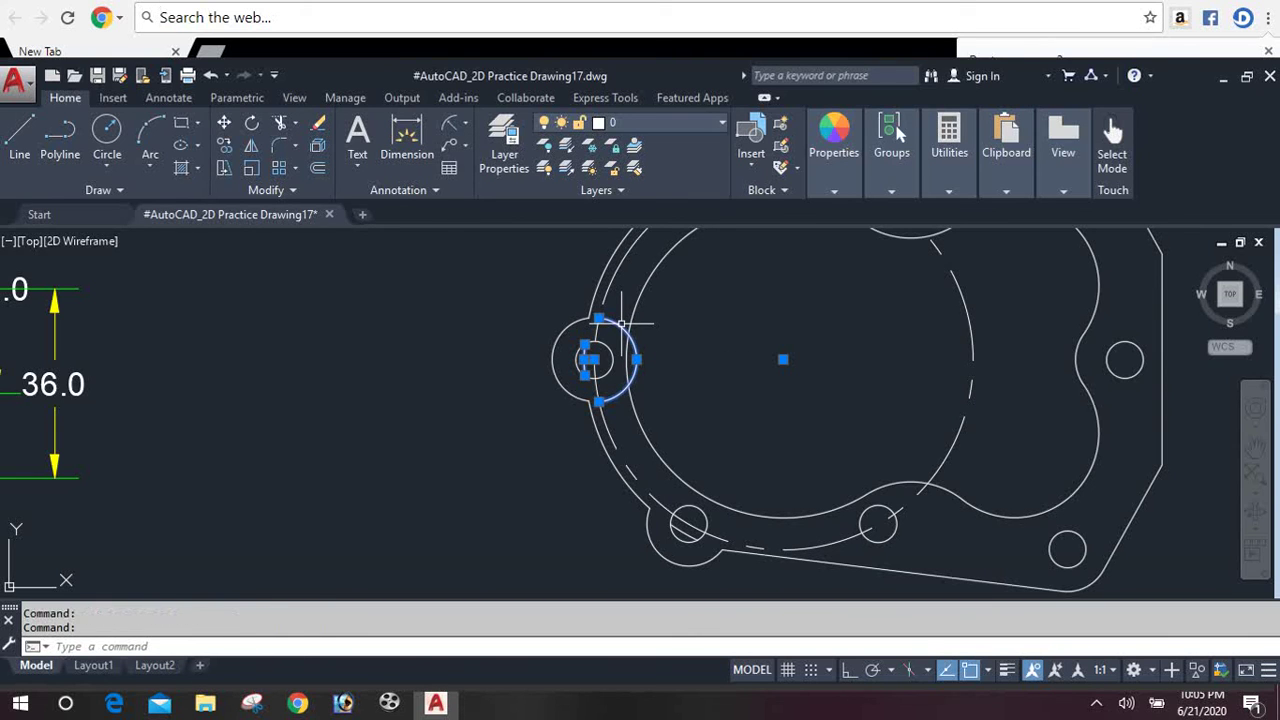
left_click(687, 527)
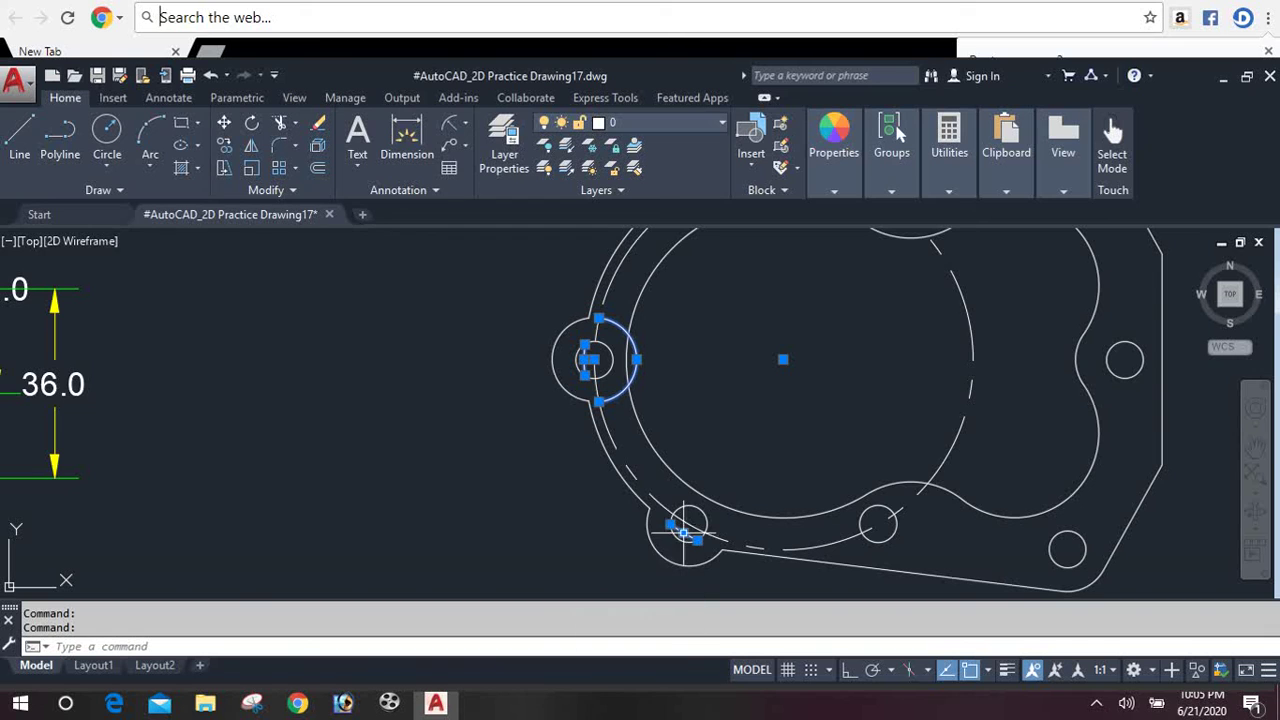
key("Delete")
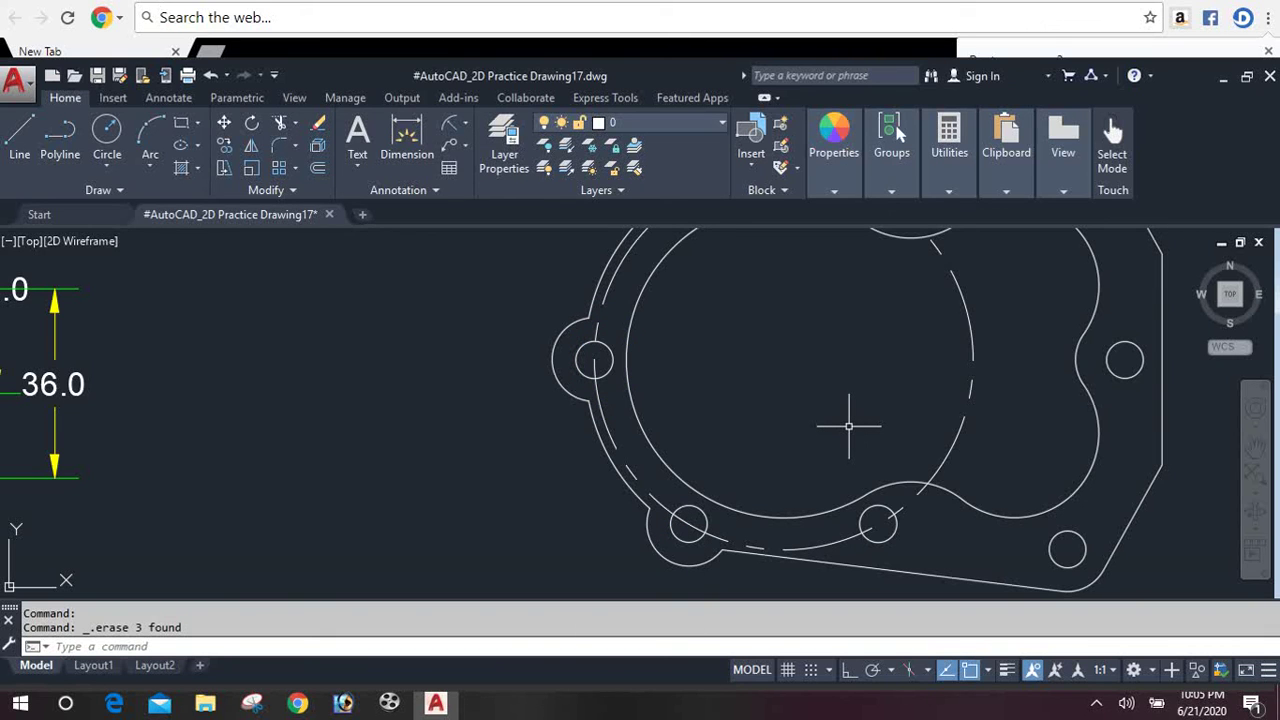
Step: Zoom to extents so the whole flange drawing fits the view
type("z")
key("Return")
scroll(858, 405, "down", 2)
scroll(859, 406, "down", 2)
type("e")
key("Return")
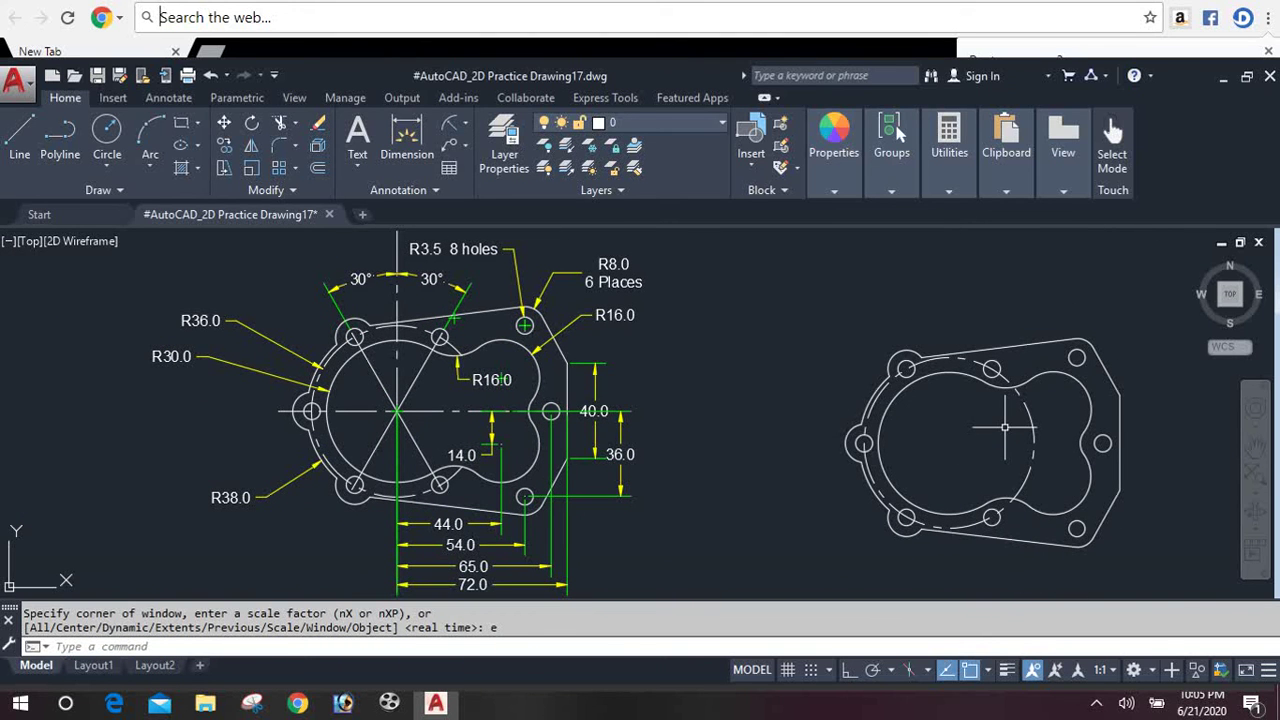
Step: Try a trim crossing window on the profile, cancel it, then minimize and restore AutoCAD
type("tr")
key("Return")
key("Return")
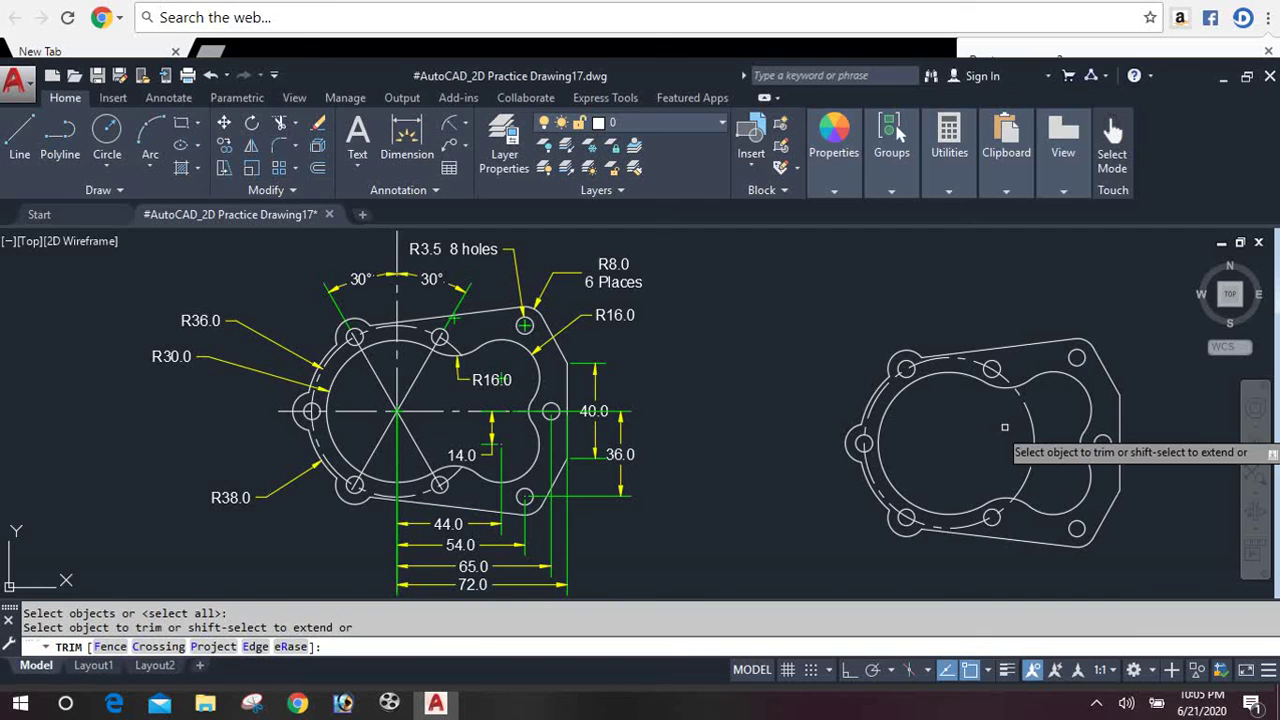
left_click(1002, 442)
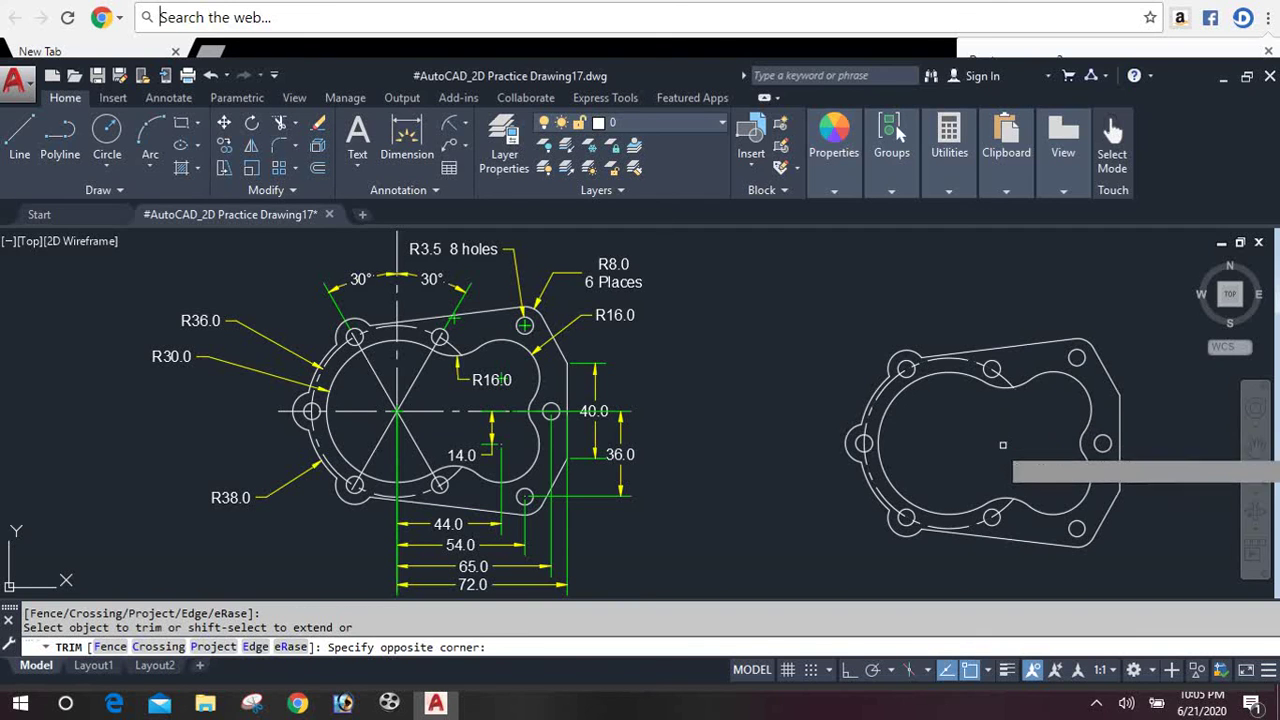
left_click(977, 439)
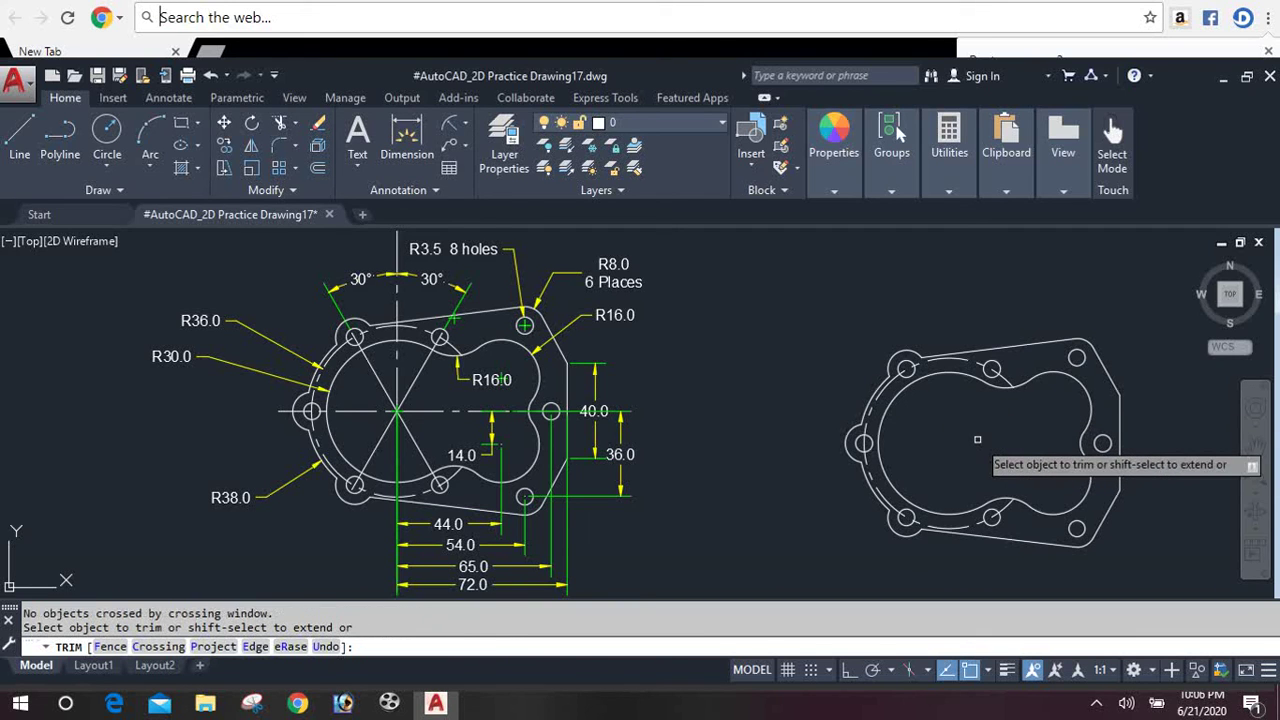
key("Escape")
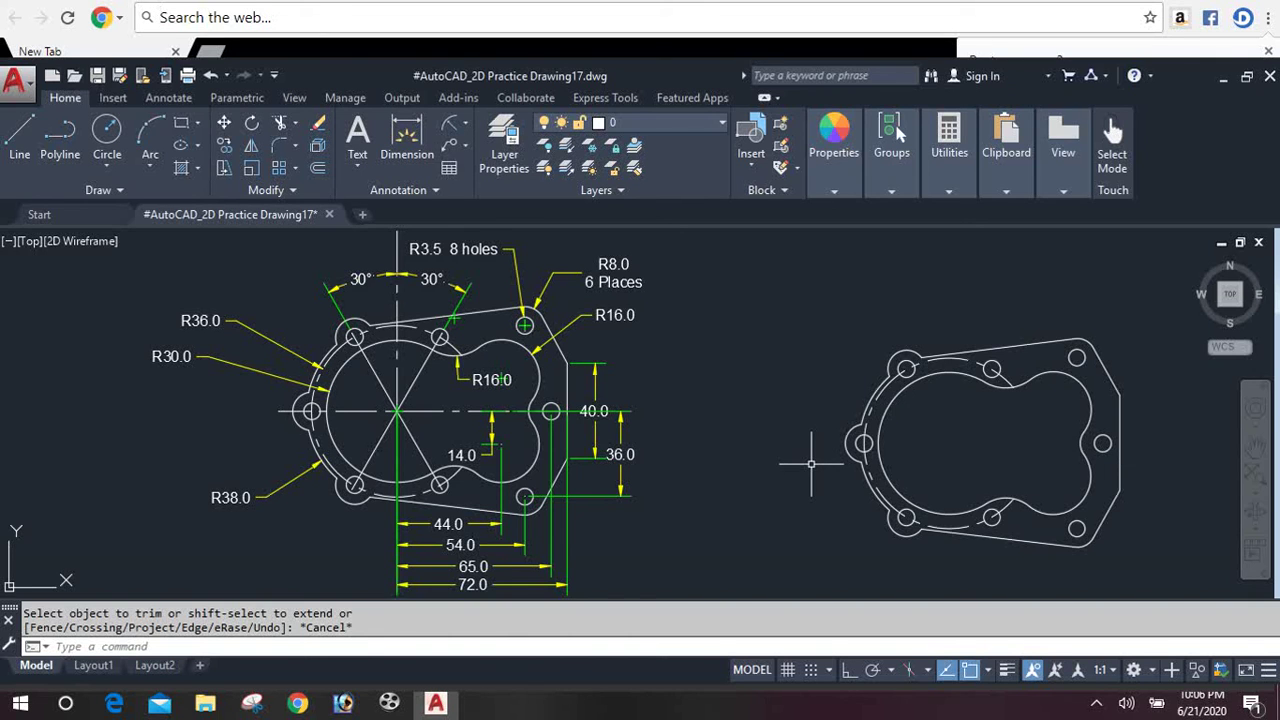
left_click(433, 706)
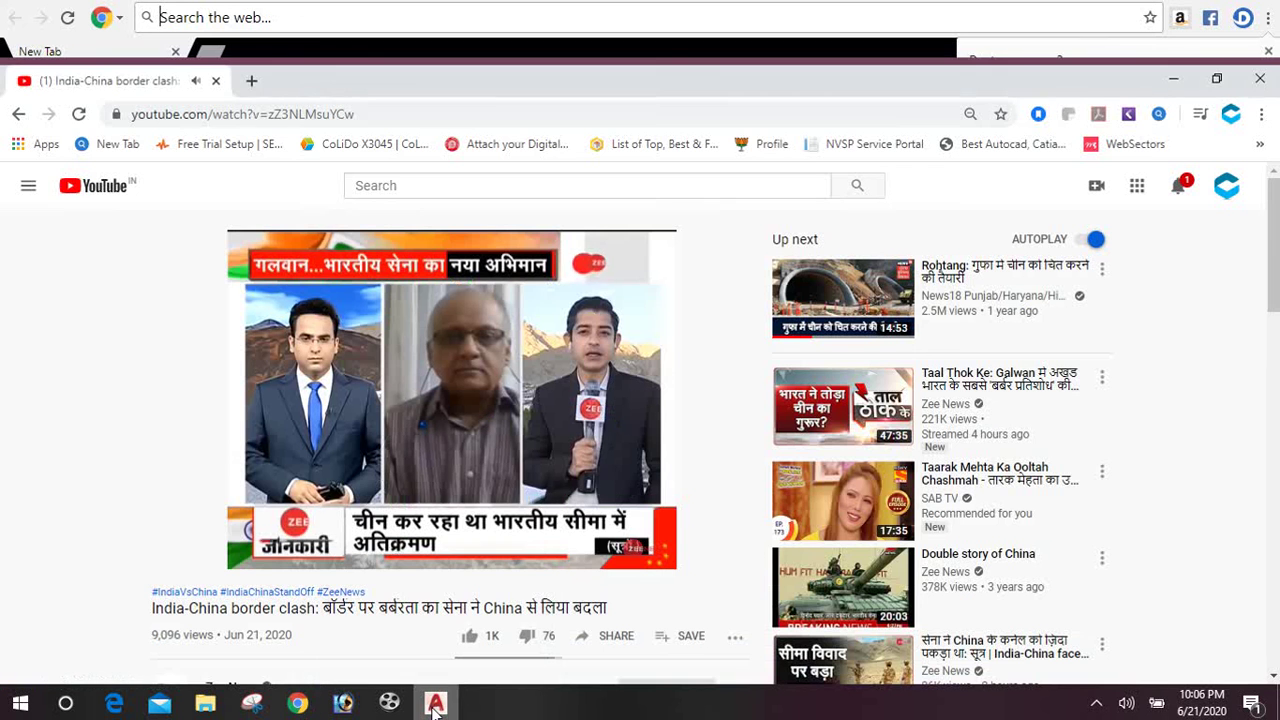
left_click(434, 706)
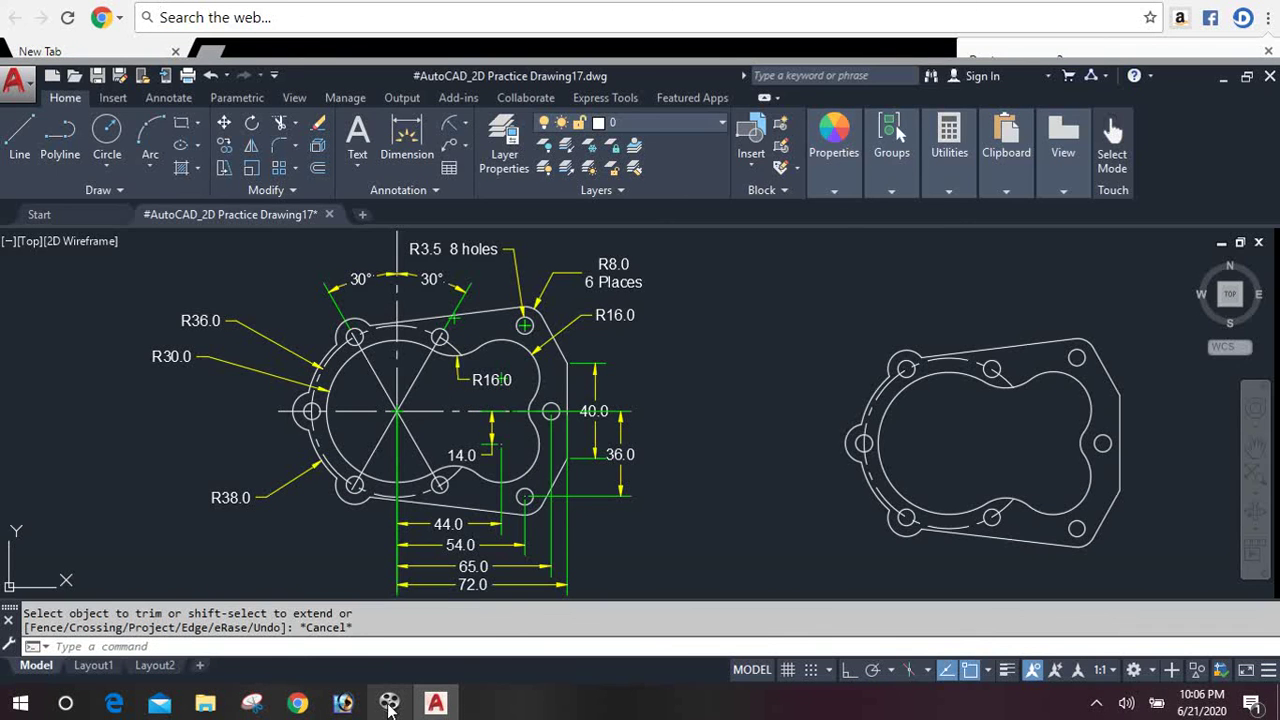